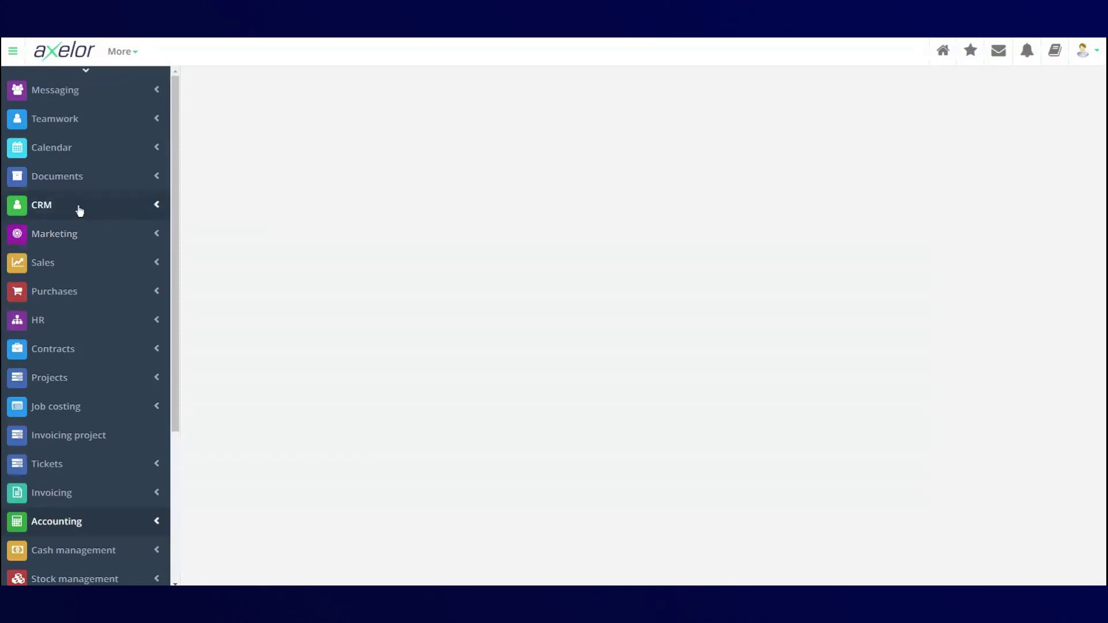
- Examine the list of available application modules and the entries of the Accounting module
{"action": "scroll", "coordinate": [58, 292], "scroll_direction": "down", "scroll_amount": 2}
{"action": "scroll", "coordinate": [64, 311], "scroll_direction": "up", "scroll_amount": 2}
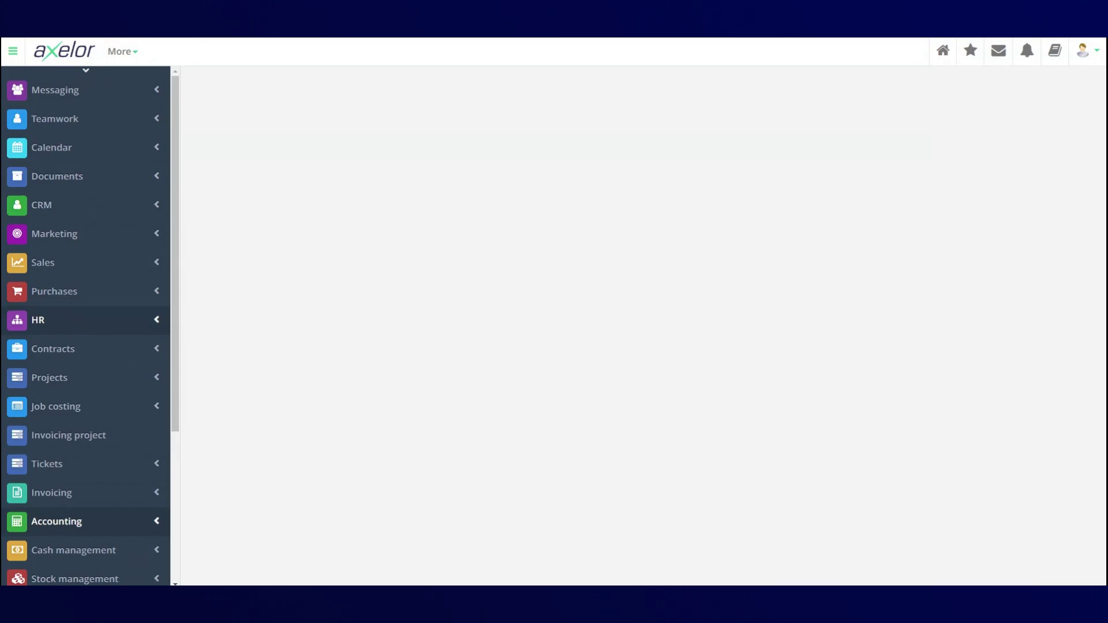
{"action": "scroll", "coordinate": [78, 322], "scroll_direction": "down", "scroll_amount": 5}
{"action": "scroll", "coordinate": [78, 322], "scroll_direction": "down", "scroll_amount": 1}
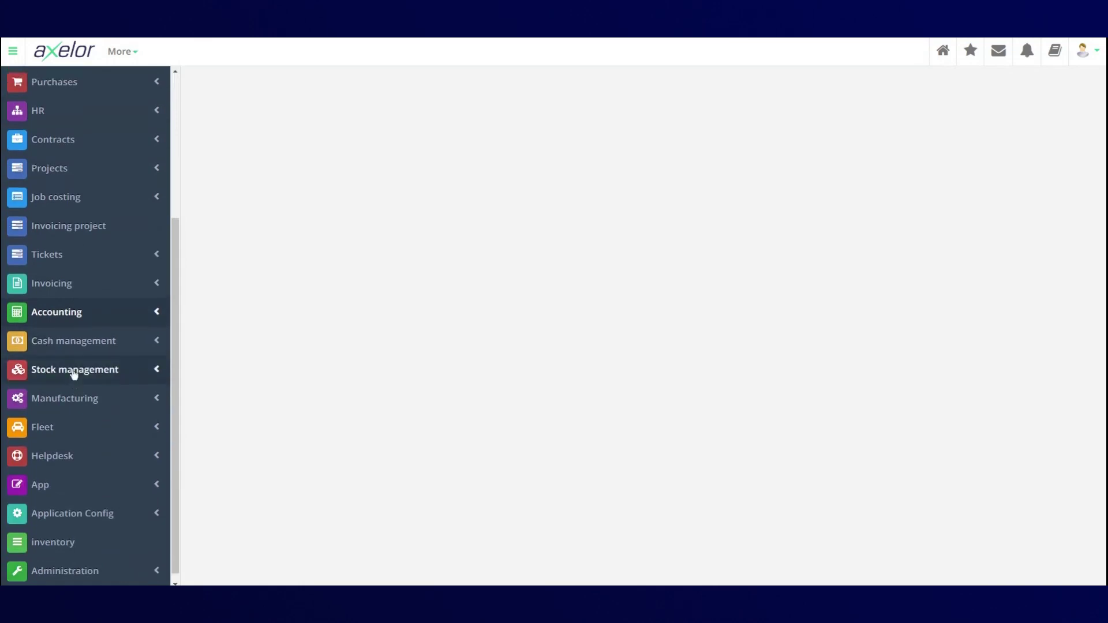
{"action": "scroll", "coordinate": [74, 374], "scroll_direction": "up", "scroll_amount": 5}
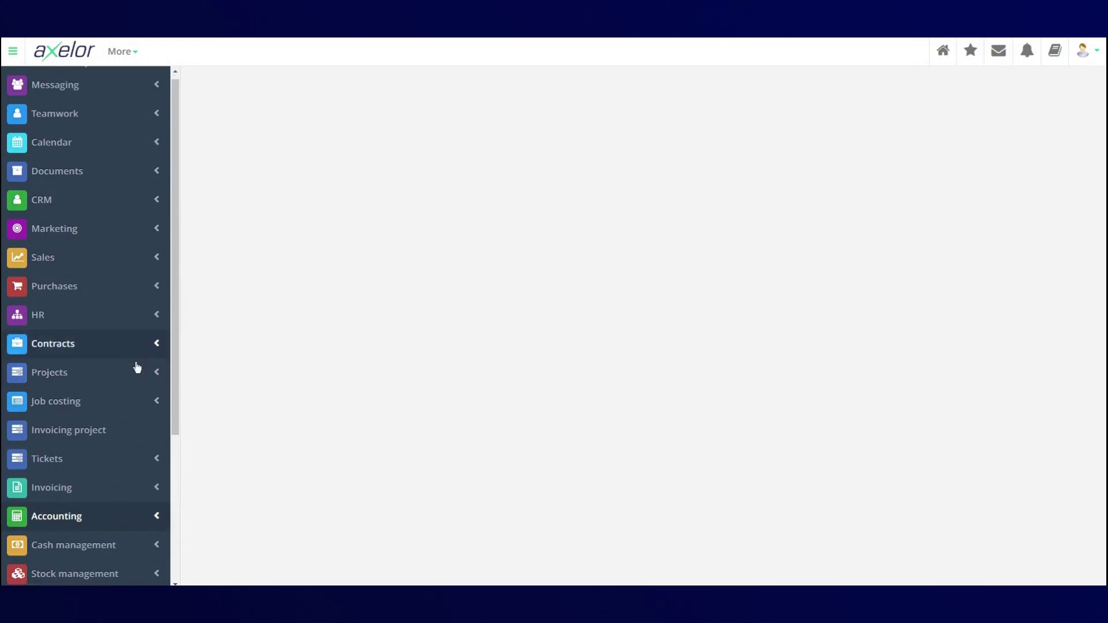
{"action": "scroll", "coordinate": [137, 367], "scroll_direction": "down", "scroll_amount": 5}
{"action": "scroll", "coordinate": [121, 367], "scroll_direction": "down", "scroll_amount": 1}
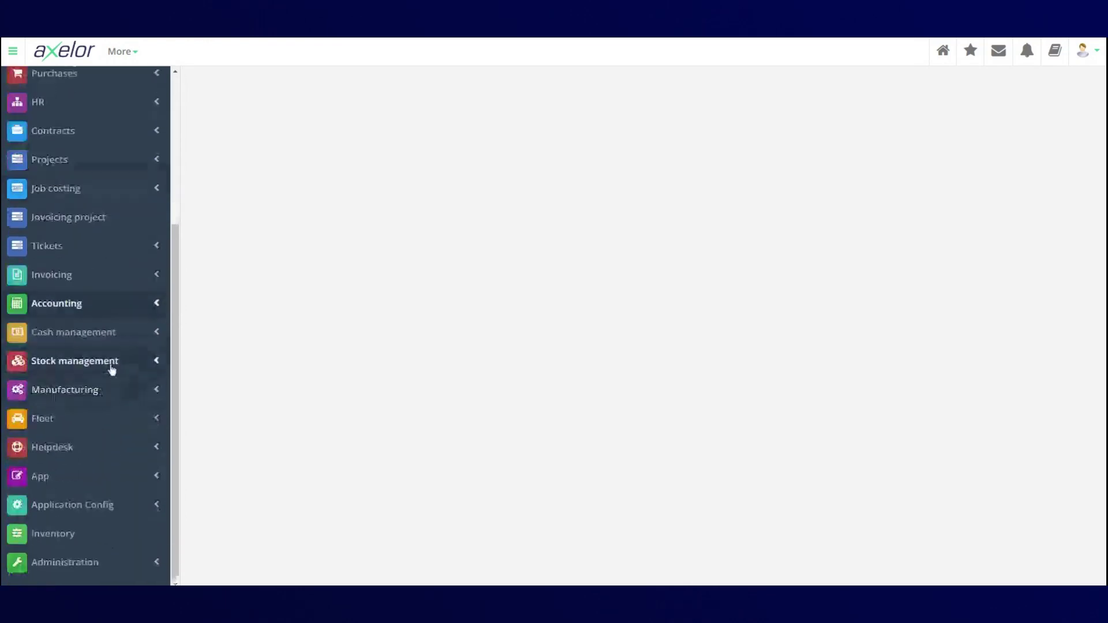
{"action": "left_click", "coordinate": [95, 311]}
{"action": "left_click", "coordinate": [96, 312]}
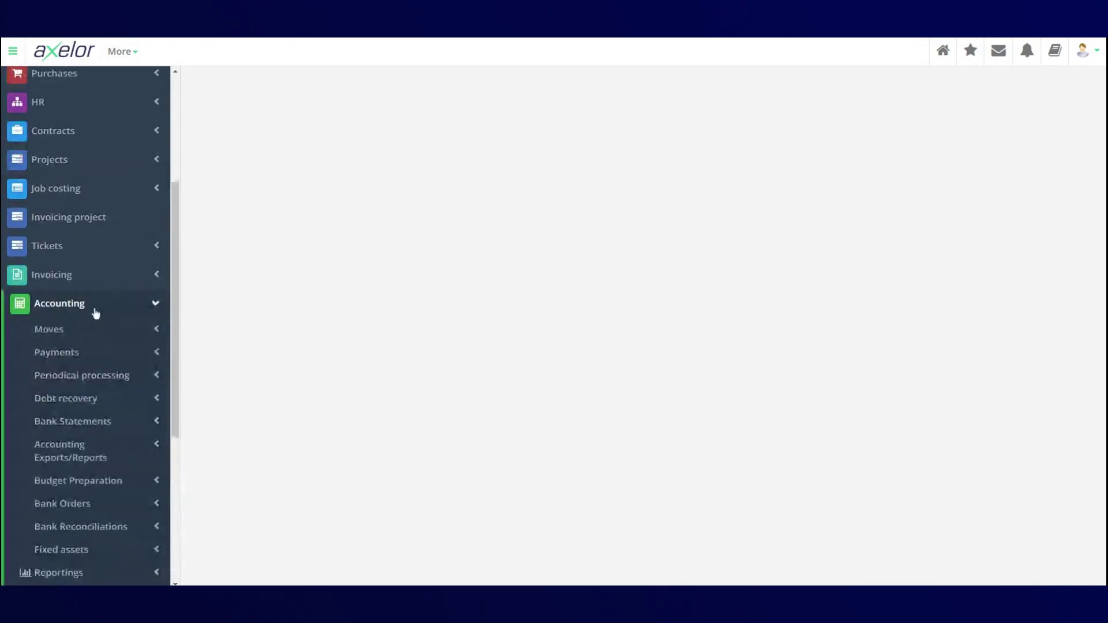
- Open the Accounting app's configuration from Apps management in Application Config
{"action": "left_click", "coordinate": [79, 516]}
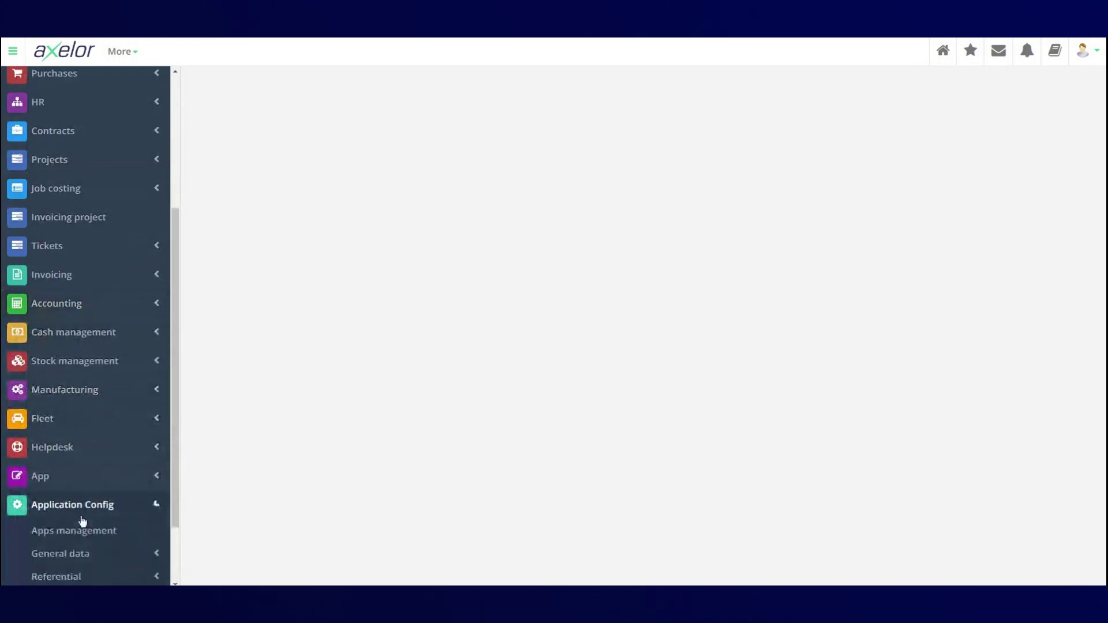
{"action": "scroll", "coordinate": [83, 522], "scroll_direction": "down", "scroll_amount": 1}
{"action": "left_click", "coordinate": [77, 473]}
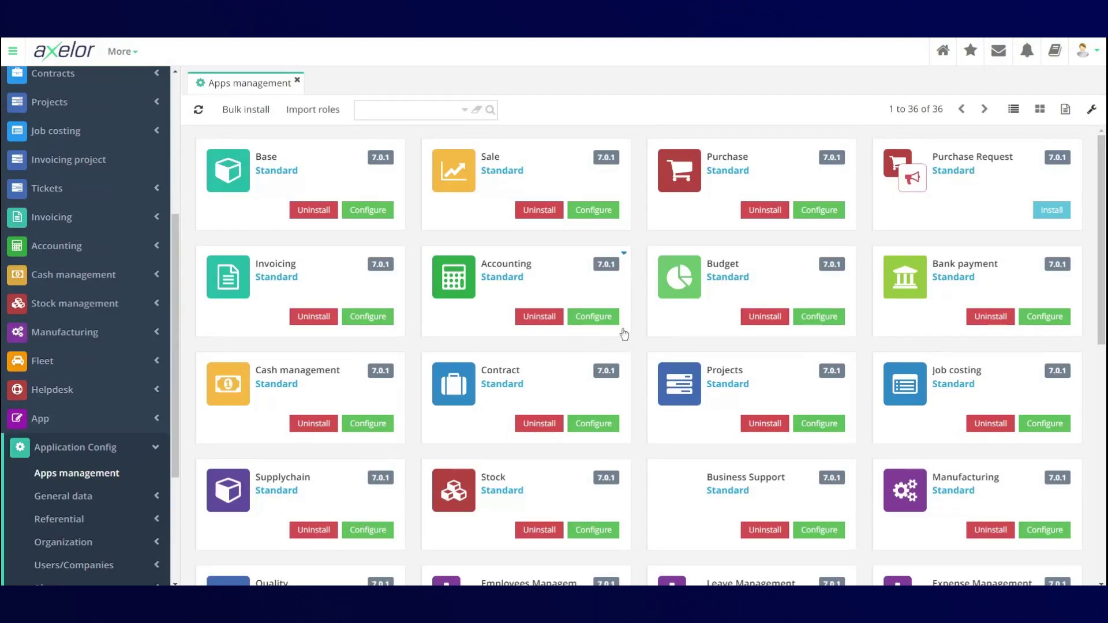
{"action": "left_click", "coordinate": [607, 317]}
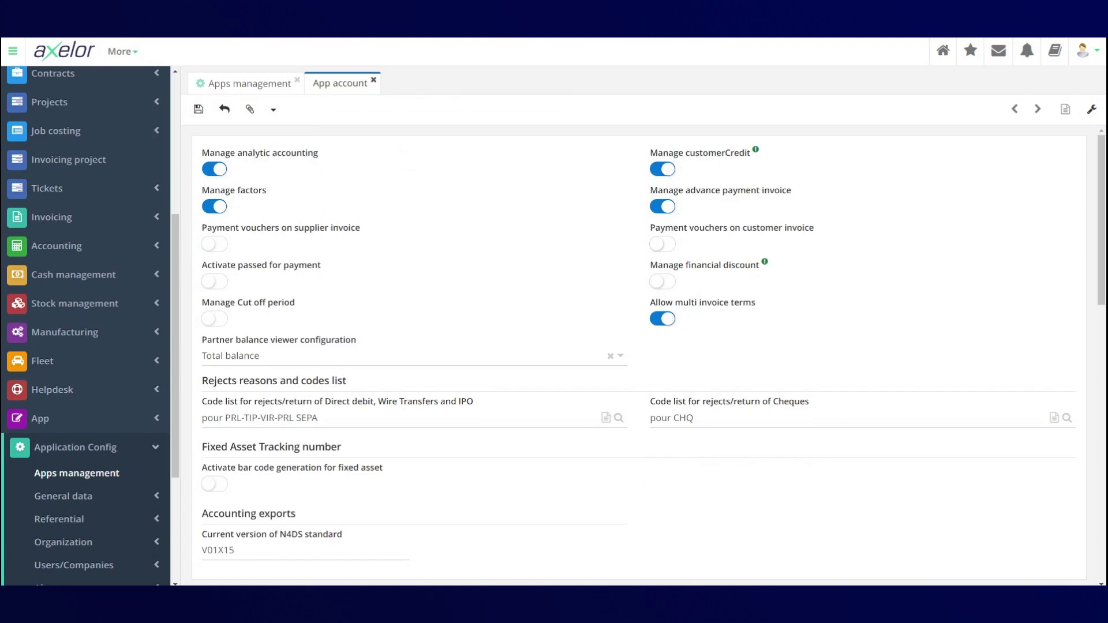
- Review the Accounting app's settings, from the general options down to the company account configurations list
{"action": "scroll", "coordinate": [238, 260], "scroll_direction": "down", "scroll_amount": 1}
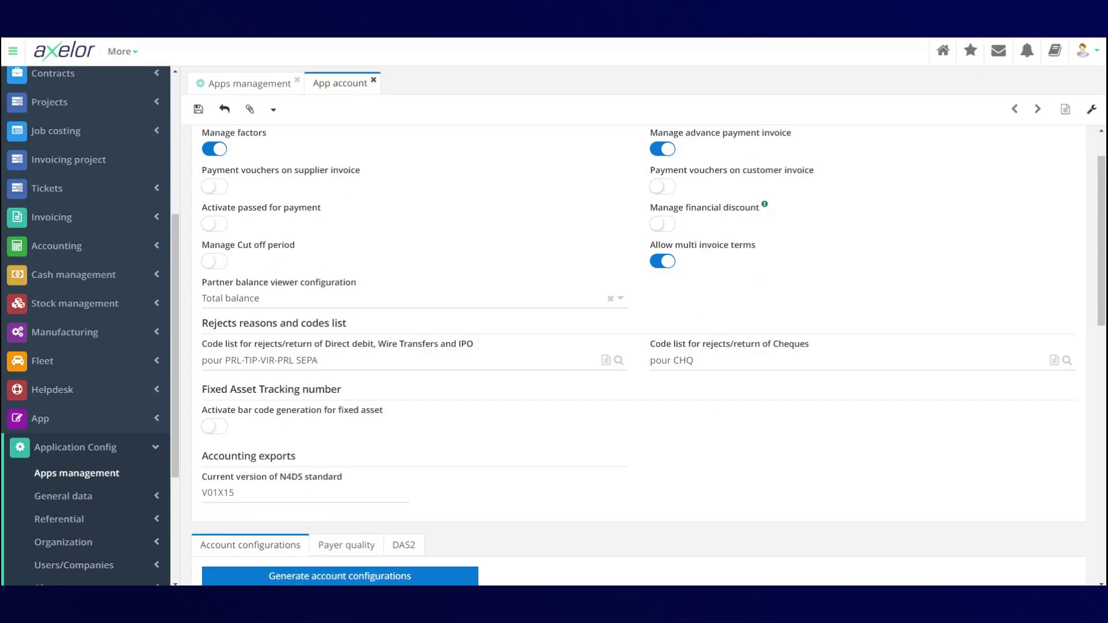
{"action": "scroll", "coordinate": [399, 230], "scroll_direction": "down", "scroll_amount": 1}
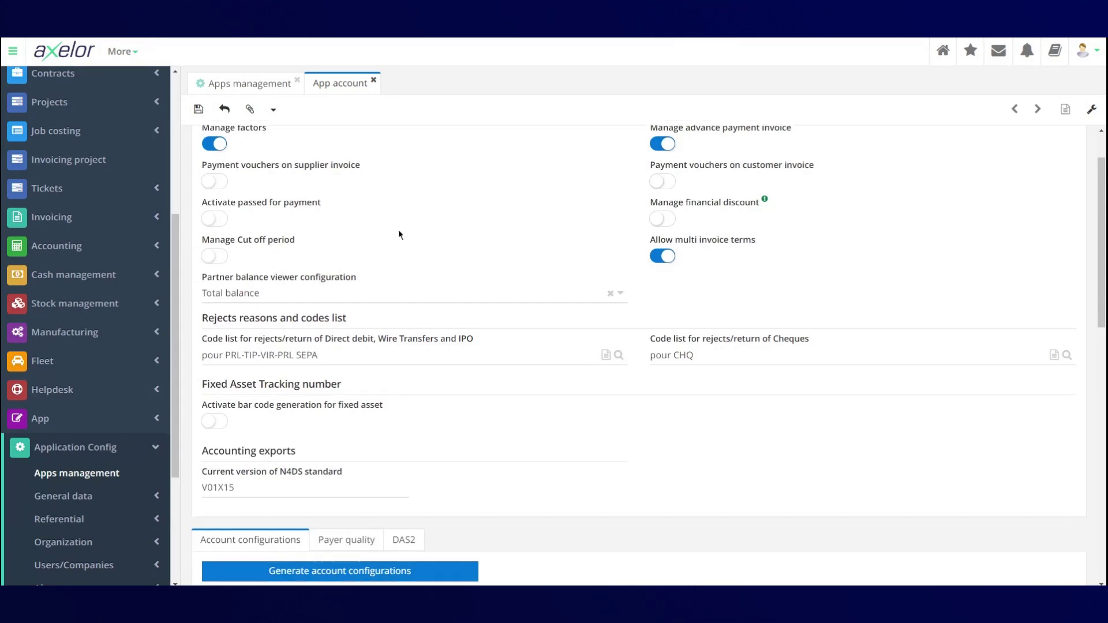
{"action": "scroll", "coordinate": [399, 235], "scroll_direction": "down", "scroll_amount": 1}
{"action": "scroll", "coordinate": [398, 230], "scroll_direction": "up", "scroll_amount": 1}
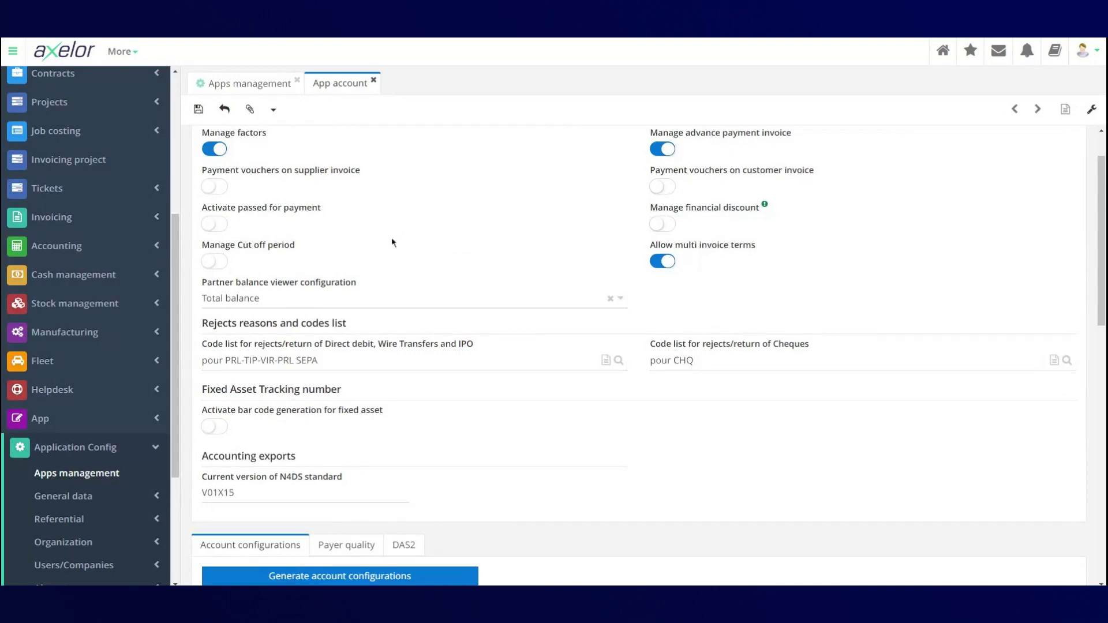
{"action": "scroll", "coordinate": [391, 242], "scroll_direction": "down", "scroll_amount": 2}
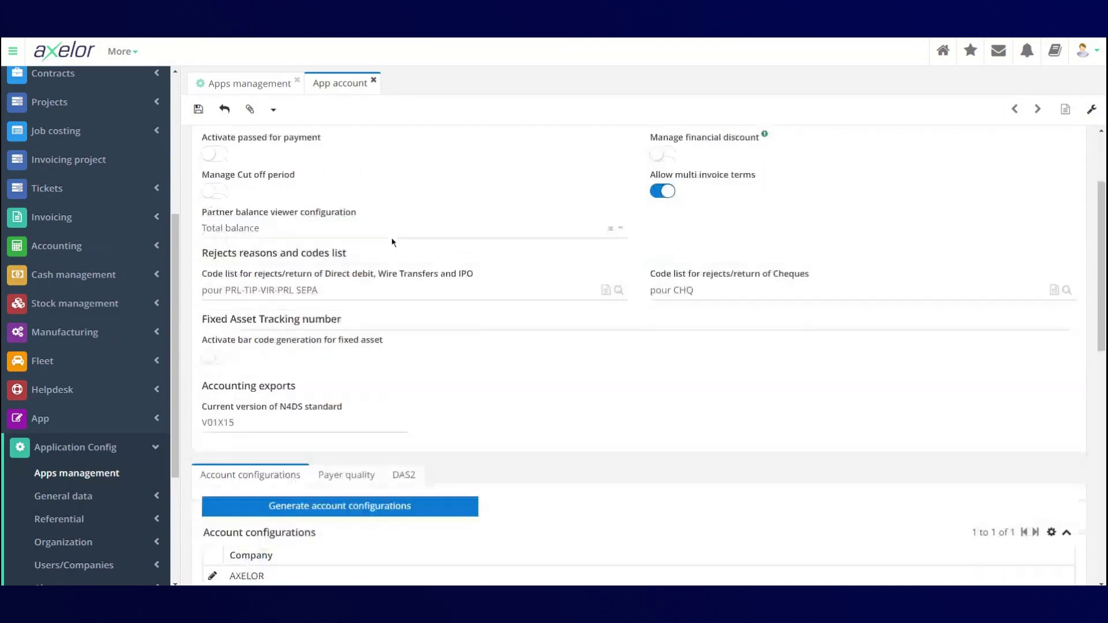
{"action": "scroll", "coordinate": [392, 242], "scroll_direction": "down", "scroll_amount": 1}
{"action": "scroll", "coordinate": [363, 409], "scroll_direction": "down", "scroll_amount": 2}
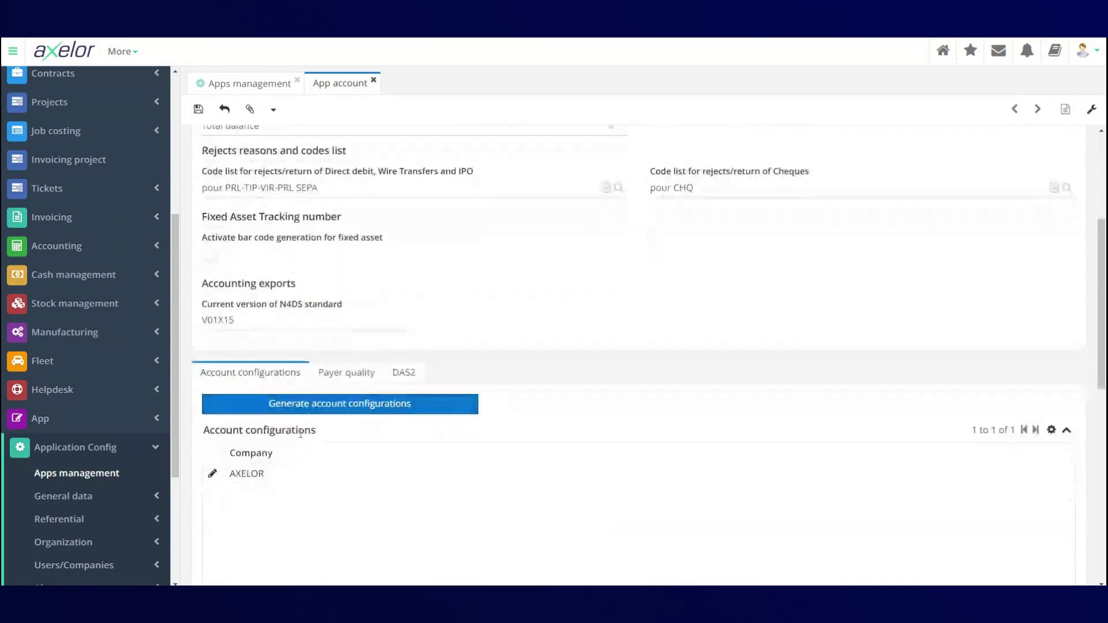
{"action": "scroll", "coordinate": [442, 303], "scroll_direction": "up", "scroll_amount": 4}
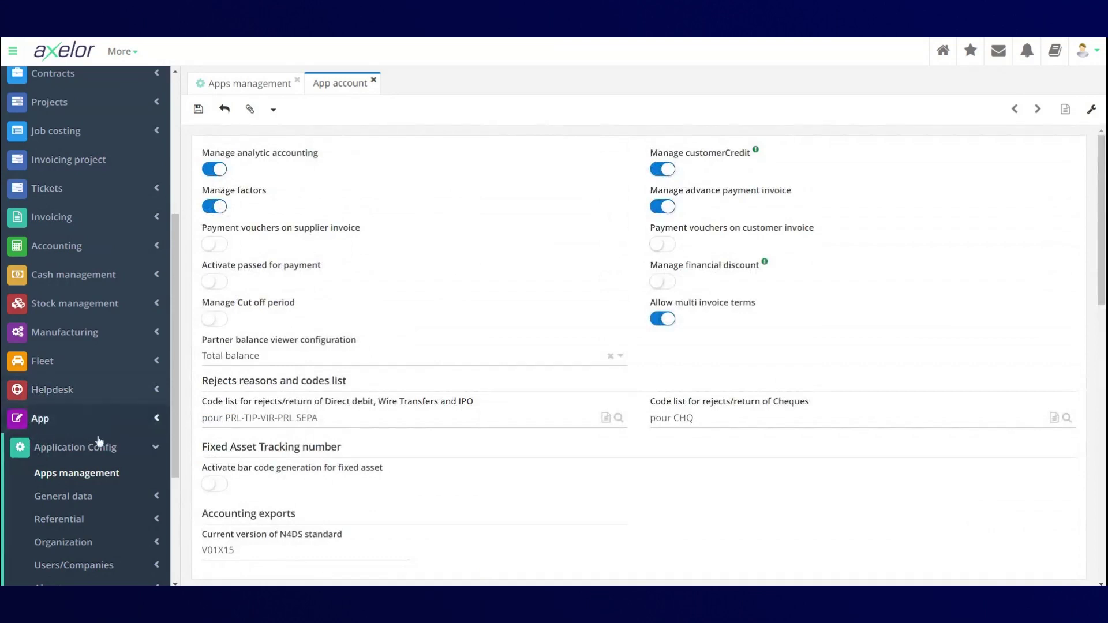
- View the AXELOR company record with its module configurations, and close it again
{"action": "scroll", "coordinate": [96, 470], "scroll_direction": "down", "scroll_amount": 2}
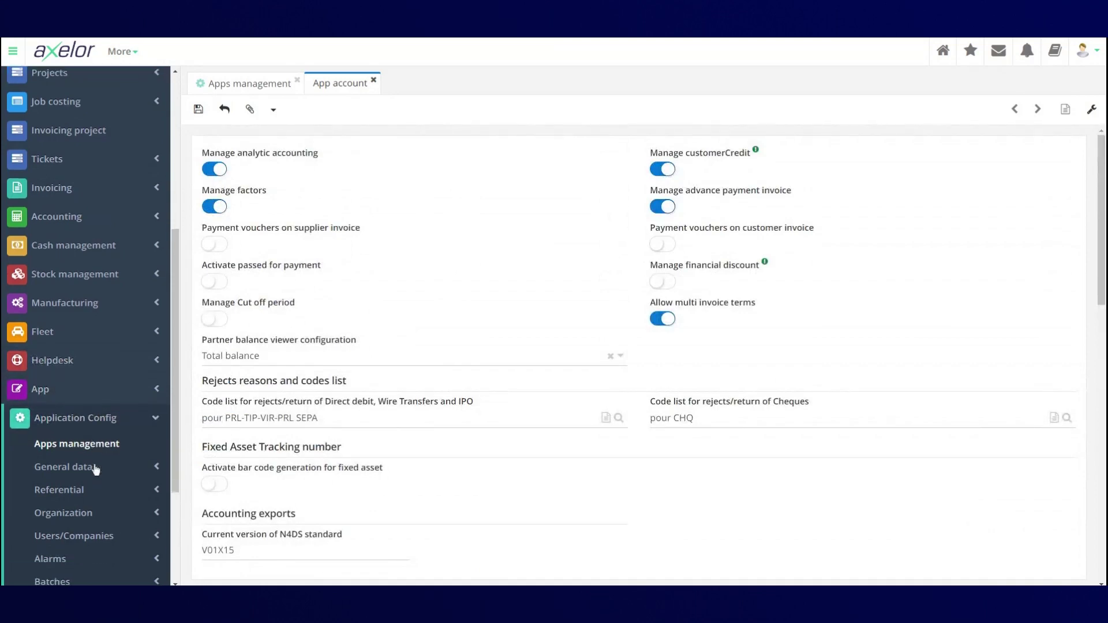
{"action": "left_click", "coordinate": [116, 508]}
{"action": "scroll", "coordinate": [116, 512], "scroll_direction": "down", "scroll_amount": 1}
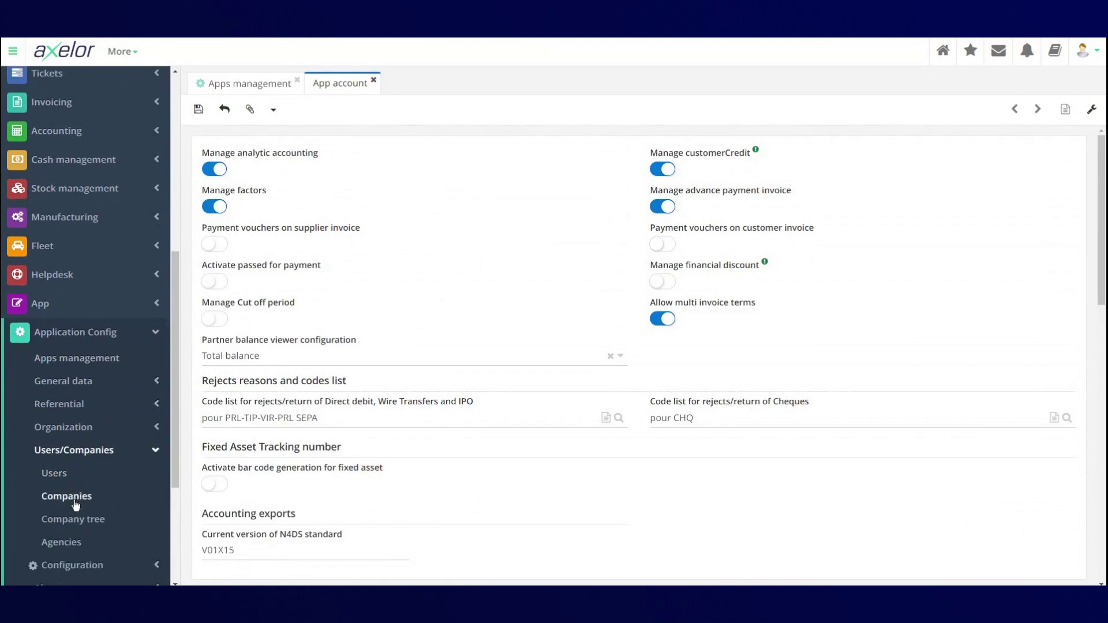
{"action": "left_click", "coordinate": [75, 504]}
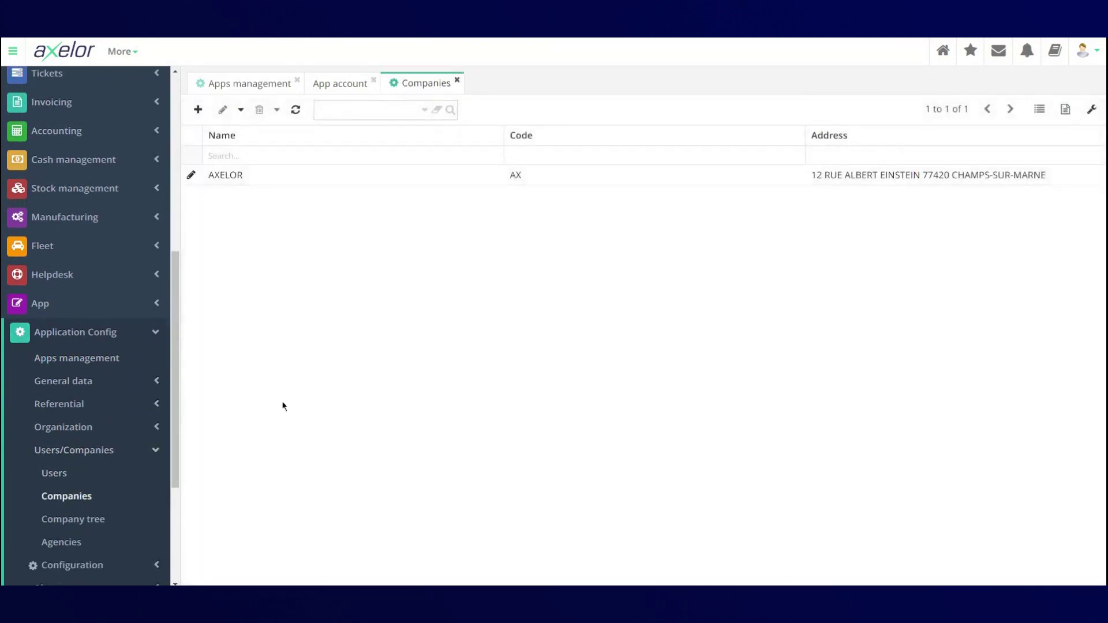
{"action": "double_click", "coordinate": [407, 176]}
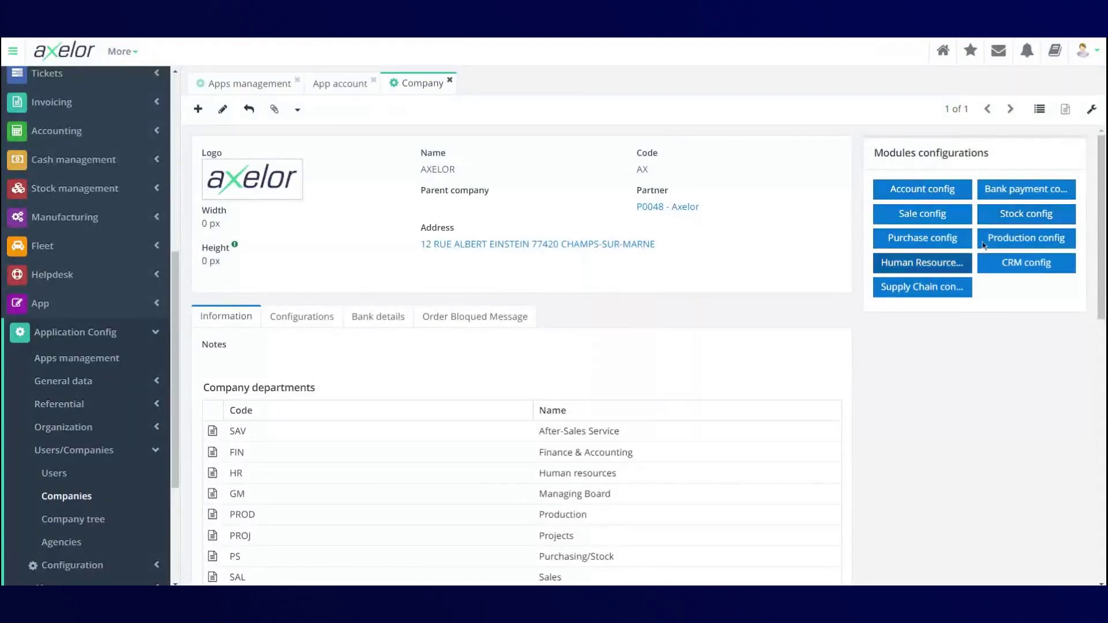
{"action": "left_click", "coordinate": [449, 80]}
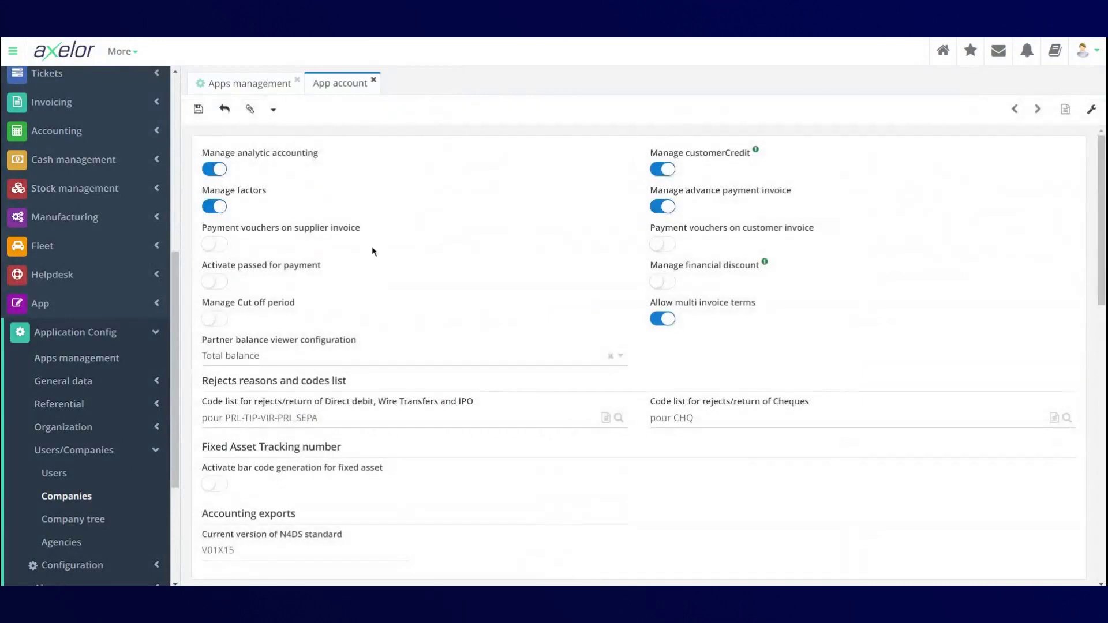
- Open the AXELOR account configuration from the Accounting app settings and make it editable
{"action": "scroll", "coordinate": [372, 248], "scroll_direction": "down", "scroll_amount": 5}
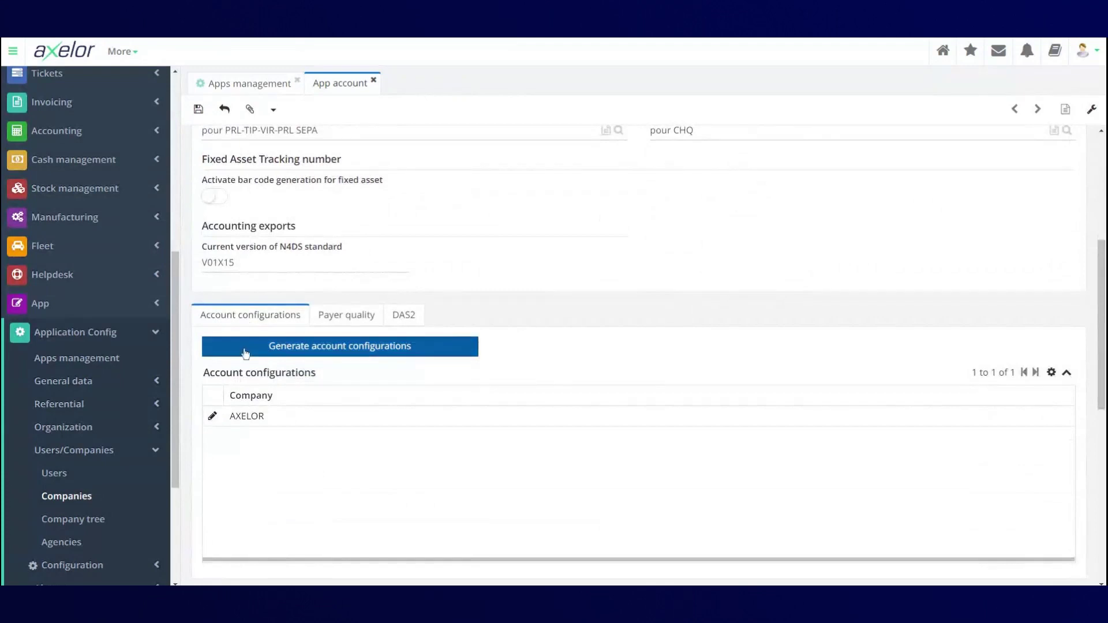
{"action": "double_click", "coordinate": [317, 422]}
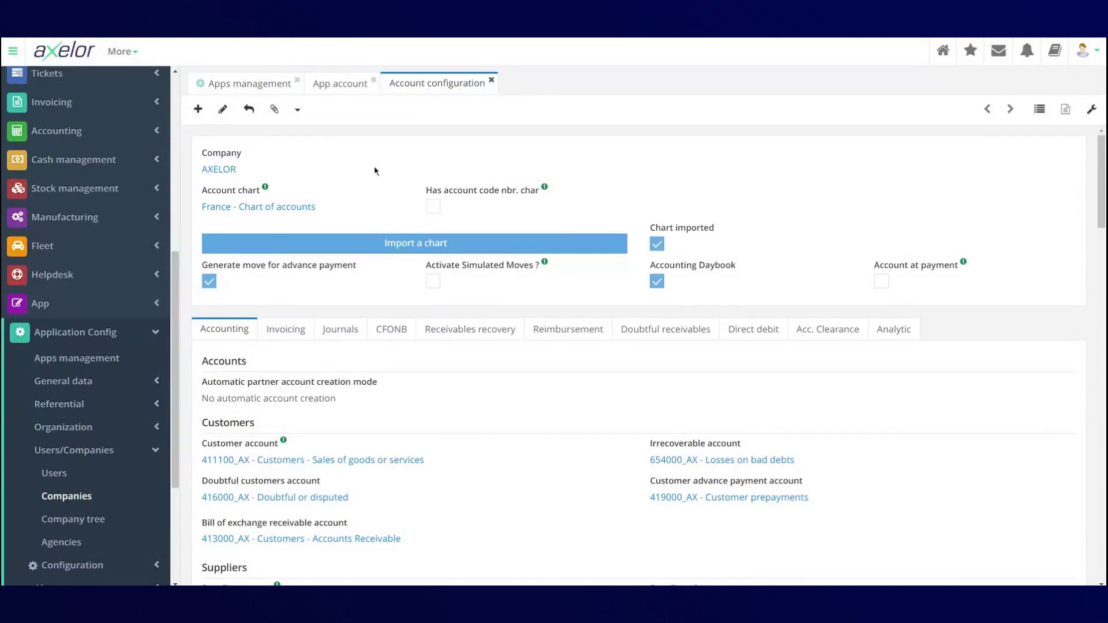
{"action": "left_click", "coordinate": [222, 109]}
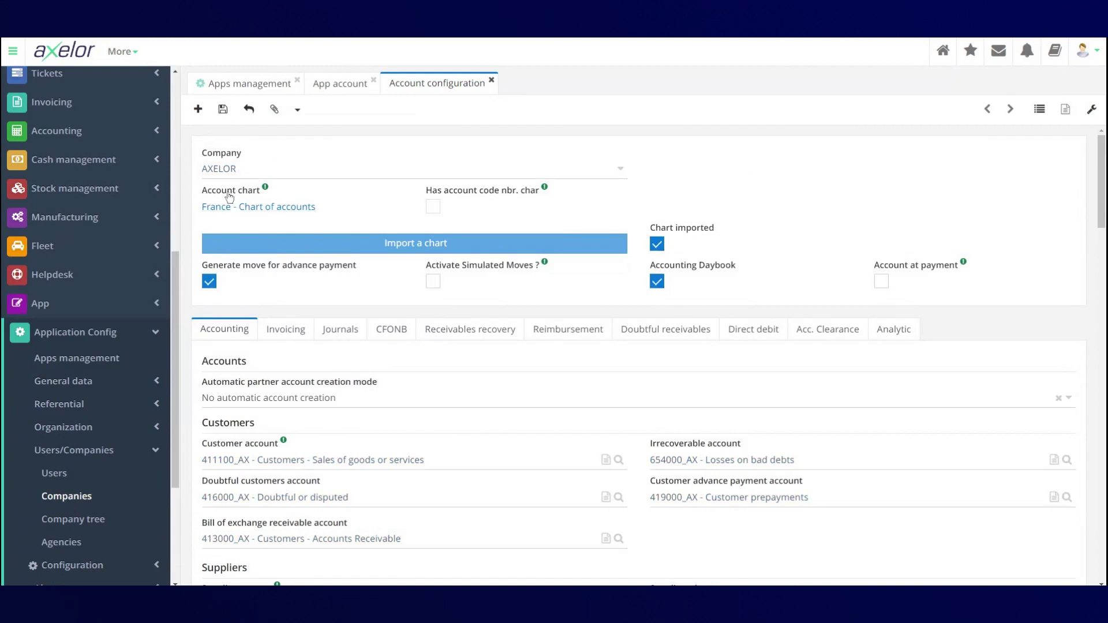
- Clear the Chart imported option to unlock the account chart, and view the blank form for creating a new chart
{"action": "mouse_move", "coordinate": [236, 196]}
{"action": "left_click", "coordinate": [657, 245]}
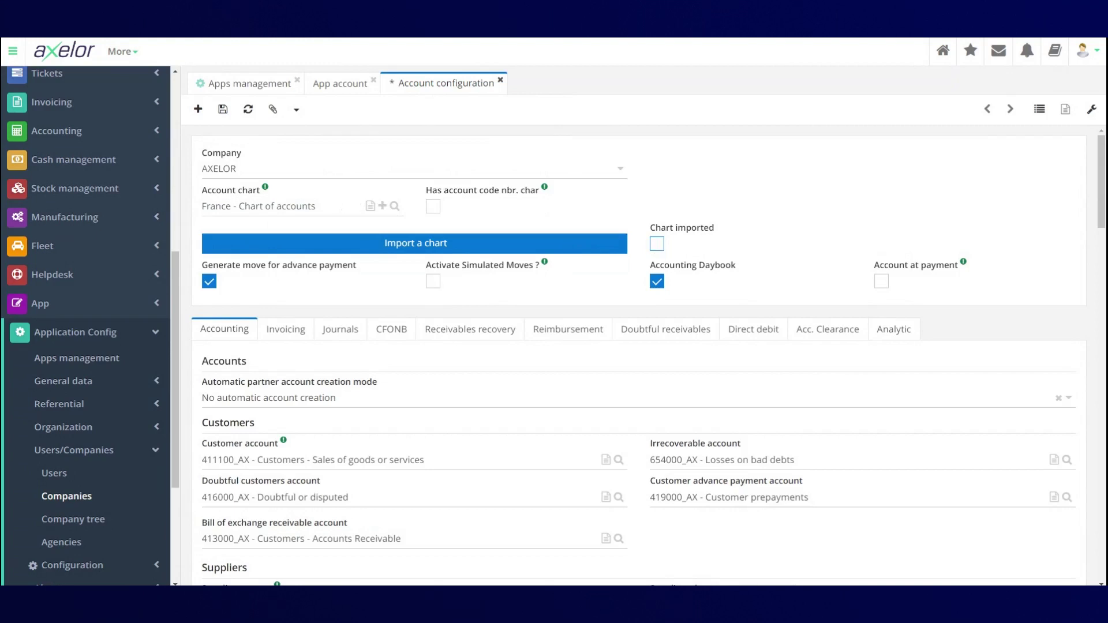
{"action": "left_click", "coordinate": [320, 207]}
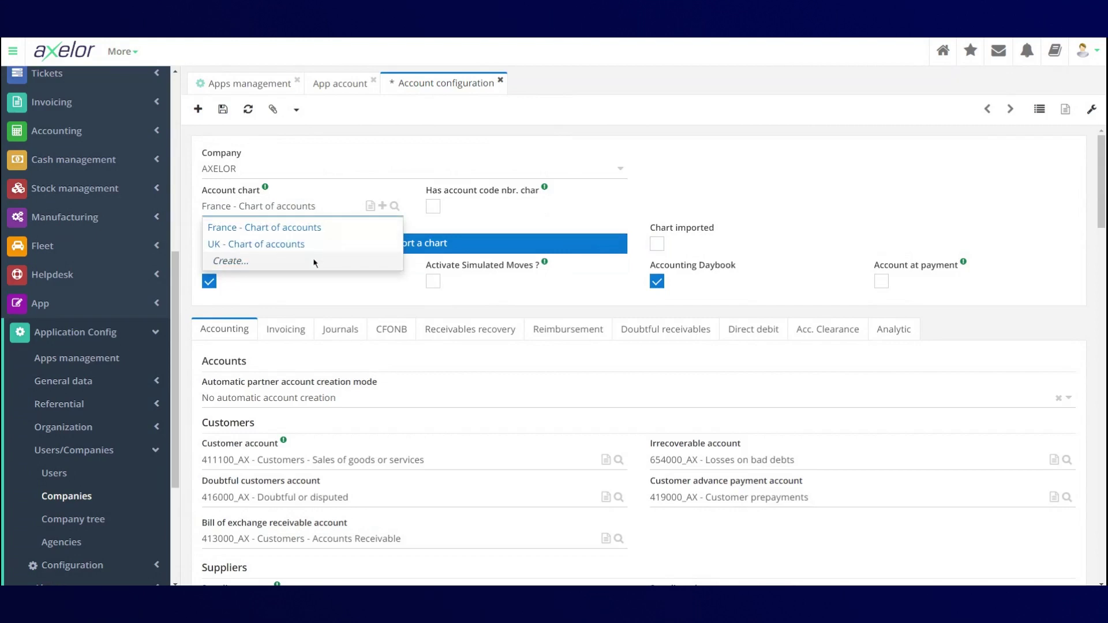
{"action": "key", "text": "Escape"}
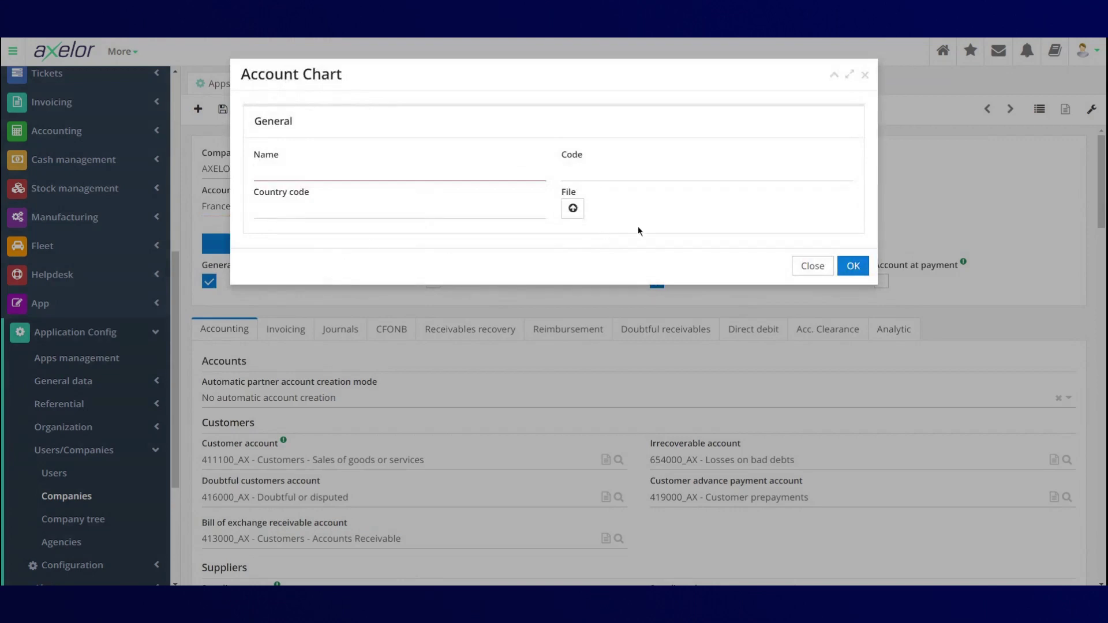
{"action": "left_click", "coordinate": [575, 213]}
{"action": "left_click", "coordinate": [811, 266]}
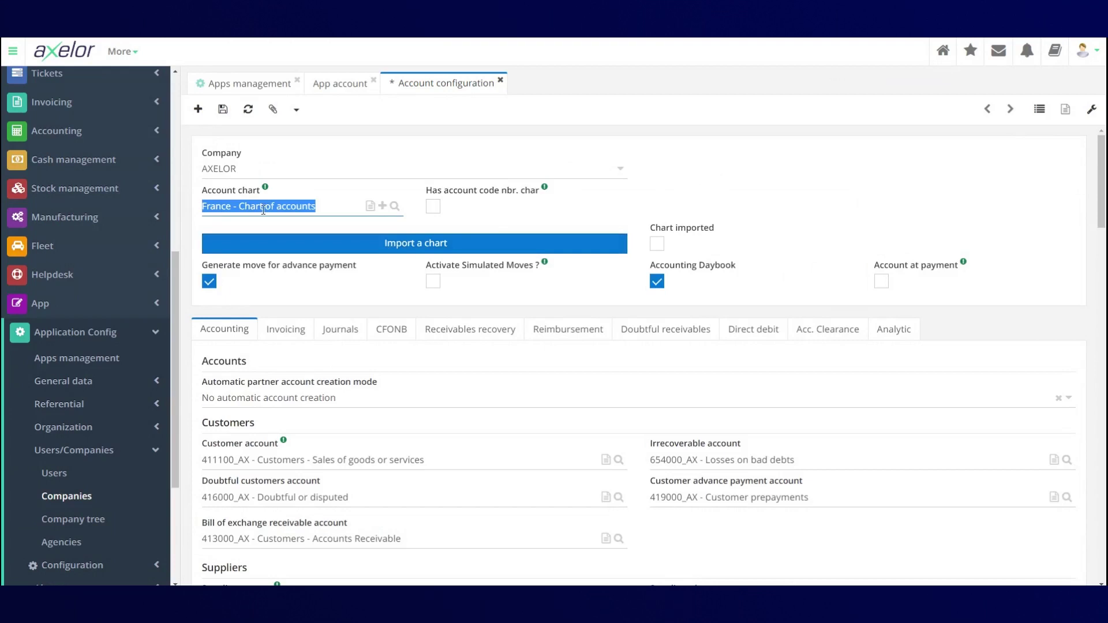
{"action": "left_click", "coordinate": [951, 192]}
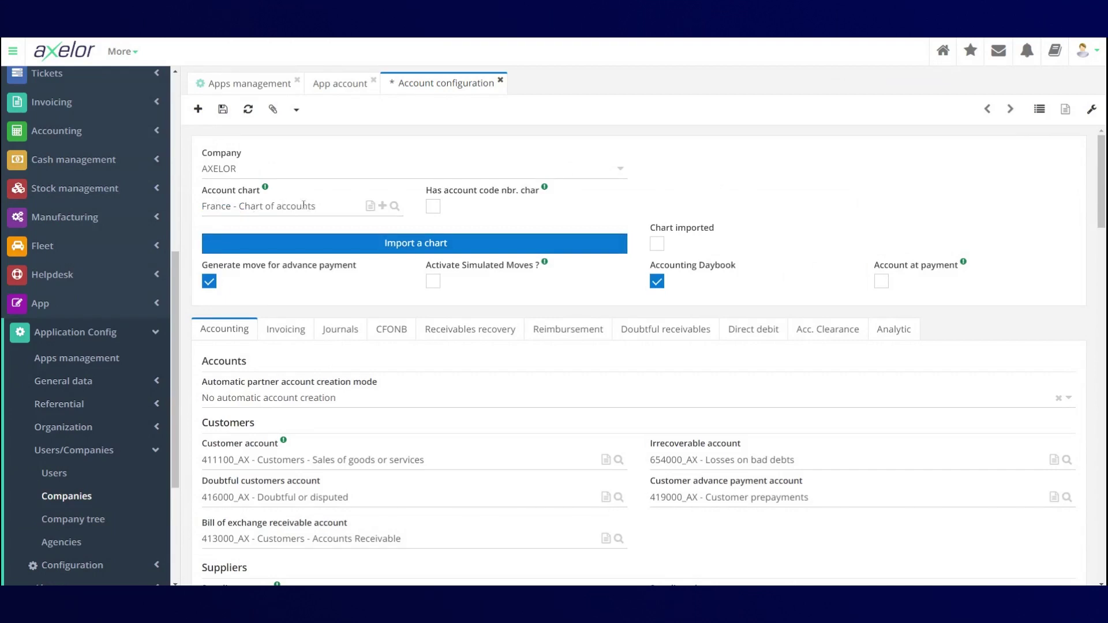
- View the details of the France - Chart of accounts with its PCG_fr.zip file, and discard the account configuration changes
{"action": "left_click", "coordinate": [370, 206]}
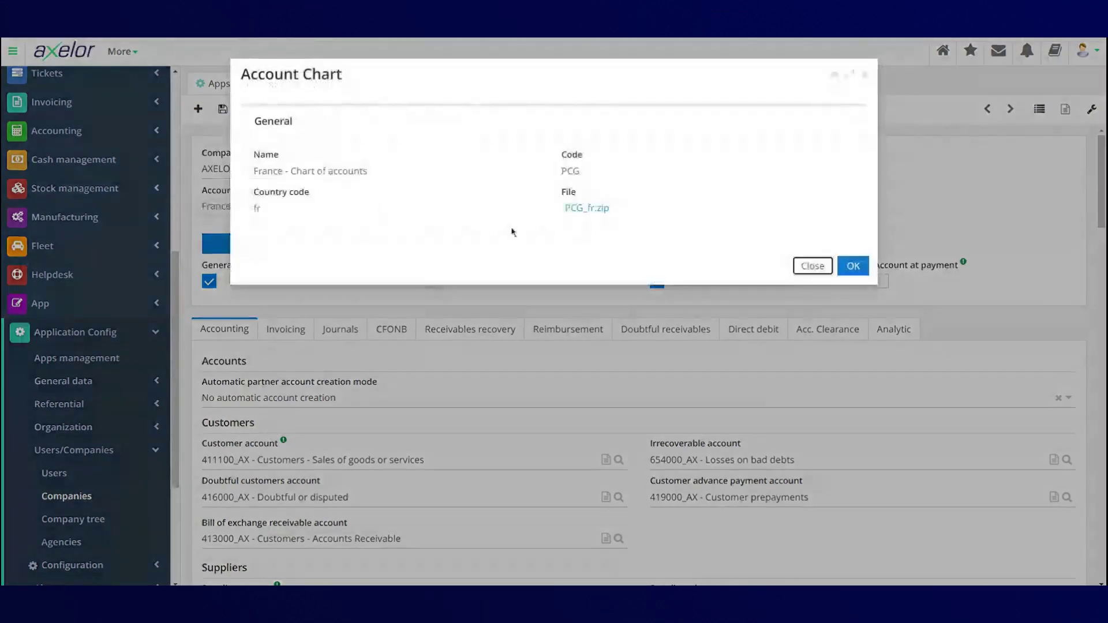
{"action": "left_click", "coordinate": [589, 209]}
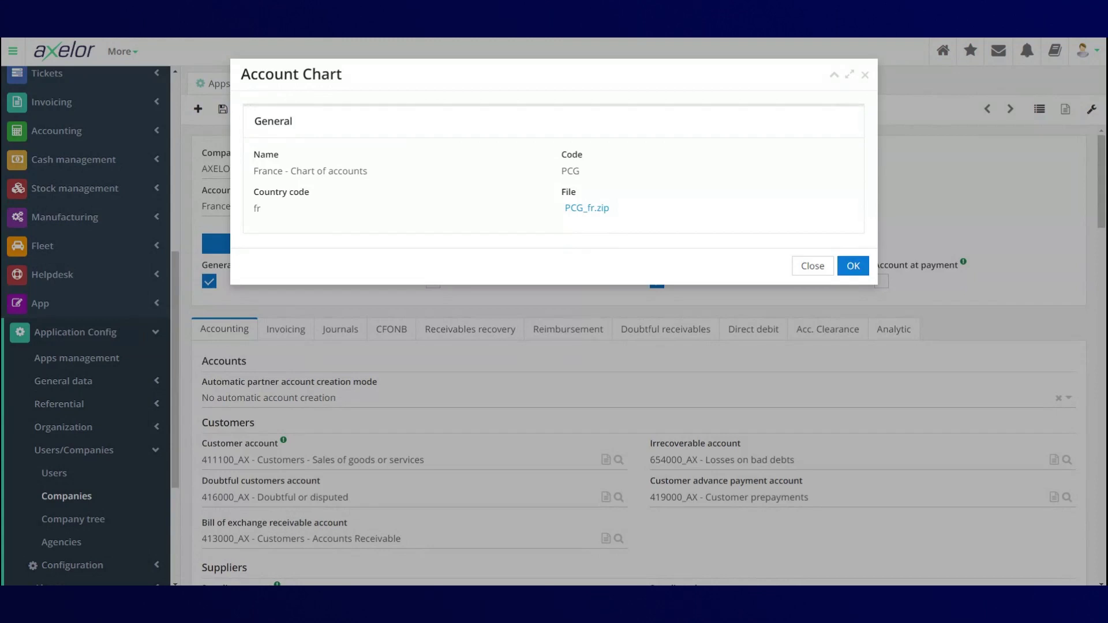
{"action": "left_click", "coordinate": [803, 268]}
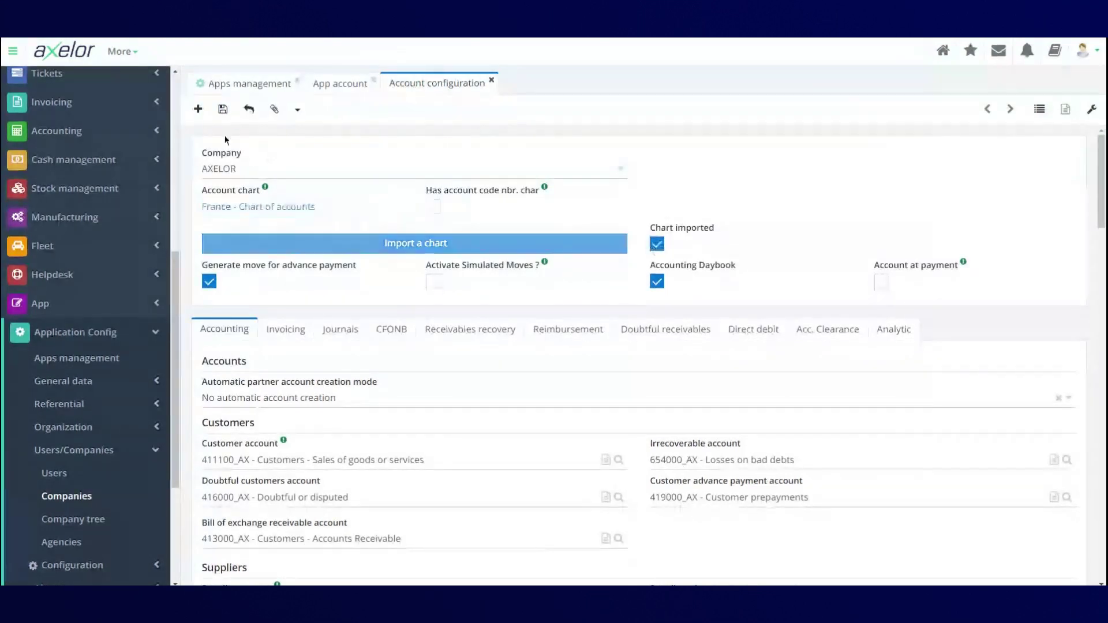
{"action": "left_click", "coordinate": [739, 195]}
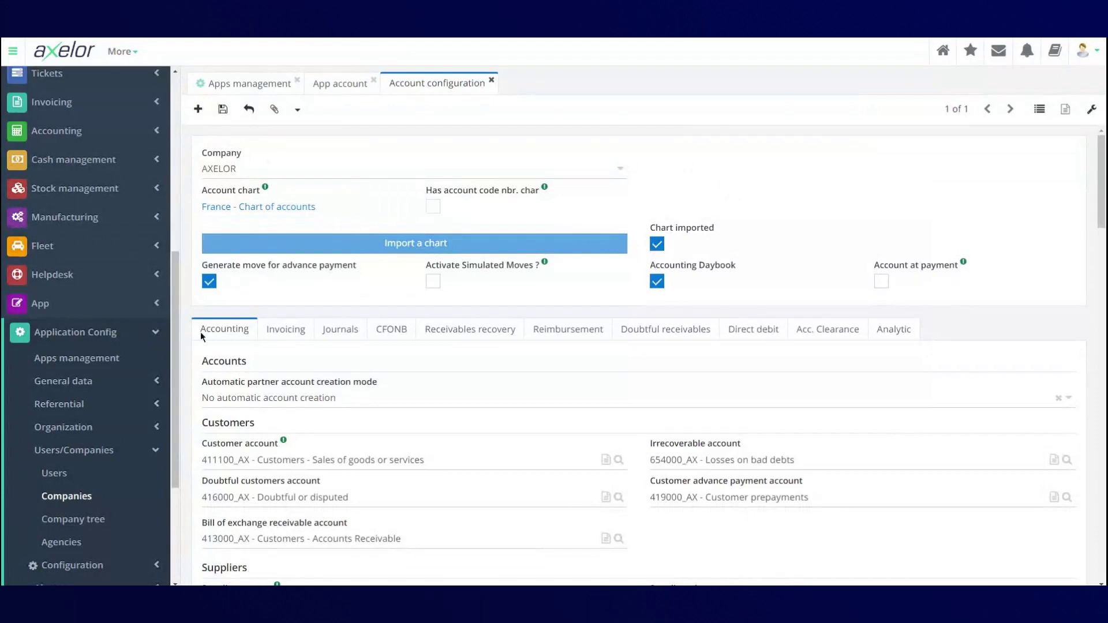
- Open the Chart of Accounts from the financial configuration of the Accounting module
{"action": "left_click", "coordinate": [159, 337]}
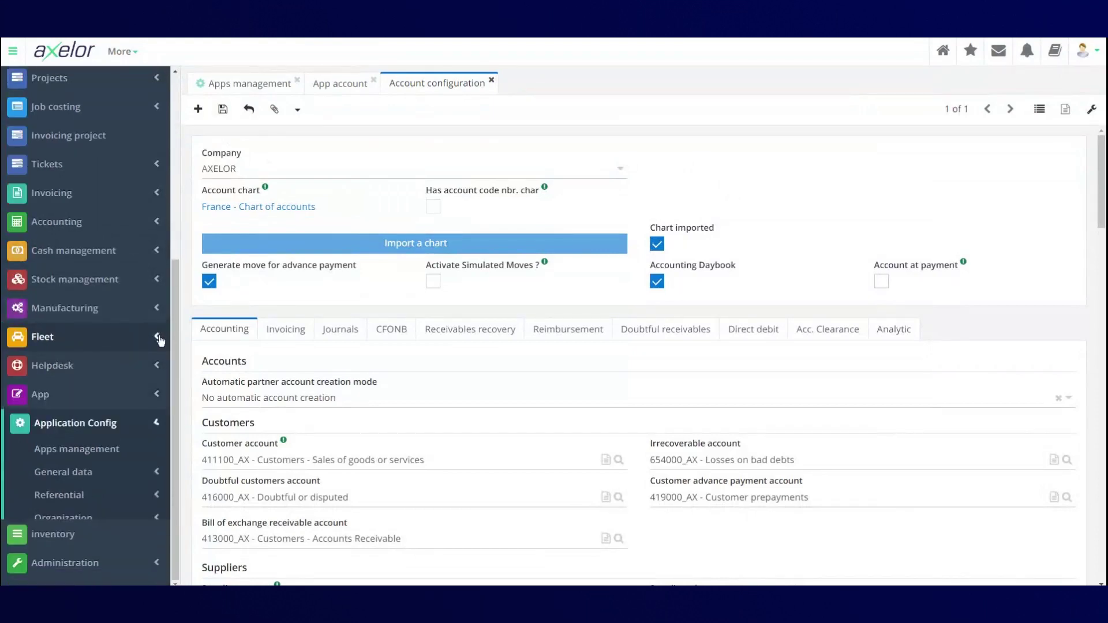
{"action": "scroll", "coordinate": [141, 343], "scroll_direction": "up", "scroll_amount": 2}
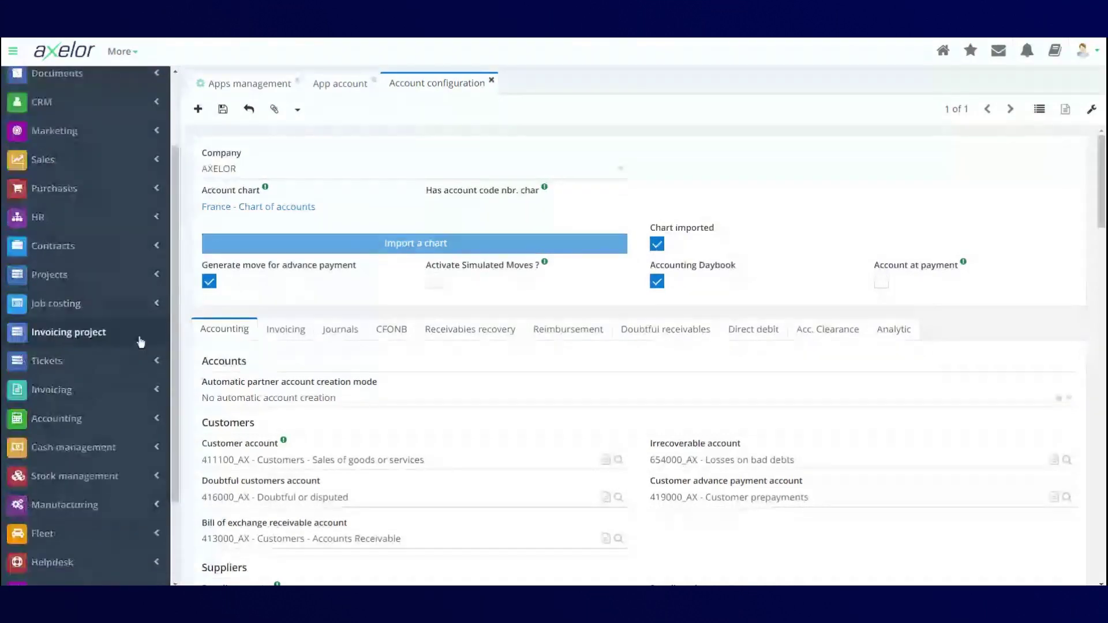
{"action": "scroll", "coordinate": [140, 343], "scroll_direction": "down", "scroll_amount": 2}
{"action": "left_click", "coordinate": [139, 300]}
{"action": "scroll", "coordinate": [138, 347], "scroll_direction": "down", "scroll_amount": 4}
{"action": "left_click", "coordinate": [145, 368]}
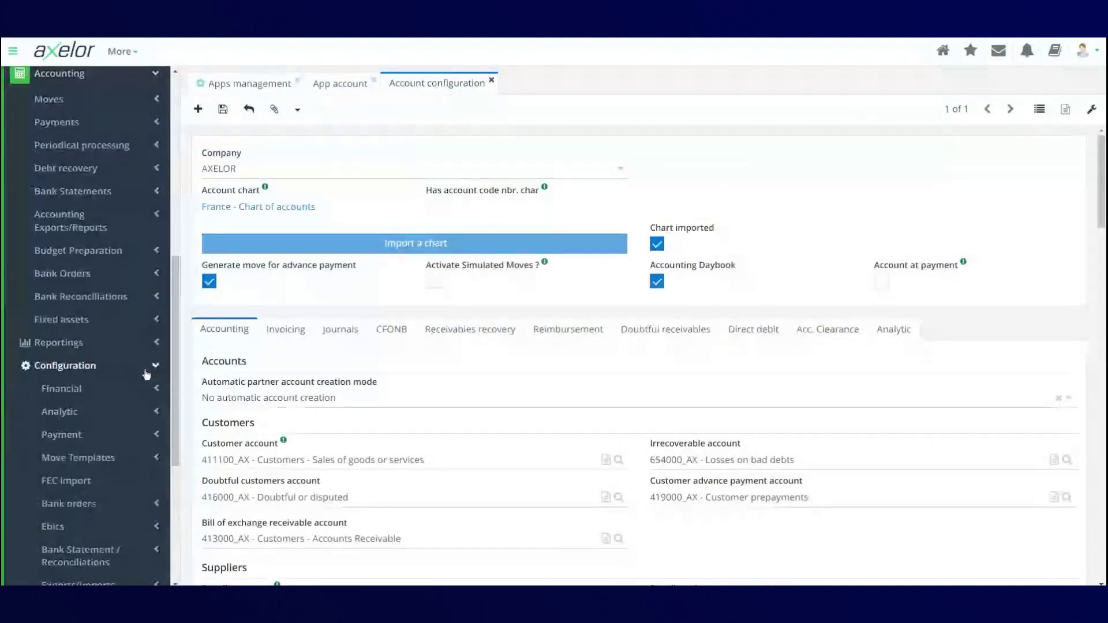
{"action": "scroll", "coordinate": [146, 376], "scroll_direction": "down", "scroll_amount": 3}
{"action": "left_click", "coordinate": [153, 333]}
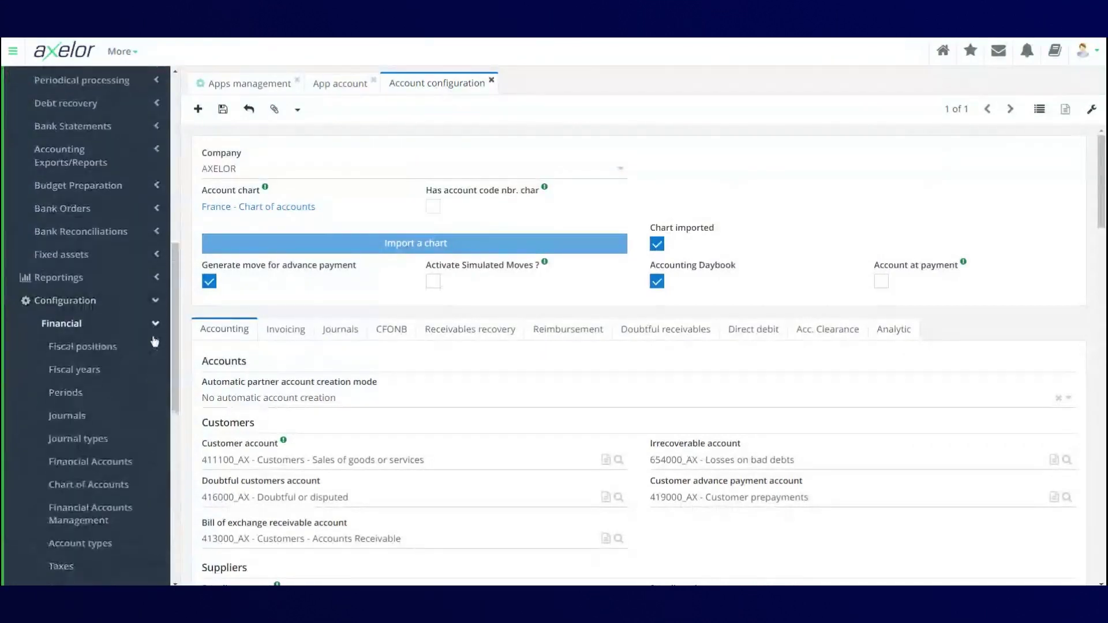
{"action": "scroll", "coordinate": [155, 342], "scroll_direction": "down", "scroll_amount": 3}
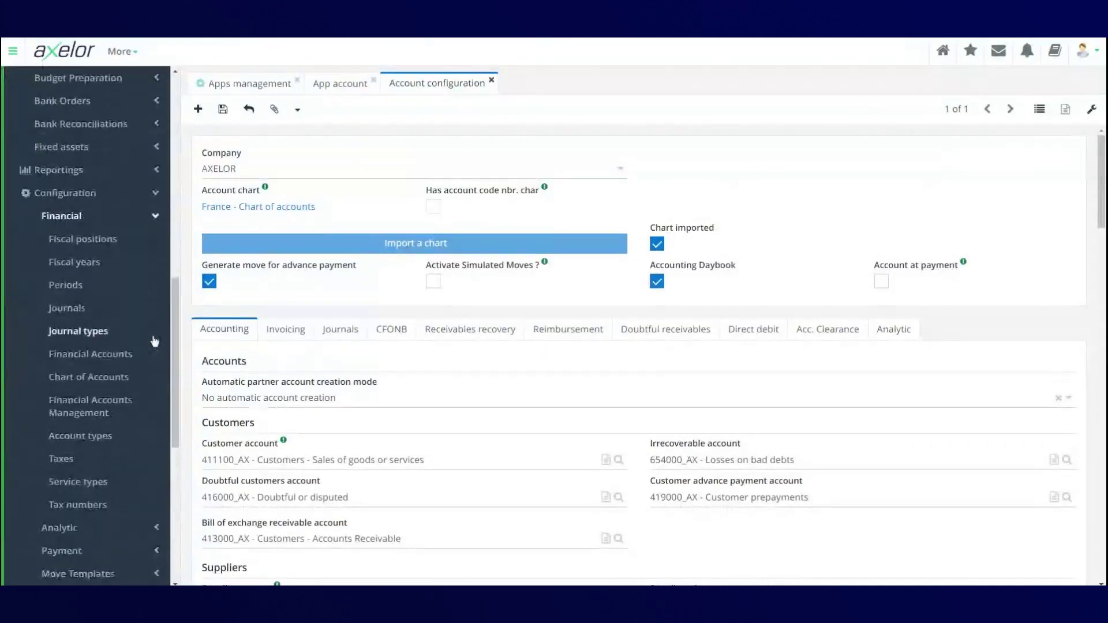
{"action": "left_click", "coordinate": [108, 384]}
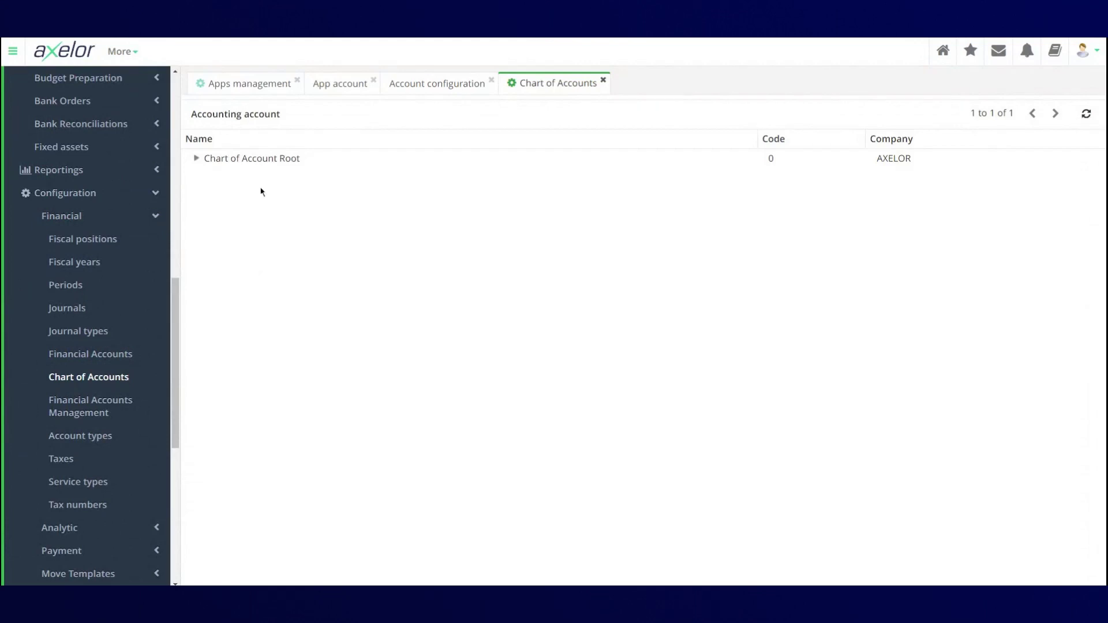
- Examine the Chart of Account Root hierarchy, including balance sheet and management accounts, and collapse it again
{"action": "left_click", "coordinate": [197, 160]}
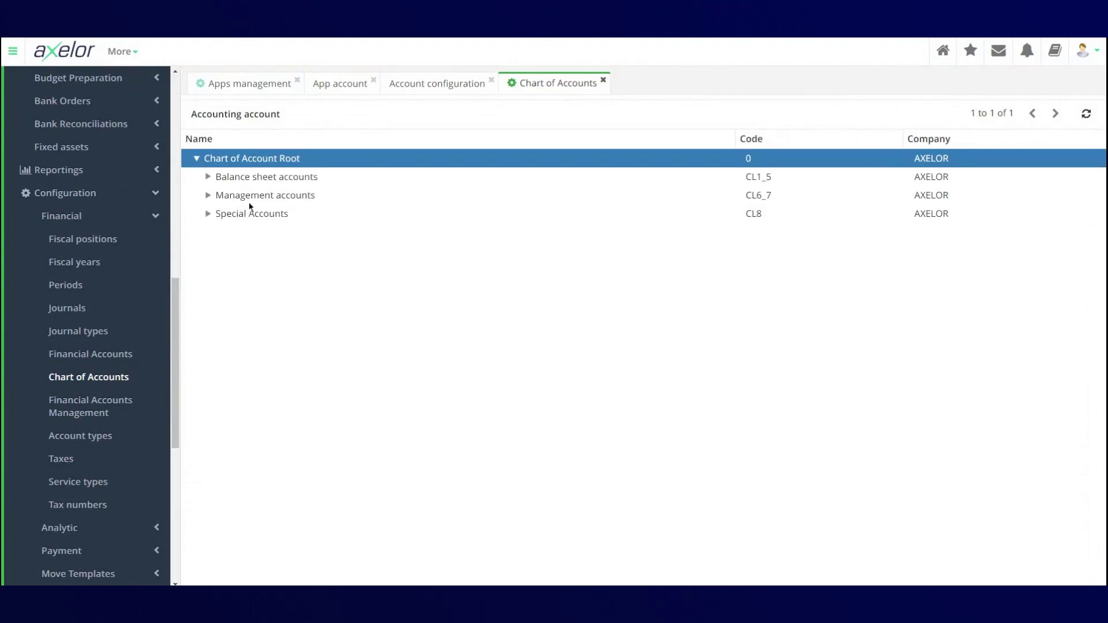
{"action": "left_click", "coordinate": [206, 181]}
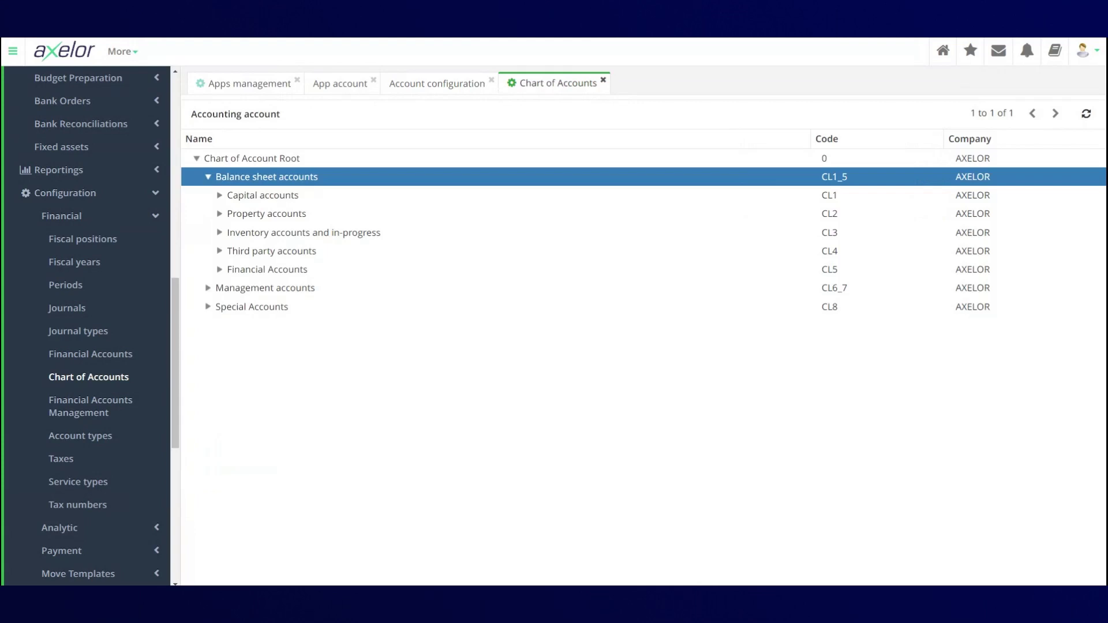
{"action": "left_click", "coordinate": [208, 289]}
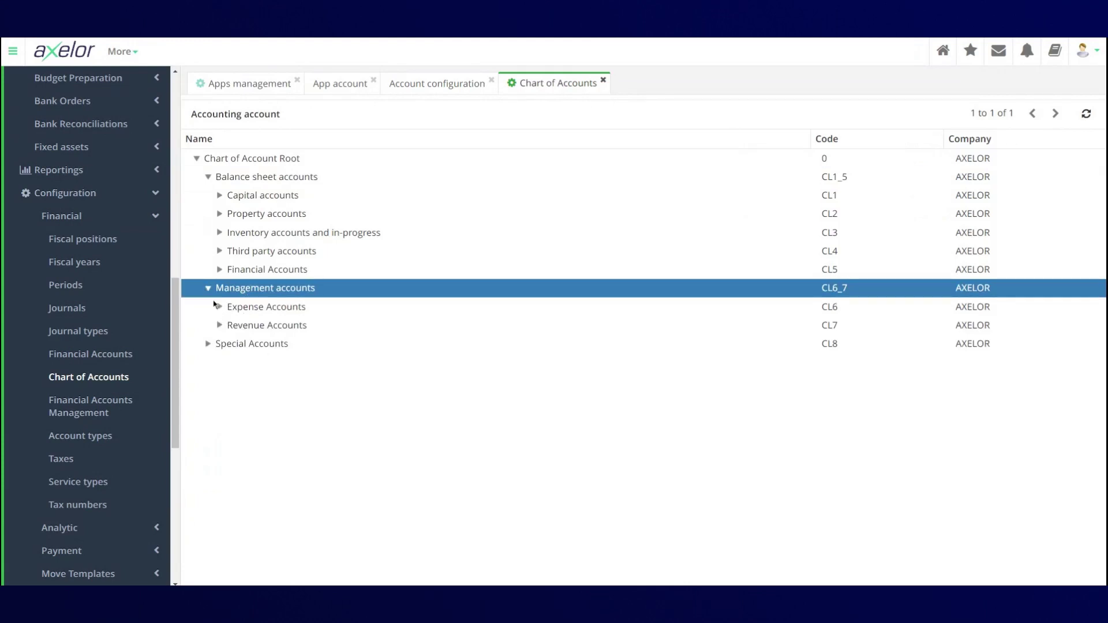
{"action": "left_click", "coordinate": [208, 288]}
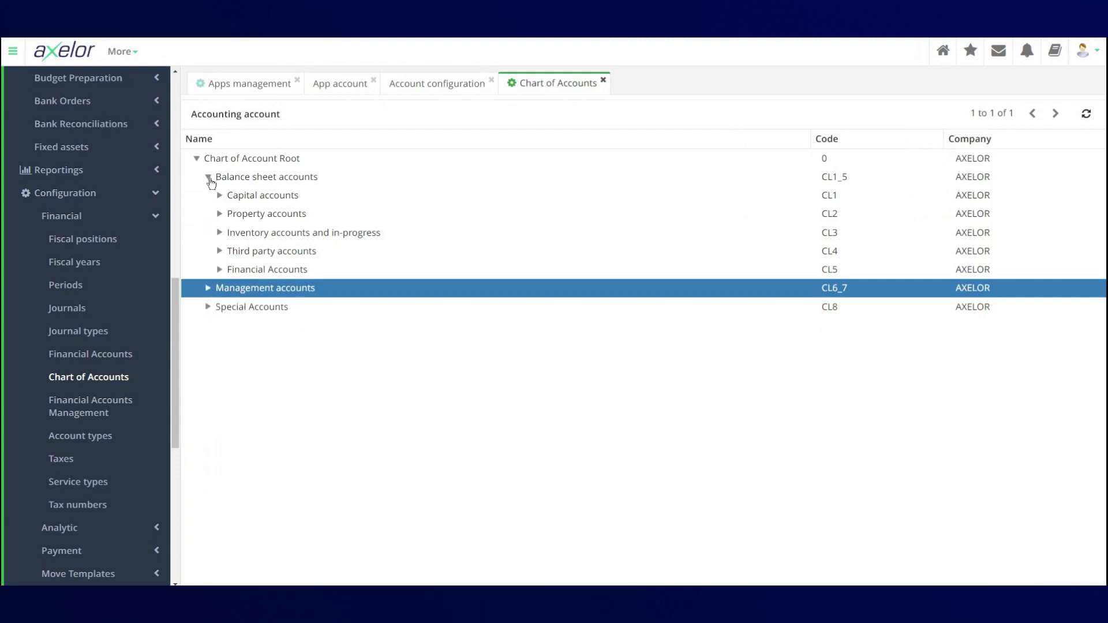
{"action": "left_click", "coordinate": [208, 178]}
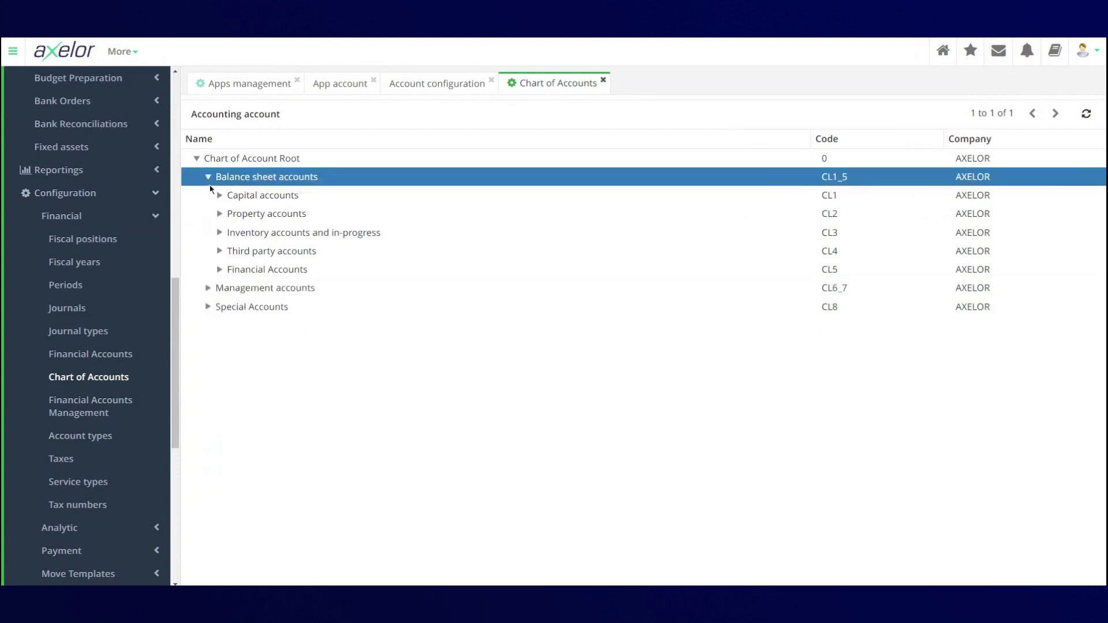
{"action": "left_click", "coordinate": [197, 159]}
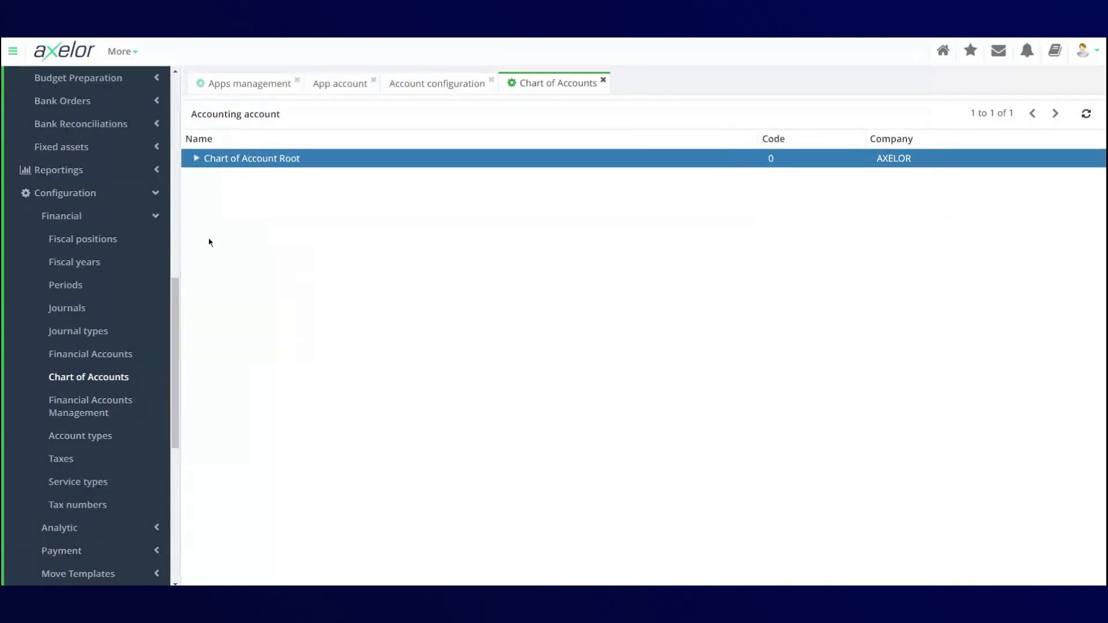
{"action": "left_click", "coordinate": [445, 84]}
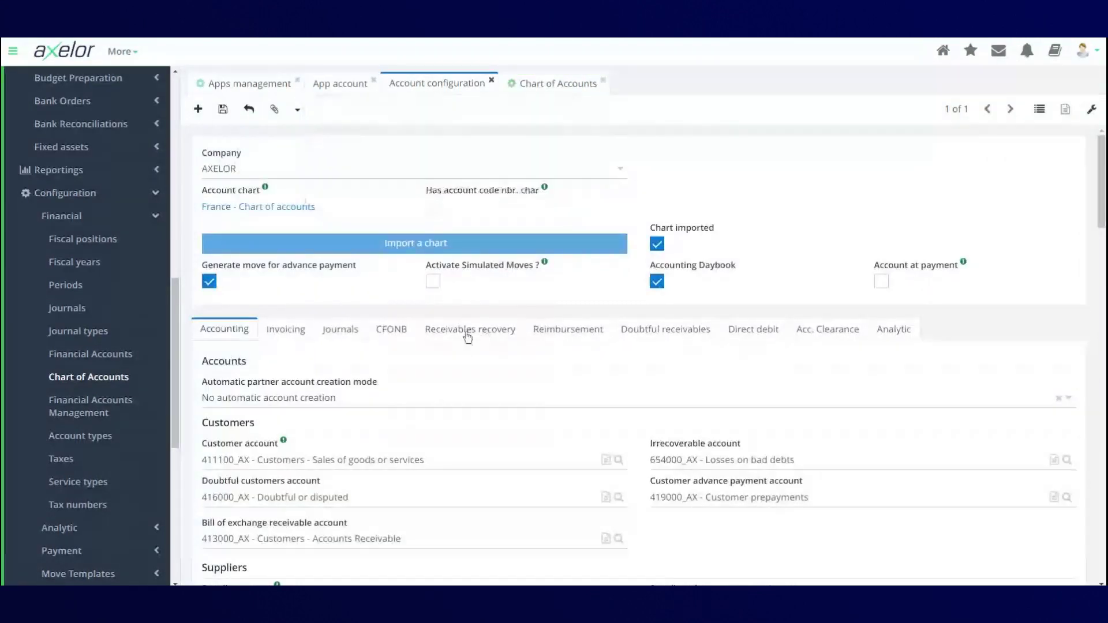
{"action": "left_click", "coordinate": [546, 84]}
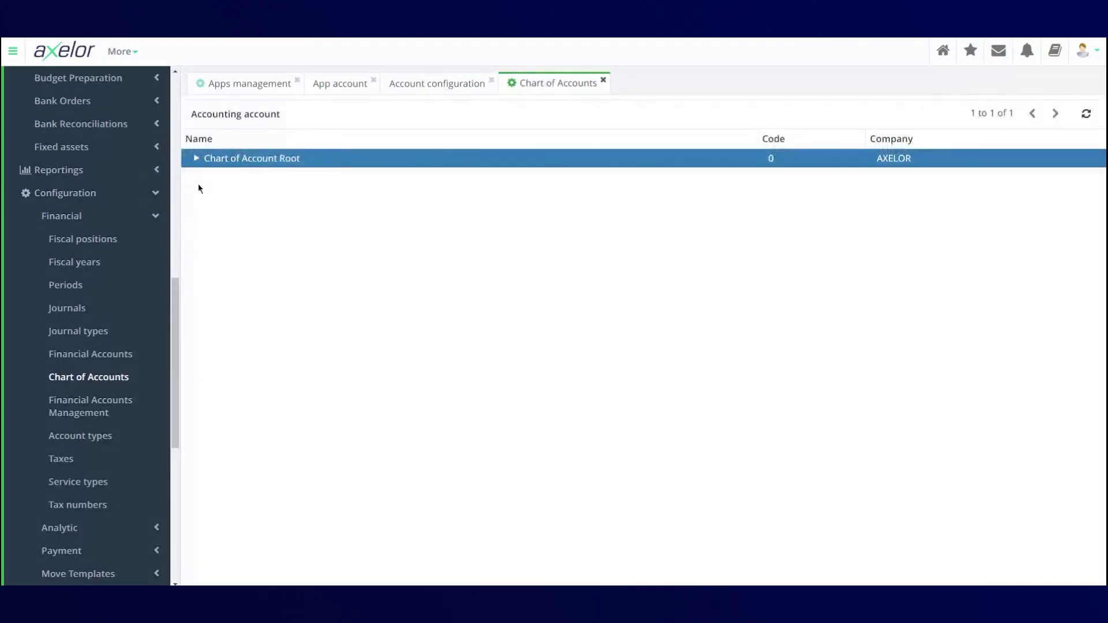
- Open the Financial Accounts list and view the Capital and reserves account and the blank form for a new account
{"action": "left_click", "coordinate": [122, 356]}
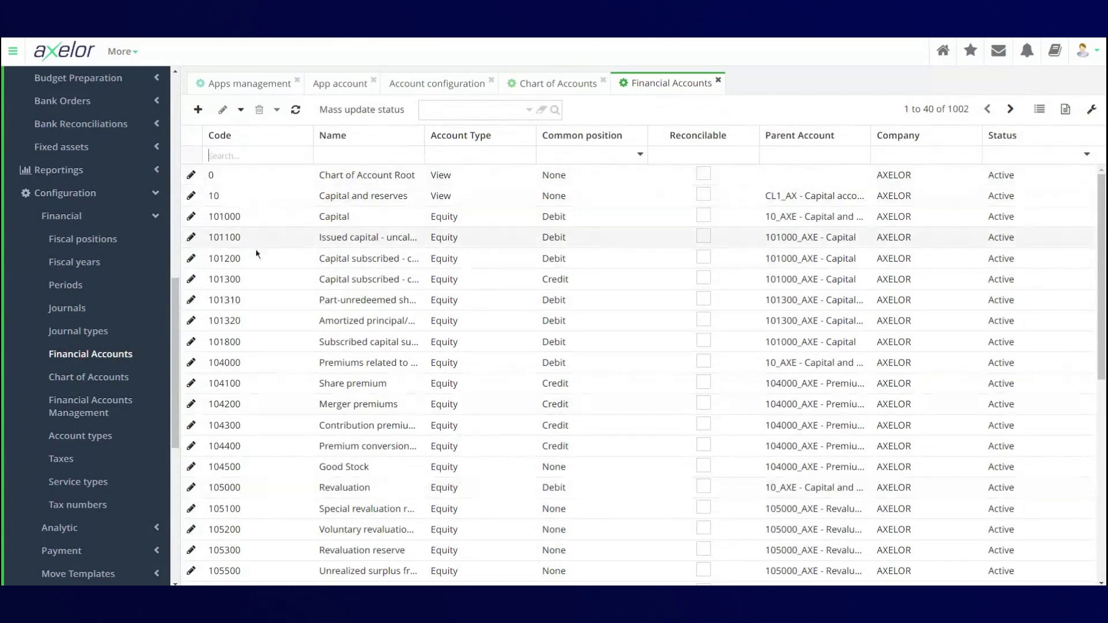
{"action": "double_click", "coordinate": [382, 197]}
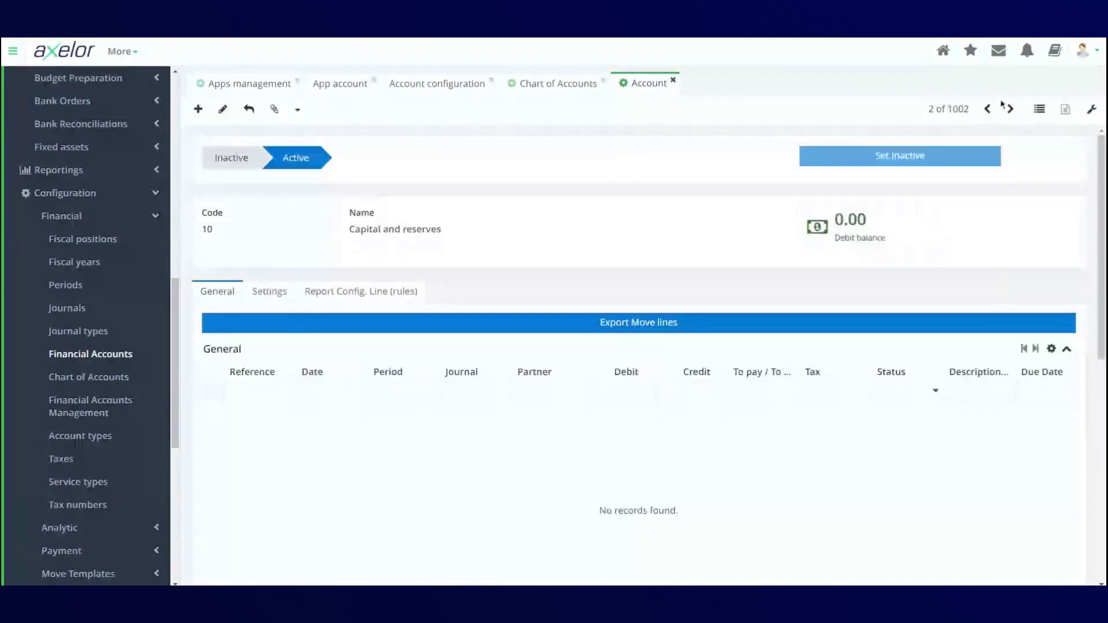
{"action": "left_click", "coordinate": [1039, 110]}
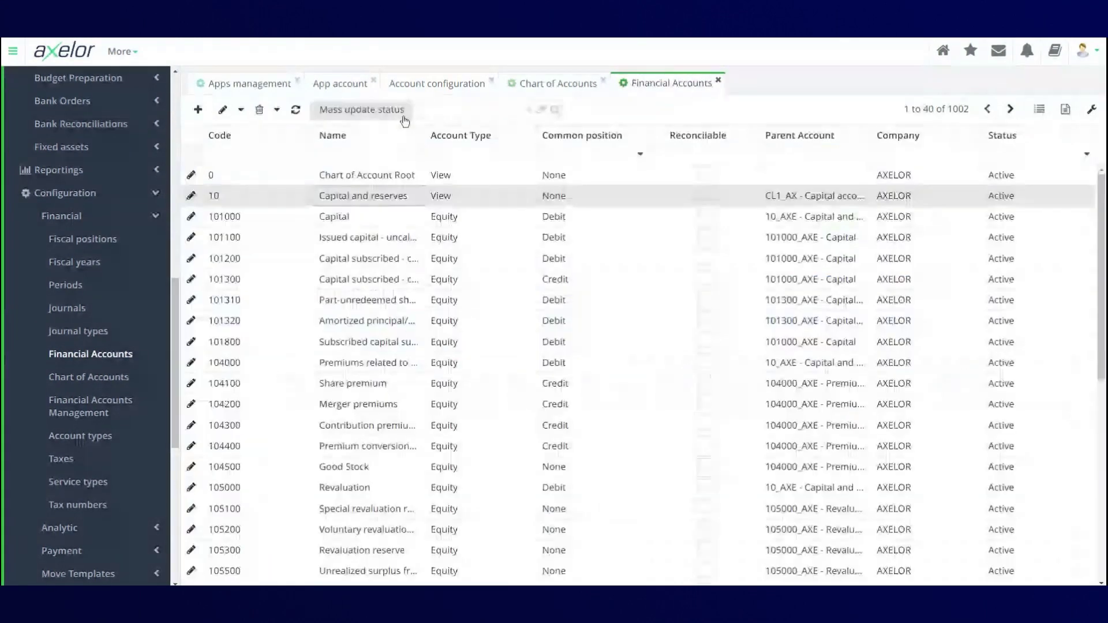
{"action": "left_click", "coordinate": [198, 109]}
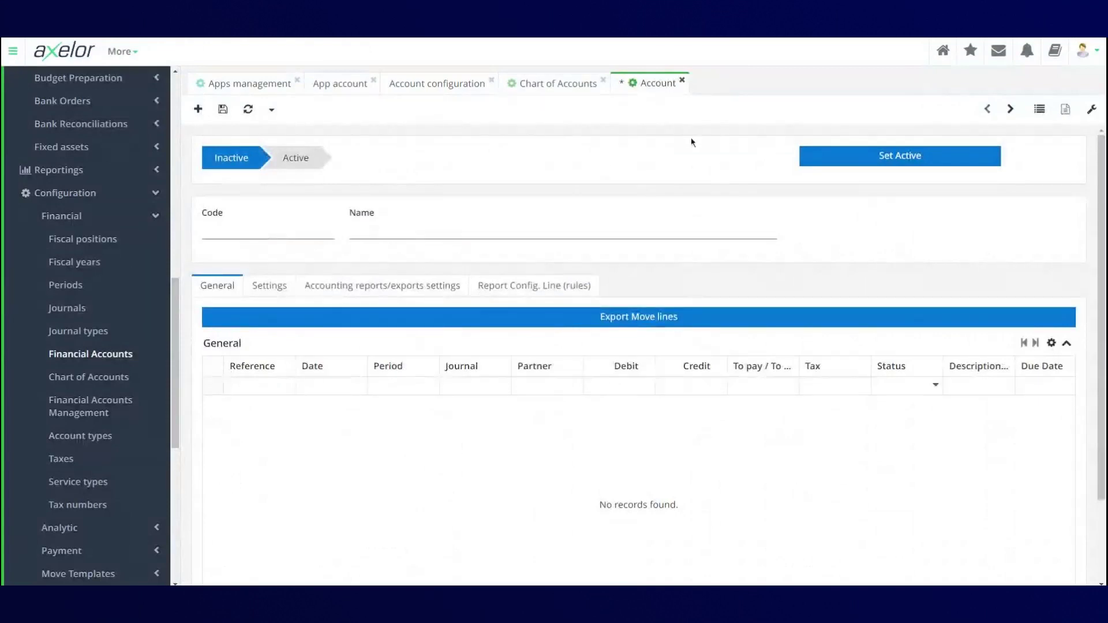
{"action": "left_click", "coordinate": [1040, 110]}
{"action": "left_click", "coordinate": [713, 149]}
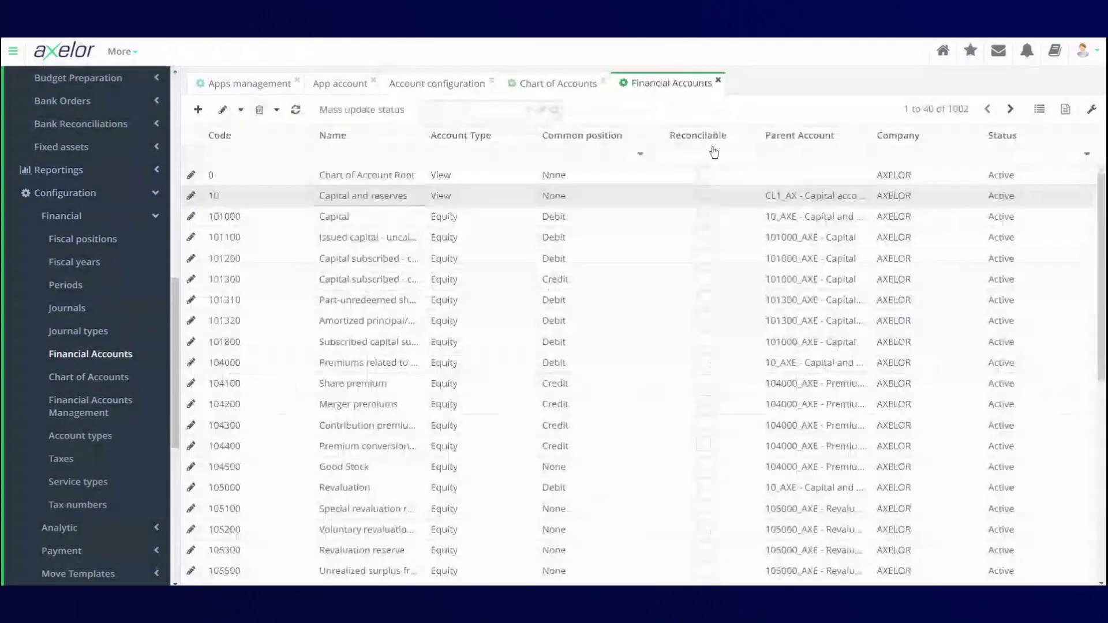
- Open account 101000 Capital for editing and view its settings, including the available account types
{"action": "double_click", "coordinate": [307, 219]}
{"action": "left_click", "coordinate": [222, 109]}
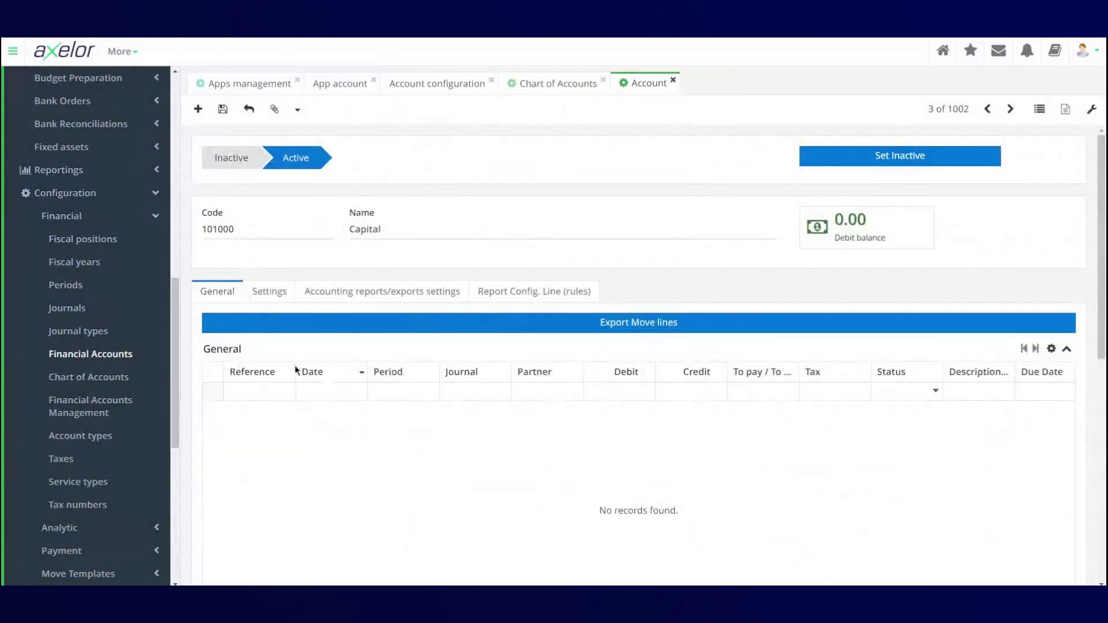
{"action": "scroll", "coordinate": [269, 358], "scroll_direction": "down", "scroll_amount": 2}
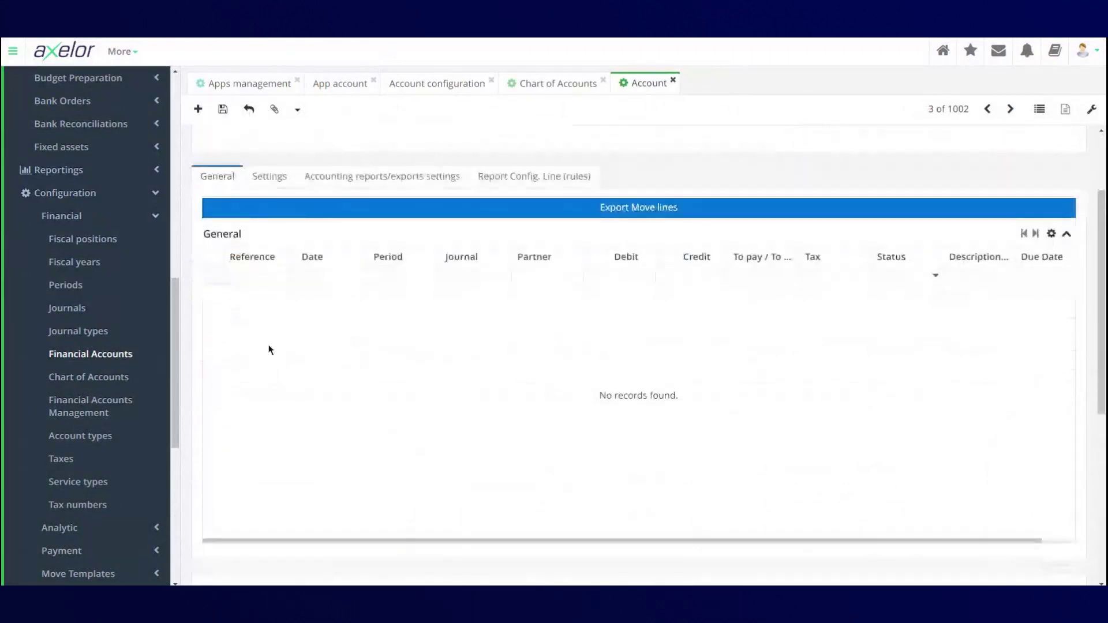
{"action": "scroll", "coordinate": [277, 324], "scroll_direction": "up", "scroll_amount": 3}
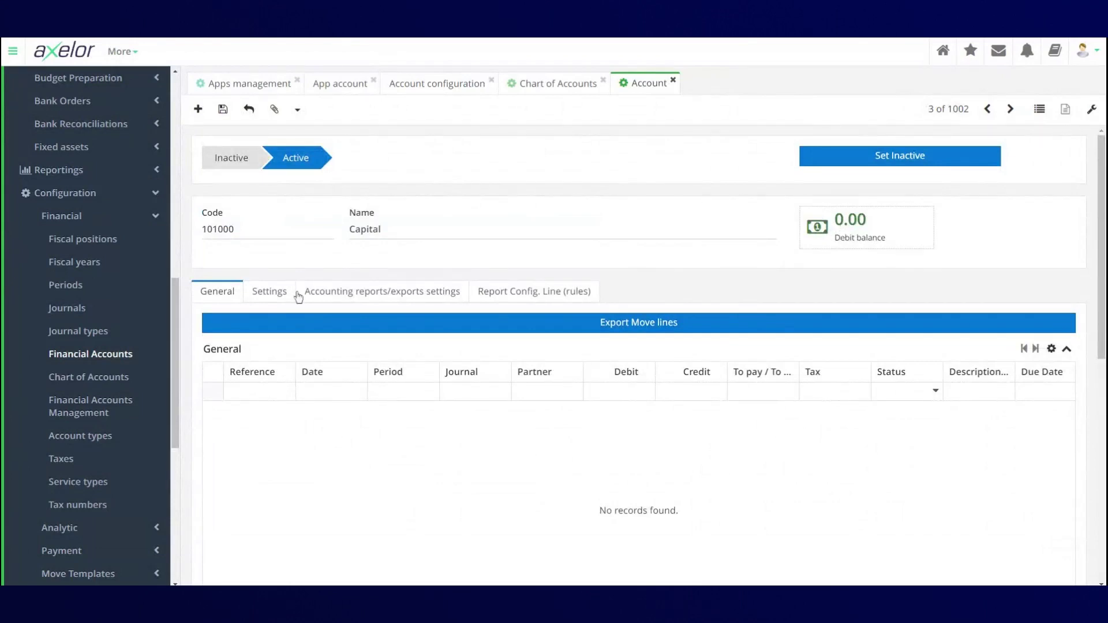
{"action": "left_click", "coordinate": [254, 296]}
{"action": "scroll", "coordinate": [271, 329], "scroll_direction": "down", "scroll_amount": 1}
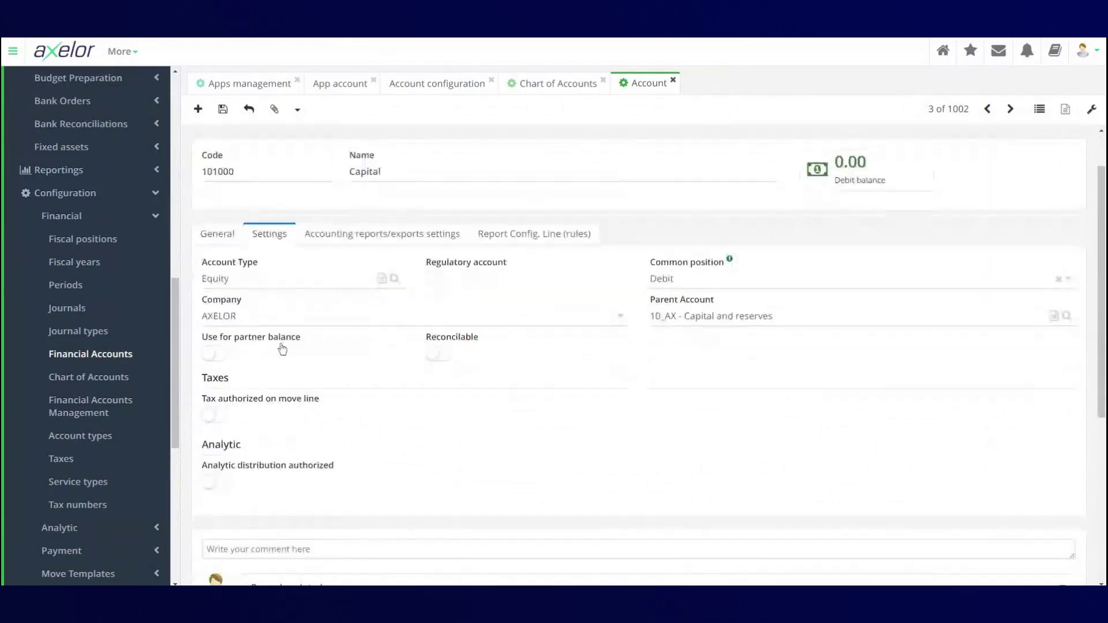
{"action": "left_click", "coordinate": [298, 287]}
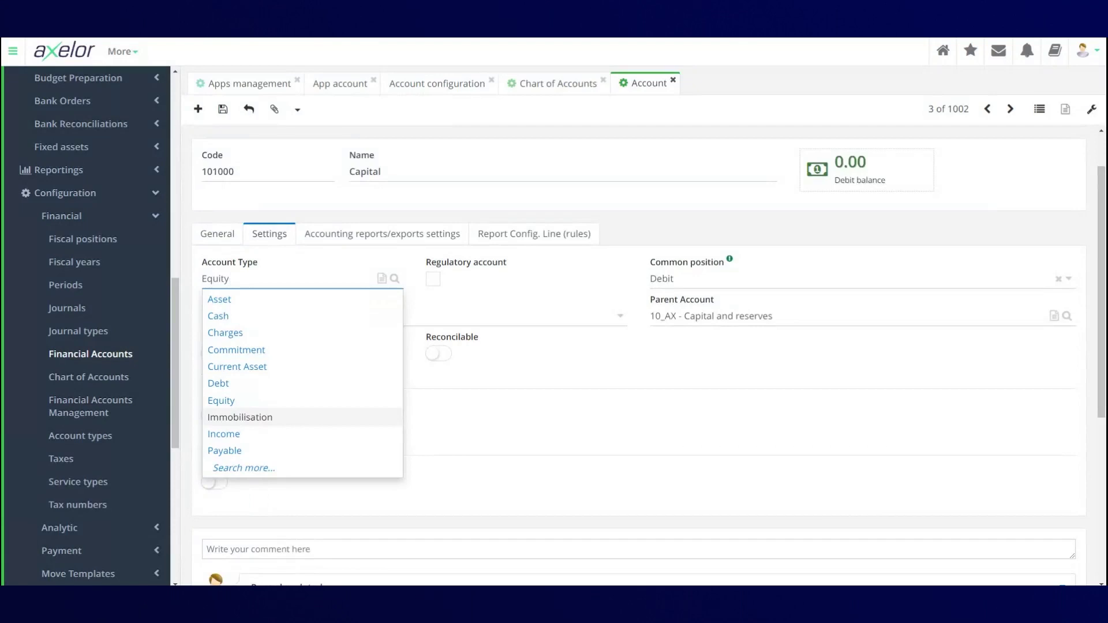
{"action": "left_click", "coordinate": [376, 400]}
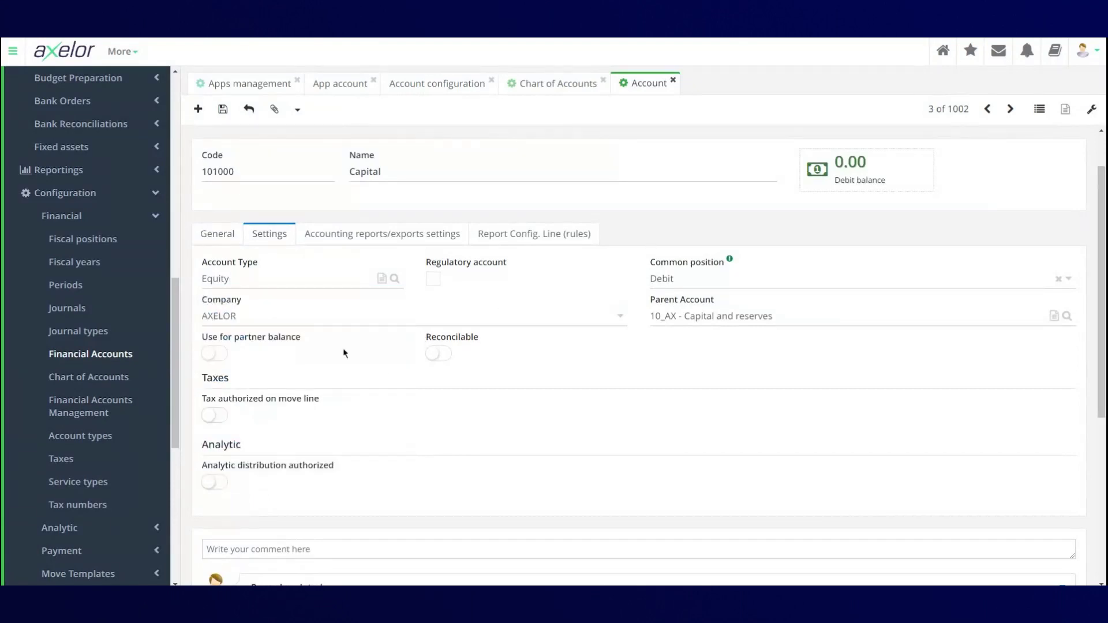
- Temporarily authorize tax on move lines for the Capital account to view the default tax choices, and save it with the option off
{"action": "scroll", "coordinate": [247, 366], "scroll_direction": "down", "scroll_amount": 2}
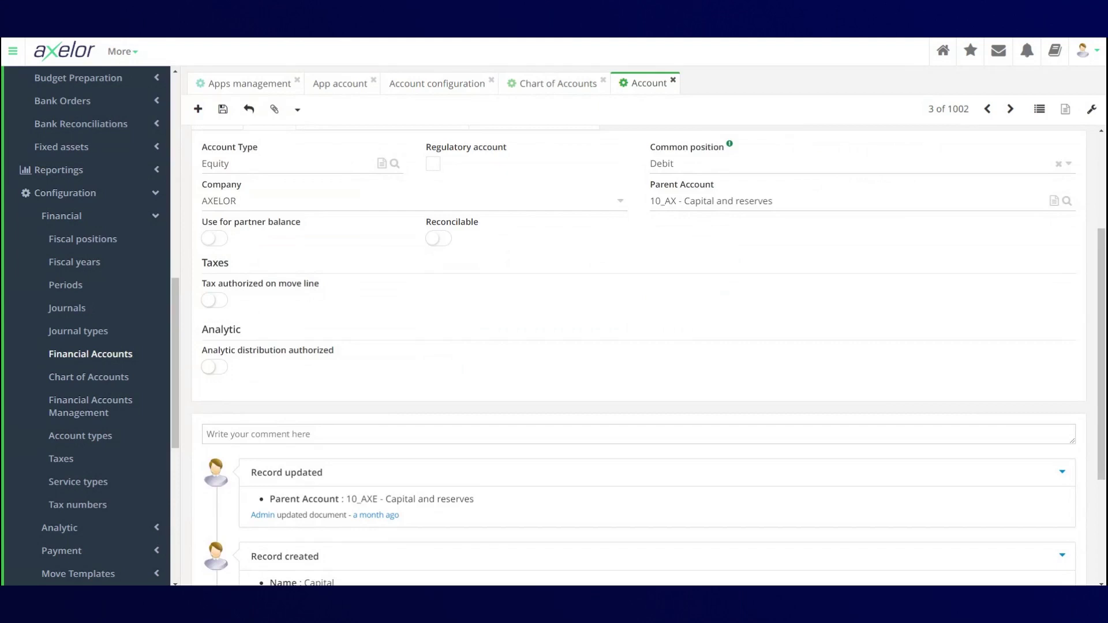
{"action": "left_click", "coordinate": [214, 301]}
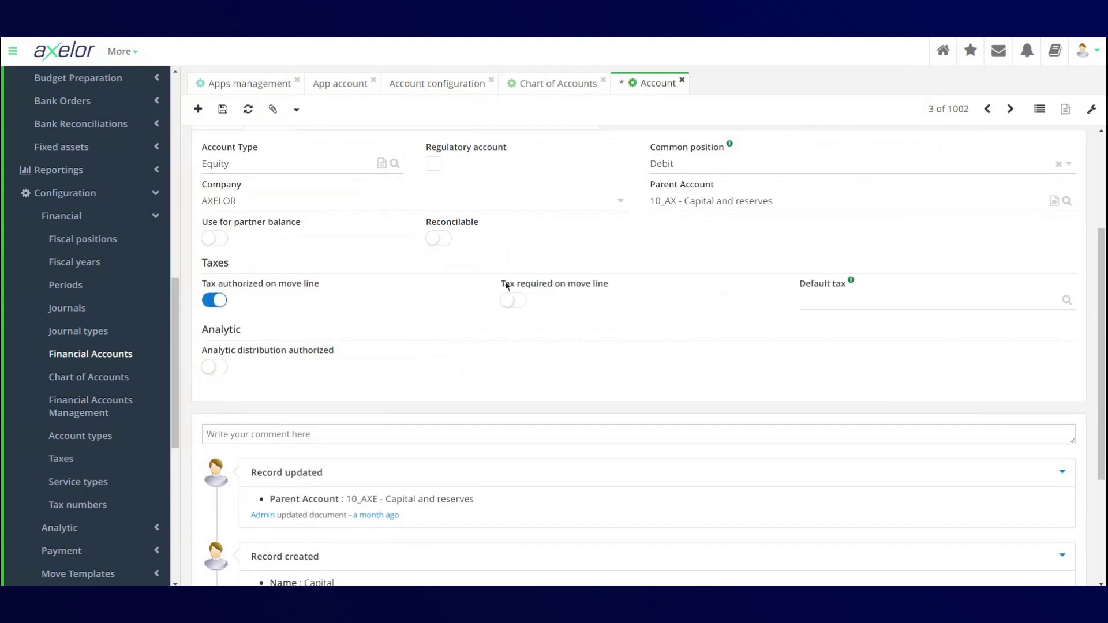
{"action": "left_click", "coordinate": [818, 295]}
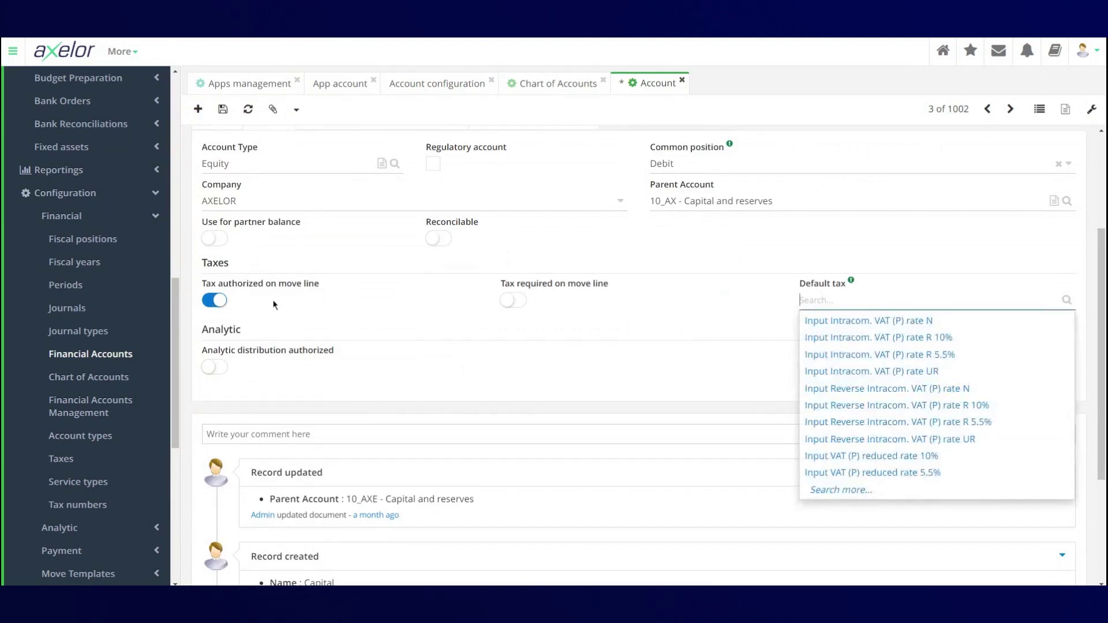
{"action": "scroll", "coordinate": [369, 267], "scroll_direction": "up", "scroll_amount": 3}
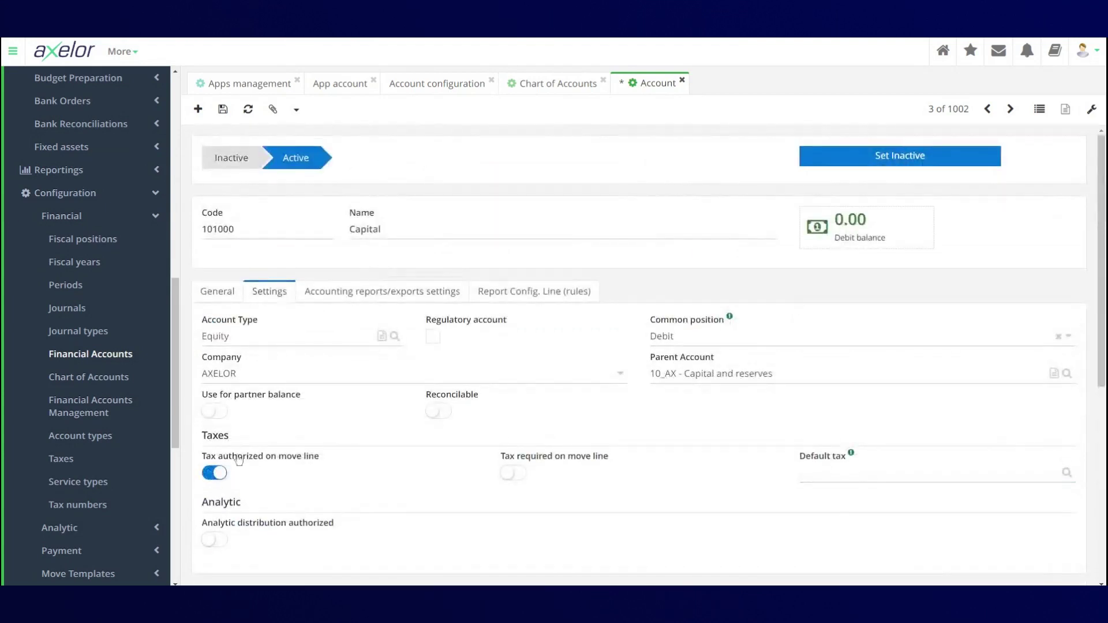
{"action": "left_click", "coordinate": [209, 475]}
{"action": "left_click", "coordinate": [223, 109]}
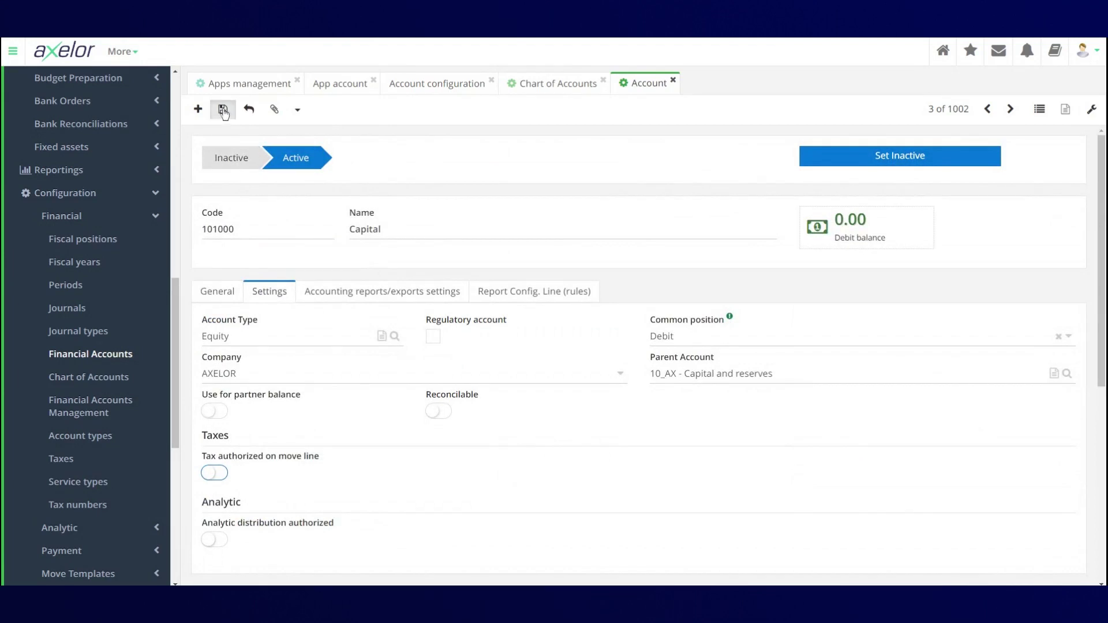
{"action": "left_click", "coordinate": [1038, 107]}
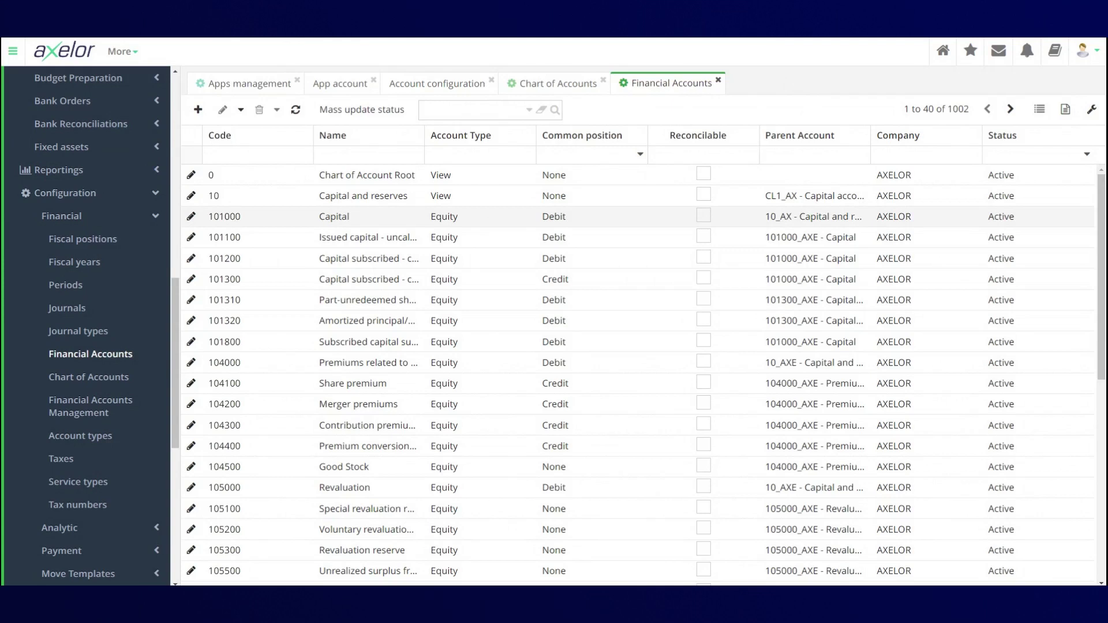
- Review the default customer, supplier, employee and cut-off accounts in the AXELOR account configuration
{"action": "left_click", "coordinate": [451, 87]}
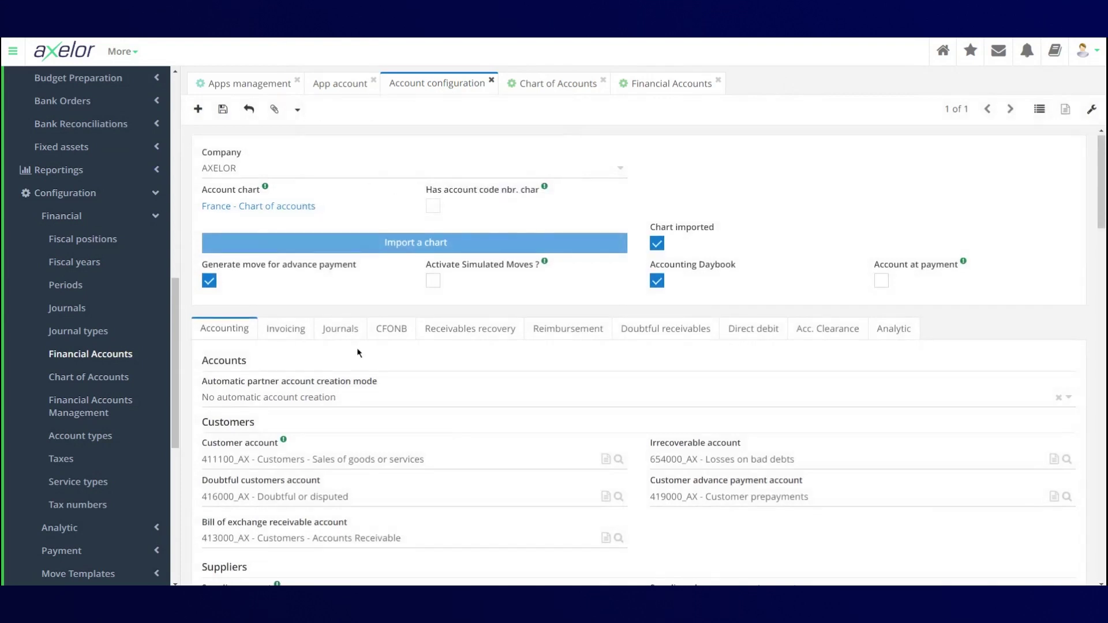
{"action": "scroll", "coordinate": [235, 202], "scroll_direction": "down", "scroll_amount": 3}
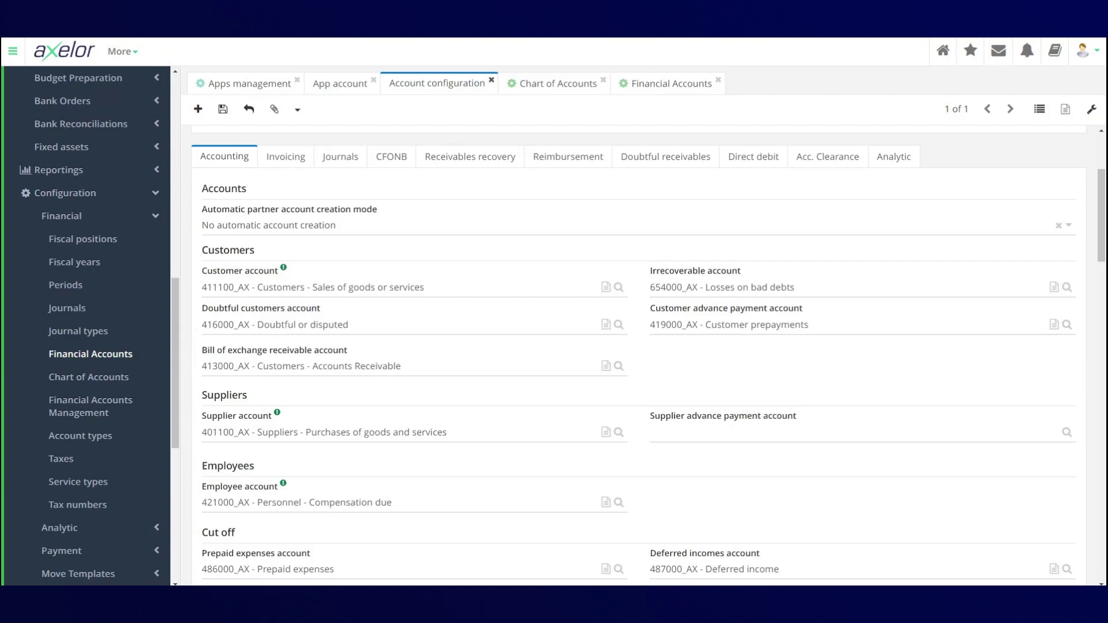
{"action": "mouse_move", "coordinate": [236, 280]}
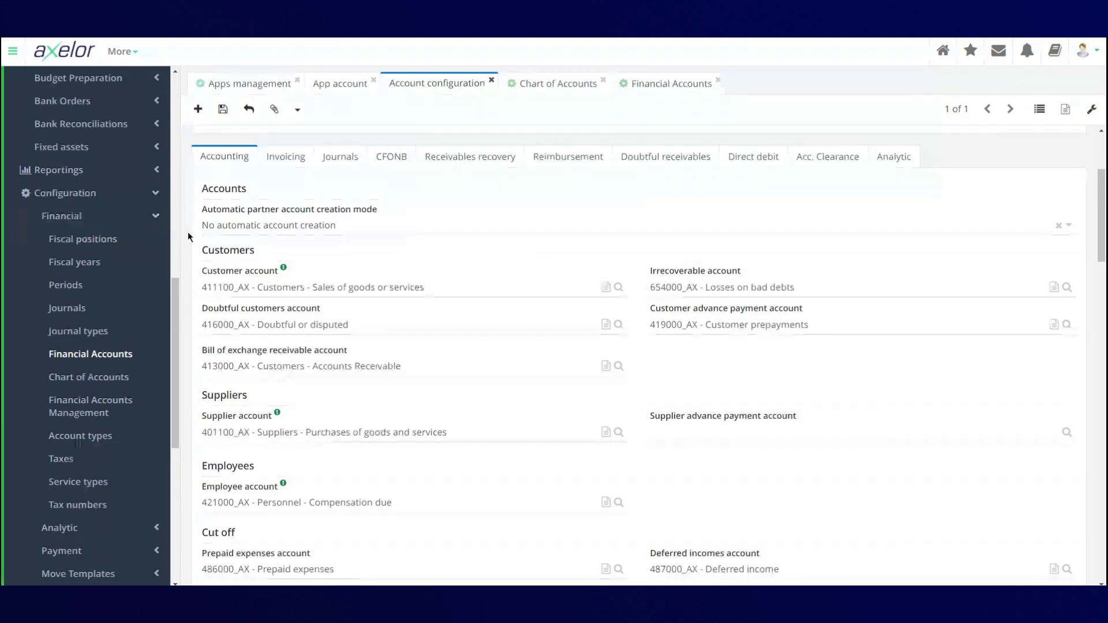
{"action": "left_click", "coordinate": [146, 218]}
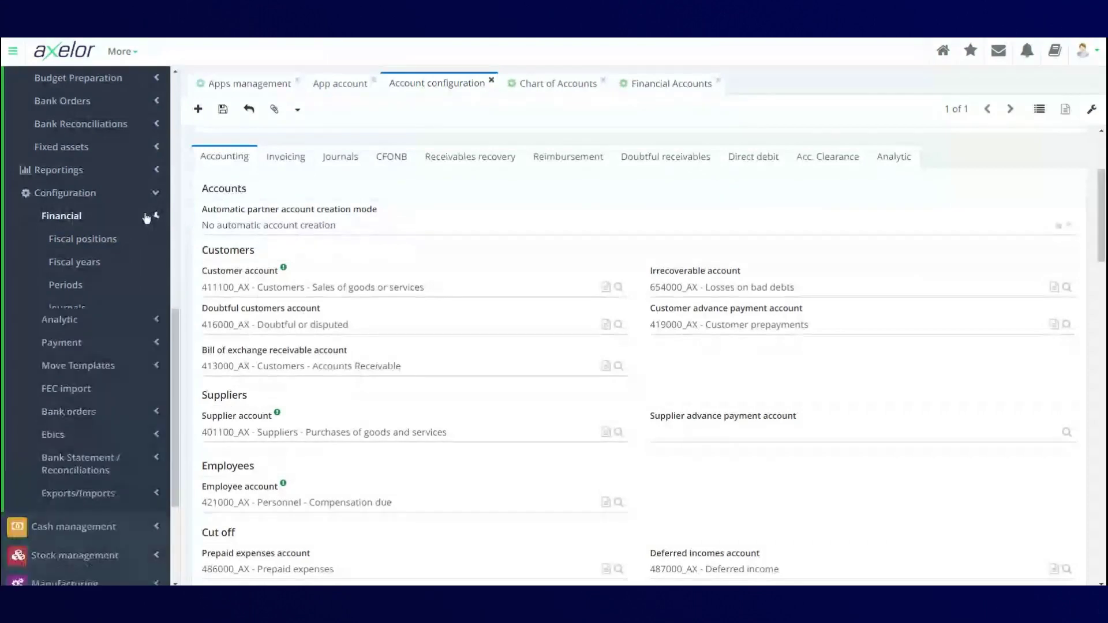
- Open the Partners list from the Referential section of the application configuration
{"action": "scroll", "coordinate": [141, 535], "scroll_direction": "down", "scroll_amount": 2}
{"action": "left_click", "coordinate": [137, 505]}
{"action": "scroll", "coordinate": [121, 375], "scroll_direction": "down", "scroll_amount": 5}
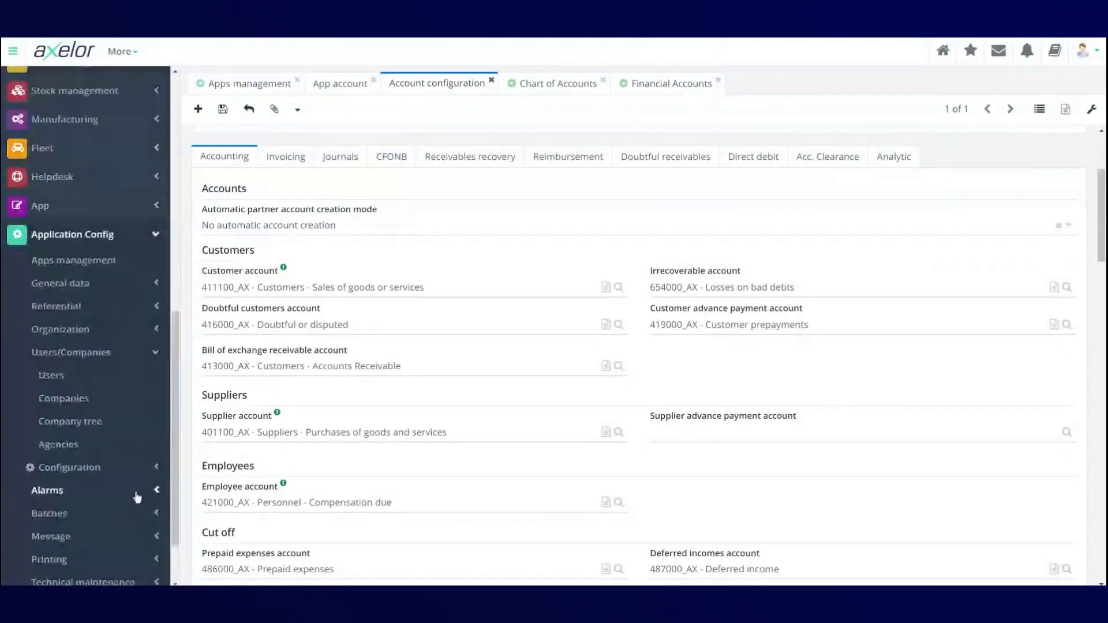
{"action": "left_click", "coordinate": [114, 253]}
{"action": "left_click", "coordinate": [113, 253]}
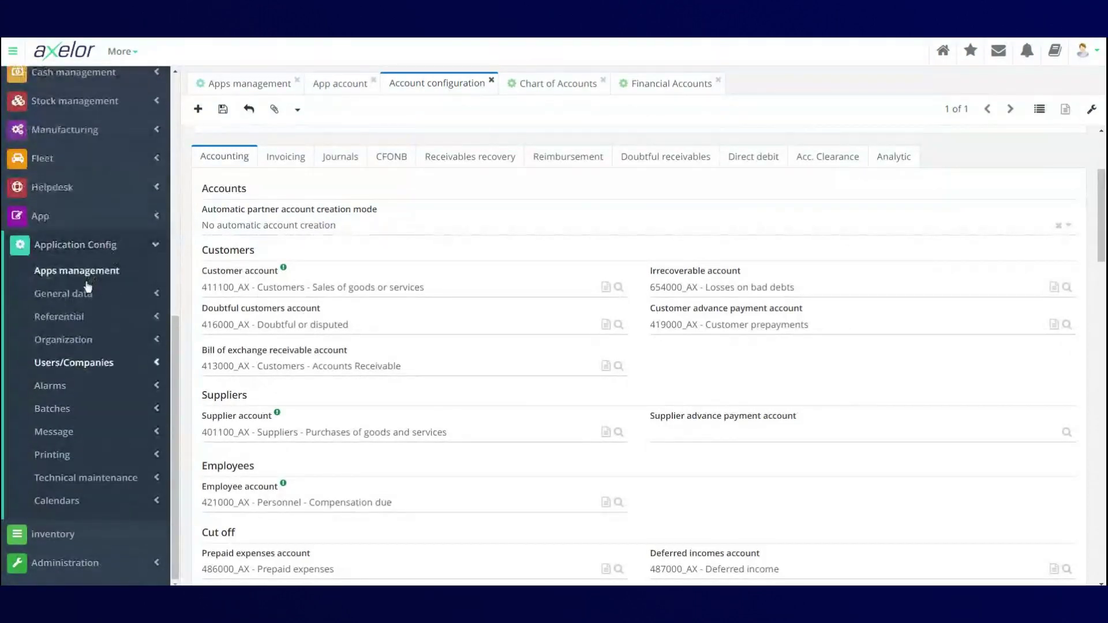
{"action": "left_click", "coordinate": [64, 316]}
{"action": "left_click", "coordinate": [73, 338]}
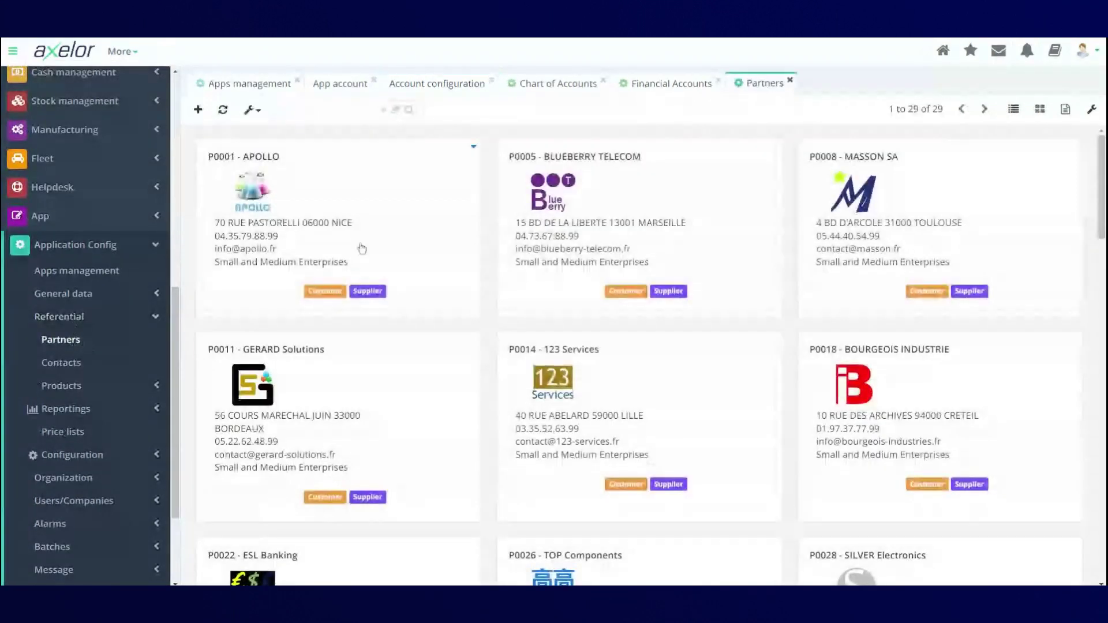
- Open the APOLLO partner for editing and view its accounting situation for the AXELOR company
{"action": "left_click", "coordinate": [362, 249]}
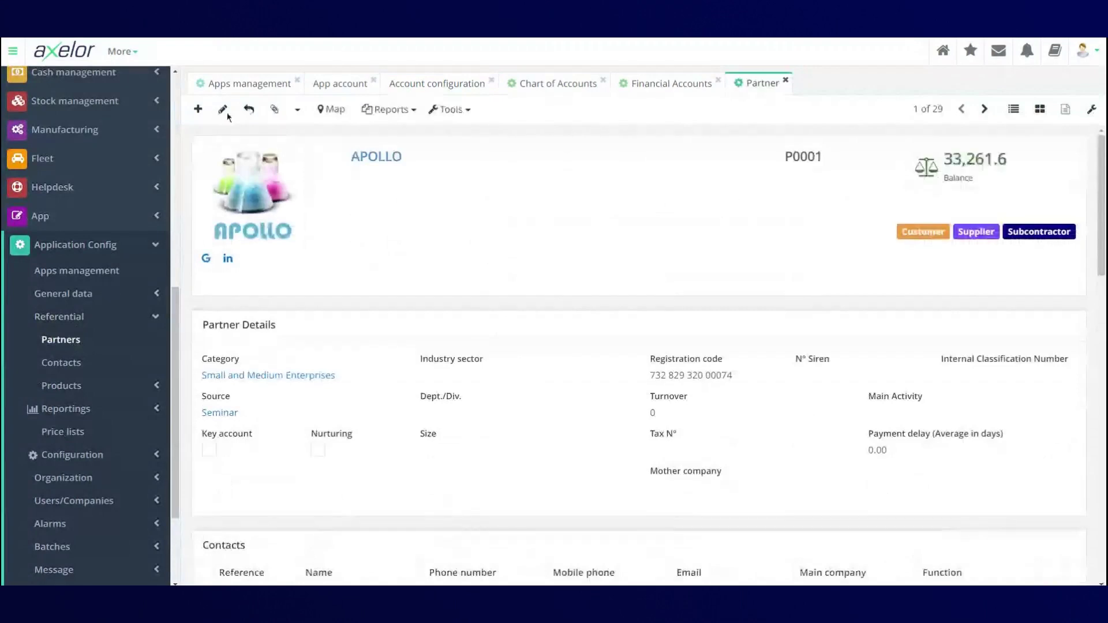
{"action": "left_click", "coordinate": [223, 110]}
{"action": "scroll", "coordinate": [398, 282], "scroll_direction": "down", "scroll_amount": 5}
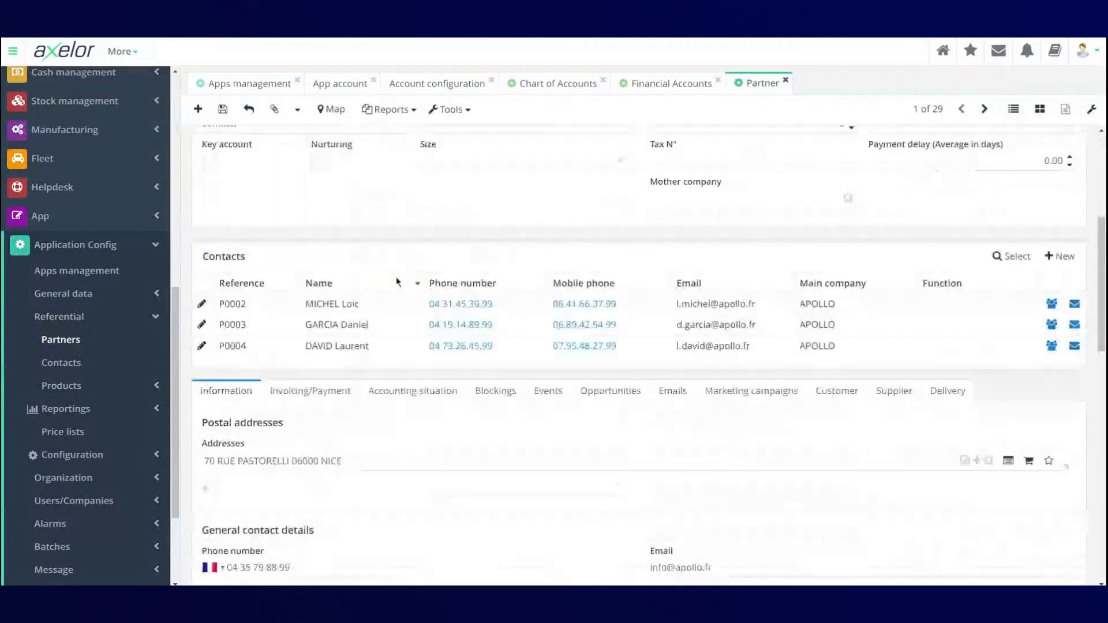
{"action": "scroll", "coordinate": [398, 282], "scroll_direction": "down", "scroll_amount": 3}
{"action": "left_click", "coordinate": [402, 227]}
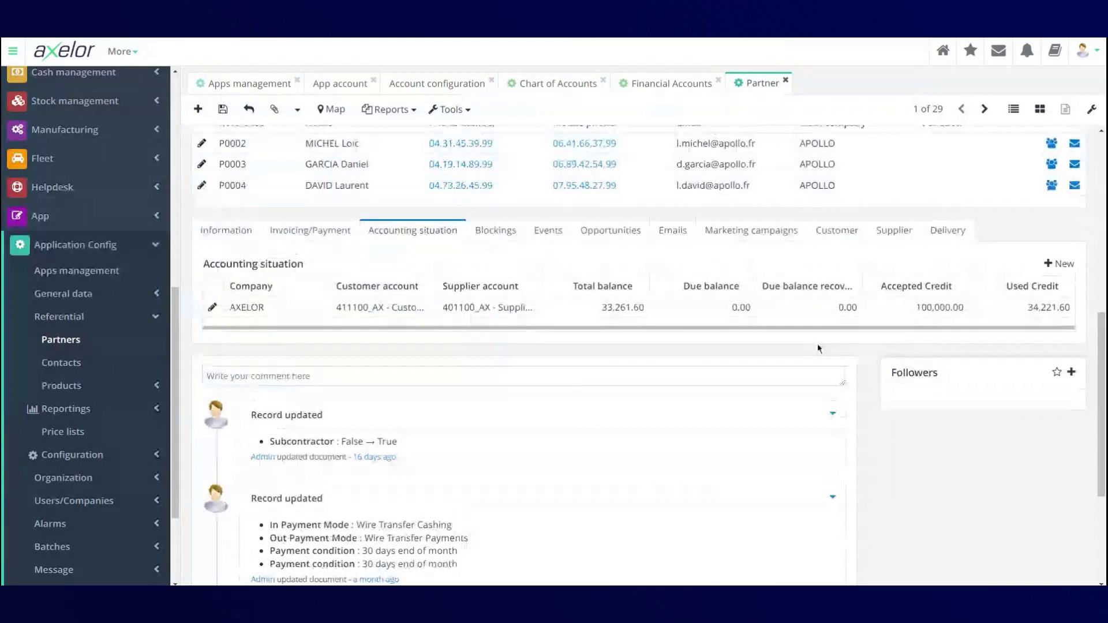
{"action": "scroll", "coordinate": [444, 409], "scroll_direction": "up", "scroll_amount": 8}
{"action": "scroll", "coordinate": [380, 485], "scroll_direction": "down", "scroll_amount": 5}
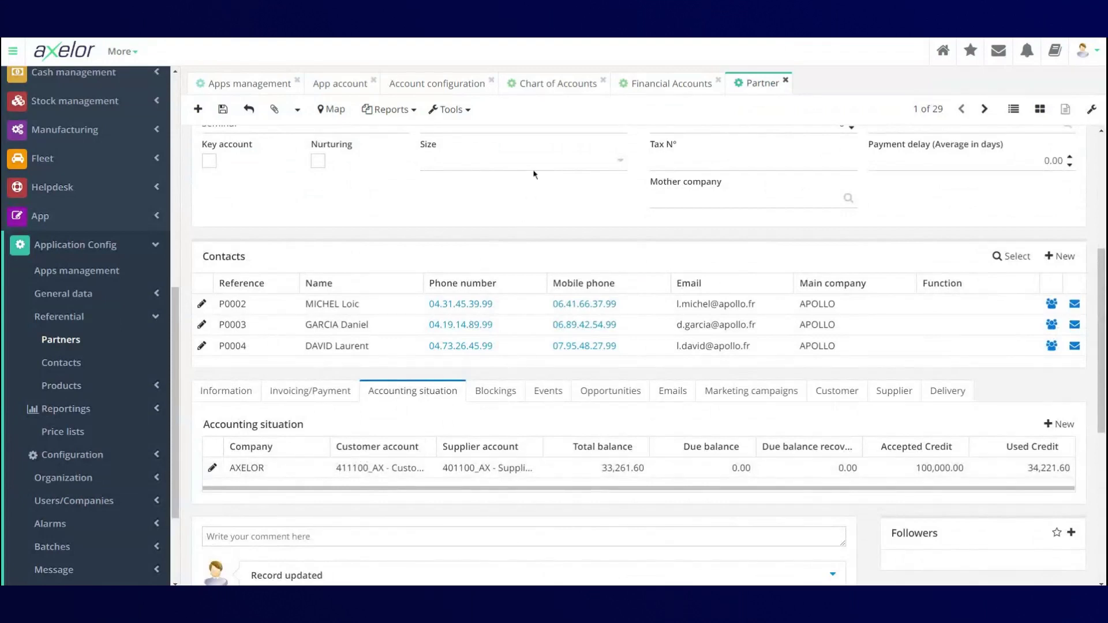
- Compare the company's default accounts in the account configuration with the customer and supplier accounts of the APOLLO partner
{"action": "left_click", "coordinate": [556, 84]}
{"action": "left_click", "coordinate": [467, 85]}
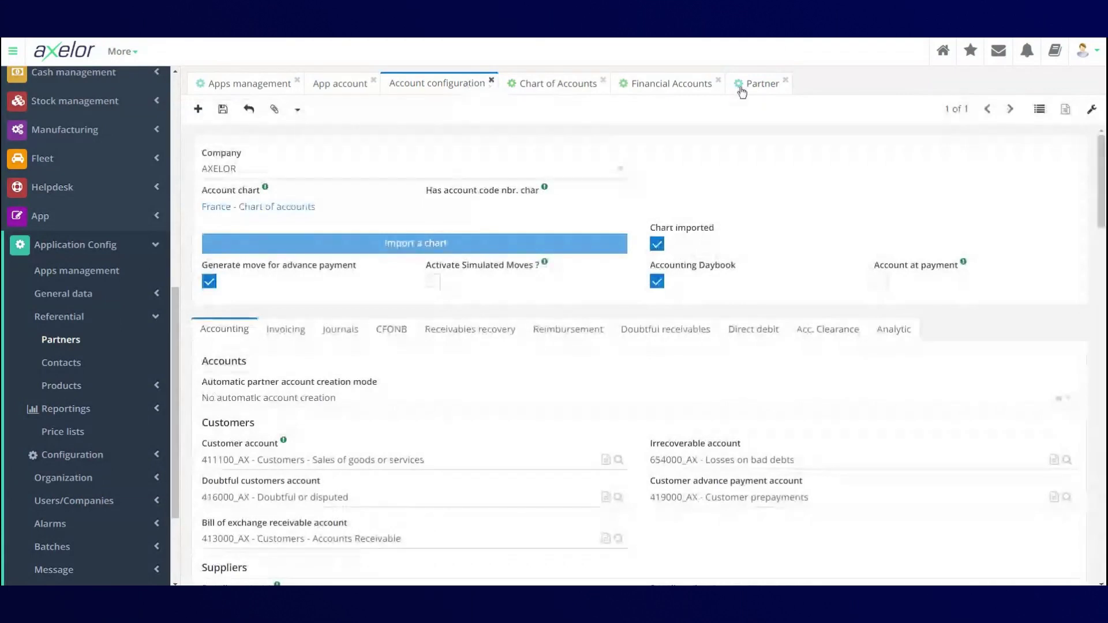
{"action": "left_click", "coordinate": [742, 88]}
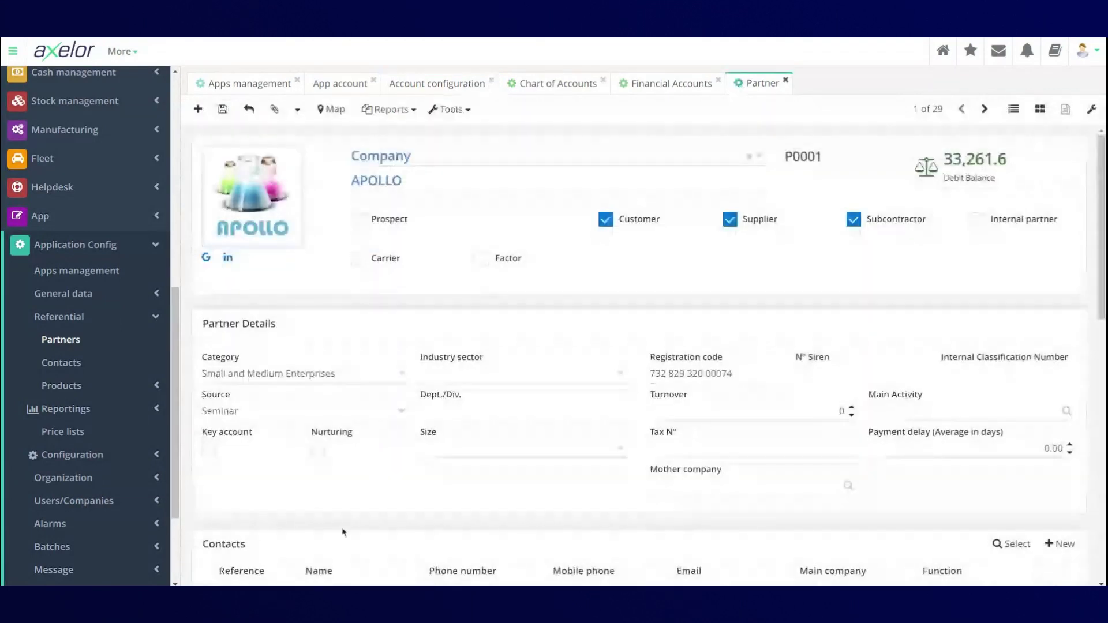
{"action": "scroll", "coordinate": [343, 532], "scroll_direction": "down", "scroll_amount": 4}
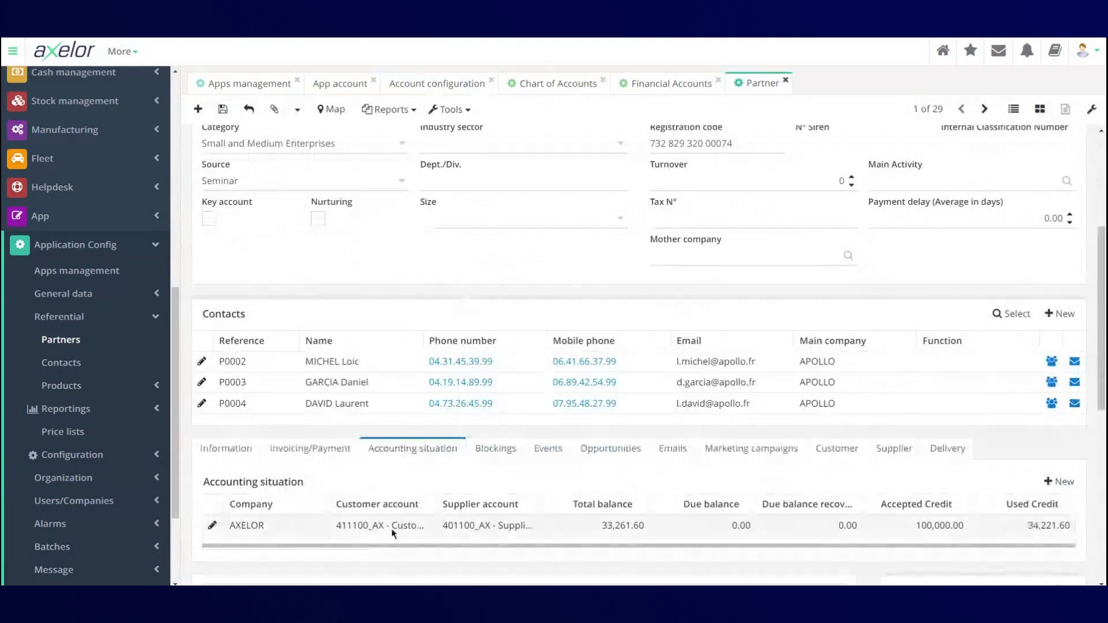
- Return to the AXELOR account configuration and examine the default customer, supplier and employee accounts
{"action": "left_click", "coordinate": [428, 84]}
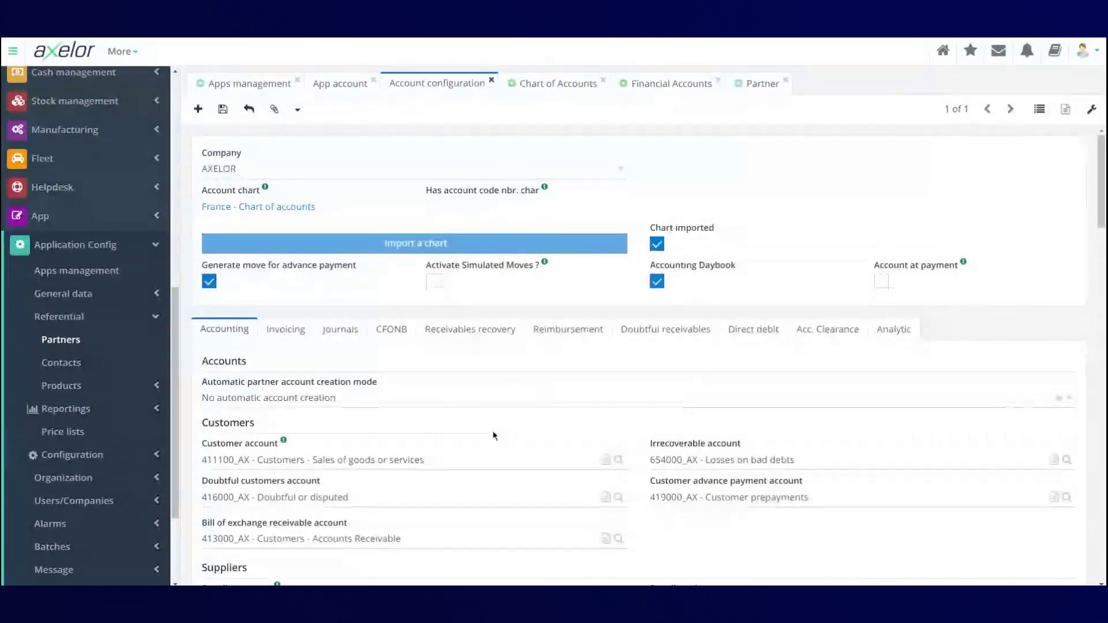
{"action": "scroll", "coordinate": [495, 435], "scroll_direction": "down", "scroll_amount": 2}
{"action": "scroll", "coordinate": [492, 434], "scroll_direction": "down", "scroll_amount": 2}
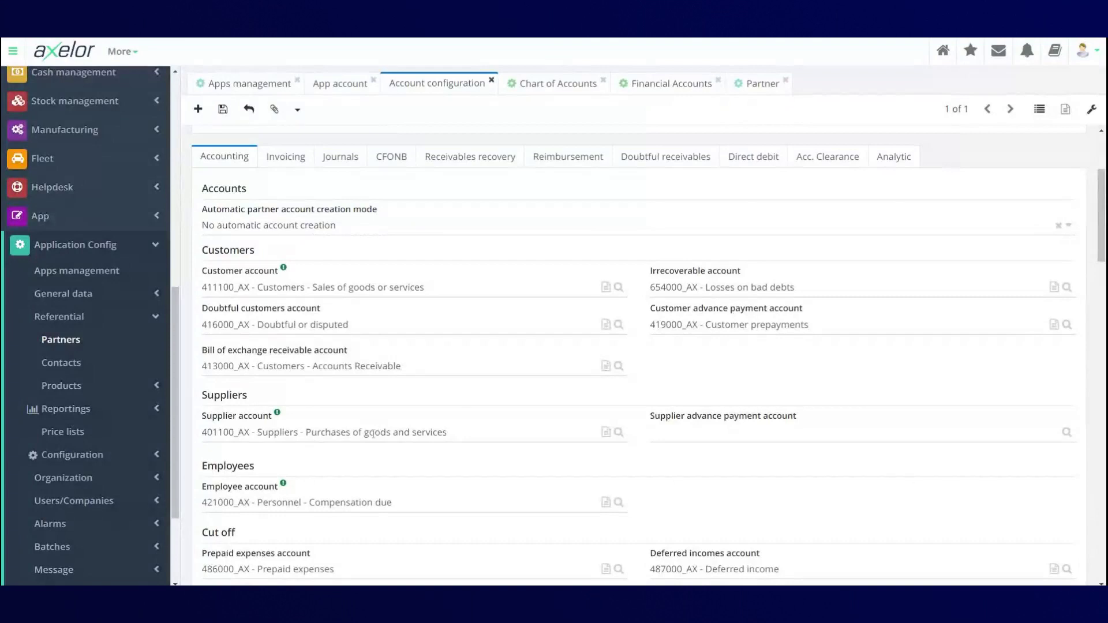
{"action": "scroll", "coordinate": [373, 434], "scroll_direction": "down", "scroll_amount": 1}
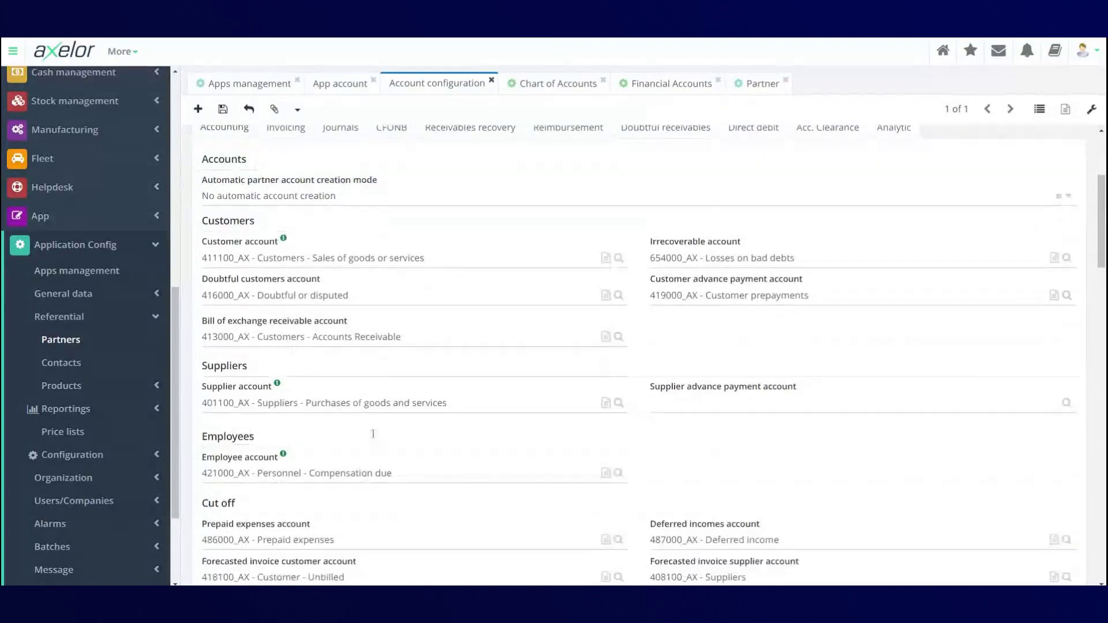
{"action": "scroll", "coordinate": [373, 434], "scroll_direction": "down", "scroll_amount": 1}
{"action": "scroll", "coordinate": [373, 433], "scroll_direction": "down", "scroll_amount": 2}
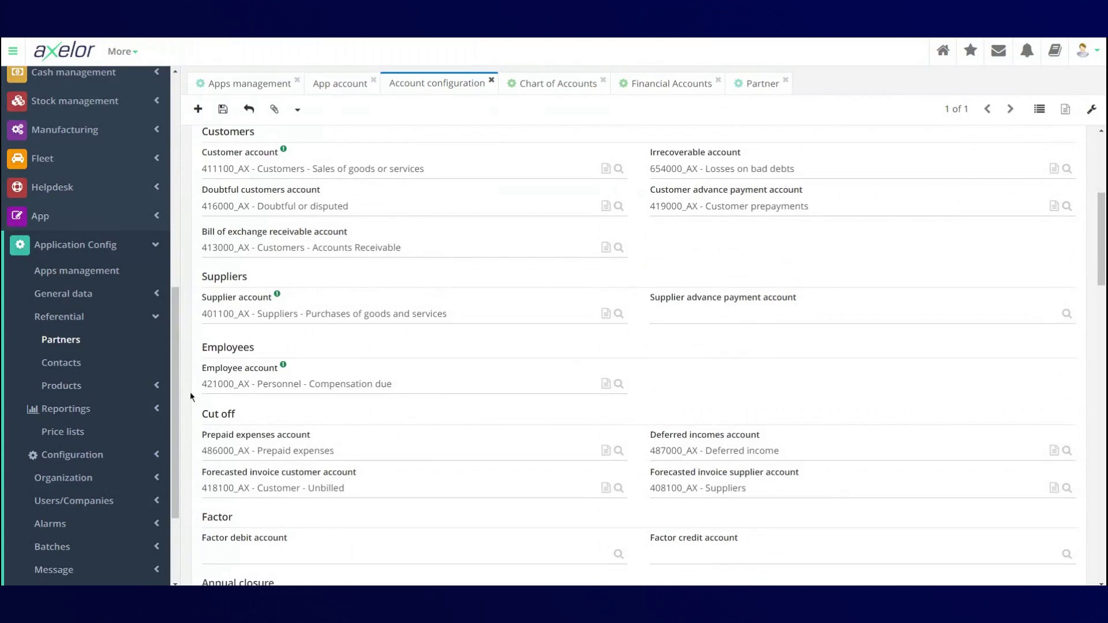
- Examine the cut-off, factor, annual closure and financial result accounts in the accounting settings
{"action": "scroll", "coordinate": [191, 396], "scroll_direction": "down", "scroll_amount": 1}
{"action": "scroll", "coordinate": [190, 396], "scroll_direction": "down", "scroll_amount": 2}
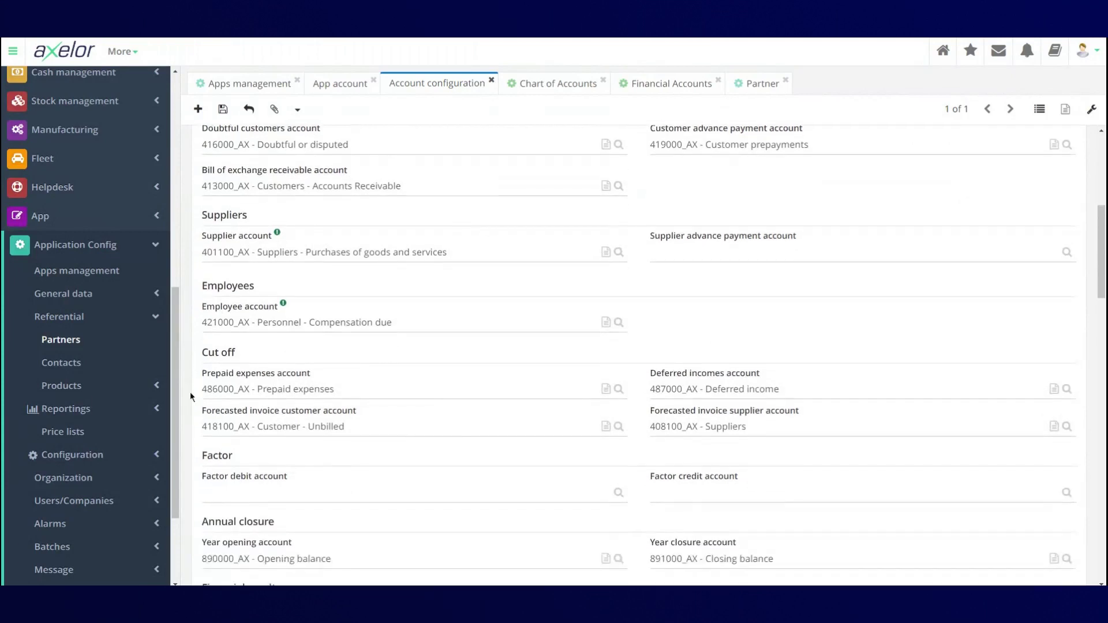
{"action": "scroll", "coordinate": [191, 396], "scroll_direction": "down", "scroll_amount": 1}
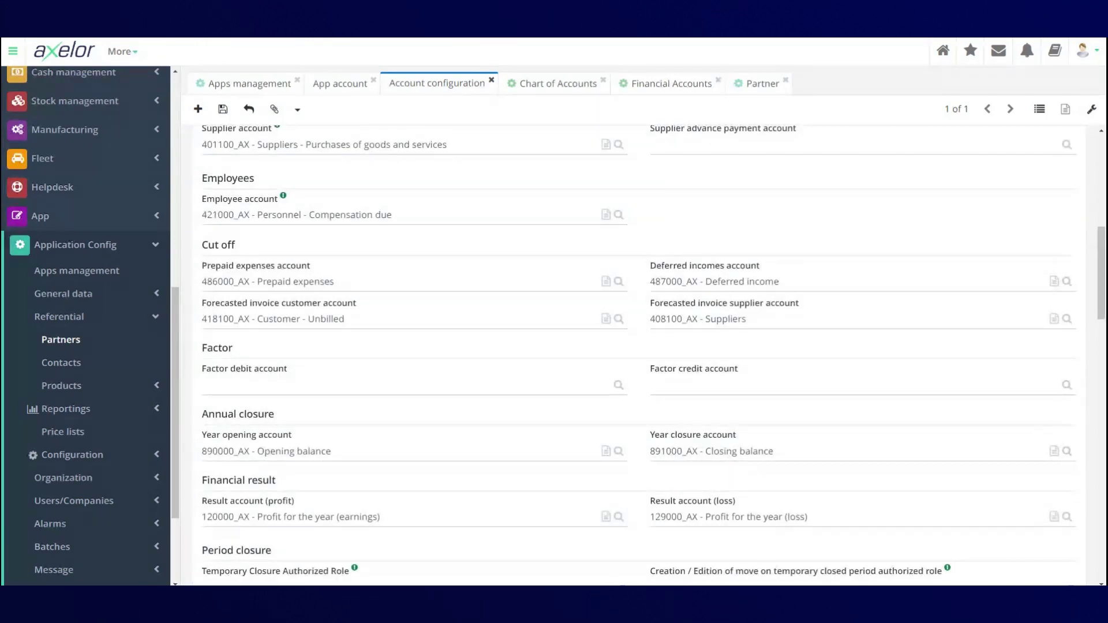
{"action": "scroll", "coordinate": [196, 316], "scroll_direction": "down", "scroll_amount": 2}
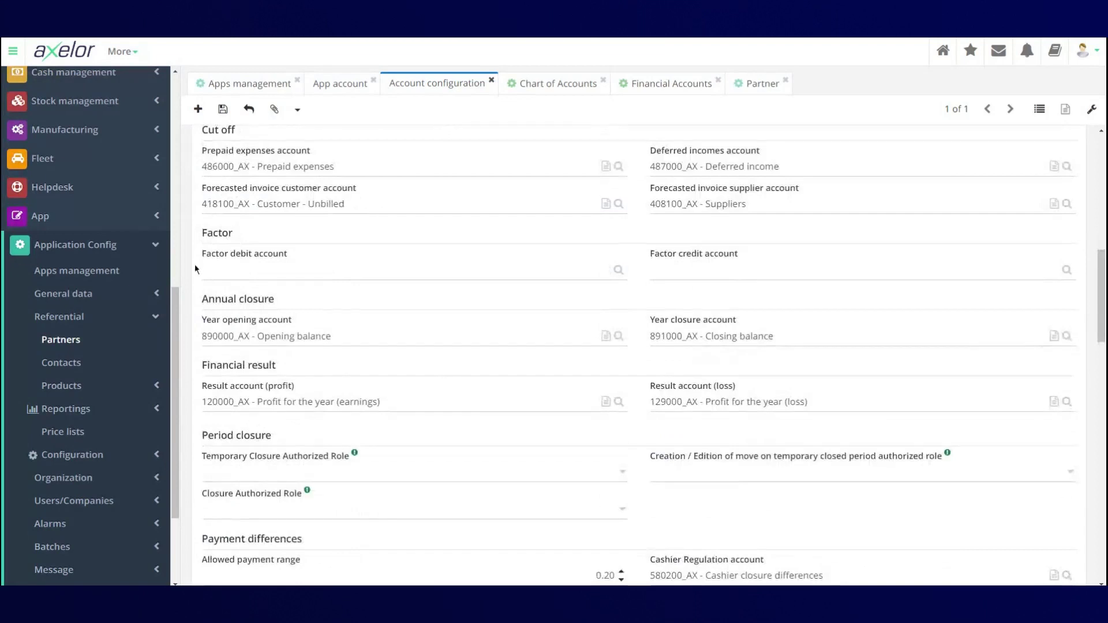
{"action": "scroll", "coordinate": [195, 269], "scroll_direction": "down", "scroll_amount": 1}
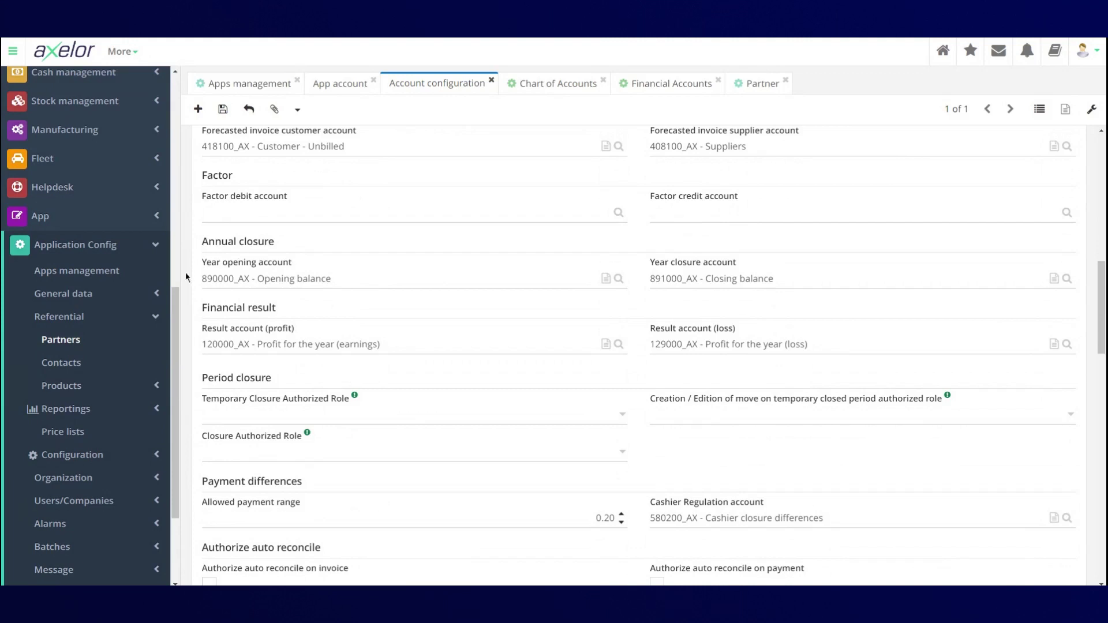
{"action": "scroll", "coordinate": [185, 272], "scroll_direction": "down", "scroll_amount": 2}
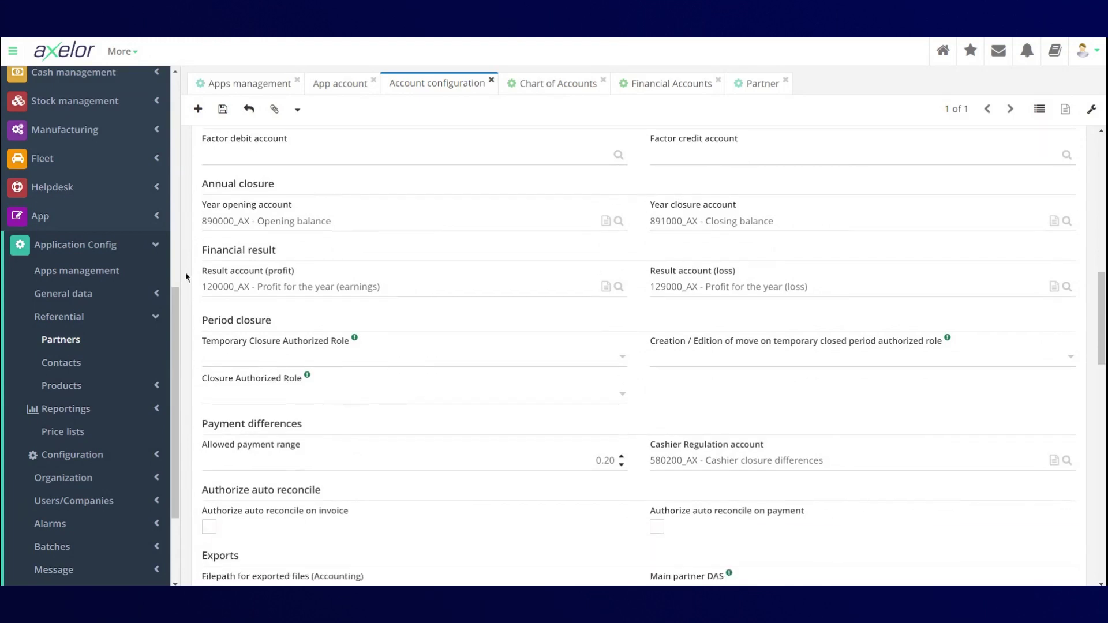
- Examine the period closure, payment differences, auto reconcile, export, holdback, irrecoverable and default payment settings
{"action": "scroll", "coordinate": [186, 272], "scroll_direction": "down", "scroll_amount": 1}
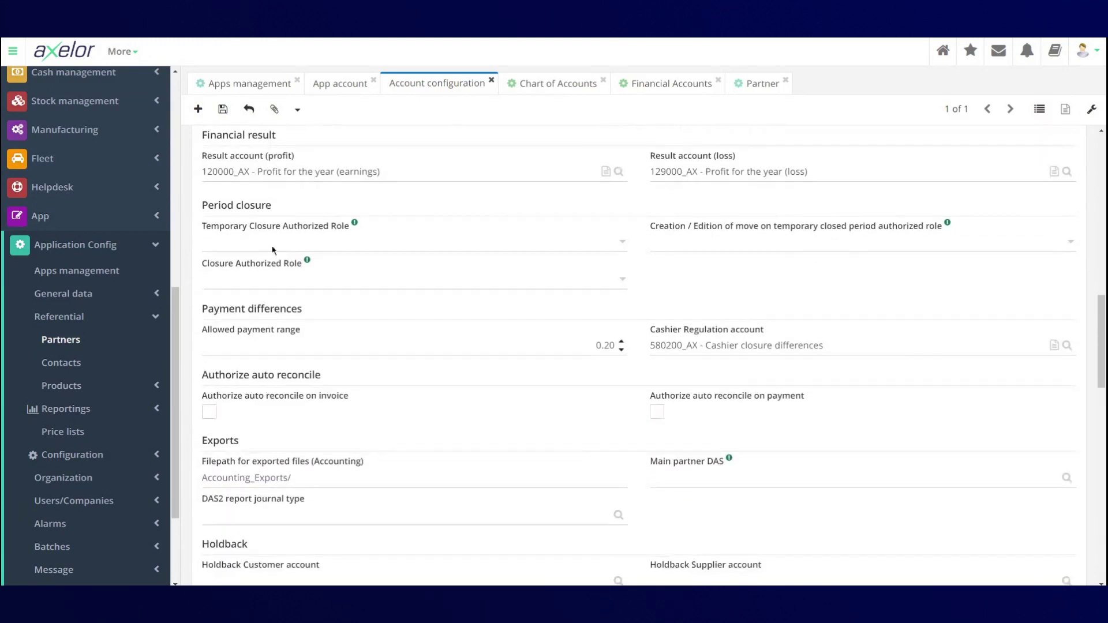
{"action": "scroll", "coordinate": [298, 347], "scroll_direction": "down", "scroll_amount": 1}
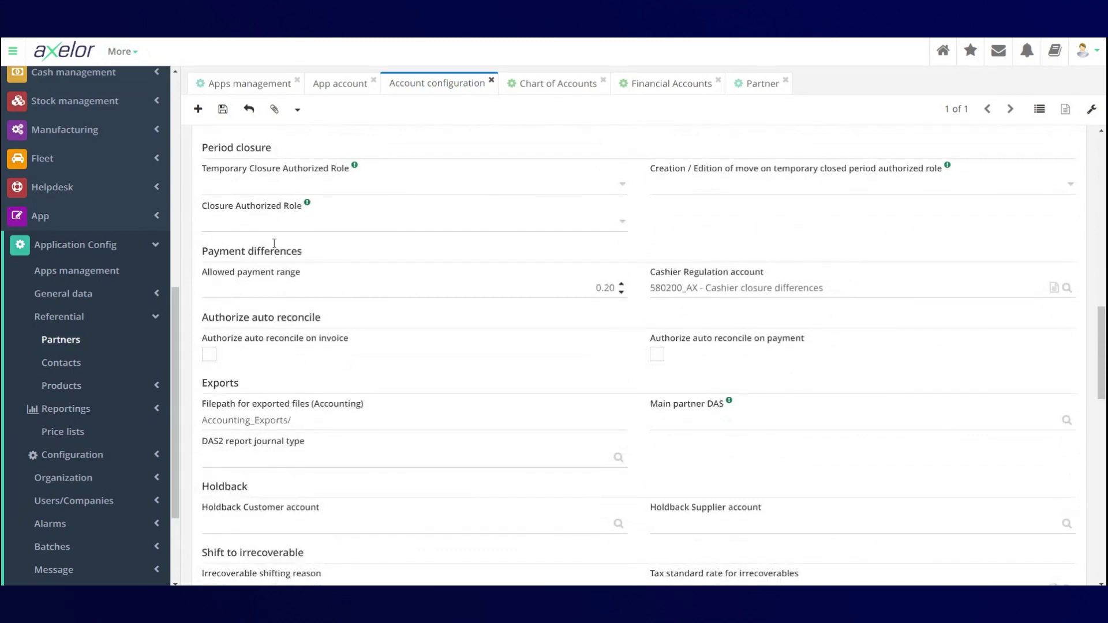
{"action": "scroll", "coordinate": [347, 339], "scroll_direction": "down", "scroll_amount": 1}
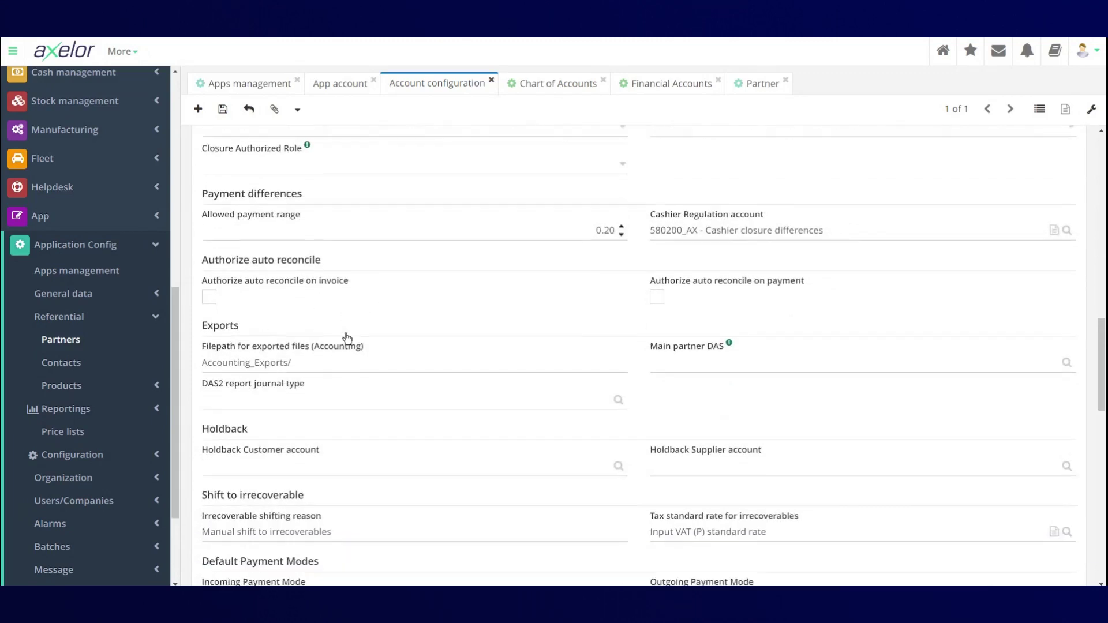
{"action": "scroll", "coordinate": [347, 338], "scroll_direction": "down", "scroll_amount": 1}
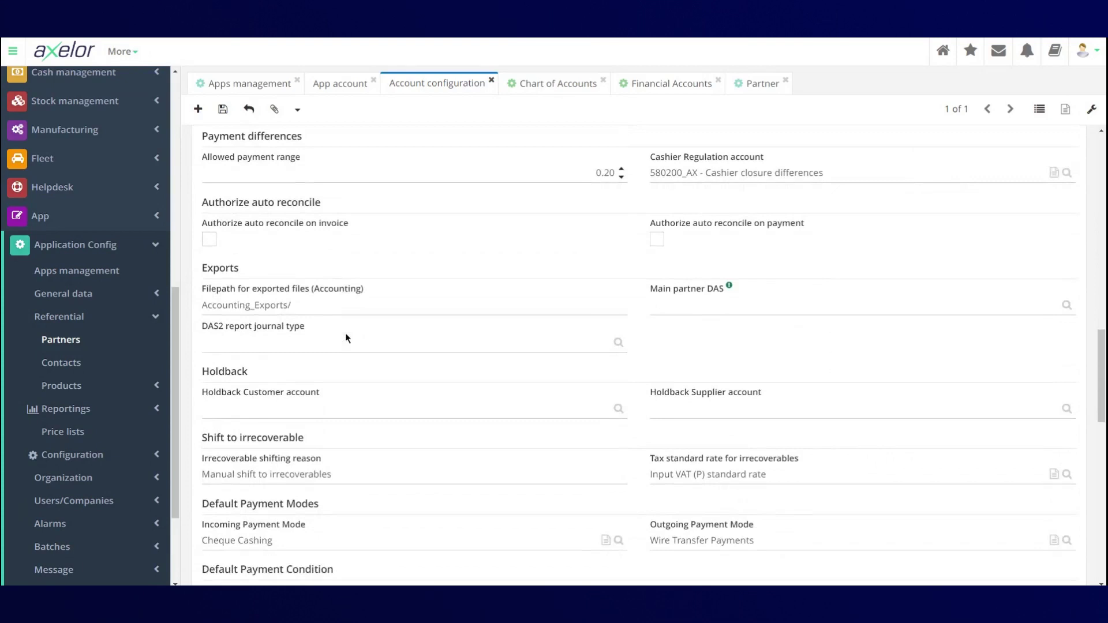
{"action": "scroll", "coordinate": [345, 335], "scroll_direction": "down", "scroll_amount": 1}
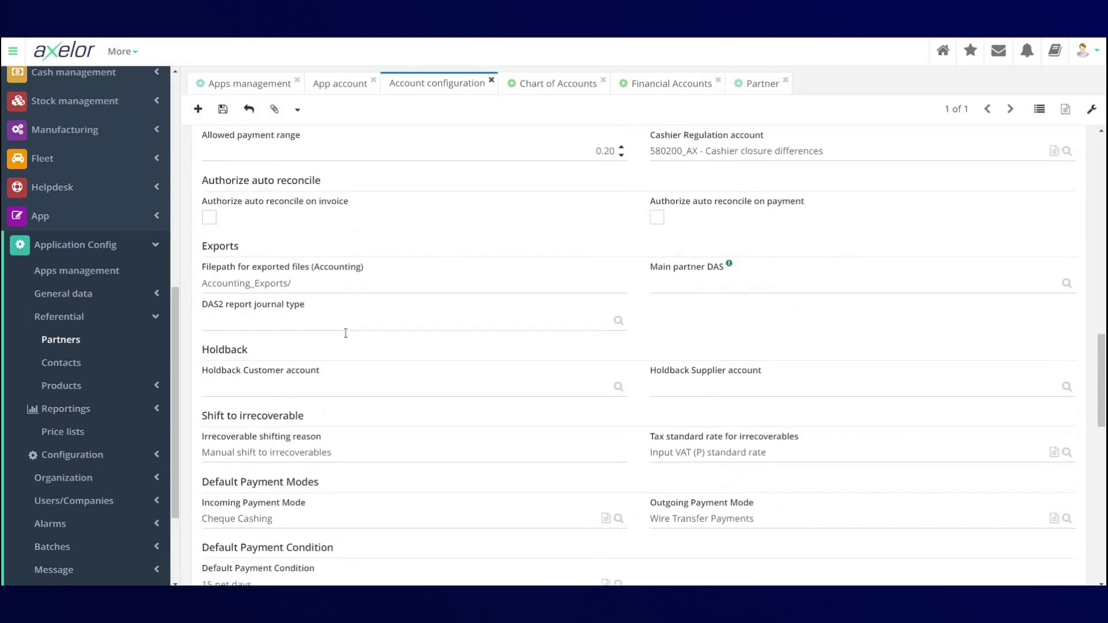
{"action": "scroll", "coordinate": [346, 333], "scroll_direction": "down", "scroll_amount": 4}
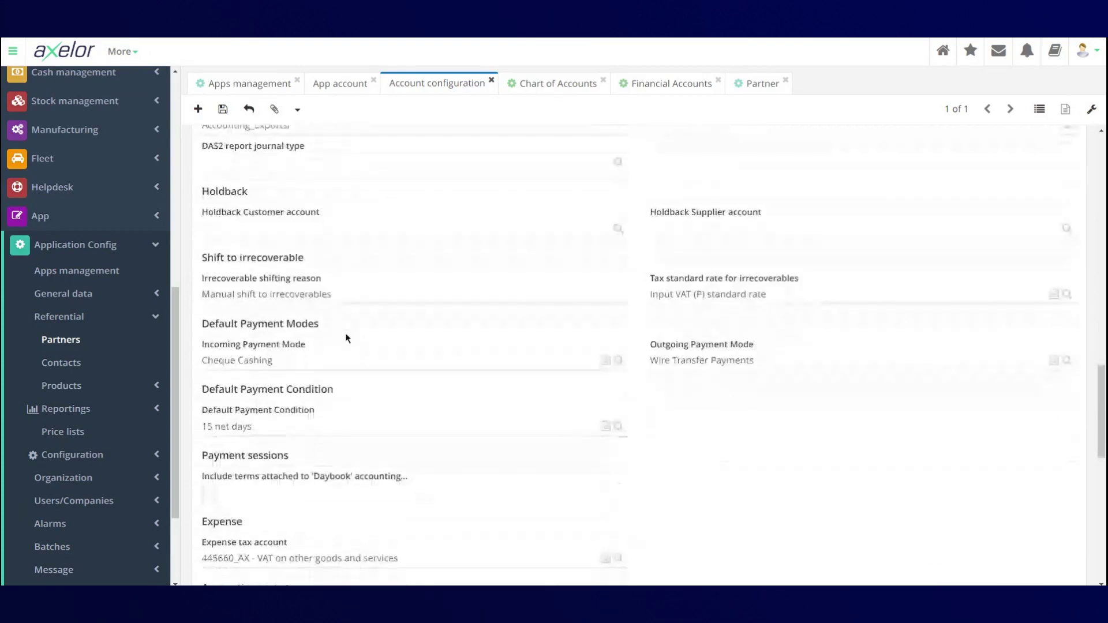
{"action": "scroll", "coordinate": [362, 348], "scroll_direction": "down", "scroll_amount": 3}
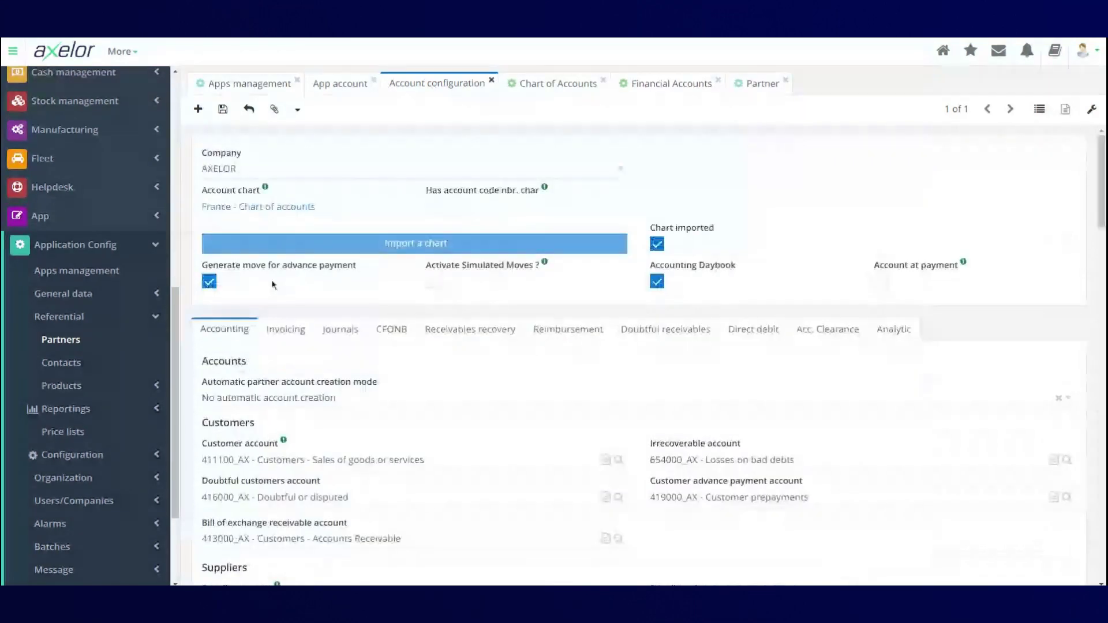
- Open the invoicing settings and examine the invoice sequences, products, printing options and invoice product statements
{"action": "left_click", "coordinate": [285, 338]}
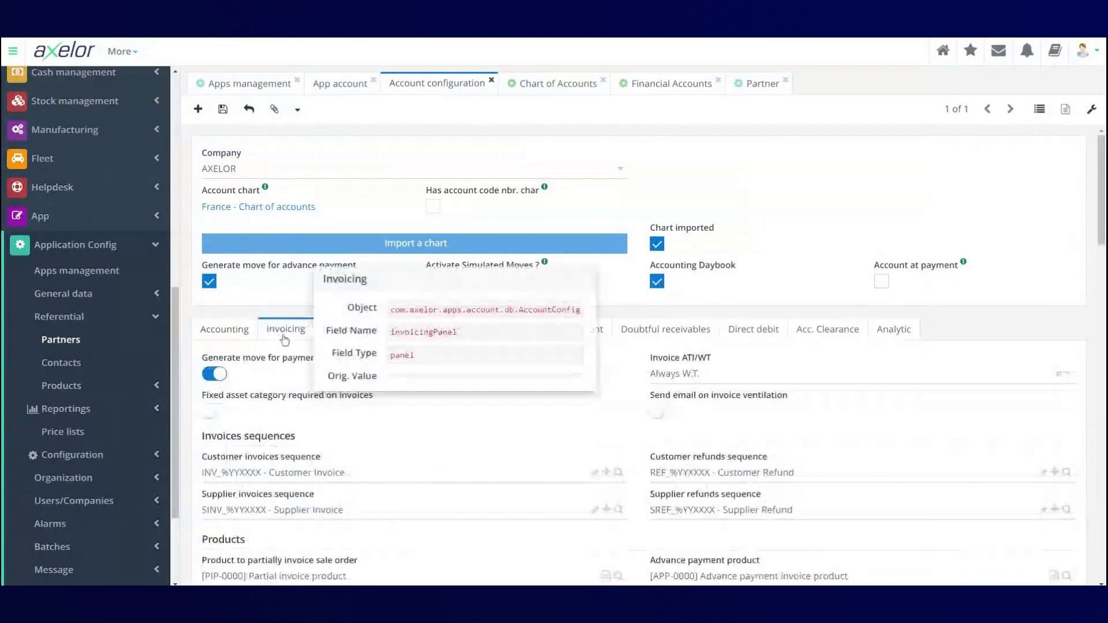
{"action": "scroll", "coordinate": [285, 340], "scroll_direction": "down", "scroll_amount": 1}
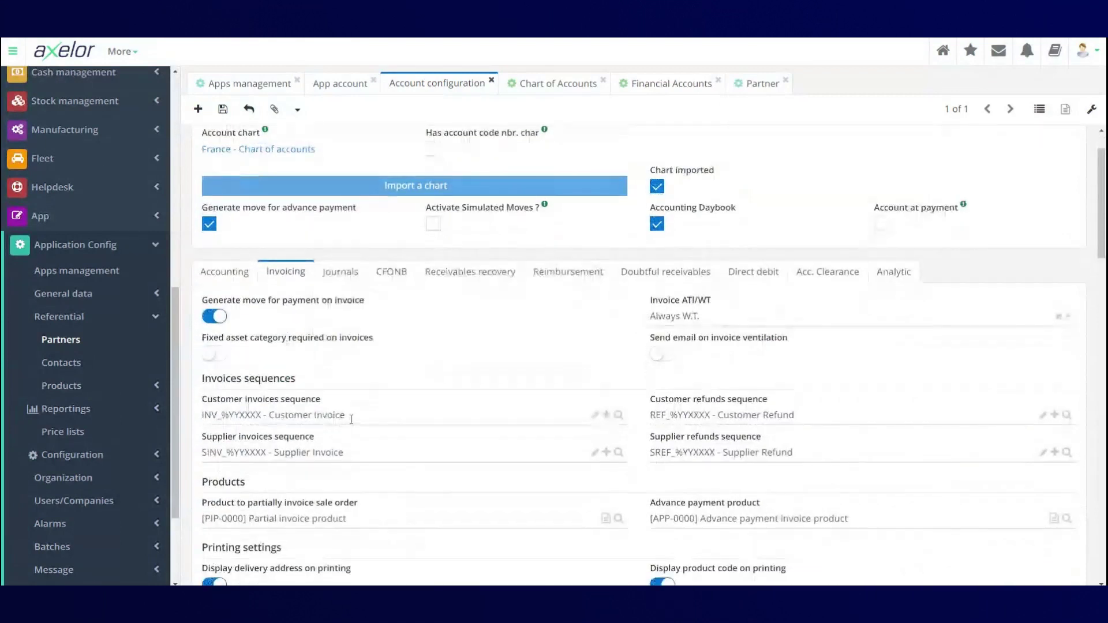
{"action": "scroll", "coordinate": [351, 420], "scroll_direction": "down", "scroll_amount": 2}
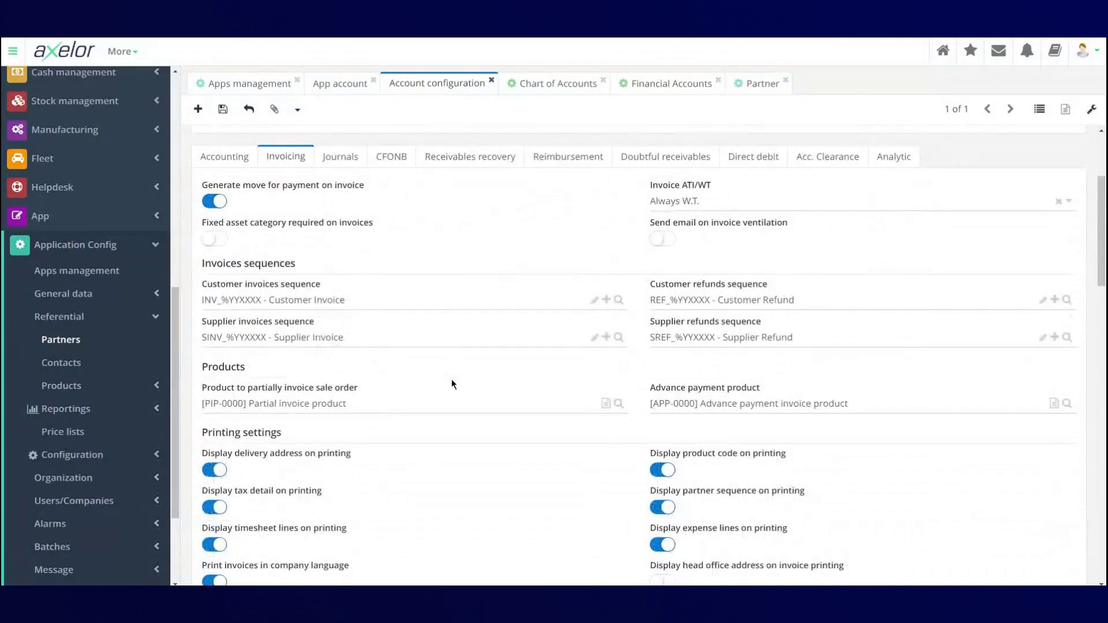
{"action": "scroll", "coordinate": [452, 384], "scroll_direction": "down", "scroll_amount": 2}
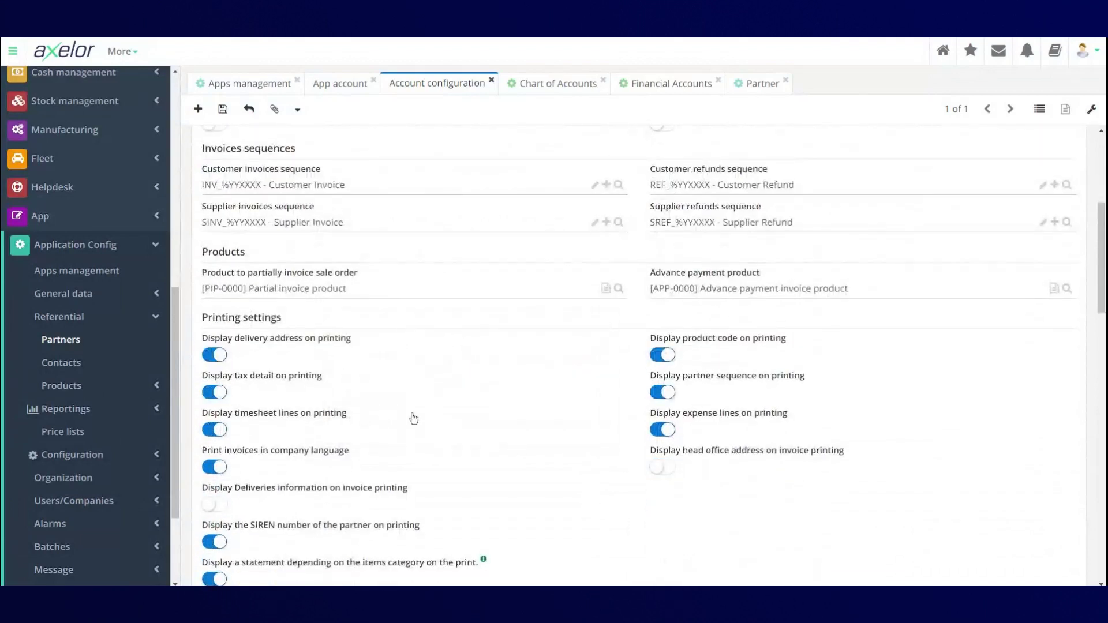
{"action": "scroll", "coordinate": [413, 418], "scroll_direction": "down", "scroll_amount": 1}
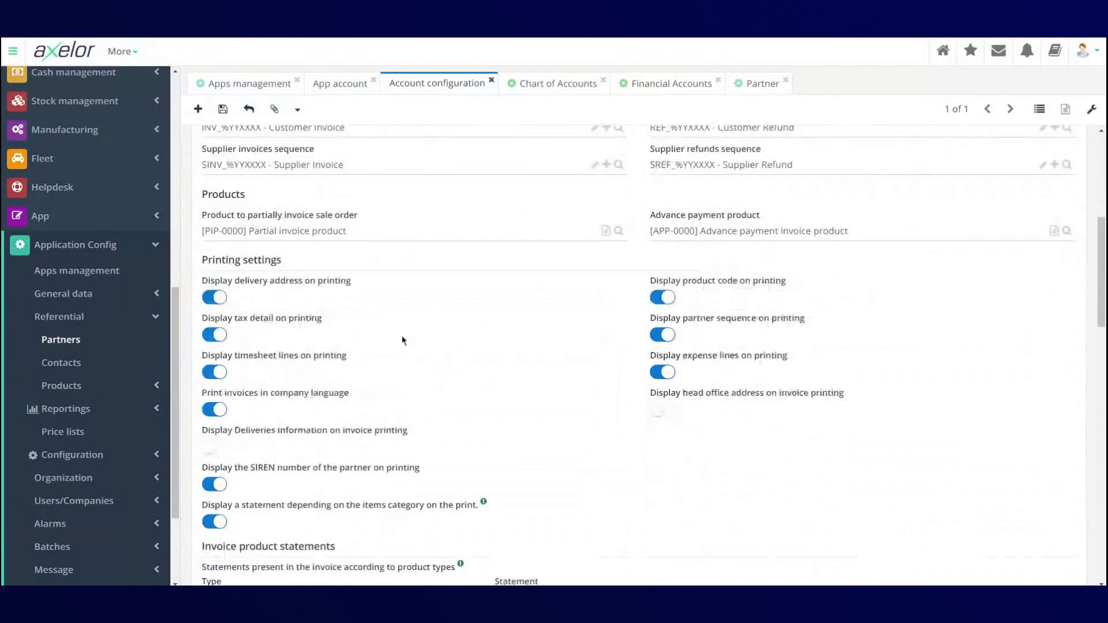
{"action": "scroll", "coordinate": [402, 340], "scroll_direction": "down", "scroll_amount": 2}
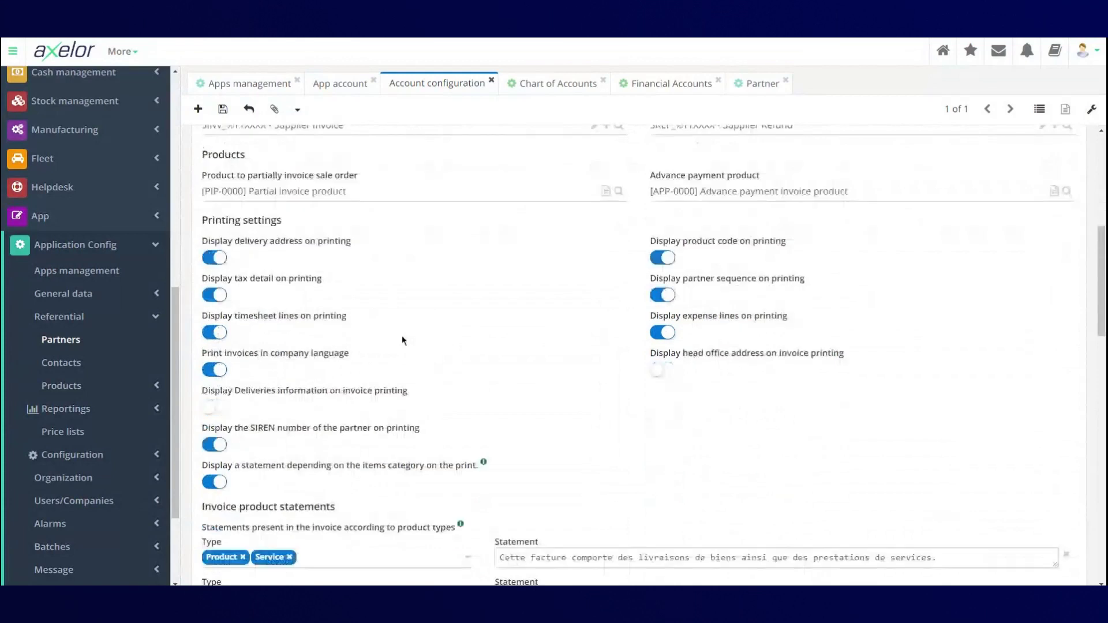
{"action": "scroll", "coordinate": [403, 341], "scroll_direction": "down", "scroll_amount": 2}
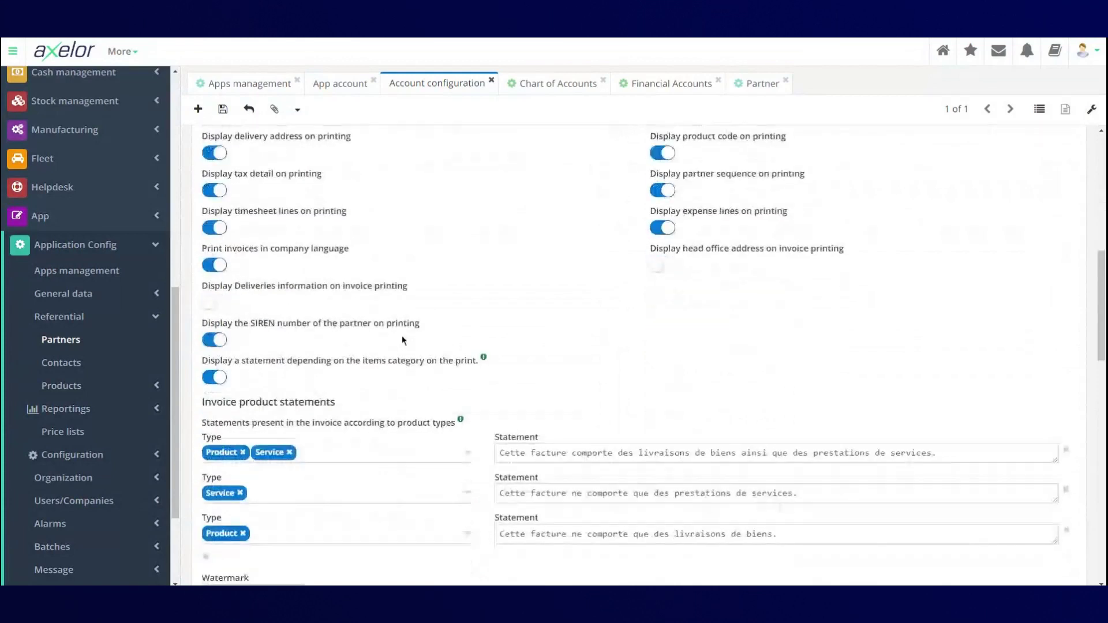
{"action": "scroll", "coordinate": [403, 340], "scroll_direction": "down", "scroll_amount": 2}
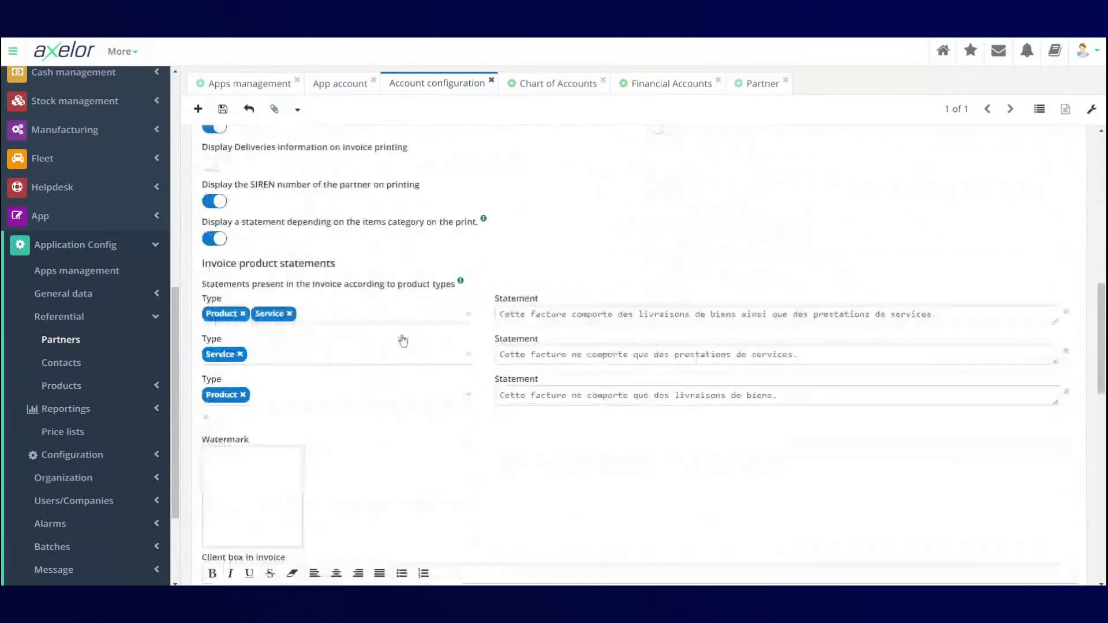
{"action": "scroll", "coordinate": [402, 340], "scroll_direction": "up", "scroll_amount": 3}
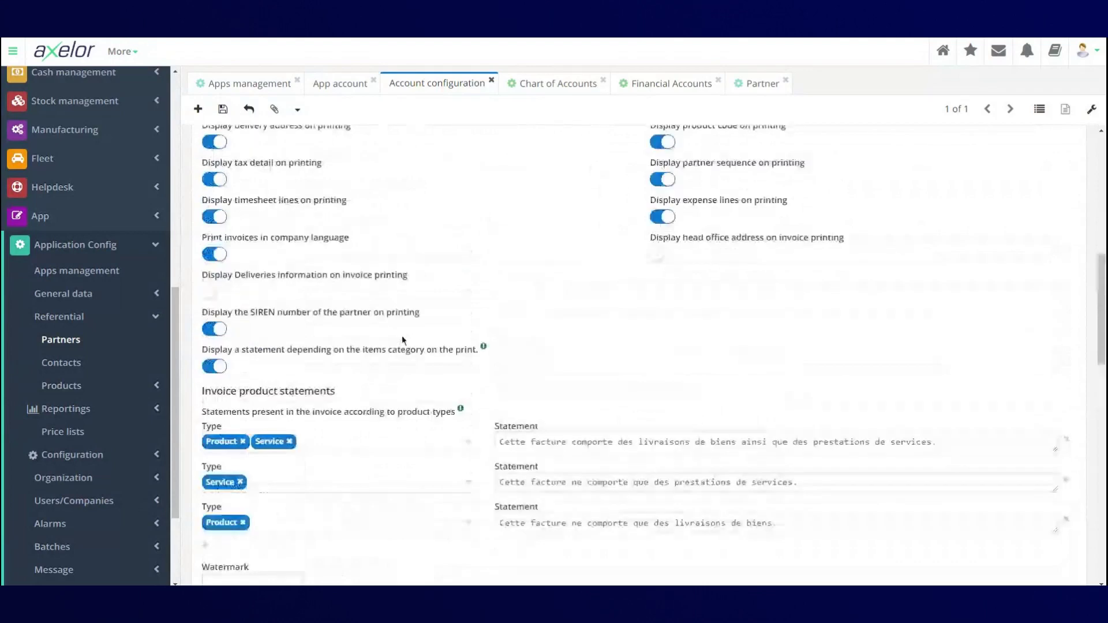
- Examine the invoice printing options, product statements, watermark, client box, legal note and terms and conditions in the invoicing settings
{"action": "scroll", "coordinate": [402, 335], "scroll_direction": "up", "scroll_amount": 1}
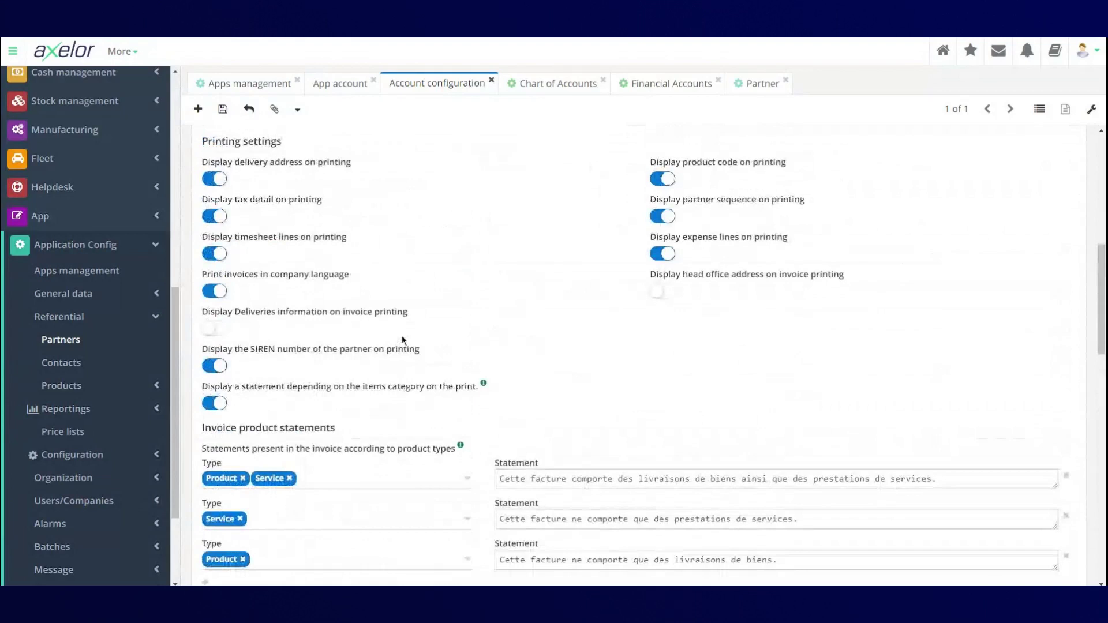
{"action": "scroll", "coordinate": [401, 335], "scroll_direction": "down", "scroll_amount": 1}
{"action": "scroll", "coordinate": [402, 335], "scroll_direction": "down", "scroll_amount": 1}
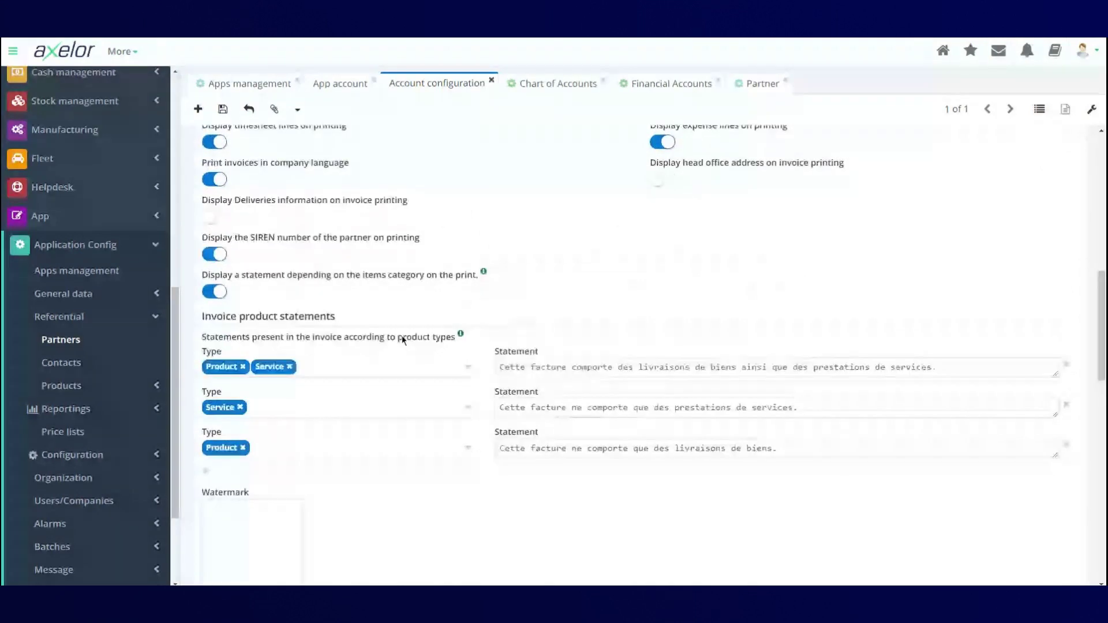
{"action": "mouse_move", "coordinate": [403, 340]}
{"action": "scroll", "coordinate": [403, 340], "scroll_direction": "down", "scroll_amount": 7}
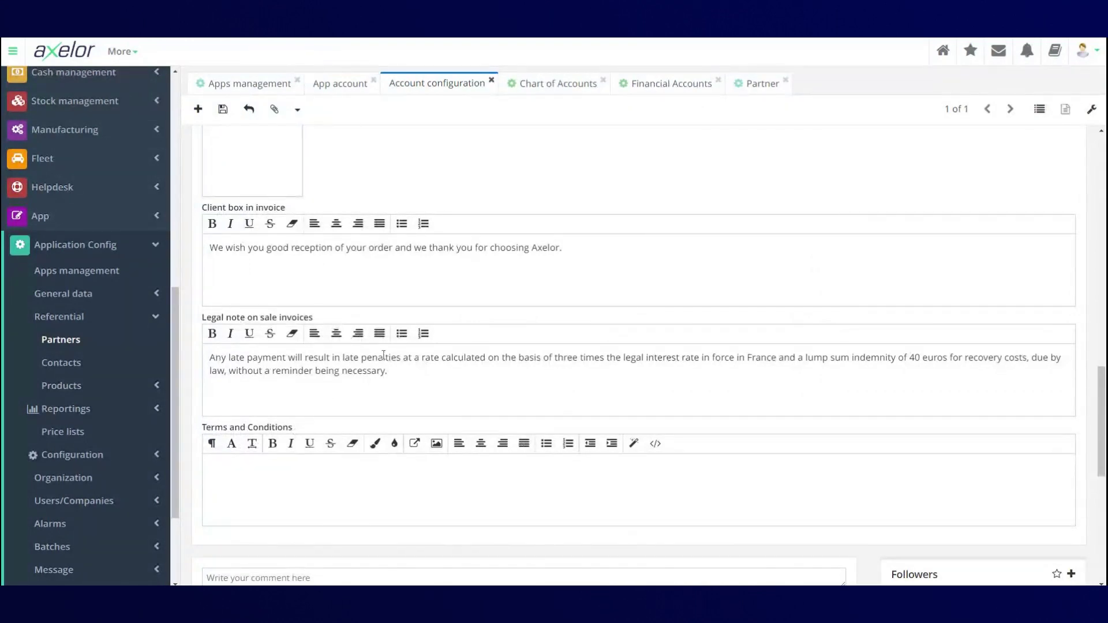
{"action": "scroll", "coordinate": [424, 336], "scroll_direction": "up", "scroll_amount": 10}
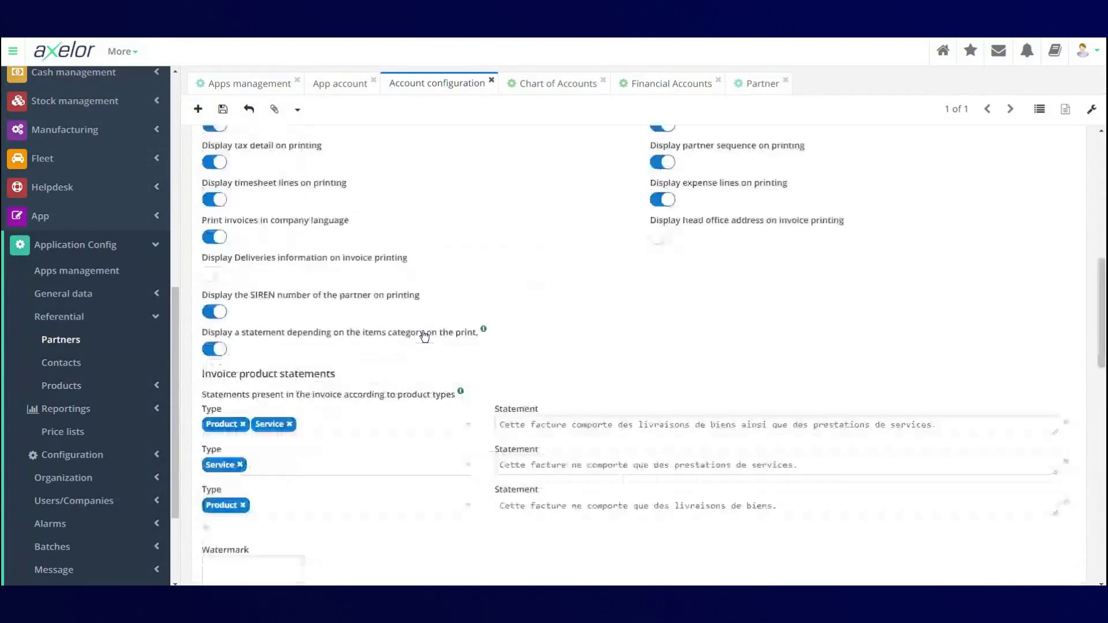
{"action": "scroll", "coordinate": [424, 337], "scroll_direction": "up", "scroll_amount": 3}
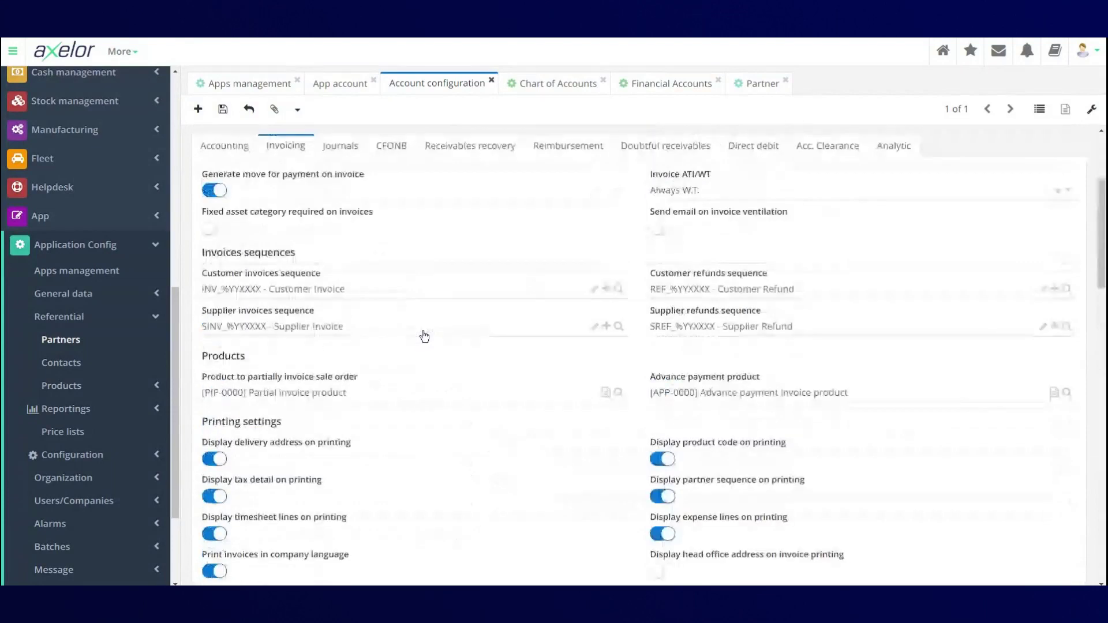
- Open the journals settings of the account configuration and examine the default journal types and journals
{"action": "scroll", "coordinate": [424, 335], "scroll_direction": "up", "scroll_amount": 3}
{"action": "left_click", "coordinate": [340, 283]}
{"action": "scroll", "coordinate": [185, 261], "scroll_direction": "down", "scroll_amount": 3}
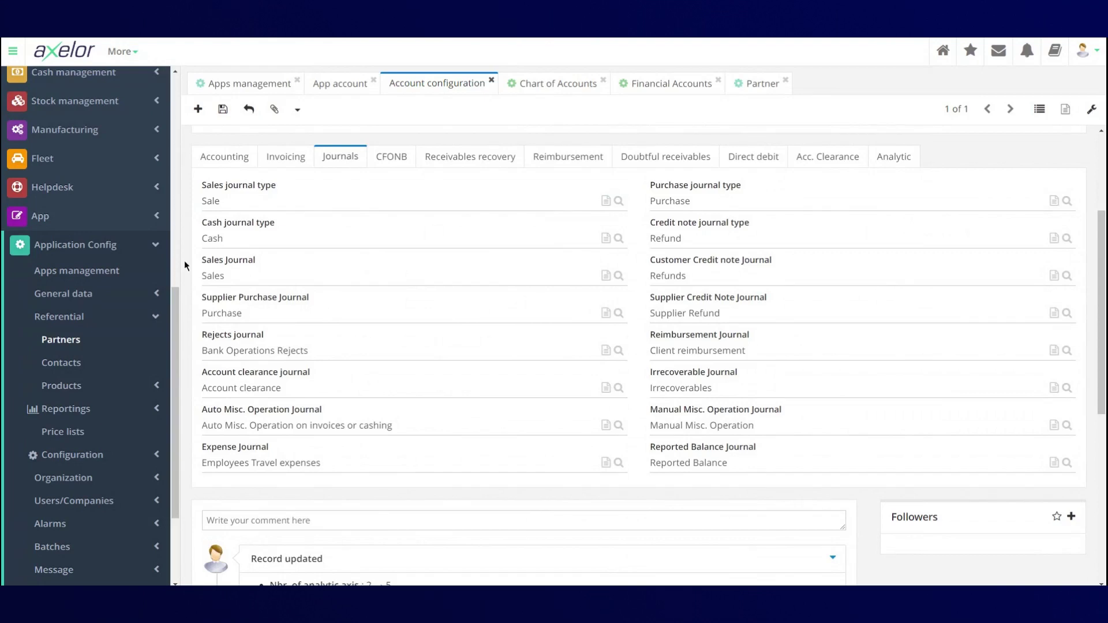
{"action": "scroll", "coordinate": [535, 242], "scroll_direction": "up", "scroll_amount": 3}
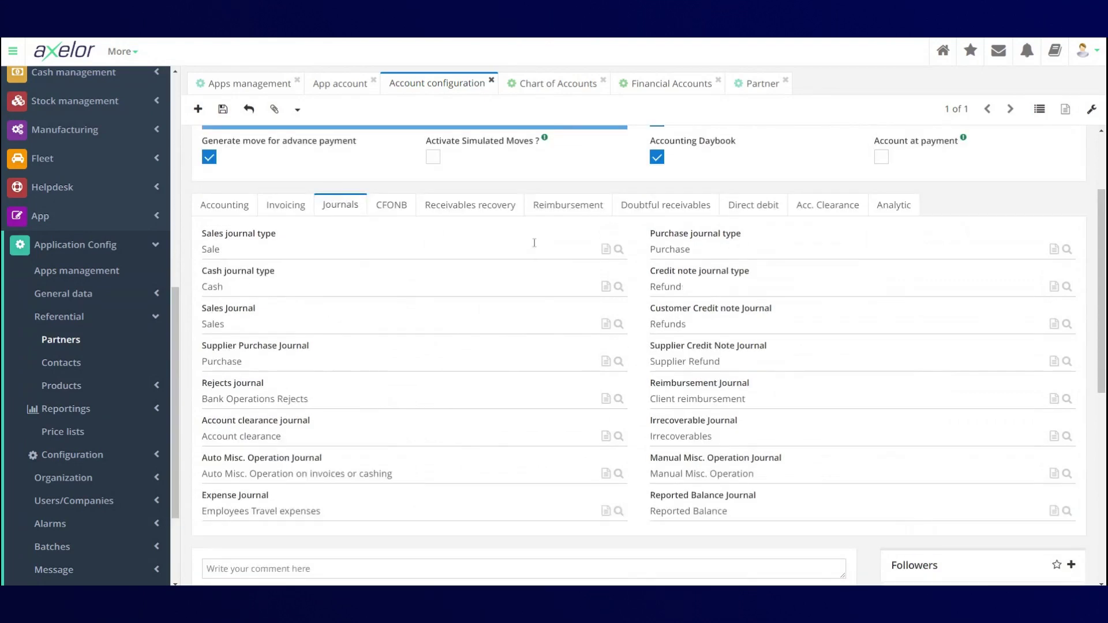
{"action": "scroll", "coordinate": [535, 242], "scroll_direction": "up", "scroll_amount": 1}
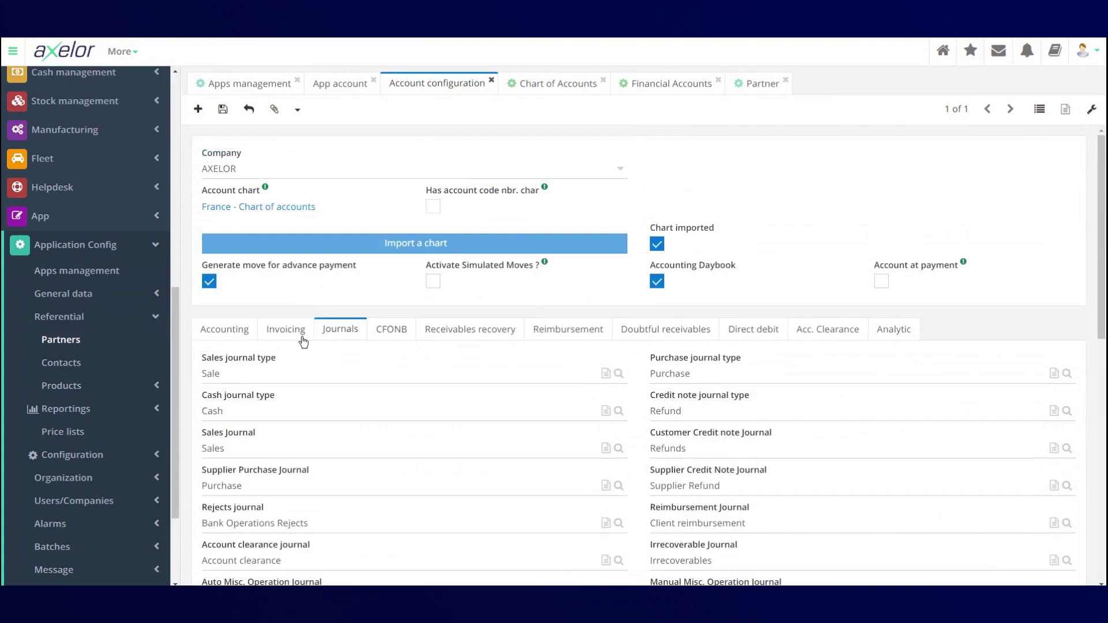
- Examine the CFONB, receivables recovery, reimbursement, doubtful receivables and direct debit settings, and return to the accounting settings
{"action": "left_click", "coordinate": [390, 332]}
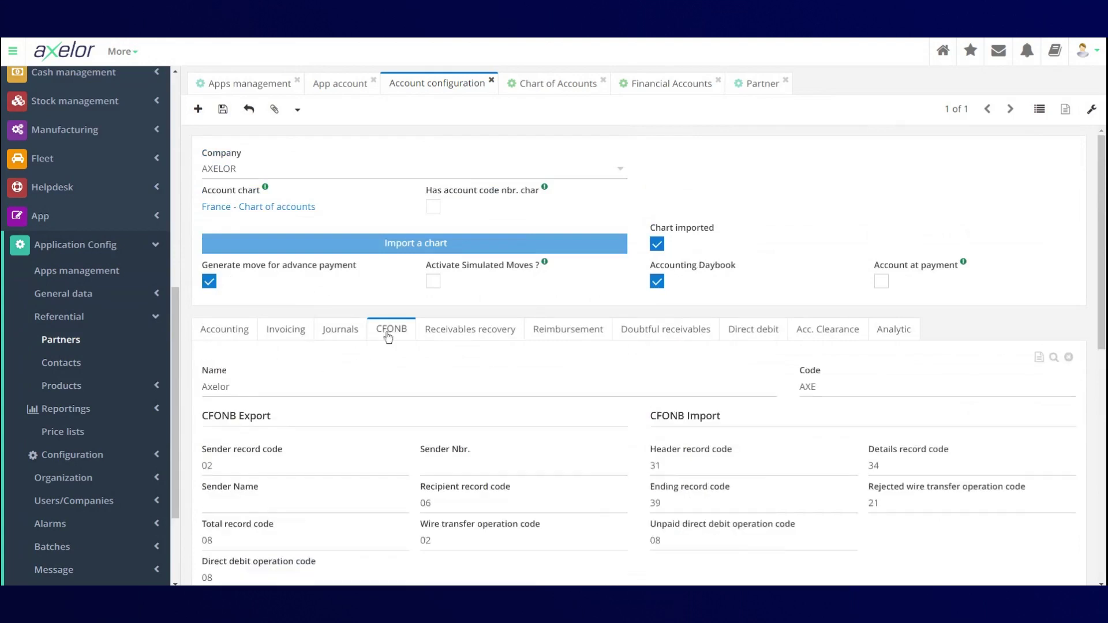
{"action": "left_click", "coordinate": [478, 343]}
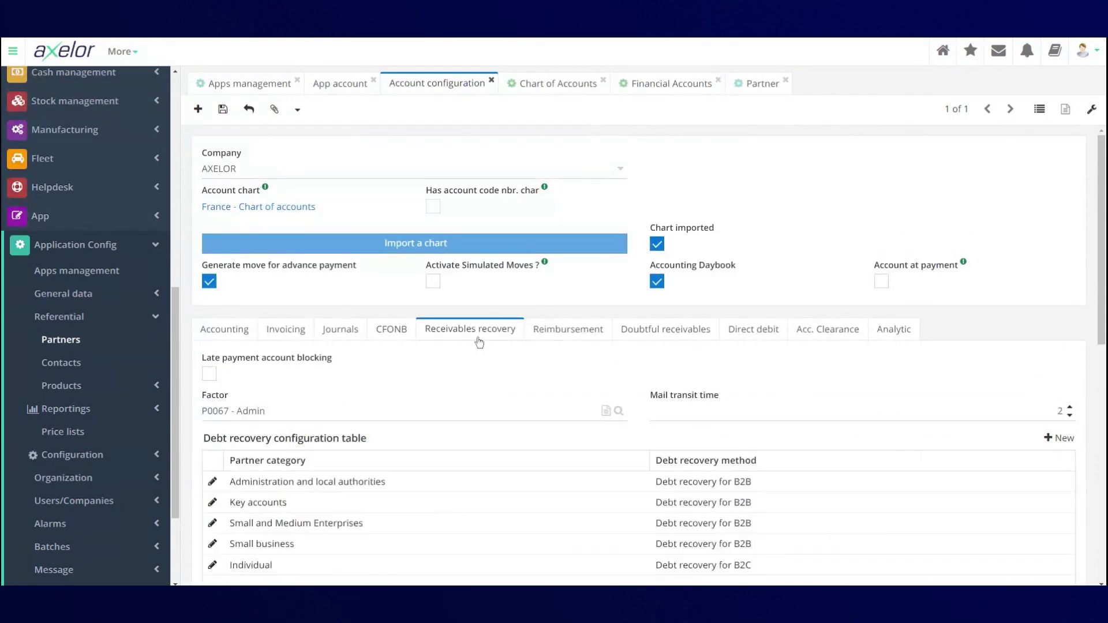
{"action": "left_click", "coordinate": [572, 332]}
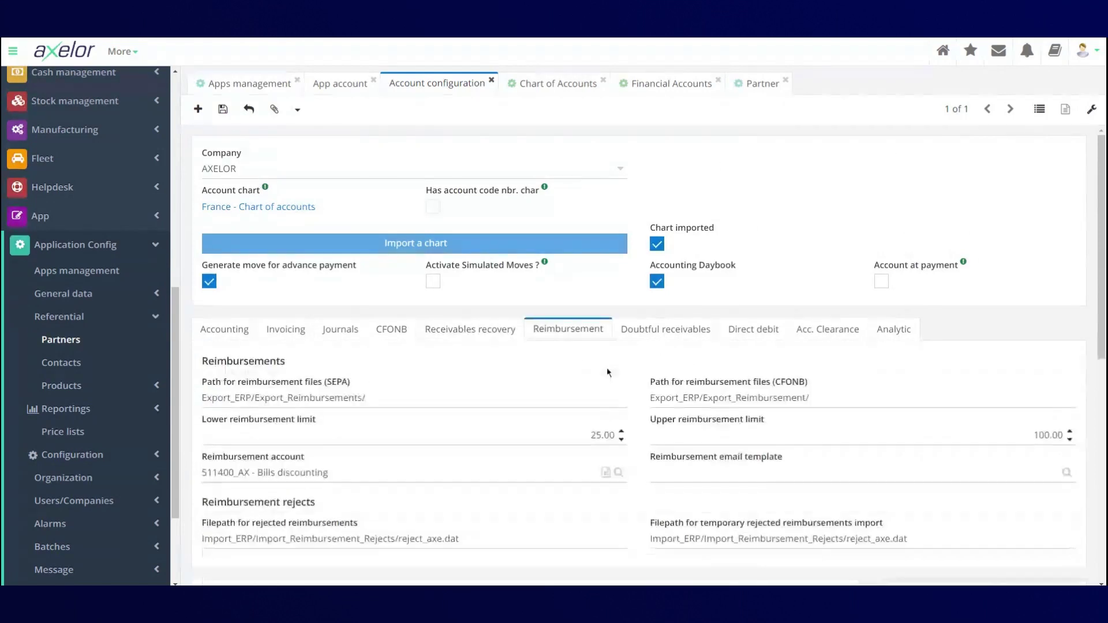
{"action": "left_click", "coordinate": [655, 339]}
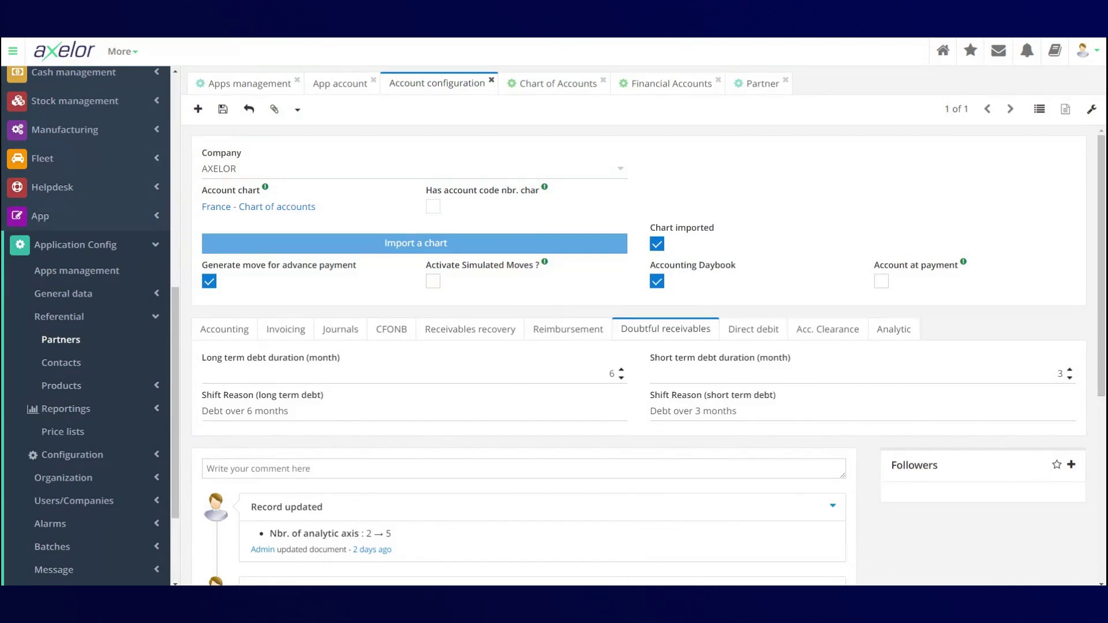
{"action": "left_click", "coordinate": [753, 334]}
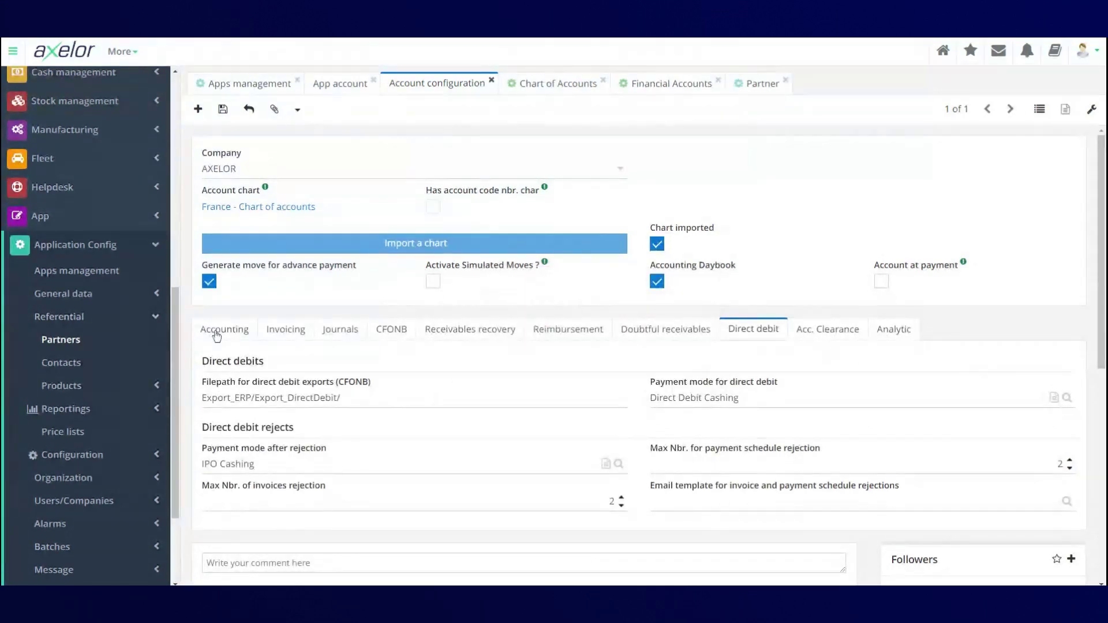
{"action": "left_click", "coordinate": [217, 331]}
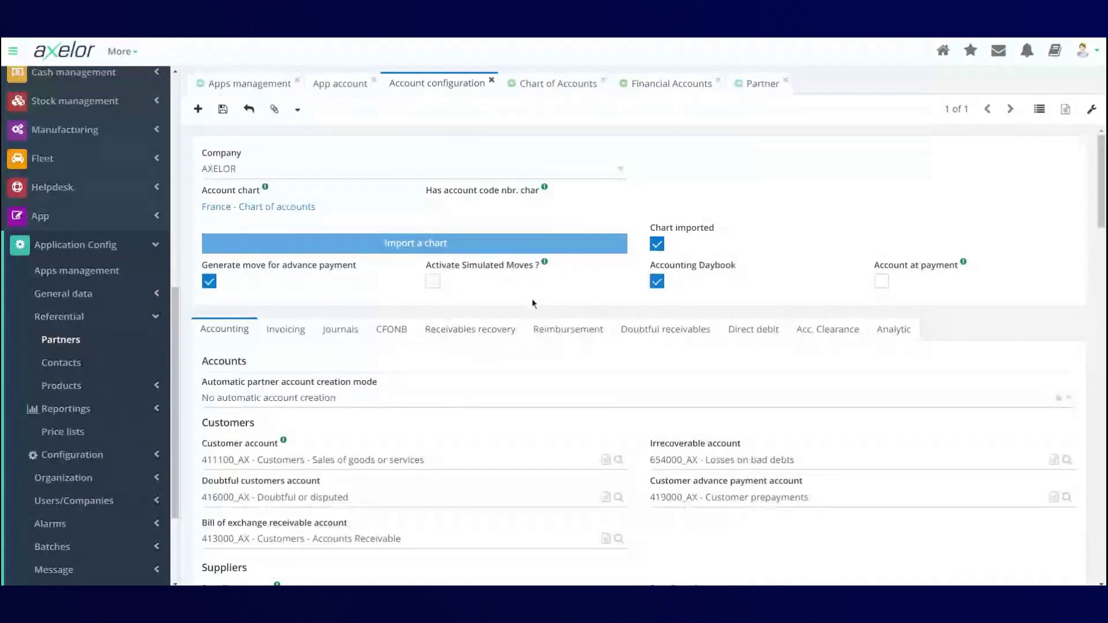
- Close the account configuration, chart of accounts, financial accounts and all other open views
{"action": "left_click", "coordinate": [491, 82]}
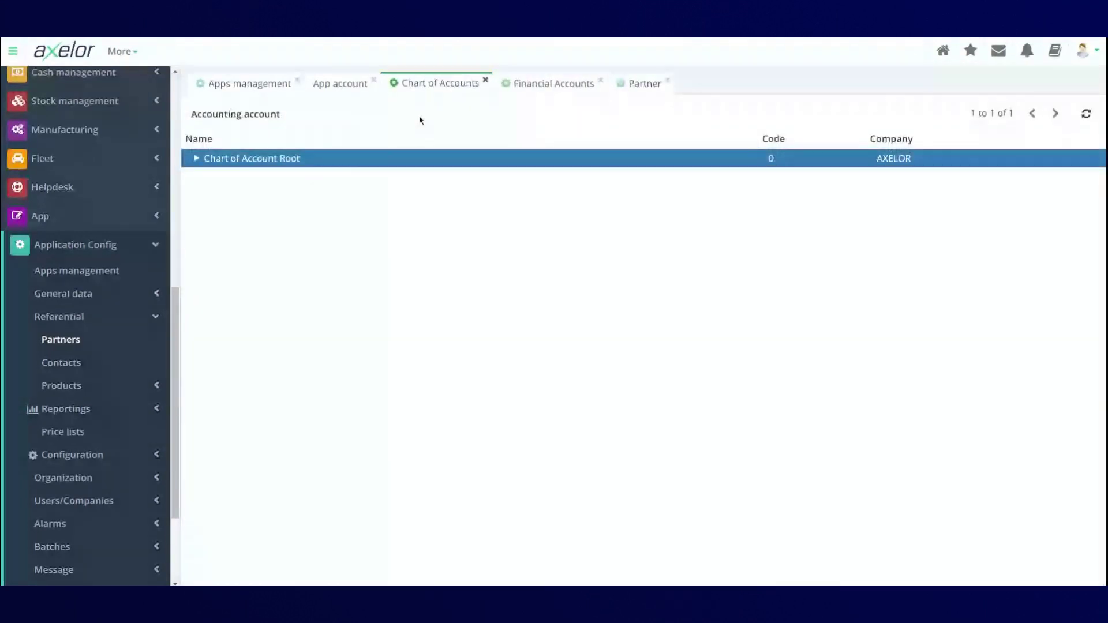
{"action": "left_click", "coordinate": [485, 82]}
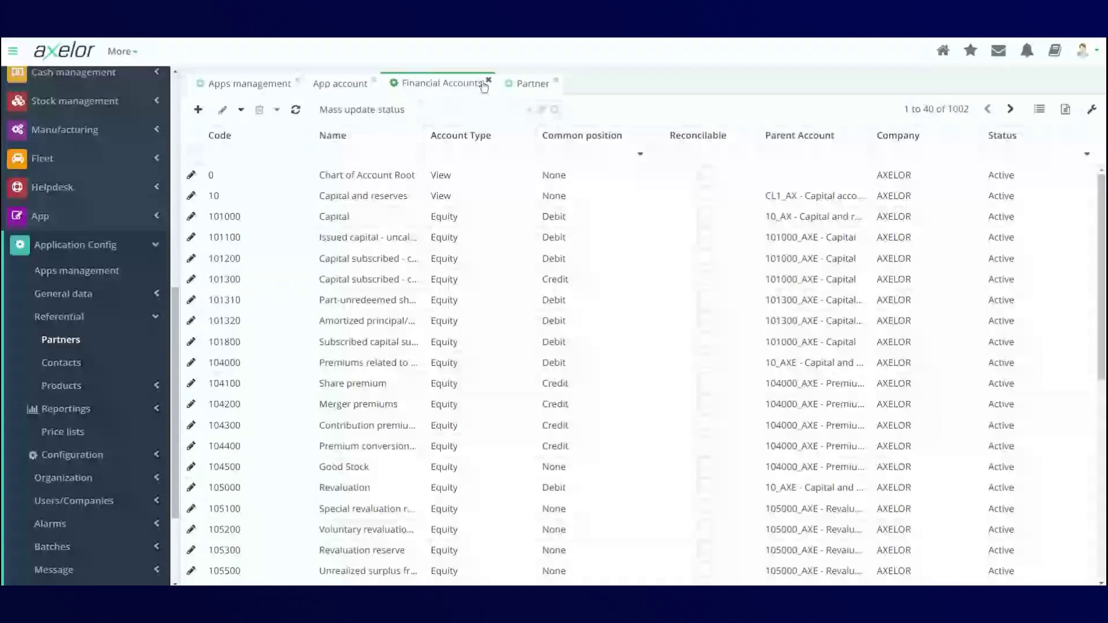
{"action": "left_click", "coordinate": [488, 81]}
{"action": "left_click", "coordinate": [441, 81]}
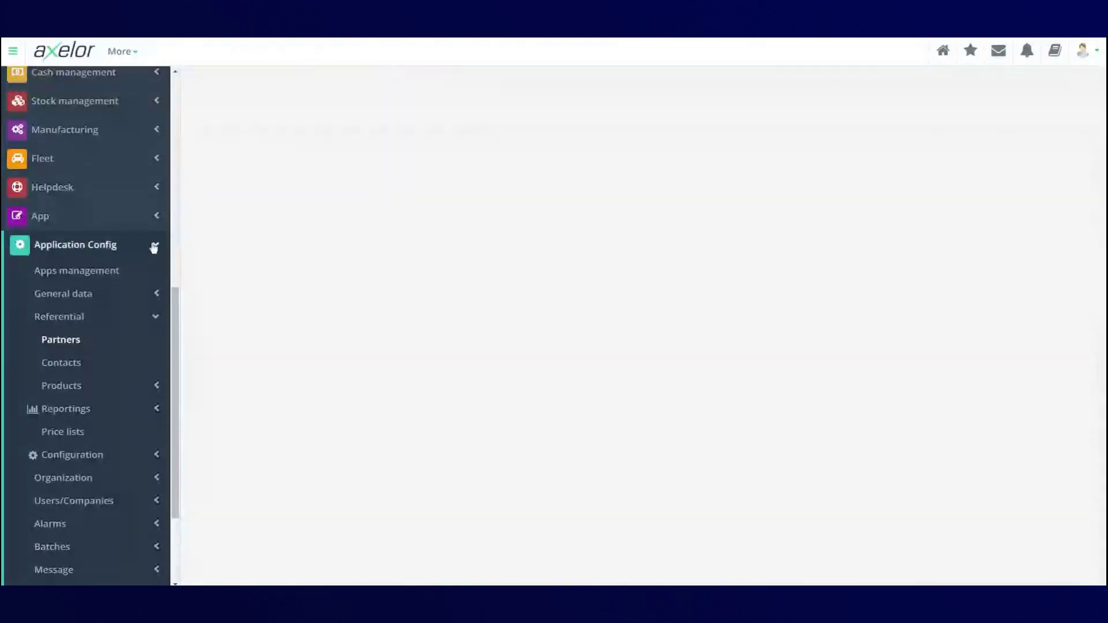
- Collapse the Application Config section and open the list of accounting moves
{"action": "left_click", "coordinate": [153, 246]}
{"action": "scroll", "coordinate": [108, 303], "scroll_direction": "down", "scroll_amount": 2}
{"action": "left_click", "coordinate": [108, 303]}
{"action": "scroll", "coordinate": [109, 302], "scroll_direction": "down", "scroll_amount": 3}
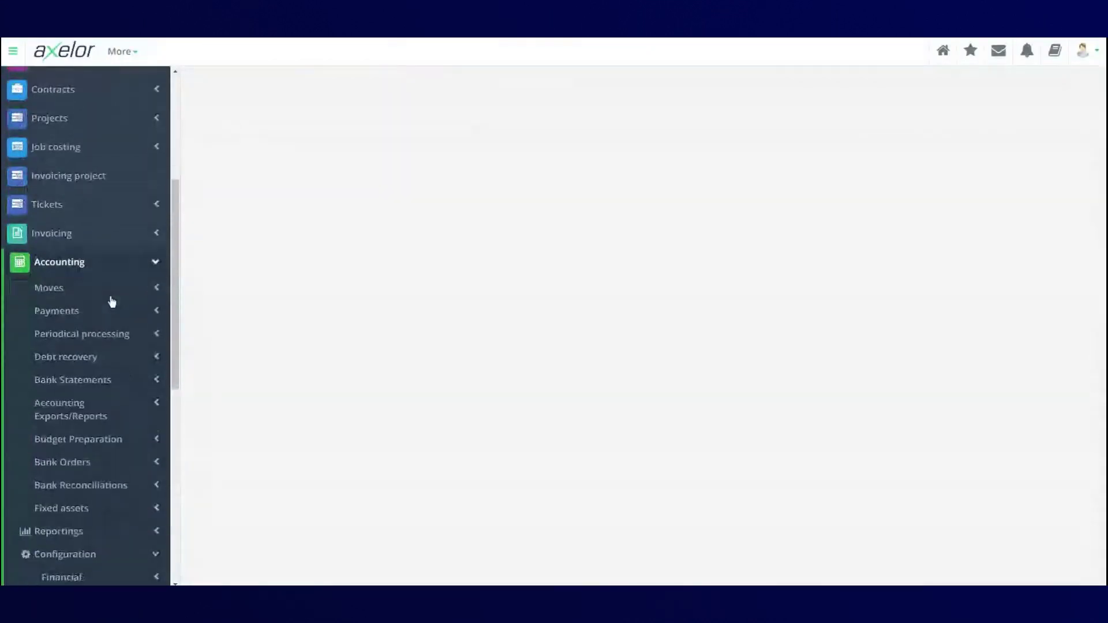
{"action": "scroll", "coordinate": [104, 315], "scroll_direction": "up", "scroll_amount": 3}
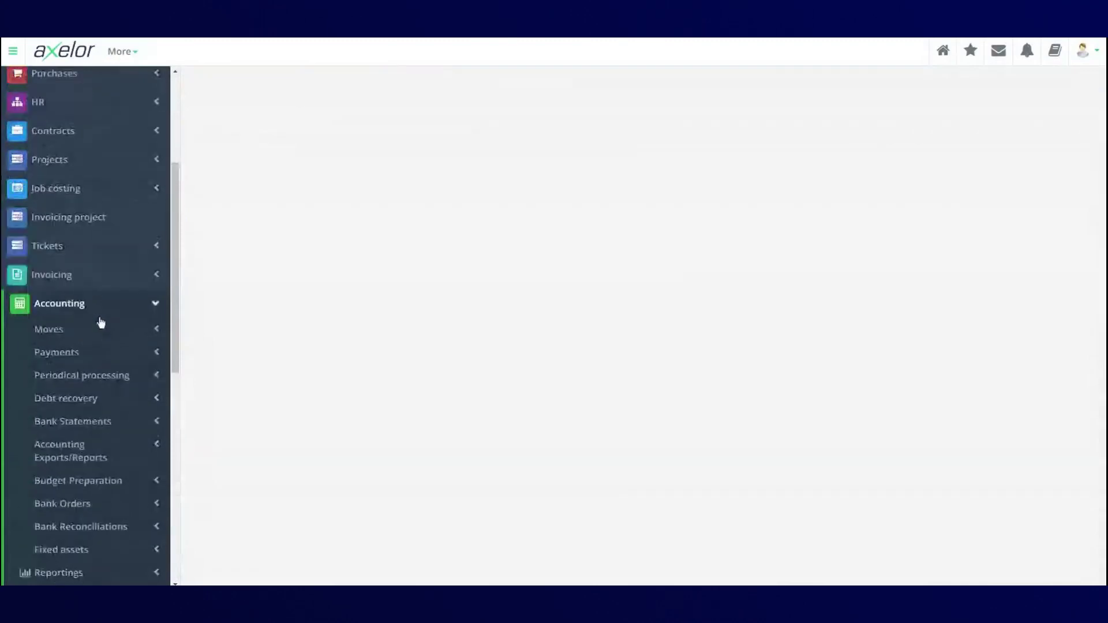
{"action": "left_click", "coordinate": [98, 331]}
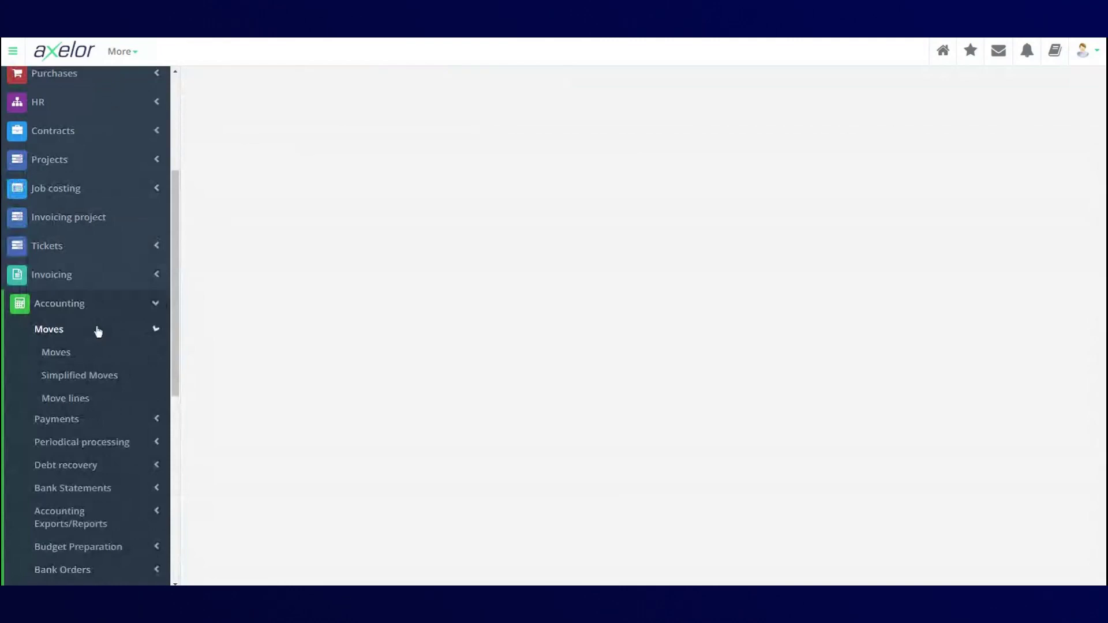
{"action": "left_click", "coordinate": [61, 354]}
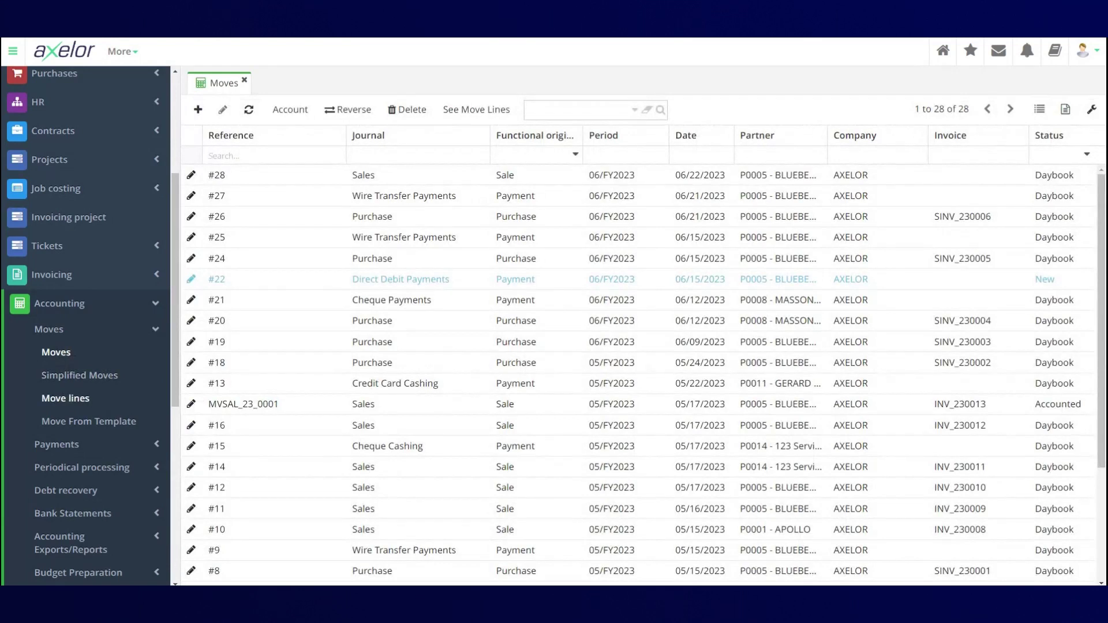
- Open the list of move lines and widen its Partner and Account columns
{"action": "left_click", "coordinate": [72, 398]}
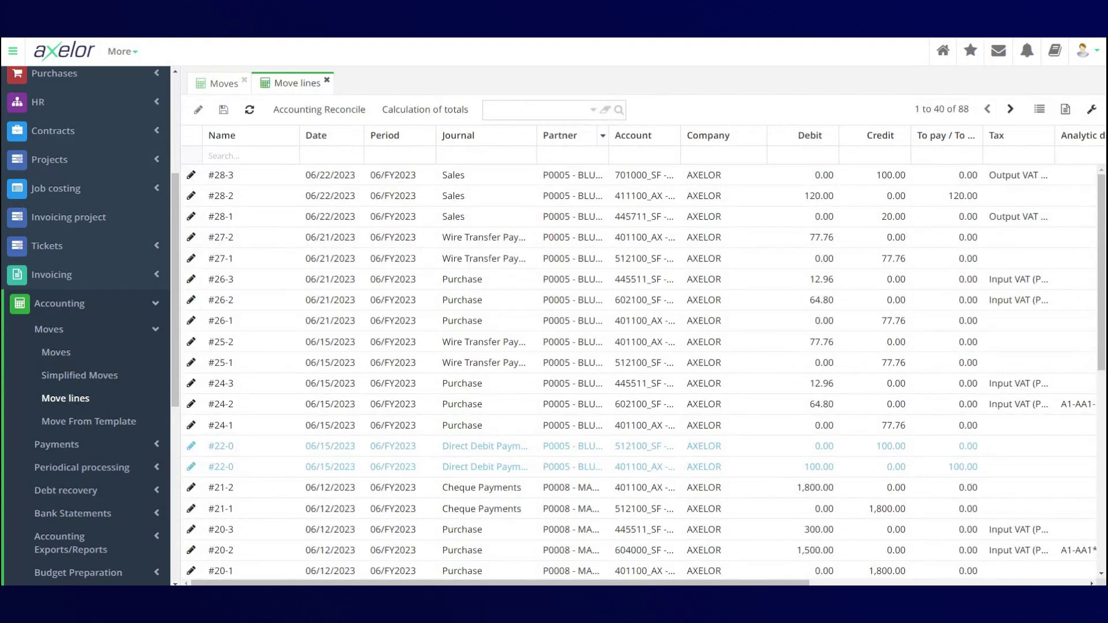
{"action": "left_click_drag", "start_coordinate": [609, 135], "coordinate": [726, 135]}
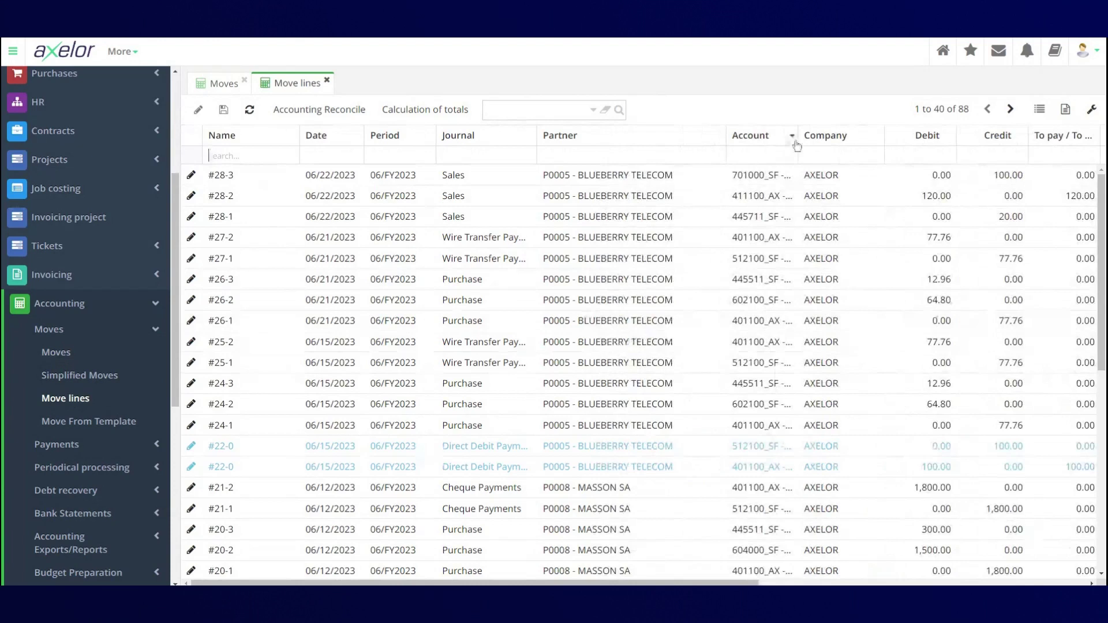
{"action": "left_click_drag", "start_coordinate": [800, 135], "coordinate": [835, 135]}
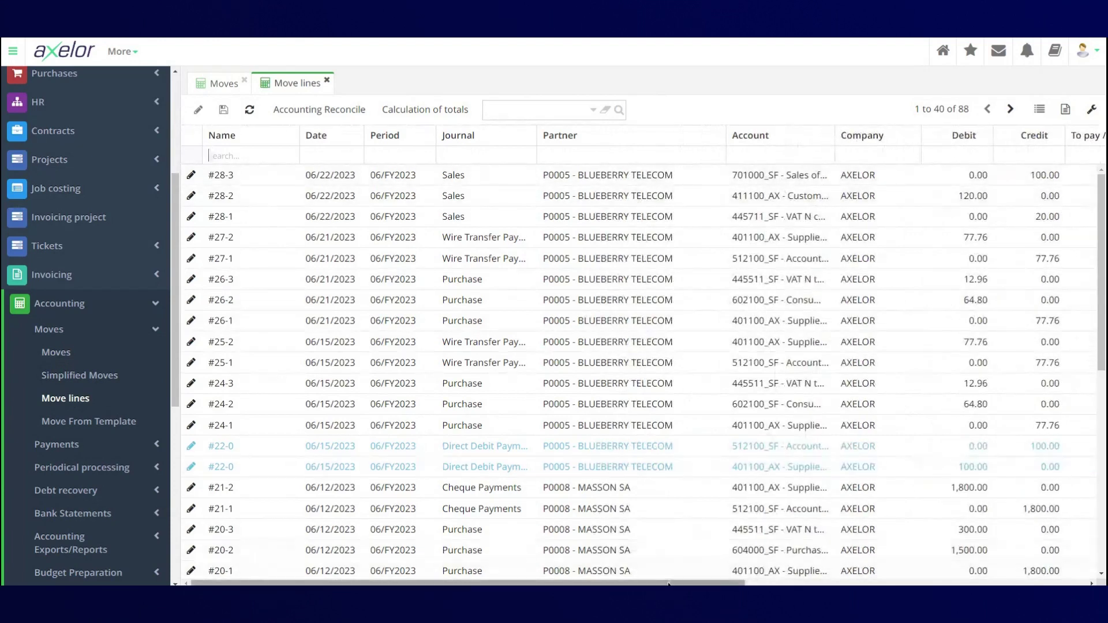
- Examine the debit, credit, tax, analytic distribution, status, lettering and origin columns of the move lines
{"action": "left_click_drag", "start_coordinate": [676, 583], "coordinate": [679, 583]}
{"action": "scroll", "coordinate": [641, 369], "scroll_direction": "right", "scroll_amount": 3}
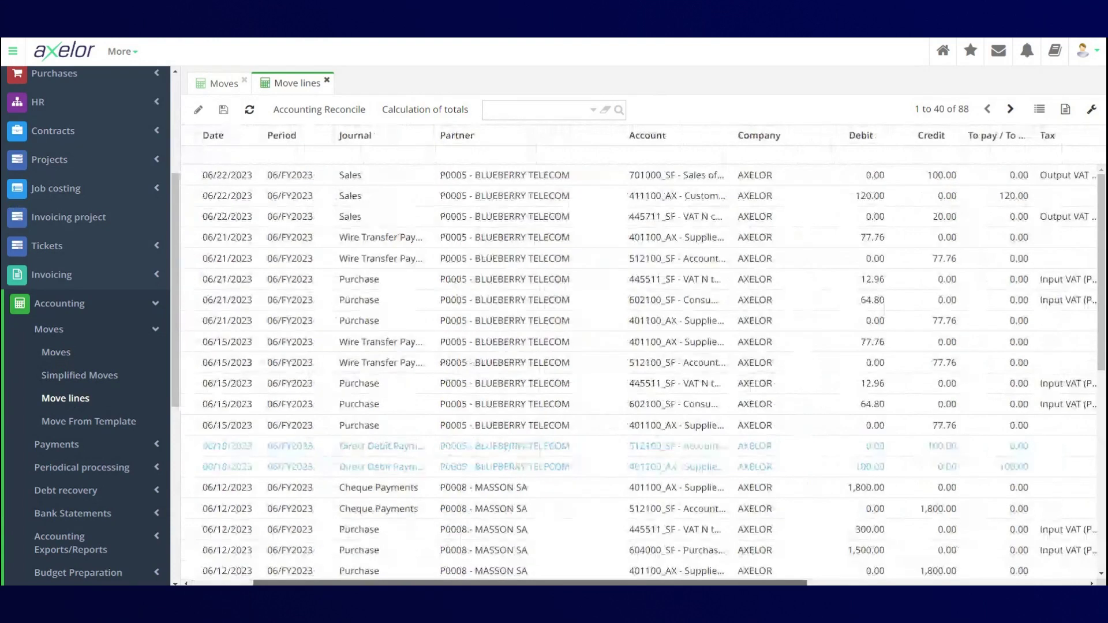
{"action": "scroll", "coordinate": [497, 146], "scroll_direction": "right", "scroll_amount": 10}
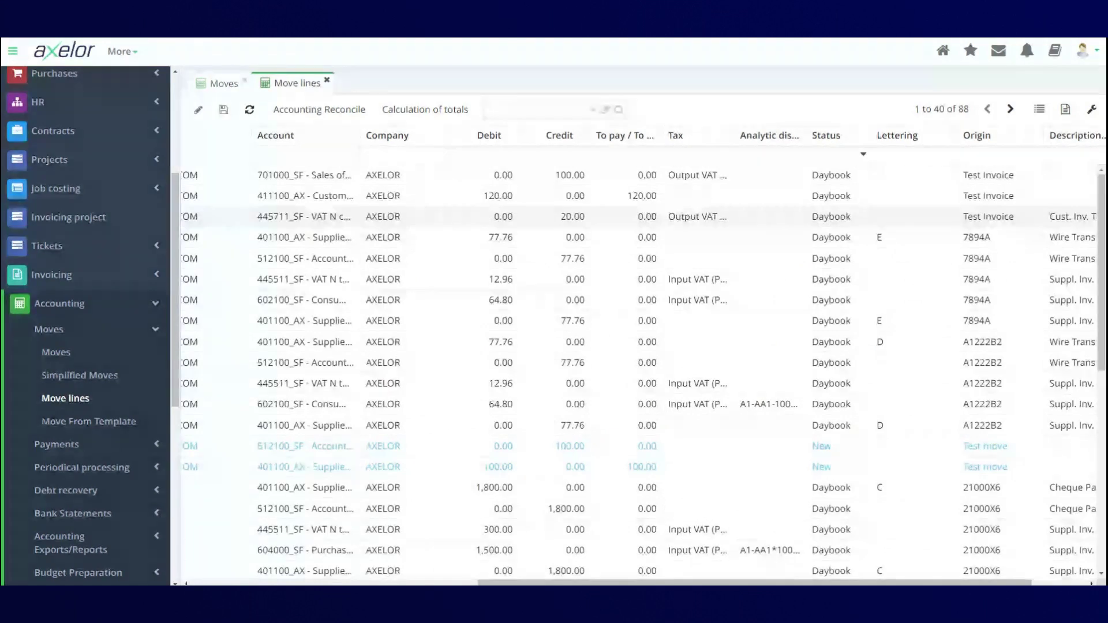
{"action": "scroll", "coordinate": [835, 240], "scroll_direction": "down", "scroll_amount": 2}
{"action": "scroll", "coordinate": [835, 239], "scroll_direction": "up", "scroll_amount": 2}
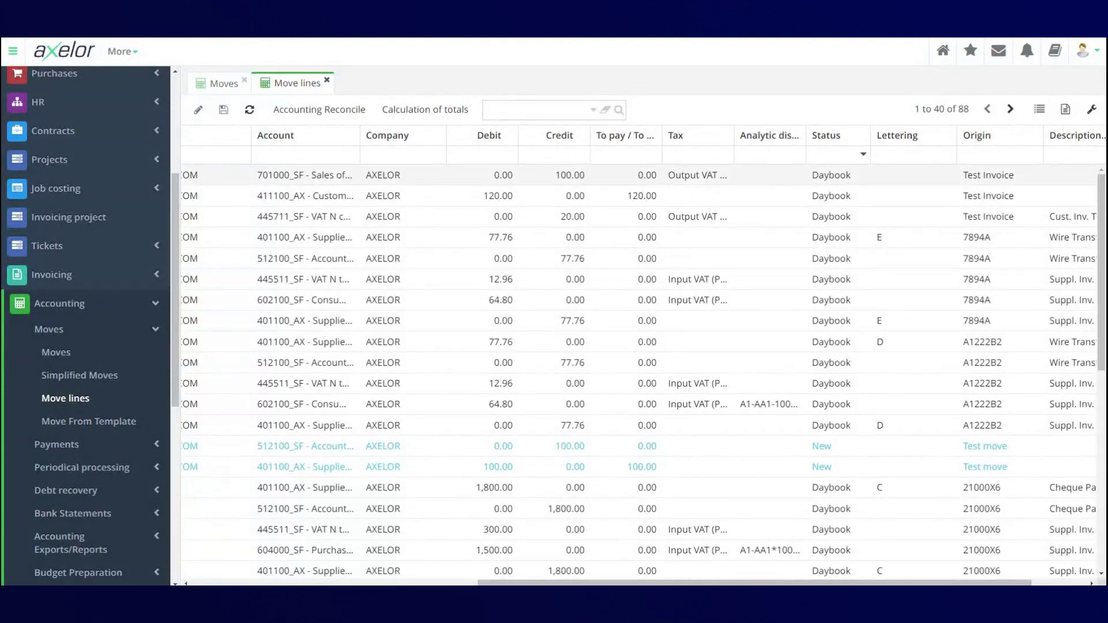
- Open move line #28-3 to examine its details, and return to the move lines list to review its columns
{"action": "double_click", "coordinate": [795, 179]}
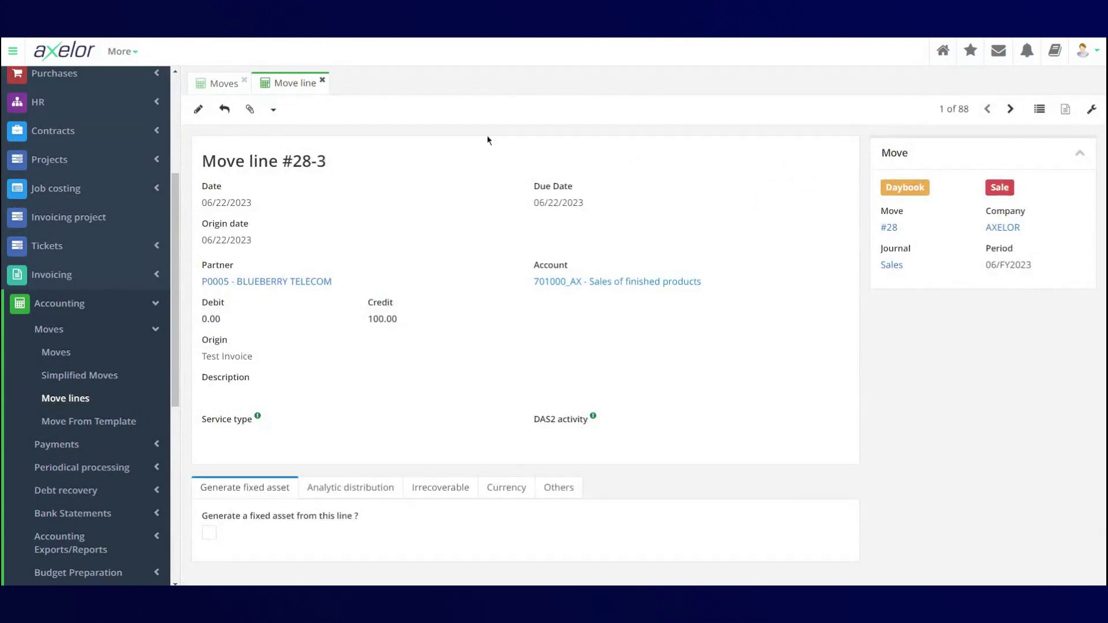
{"action": "left_click", "coordinate": [1032, 116]}
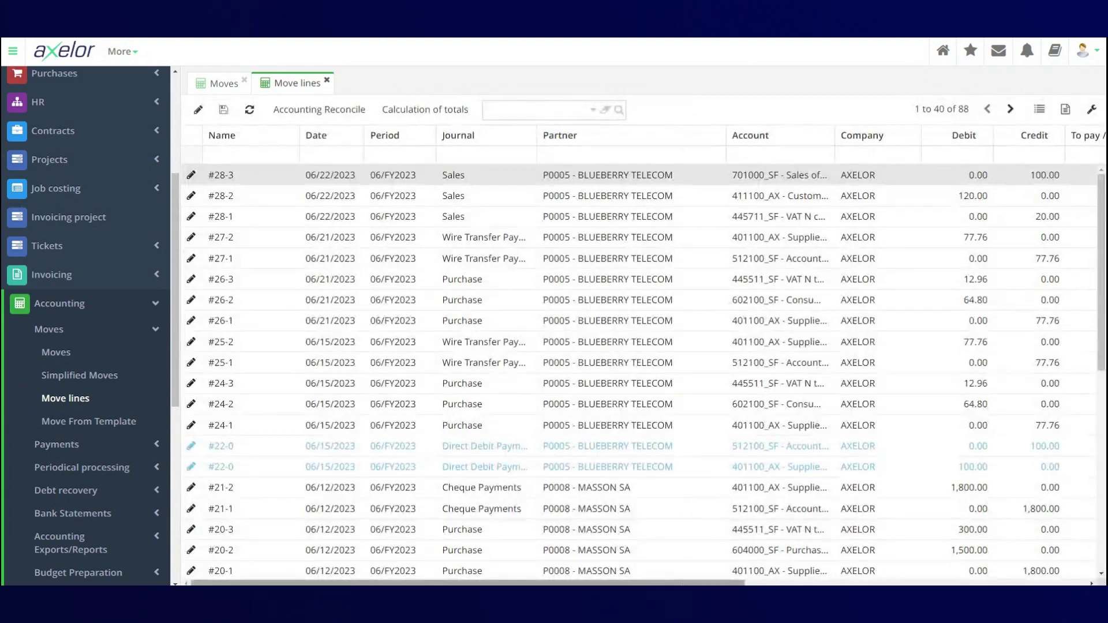
{"action": "scroll", "coordinate": [643, 358], "scroll_direction": "right", "scroll_amount": 1}
{"action": "scroll", "coordinate": [641, 369], "scroll_direction": "right", "scroll_amount": 5}
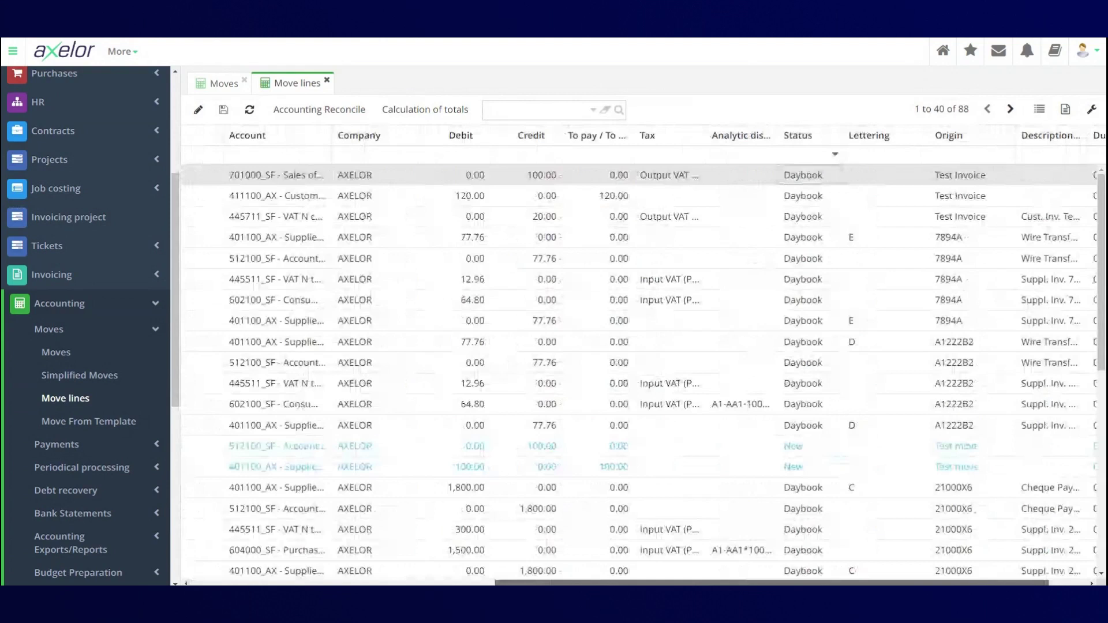
{"action": "scroll", "coordinate": [509, 181], "scroll_direction": "left", "scroll_amount": 5}
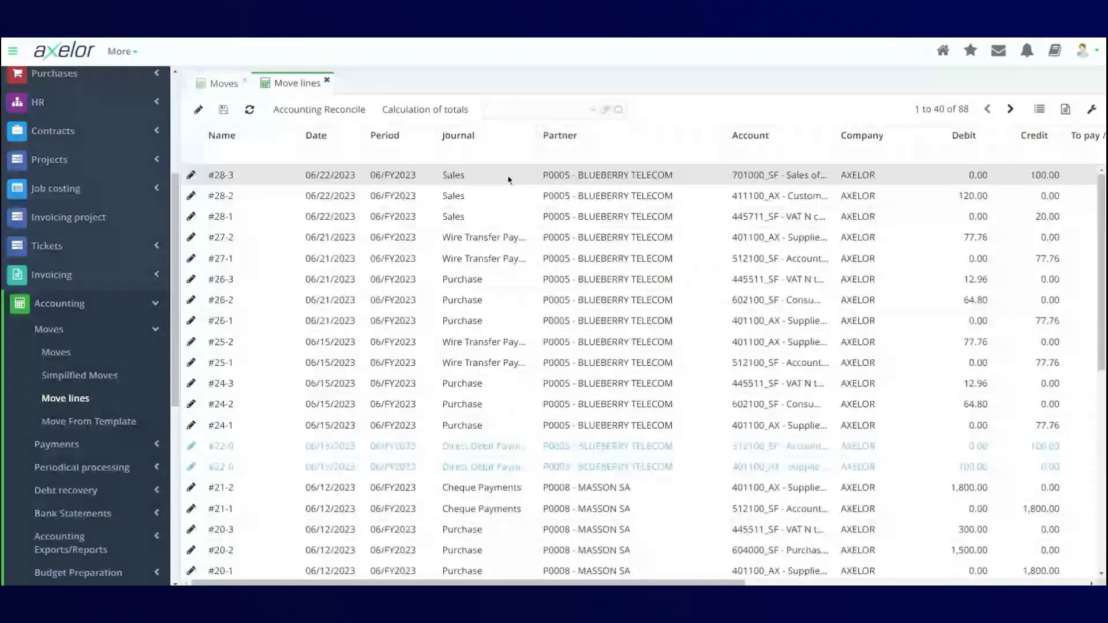
- Select the move lines from #28-3 through #25-1 and run the Export from the advanced search
{"action": "left_click", "coordinate": [285, 181]}
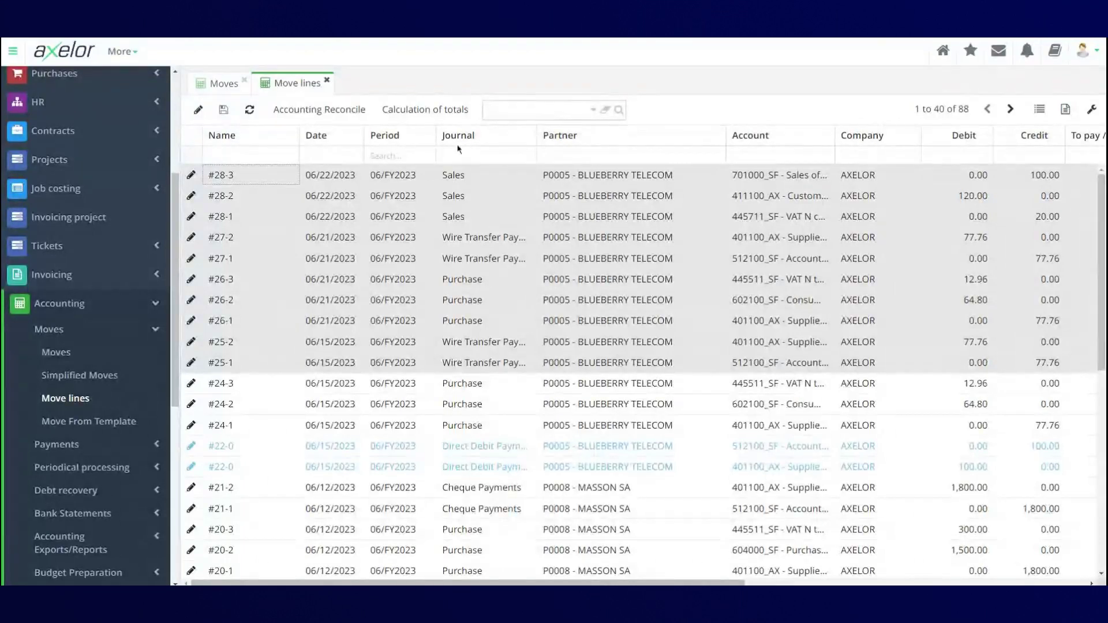
{"action": "left_click", "coordinate": [593, 109]}
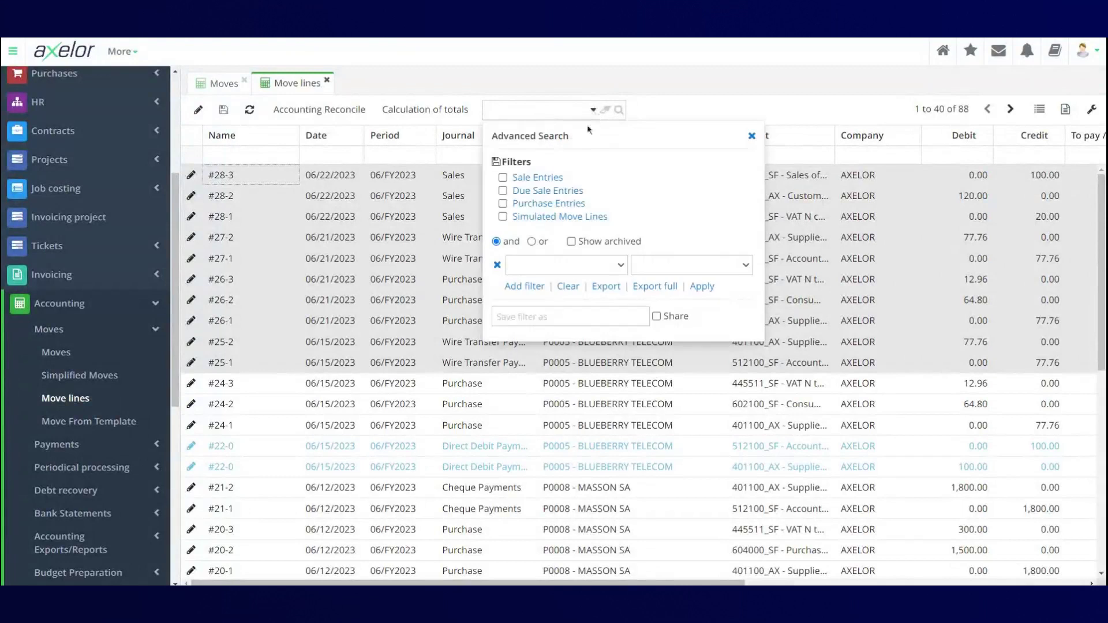
{"action": "left_click", "coordinate": [606, 287]}
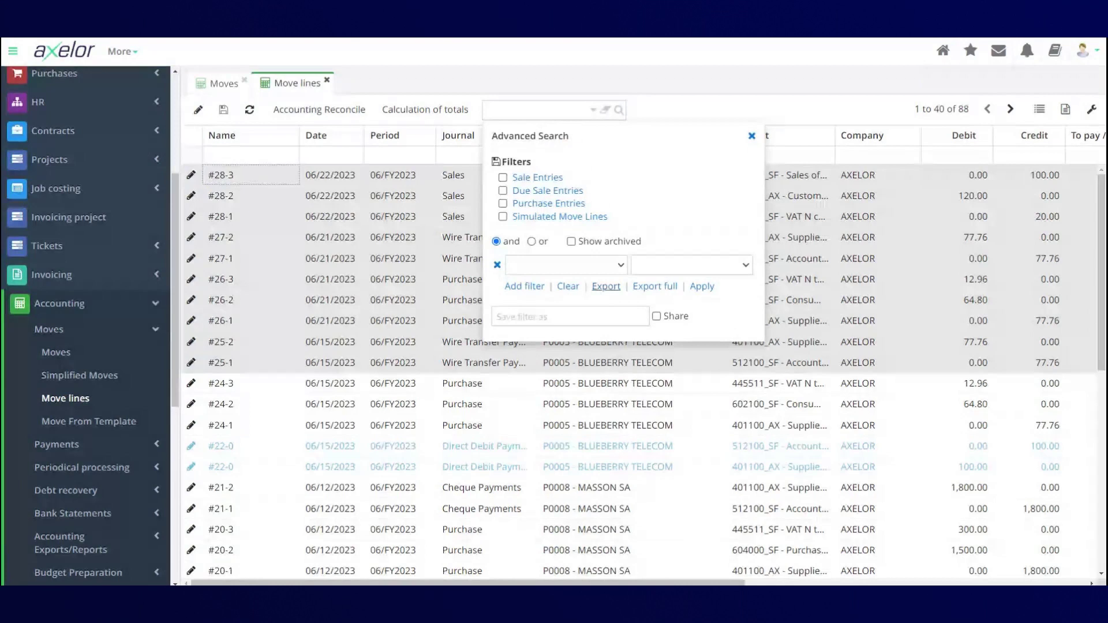
{"action": "left_click", "coordinate": [593, 109]}
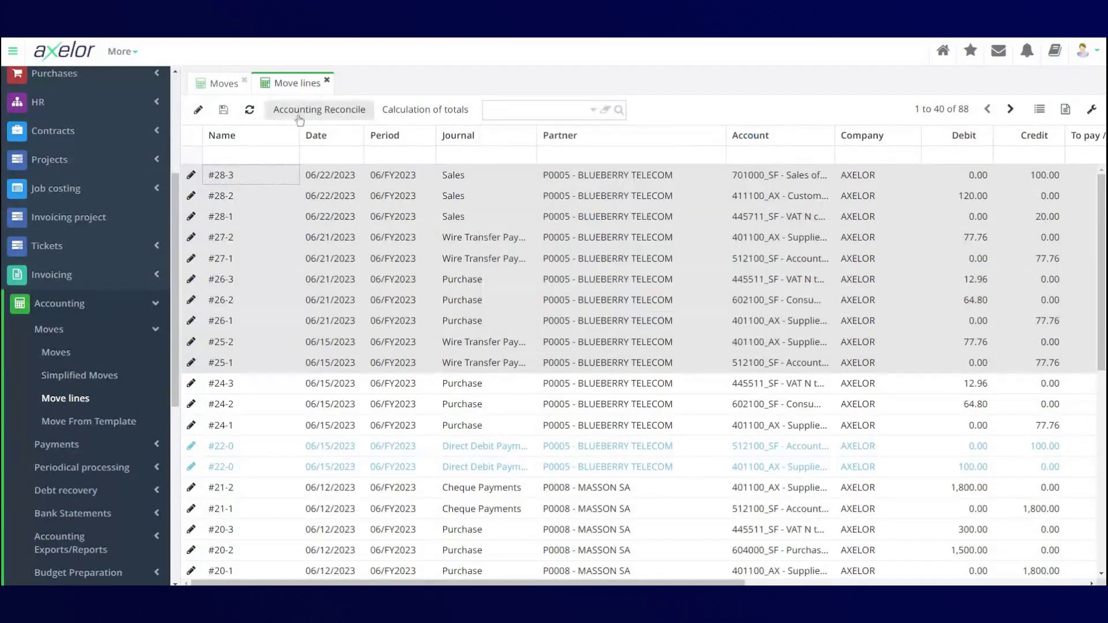
- Close the move lines list and create a new purchase quotation for the supplier P0005 - BLUEBERRY TELECOM
{"action": "left_click", "coordinate": [327, 81]}
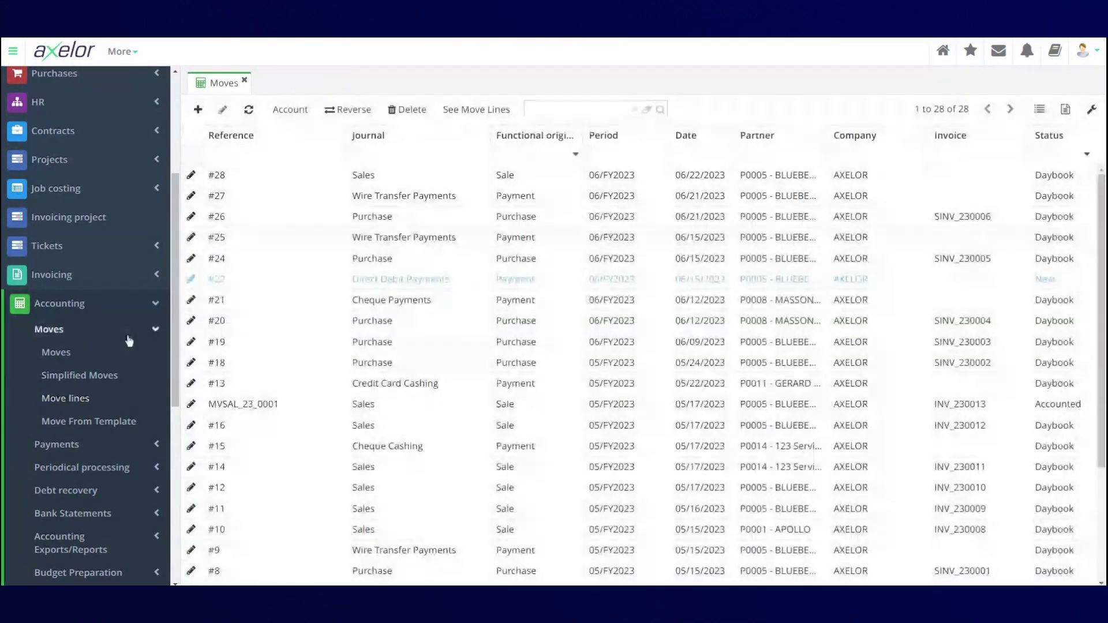
{"action": "left_click", "coordinate": [129, 339]}
{"action": "scroll", "coordinate": [129, 340], "scroll_direction": "up", "scroll_amount": 3}
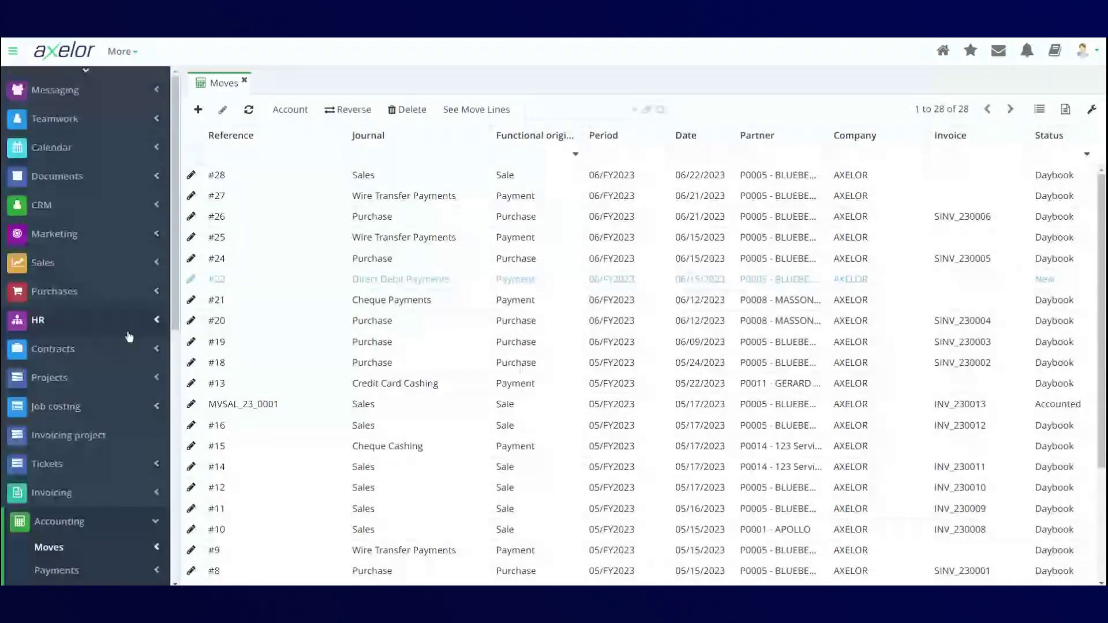
{"action": "left_click", "coordinate": [120, 295]}
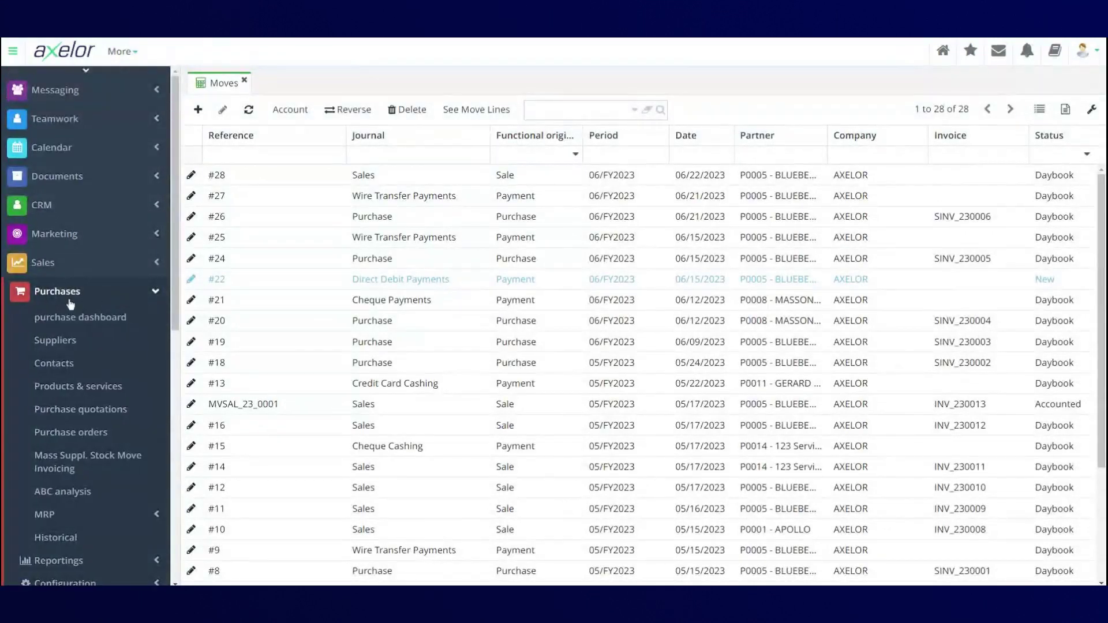
{"action": "left_click", "coordinate": [94, 411]}
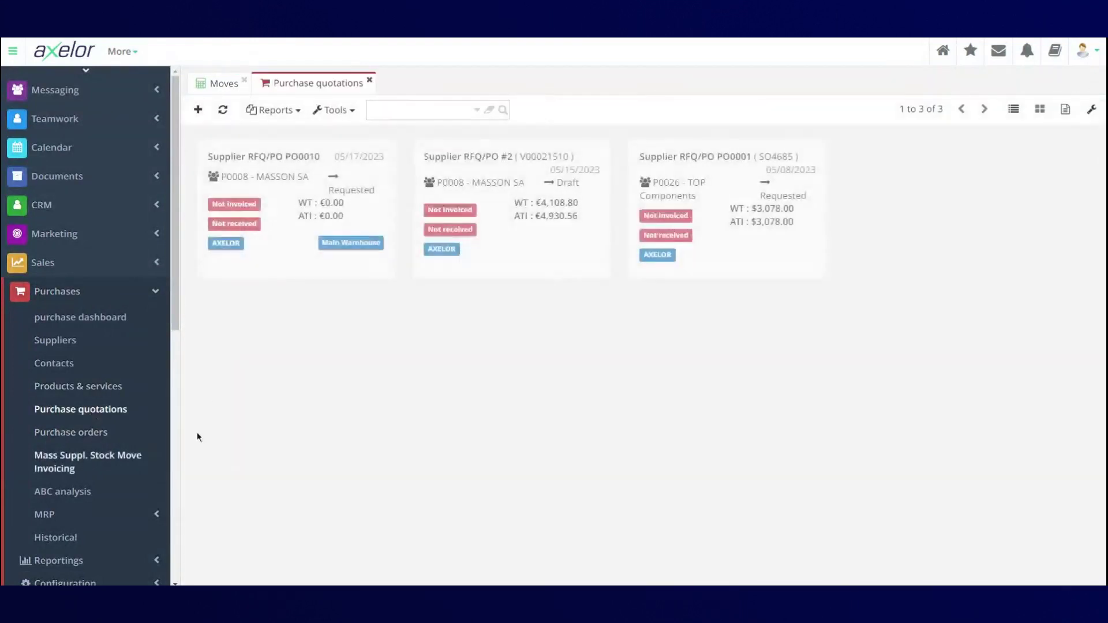
{"action": "left_click", "coordinate": [198, 110]}
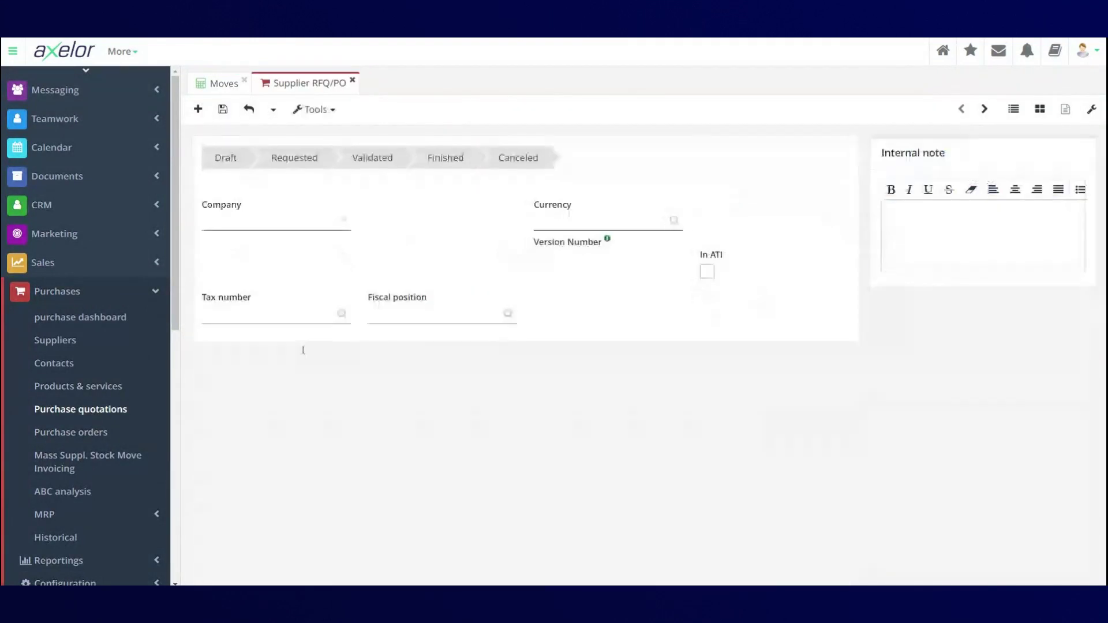
{"action": "left_click", "coordinate": [255, 259]}
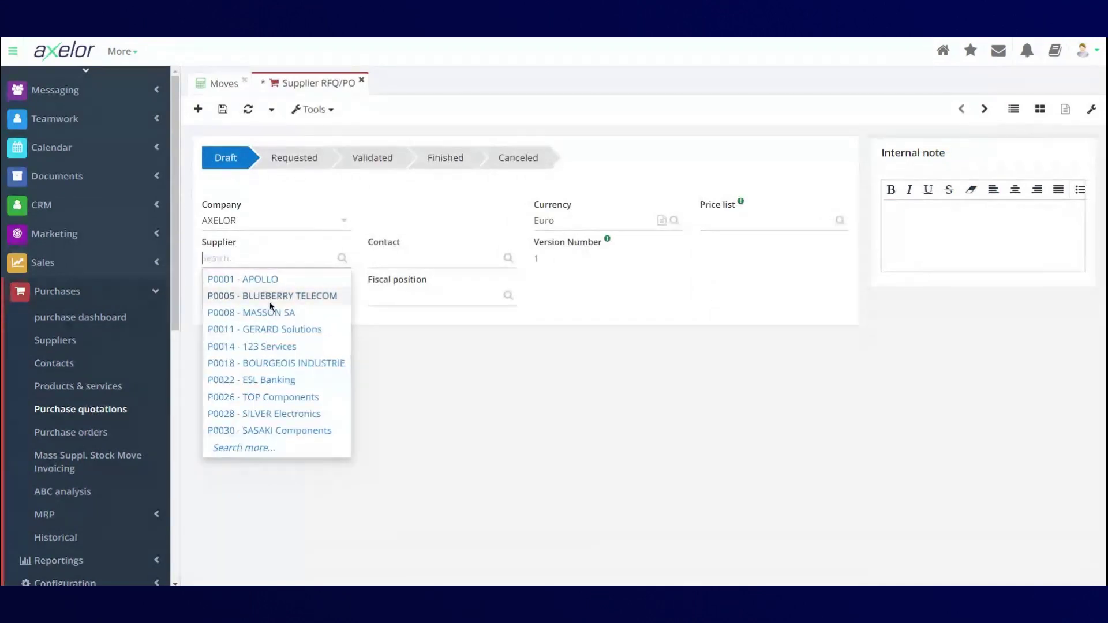
{"action": "left_click", "coordinate": [270, 296]}
{"action": "left_click", "coordinate": [258, 292]}
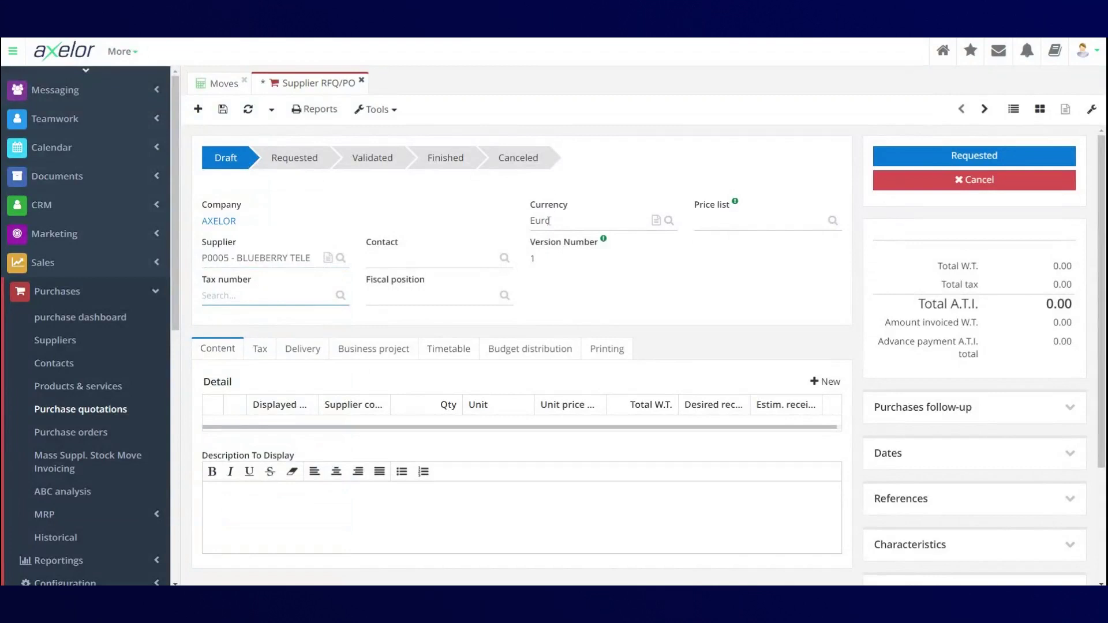
- Add a line for product [COMP-0002] Hard Disk SSD 100 Go to the quotation, with the supplier filter turned off
{"action": "left_click", "coordinate": [825, 382]}
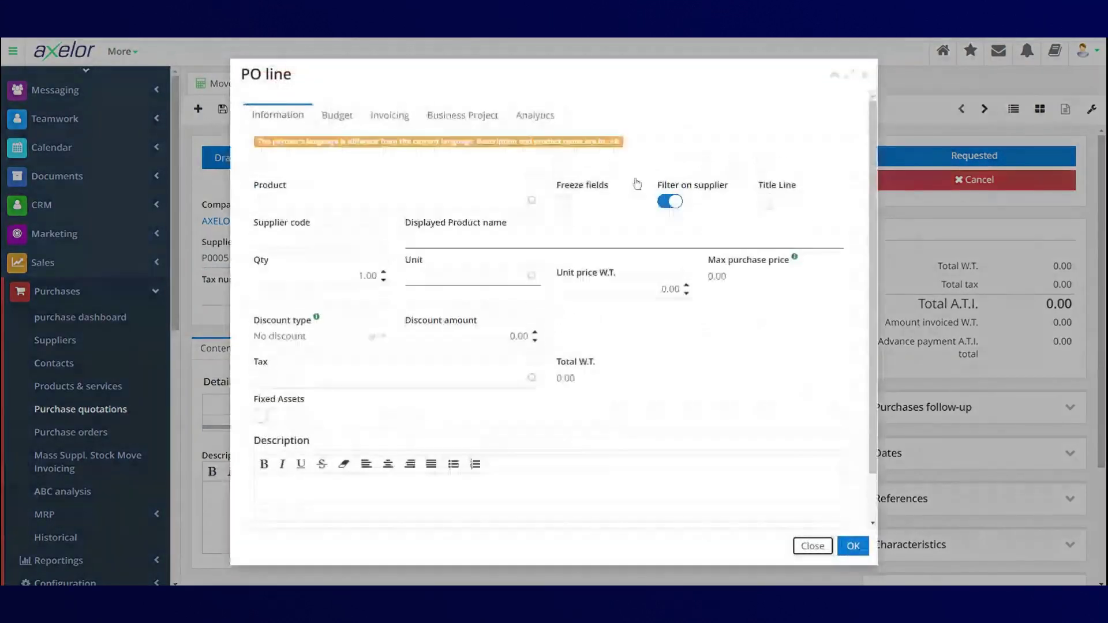
{"action": "left_click", "coordinate": [668, 201]}
{"action": "left_click", "coordinate": [346, 201]}
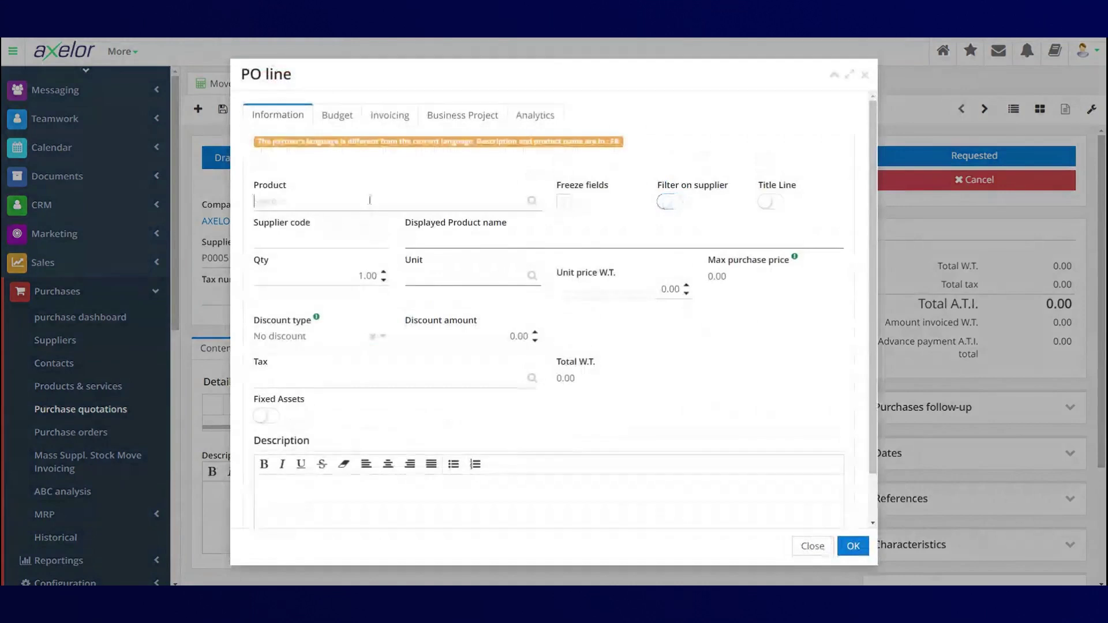
{"action": "left_click", "coordinate": [369, 267]}
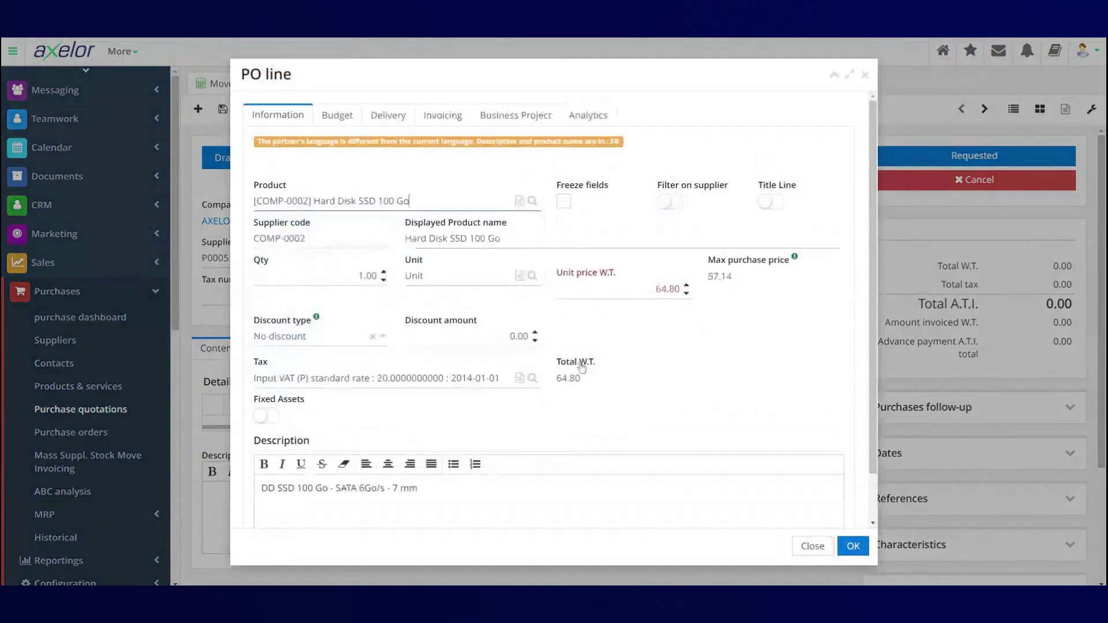
{"action": "left_click", "coordinate": [853, 547]}
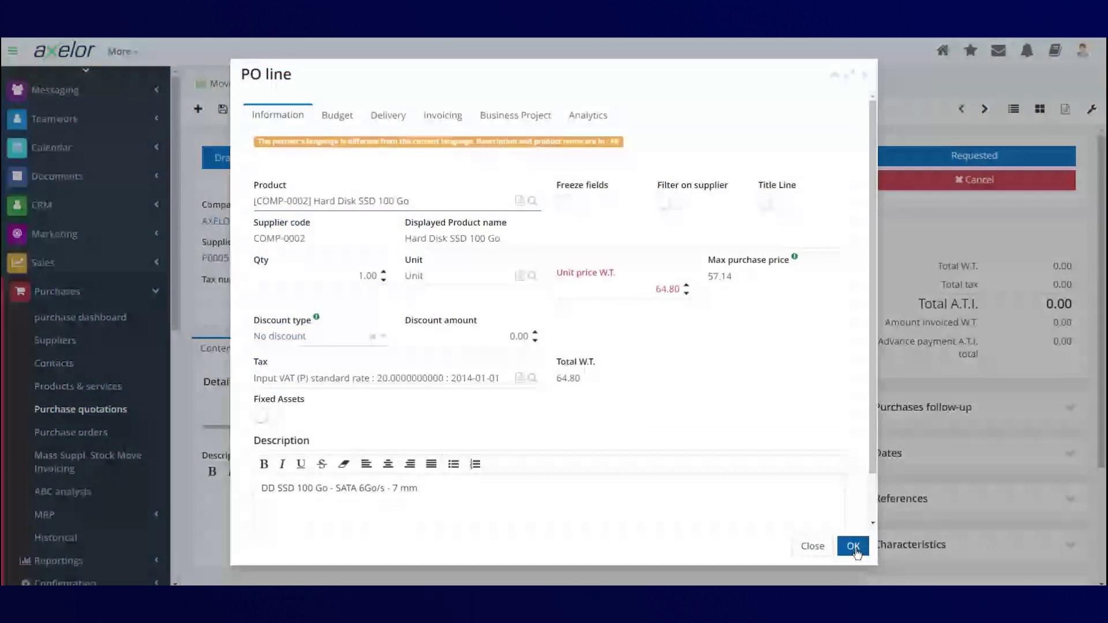
- Request and validate the purchase quotation, and open its incoming stock move
{"action": "left_click", "coordinate": [975, 158]}
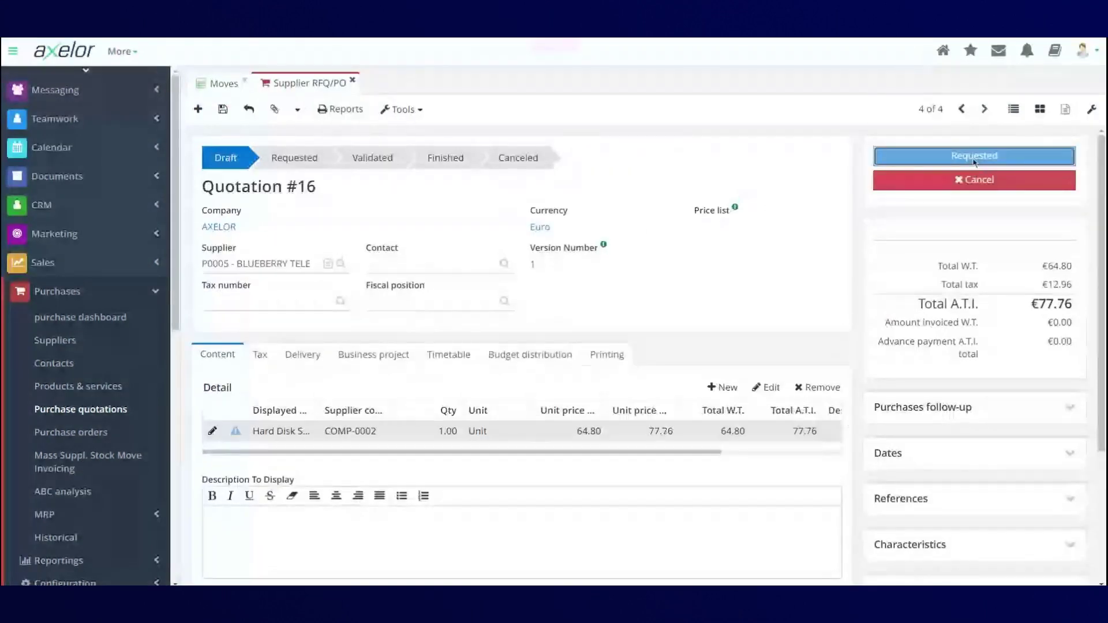
{"action": "left_click", "coordinate": [963, 180]}
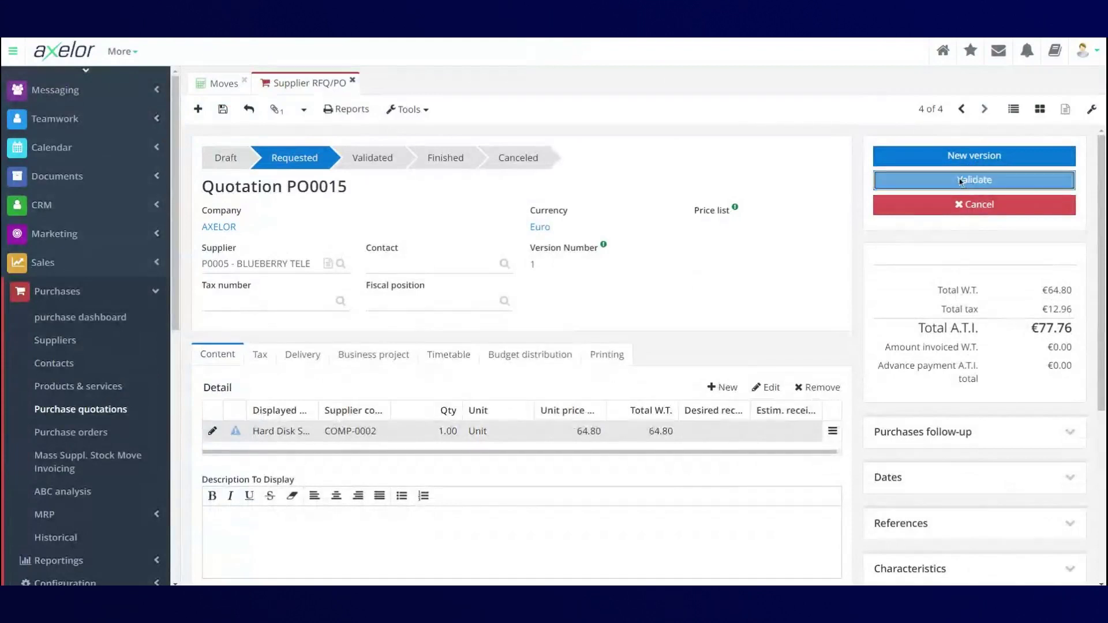
{"action": "left_click", "coordinate": [972, 158]}
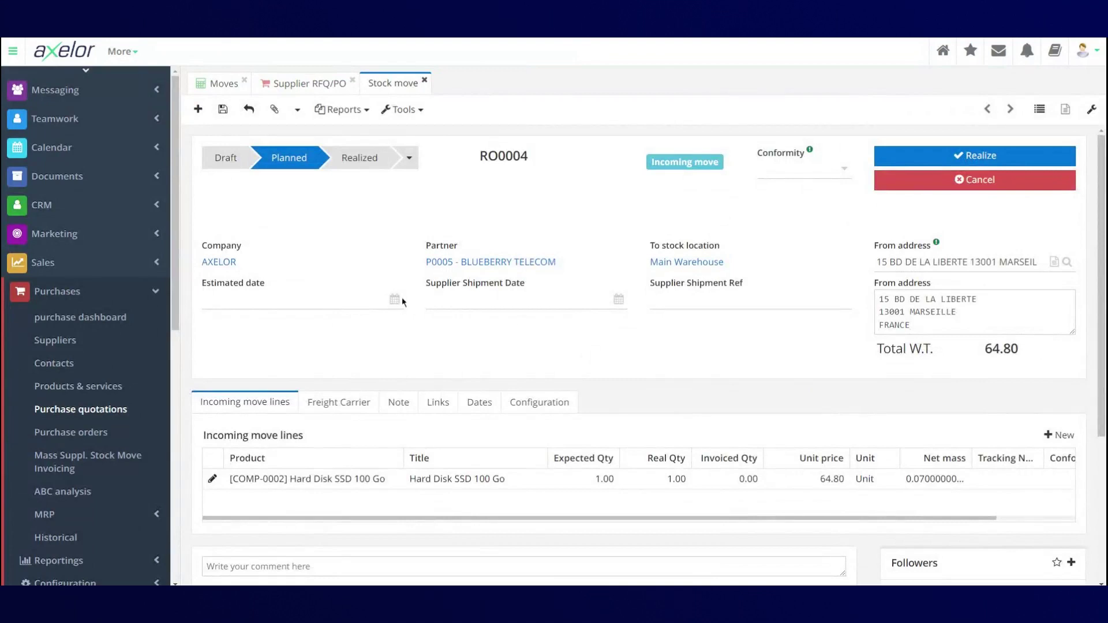
- Set the stock move's estimated date and supplier shipment date to 06/22/2023 and the supplier shipment reference to 12232
{"action": "left_click", "coordinate": [373, 301]}
{"action": "left_click", "coordinate": [310, 420]}
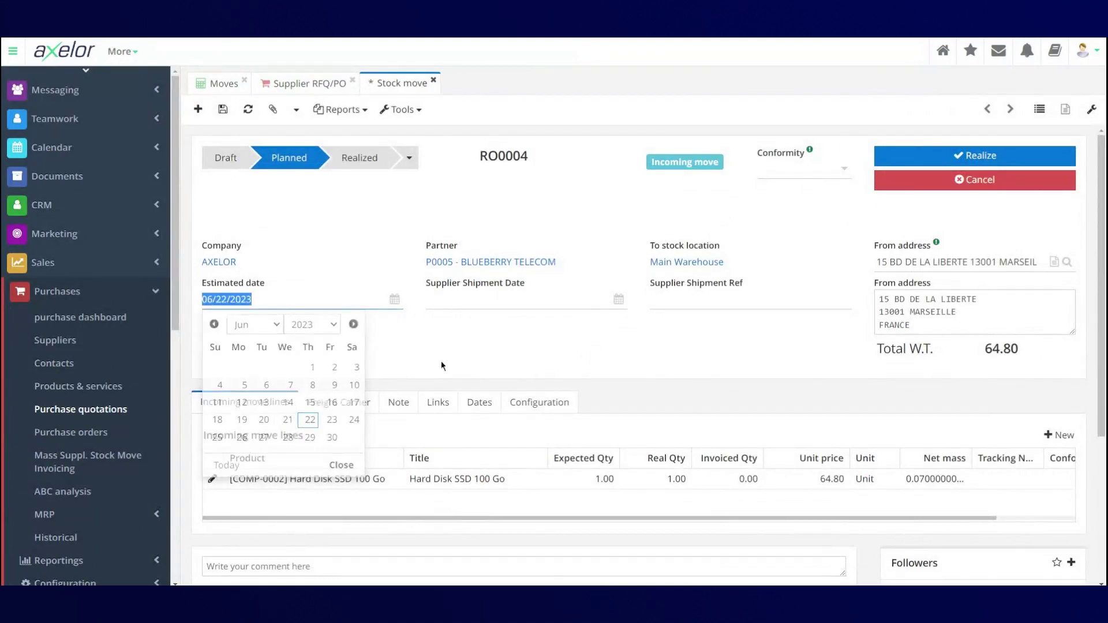
{"action": "left_click", "coordinate": [619, 300]}
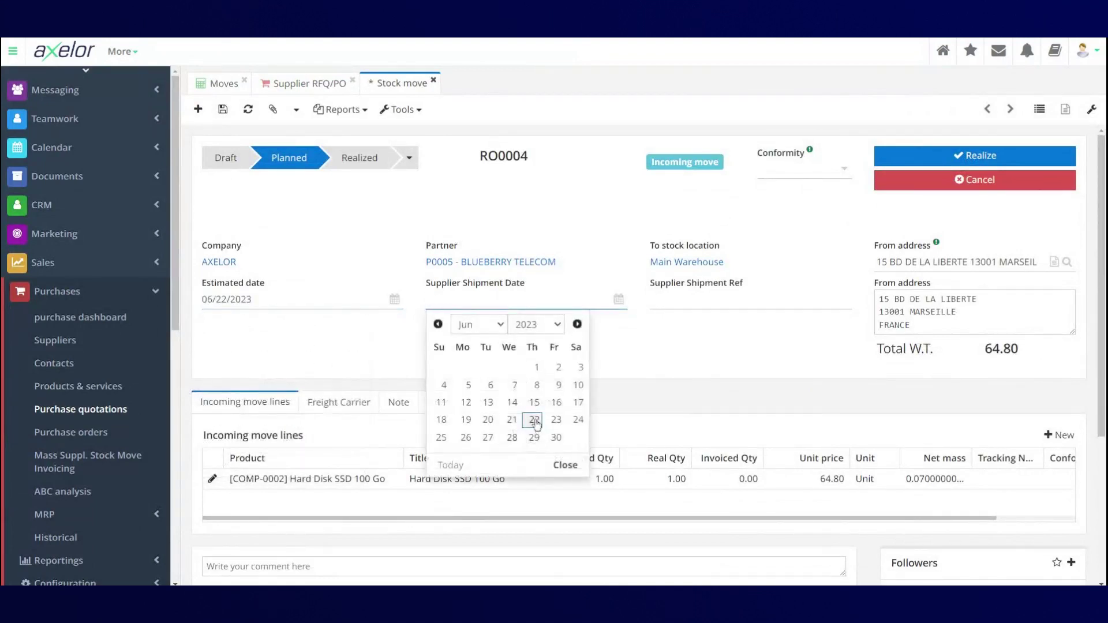
{"action": "left_click", "coordinate": [529, 421]}
{"action": "left_click", "coordinate": [743, 295]}
{"action": "type", "text": "12232"}
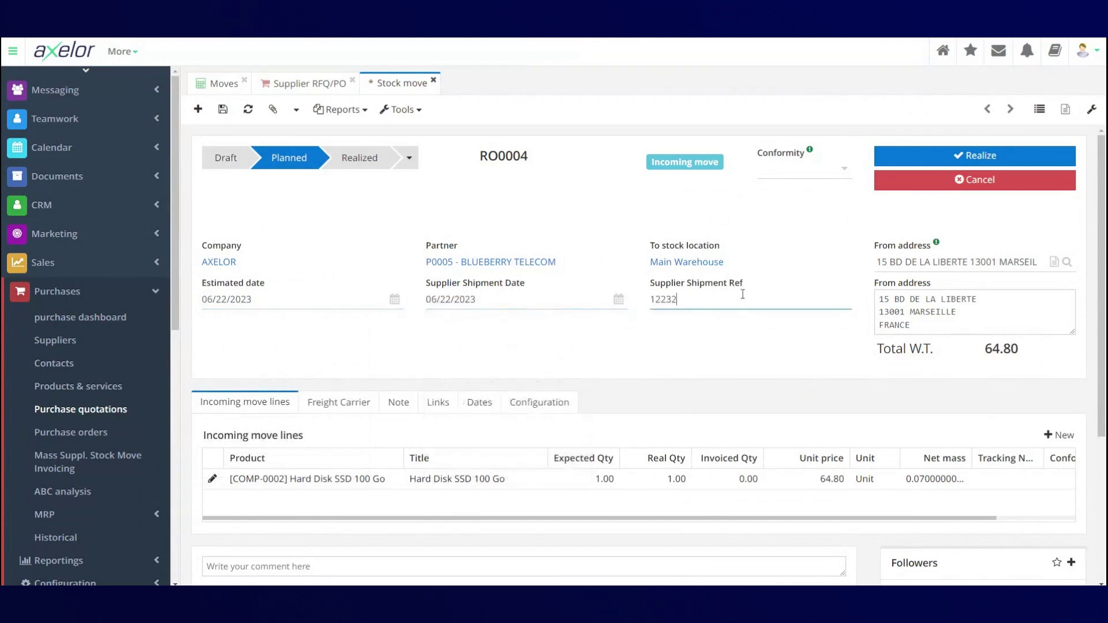
- Realize the incoming stock move and generate the supplier invoice from it
{"action": "left_click", "coordinate": [1038, 155]}
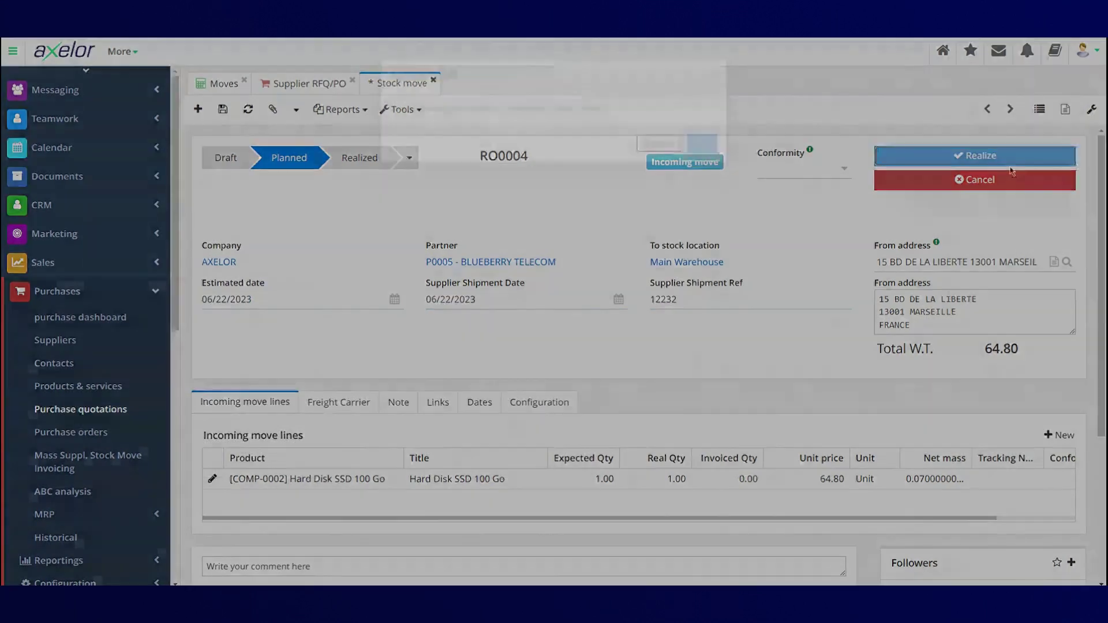
{"action": "left_click", "coordinate": [704, 143]}
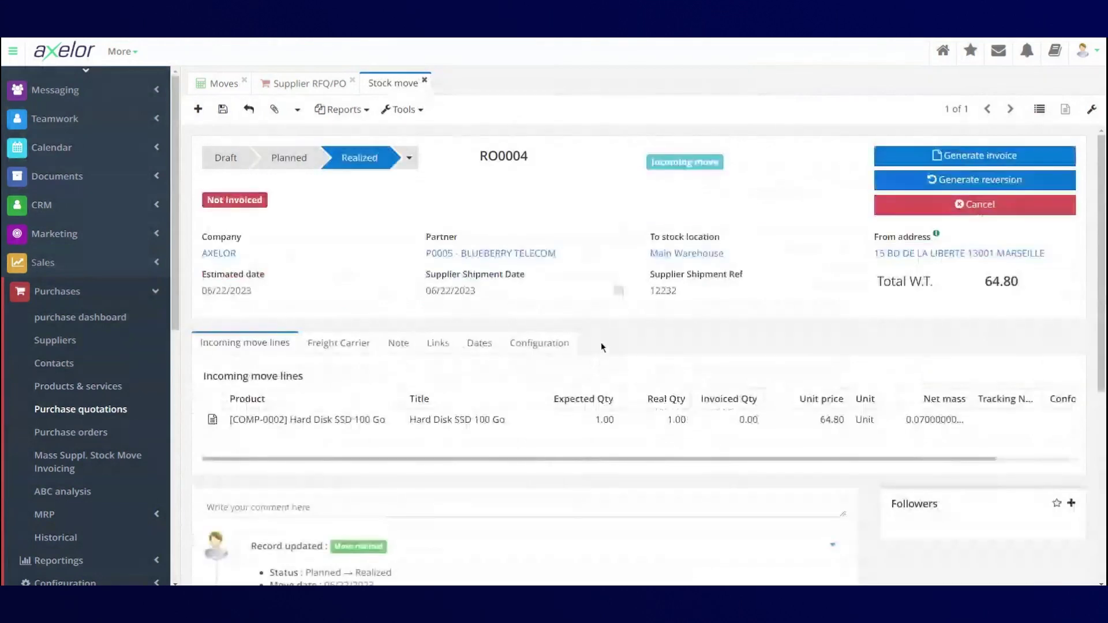
{"action": "left_click", "coordinate": [992, 162]}
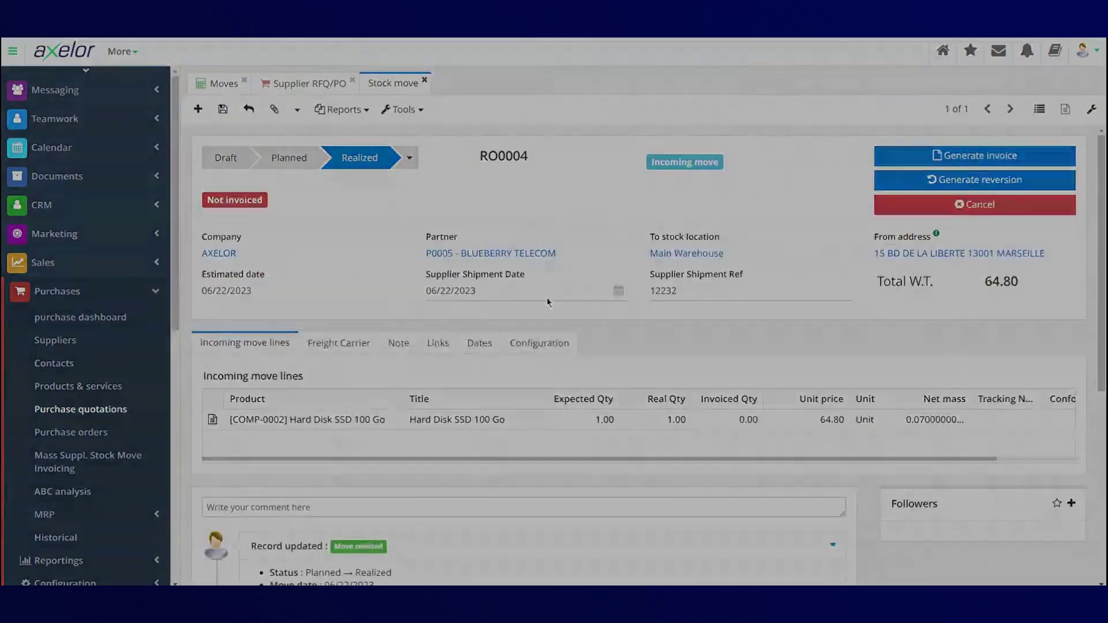
{"action": "left_click", "coordinate": [417, 188]}
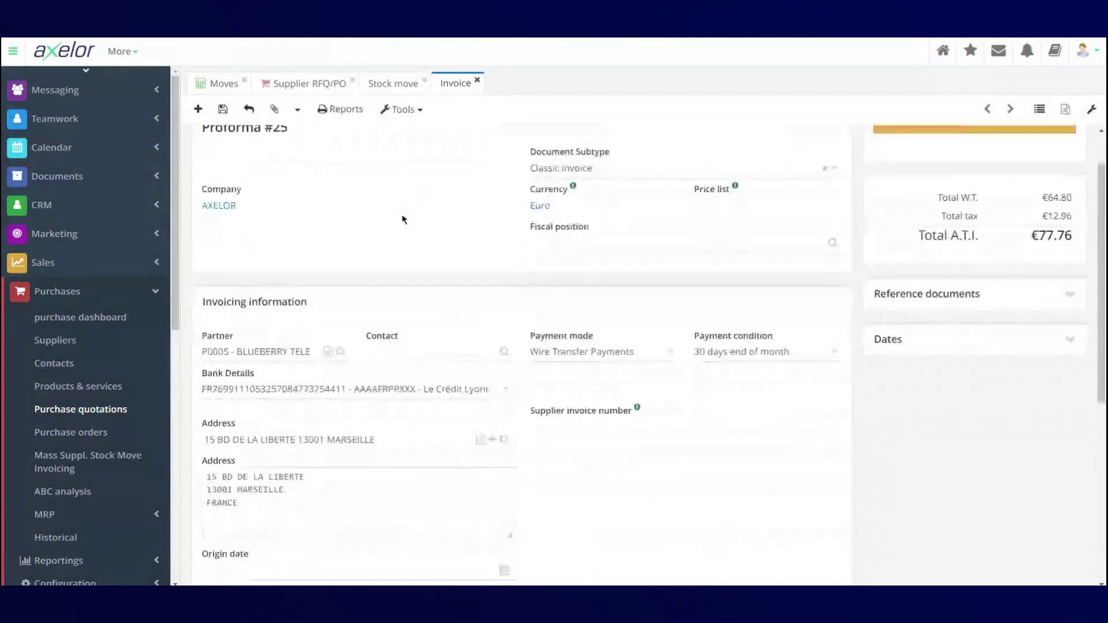
- Enter A128876B as the supplier invoice number and 06/22/2023 as the origin date of the invoice
{"action": "scroll", "coordinate": [402, 219], "scroll_direction": "up", "scroll_amount": 2}
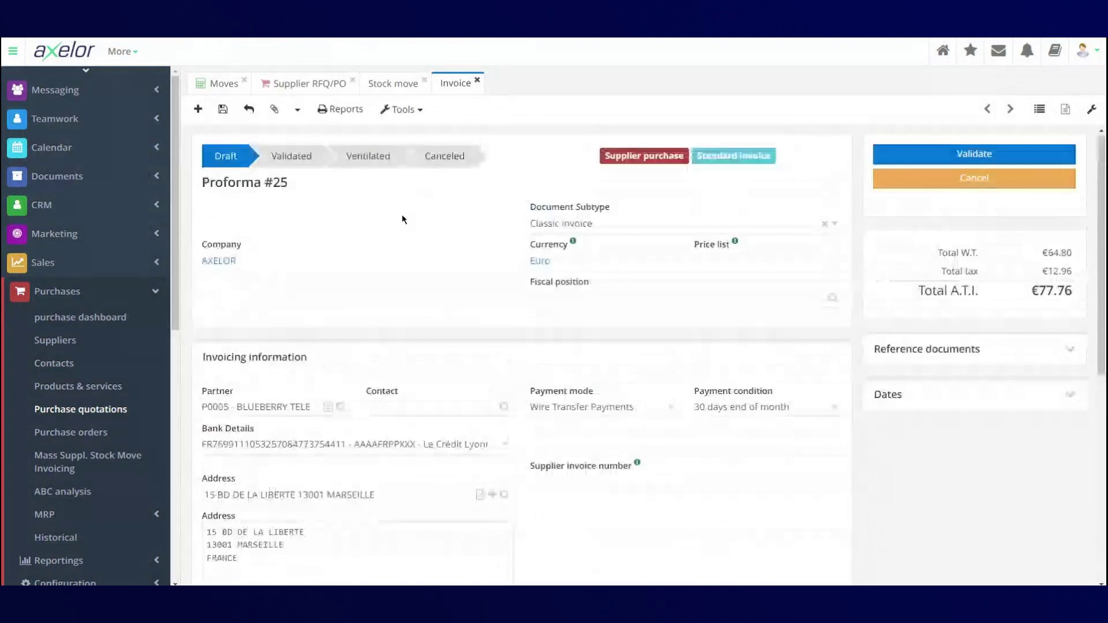
{"action": "scroll", "coordinate": [403, 219], "scroll_direction": "down", "scroll_amount": 3}
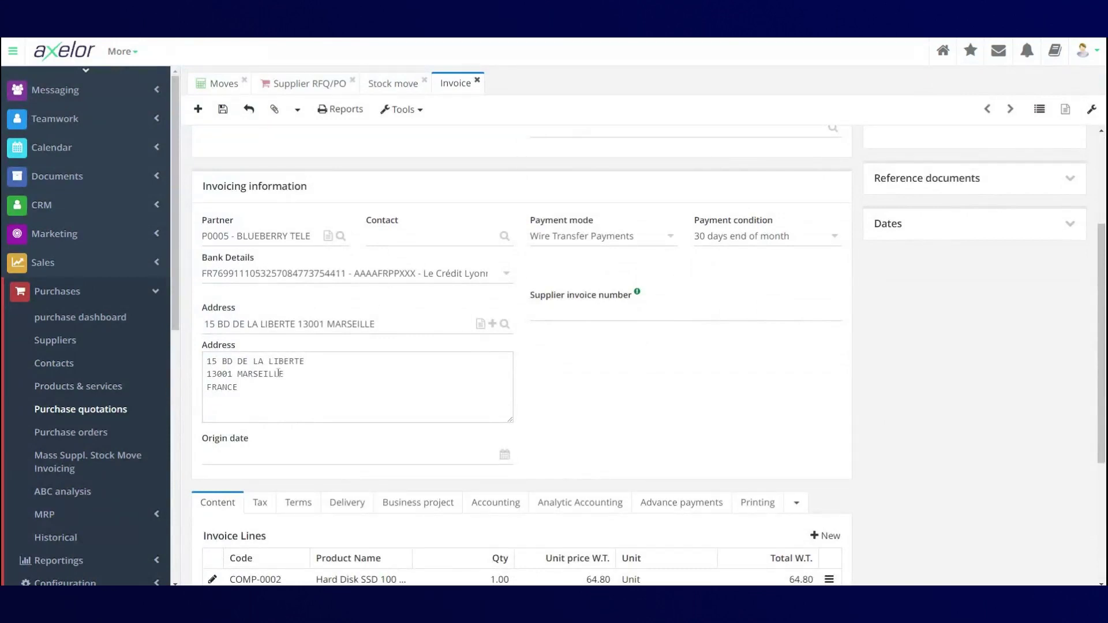
{"action": "left_click", "coordinate": [594, 312]}
{"action": "type", "text": "A12"}
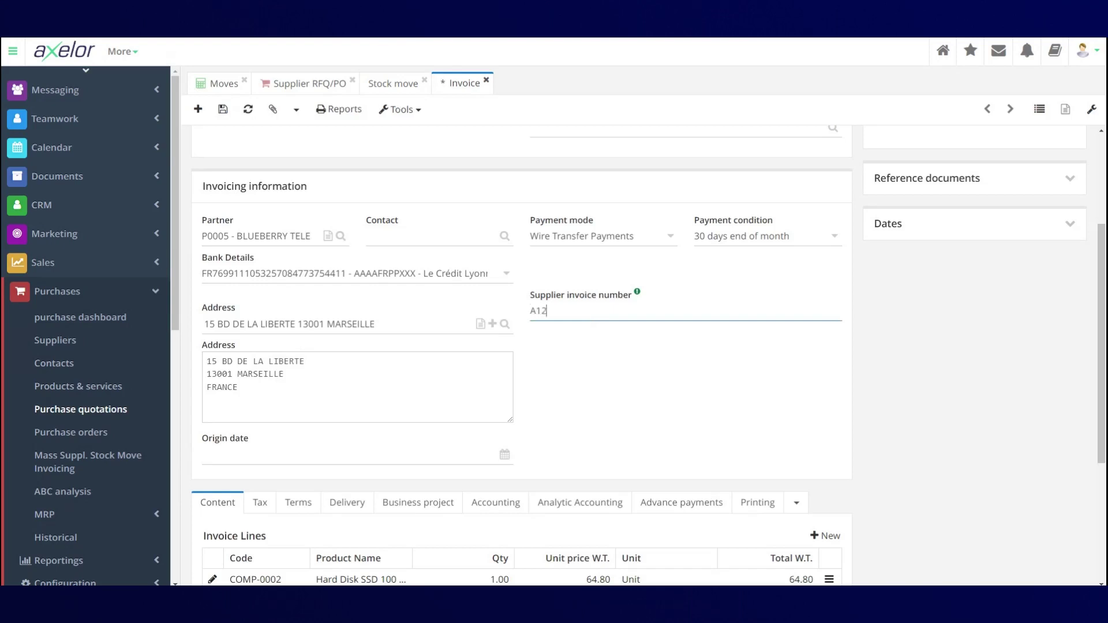
{"action": "type", "text": "8876B"}
{"action": "left_click", "coordinate": [591, 348]}
{"action": "left_click", "coordinate": [508, 459]}
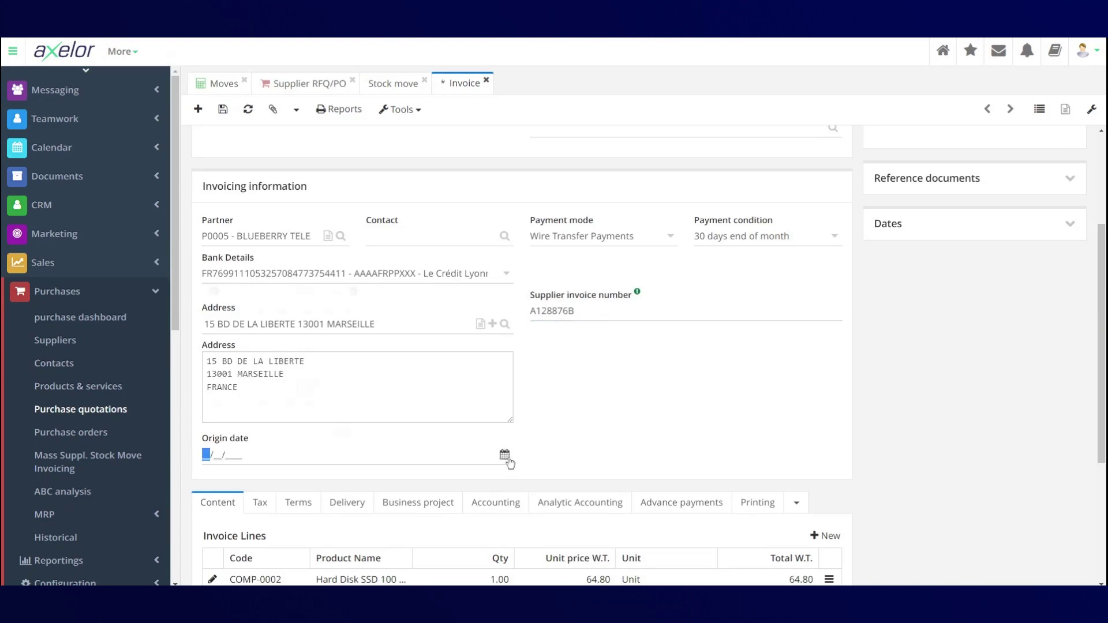
{"action": "left_click", "coordinate": [506, 456]}
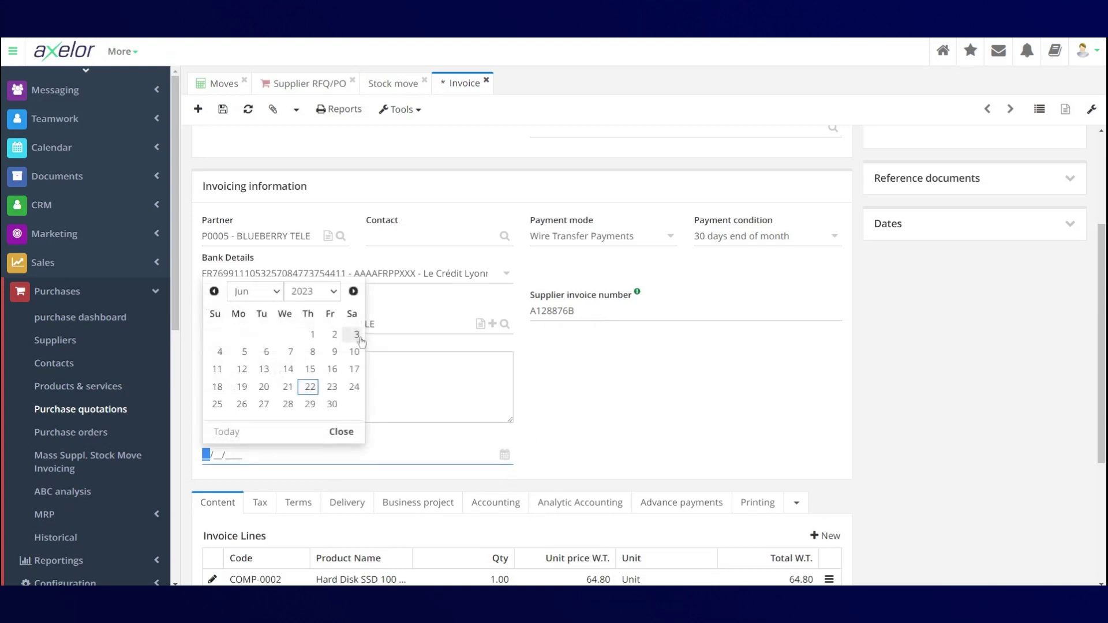
{"action": "left_click", "coordinate": [310, 387]}
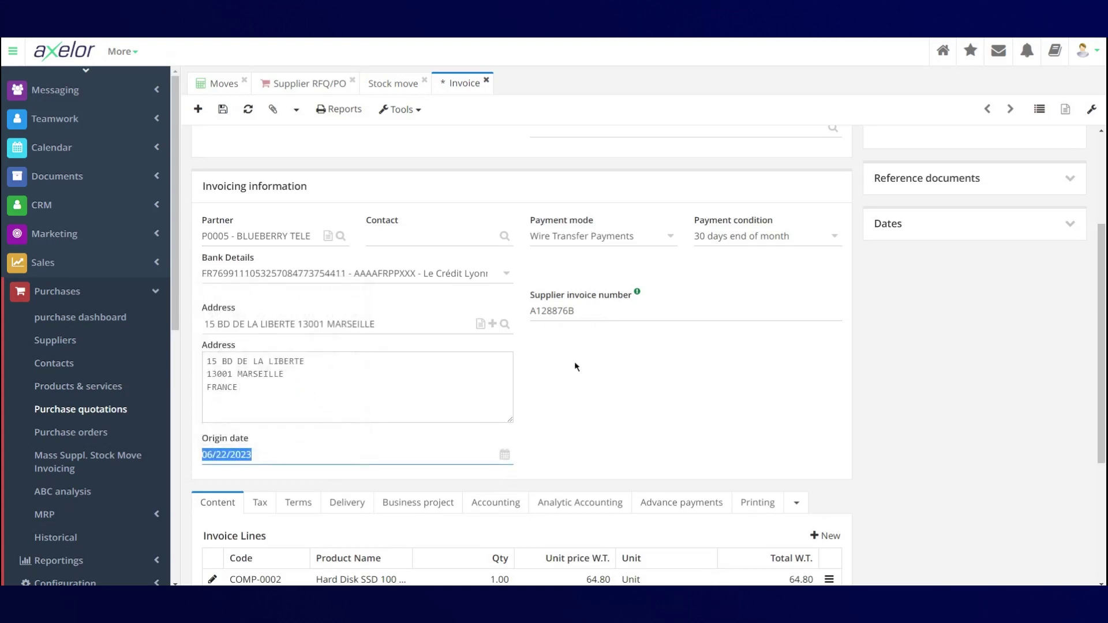
- Check the invoice lines and totals, and validate the supplier invoice
{"action": "scroll", "coordinate": [575, 366], "scroll_direction": "down", "scroll_amount": 3}
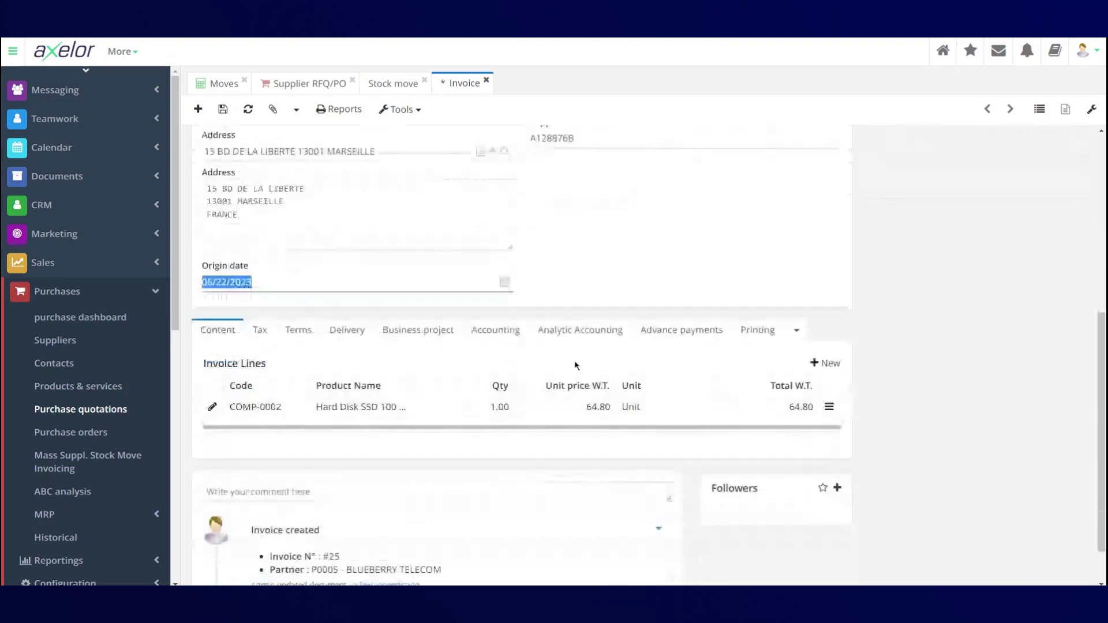
{"action": "scroll", "coordinate": [661, 416], "scroll_direction": "up", "scroll_amount": 4}
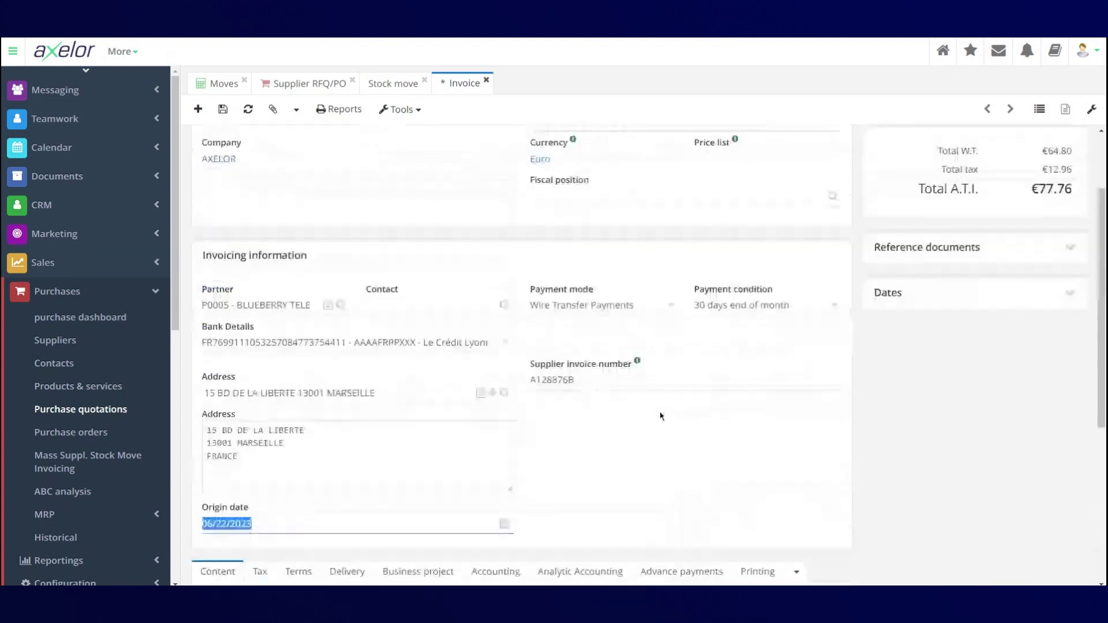
{"action": "scroll", "coordinate": [661, 415], "scroll_direction": "up", "scroll_amount": 2}
{"action": "left_click", "coordinate": [982, 157]}
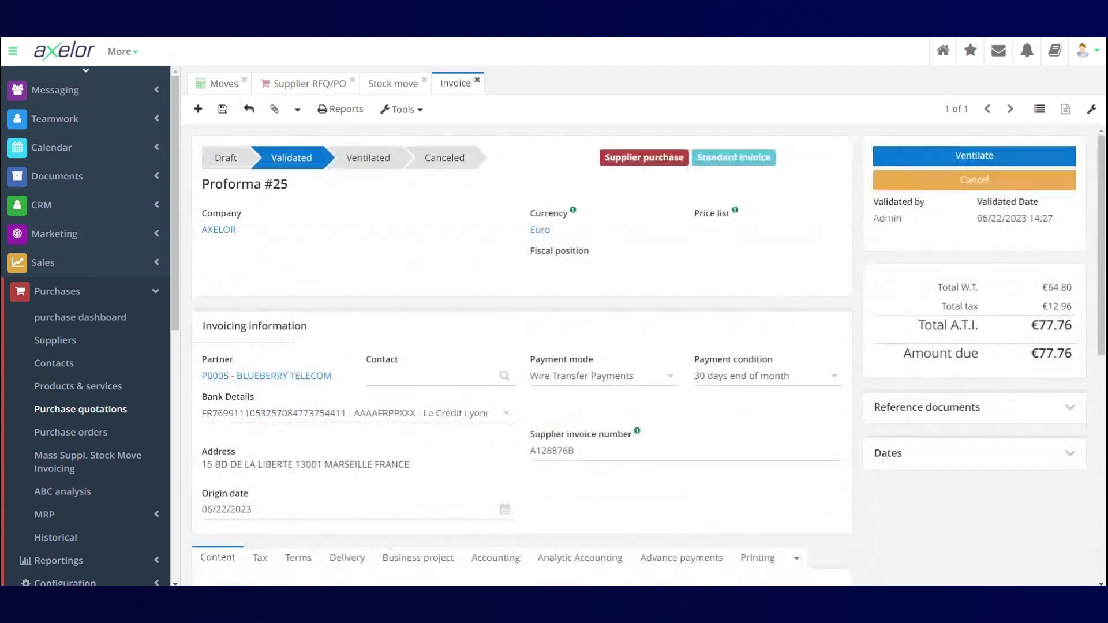
- Try to ventilate the validated supplier invoice
{"action": "scroll", "coordinate": [681, 278], "scroll_direction": "down", "scroll_amount": 1}
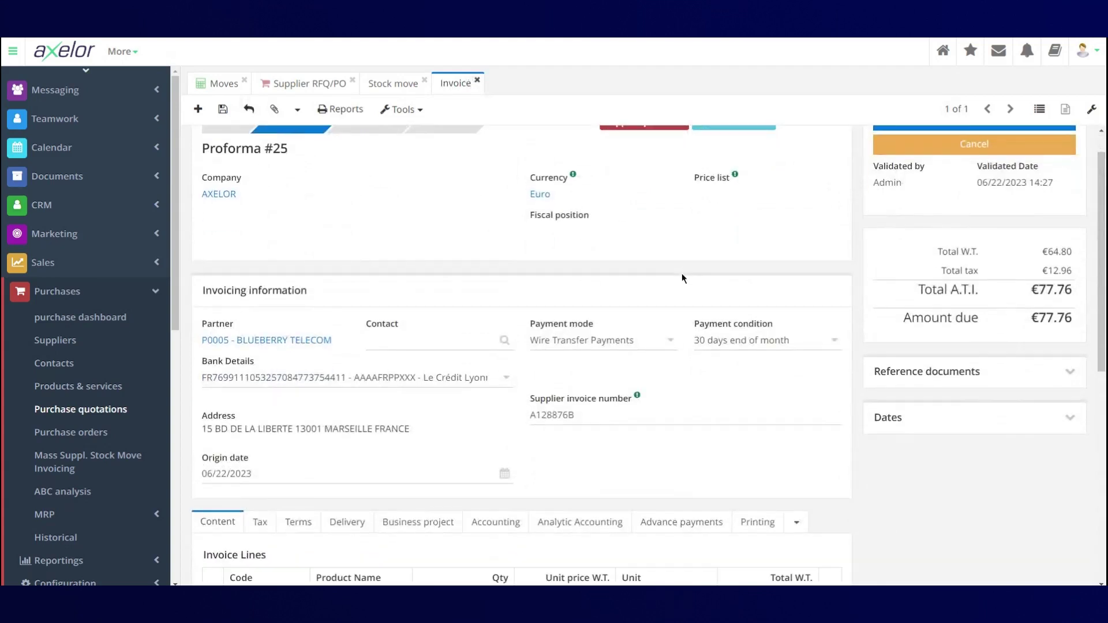
{"action": "scroll", "coordinate": [682, 279], "scroll_direction": "down", "scroll_amount": 3}
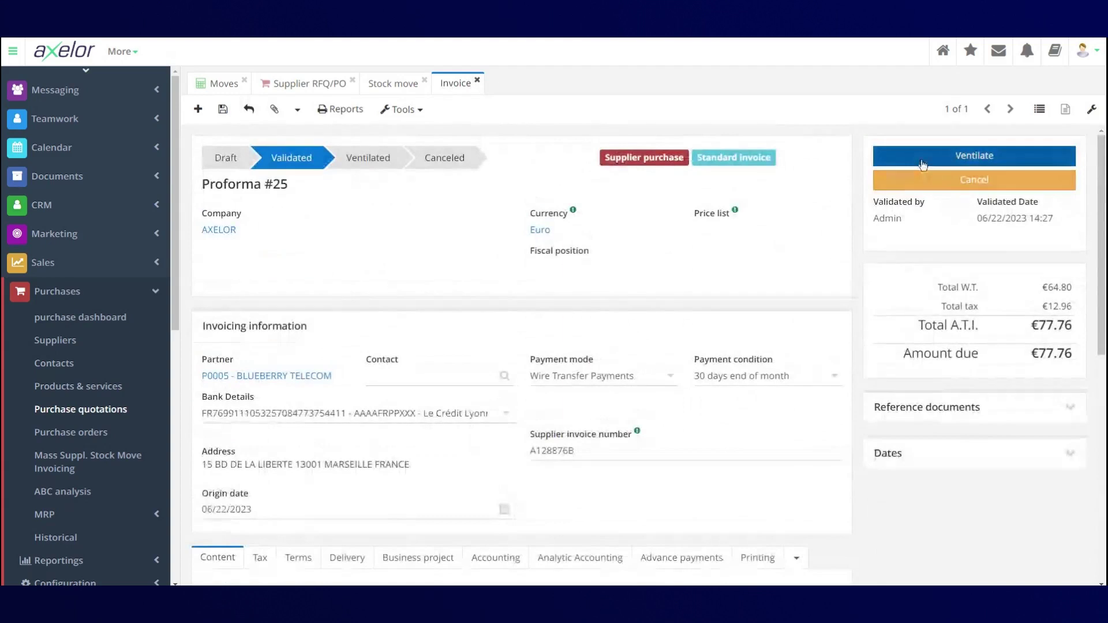
{"action": "left_click", "coordinate": [974, 155]}
{"action": "left_click", "coordinate": [655, 148]}
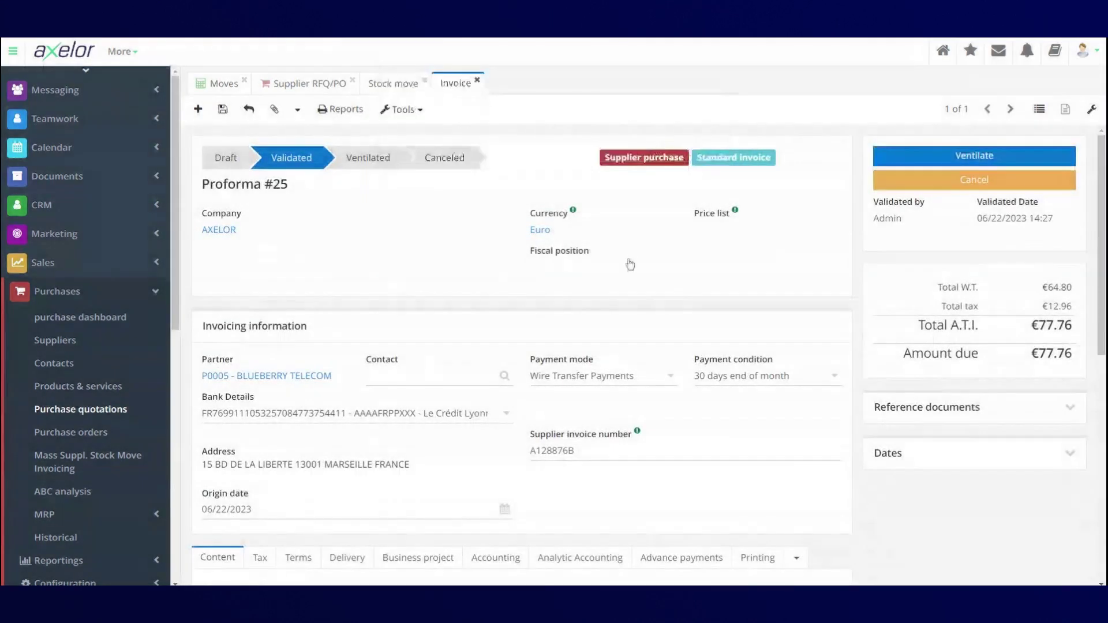
{"action": "scroll", "coordinate": [626, 283], "scroll_direction": "down", "scroll_amount": 2}
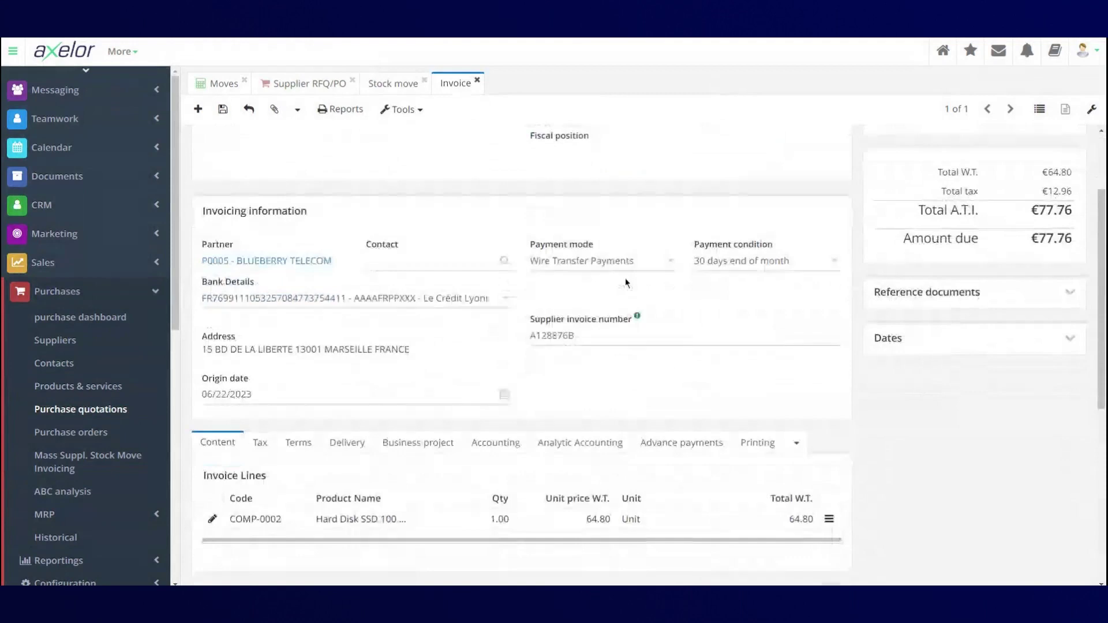
{"action": "scroll", "coordinate": [625, 278], "scroll_direction": "up", "scroll_amount": 2}
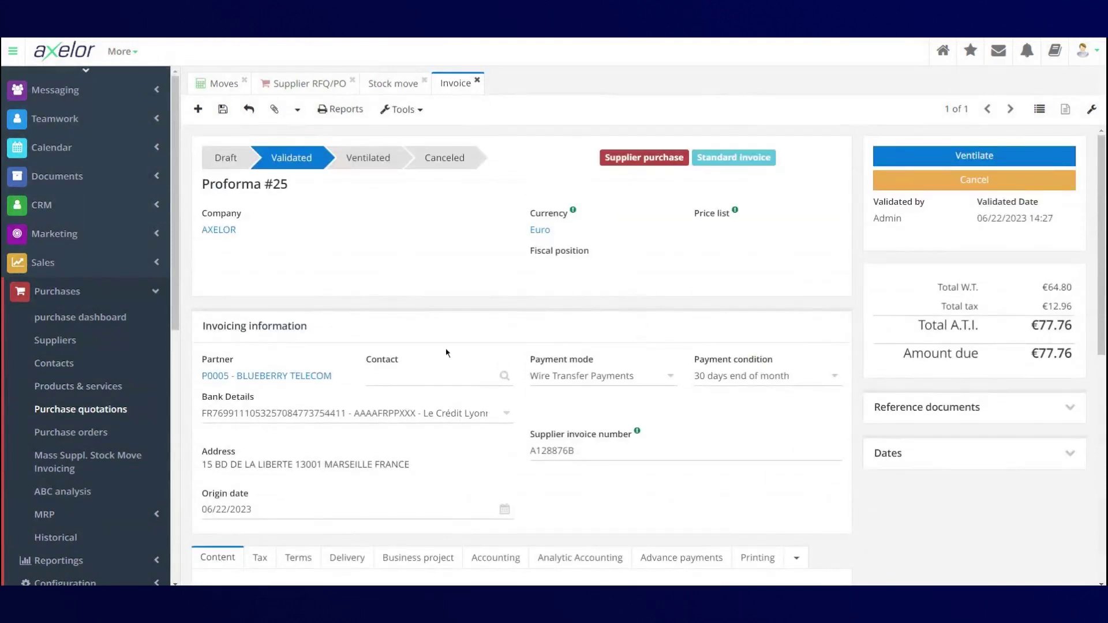
- Review the journal and partner account in the validated invoice's accounting details, including the selectable partner accounts
{"action": "scroll", "coordinate": [446, 352], "scroll_direction": "down", "scroll_amount": 2}
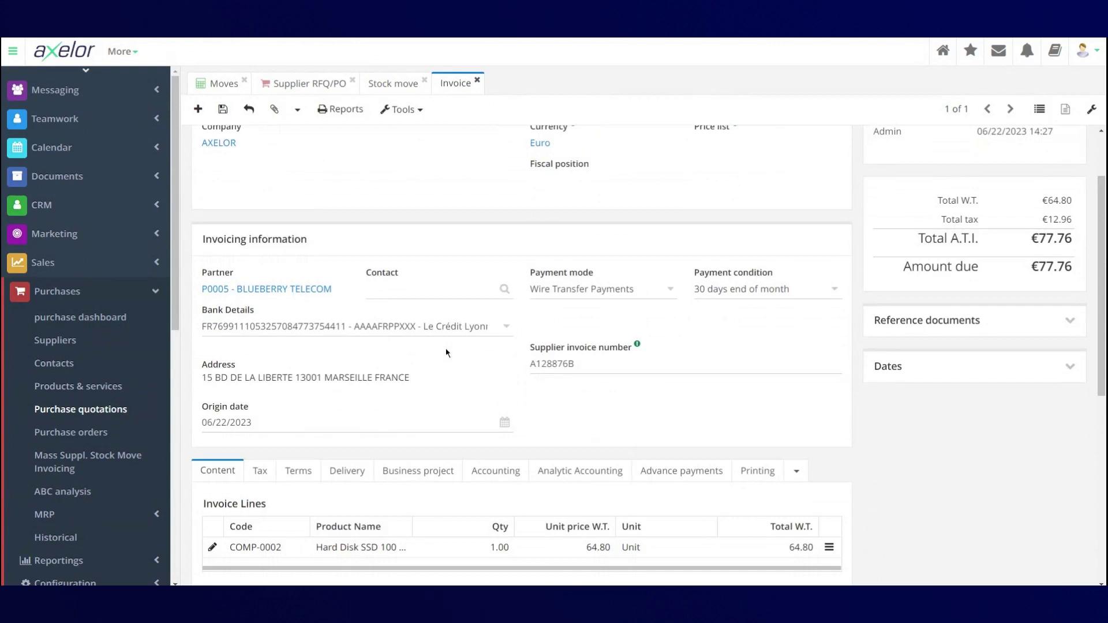
{"action": "left_click", "coordinate": [495, 442]}
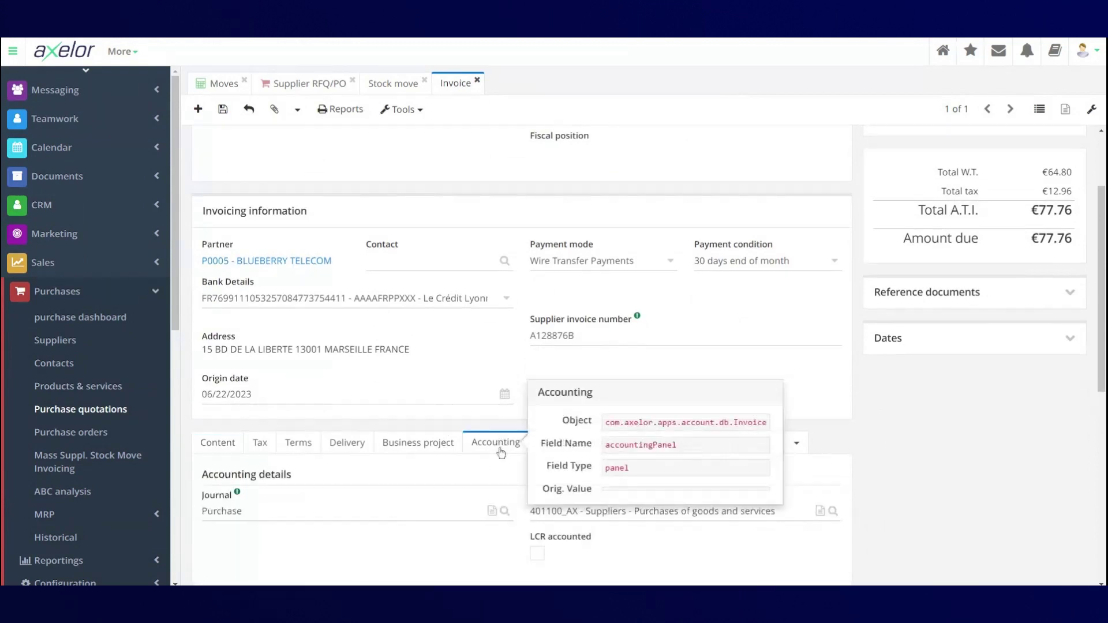
{"action": "scroll", "coordinate": [501, 453], "scroll_direction": "down", "scroll_amount": 1}
{"action": "scroll", "coordinate": [501, 453], "scroll_direction": "down", "scroll_amount": 1}
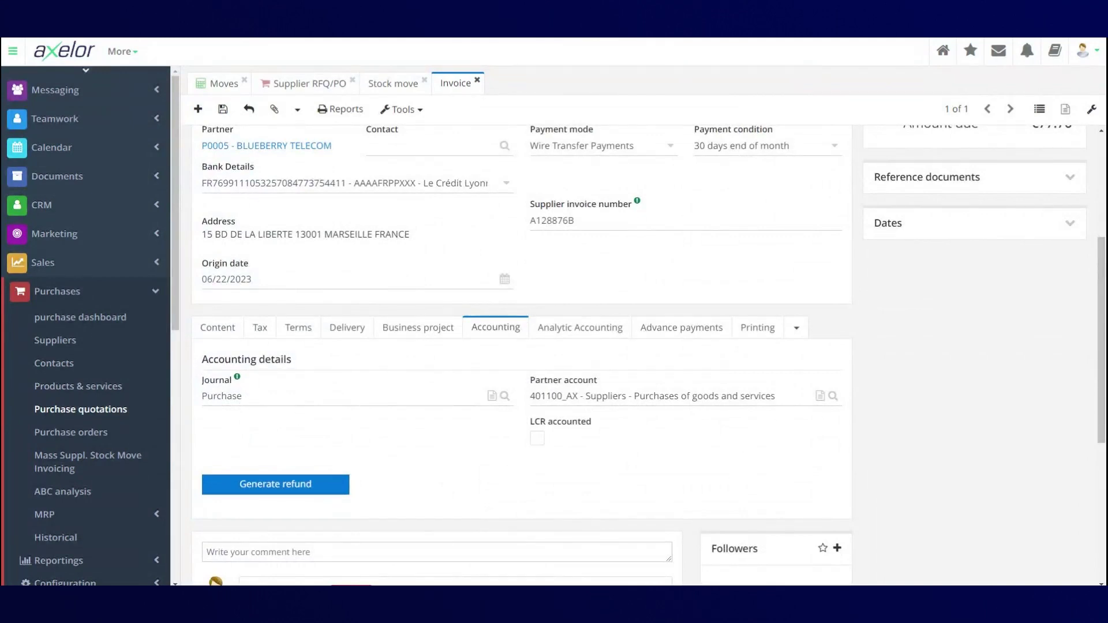
{"action": "left_click", "coordinate": [784, 401]}
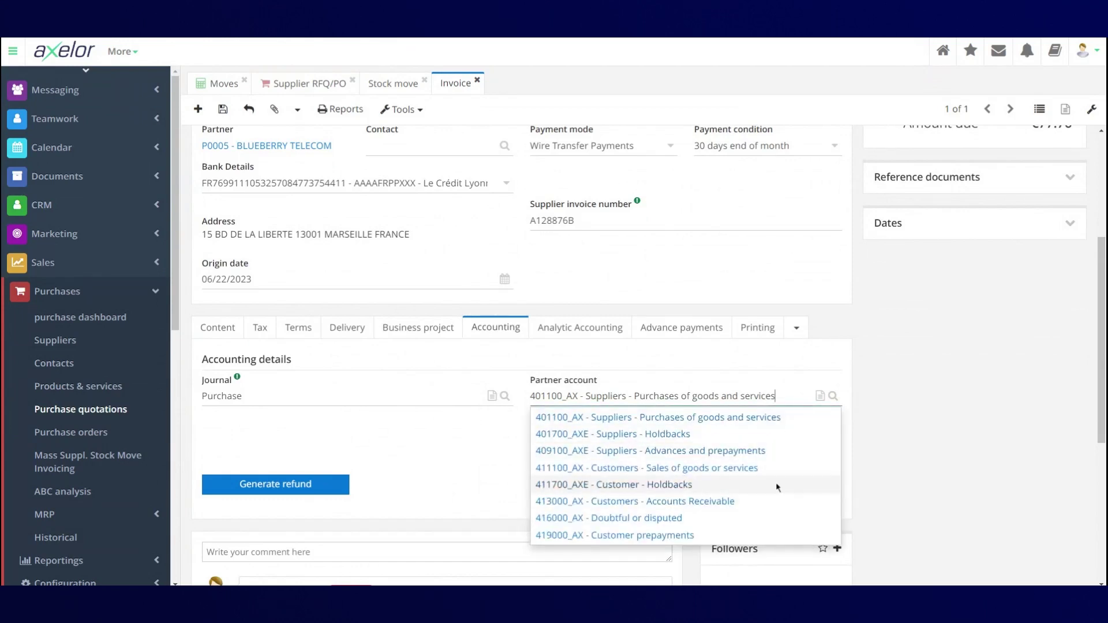
{"action": "left_click", "coordinate": [445, 496]}
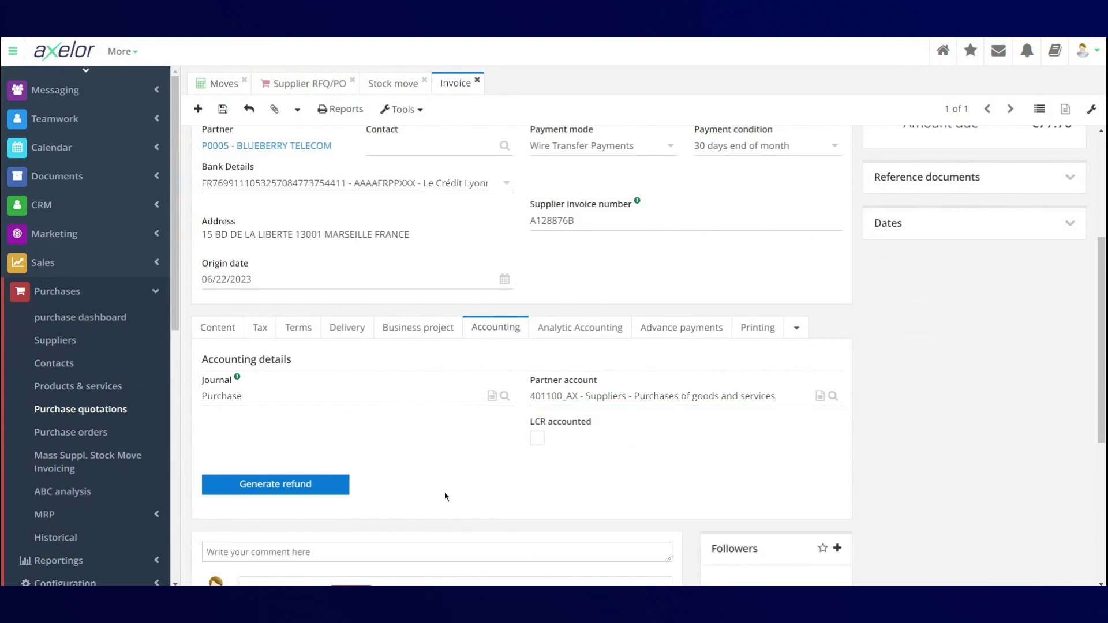
{"action": "mouse_move", "coordinate": [550, 388]}
{"action": "left_click", "coordinate": [789, 393]}
{"action": "left_click", "coordinate": [394, 438]}
- Inspect the COMP-0002 invoice line and the accounting account assigned to it, and close the line
{"action": "left_click", "coordinate": [212, 328]}
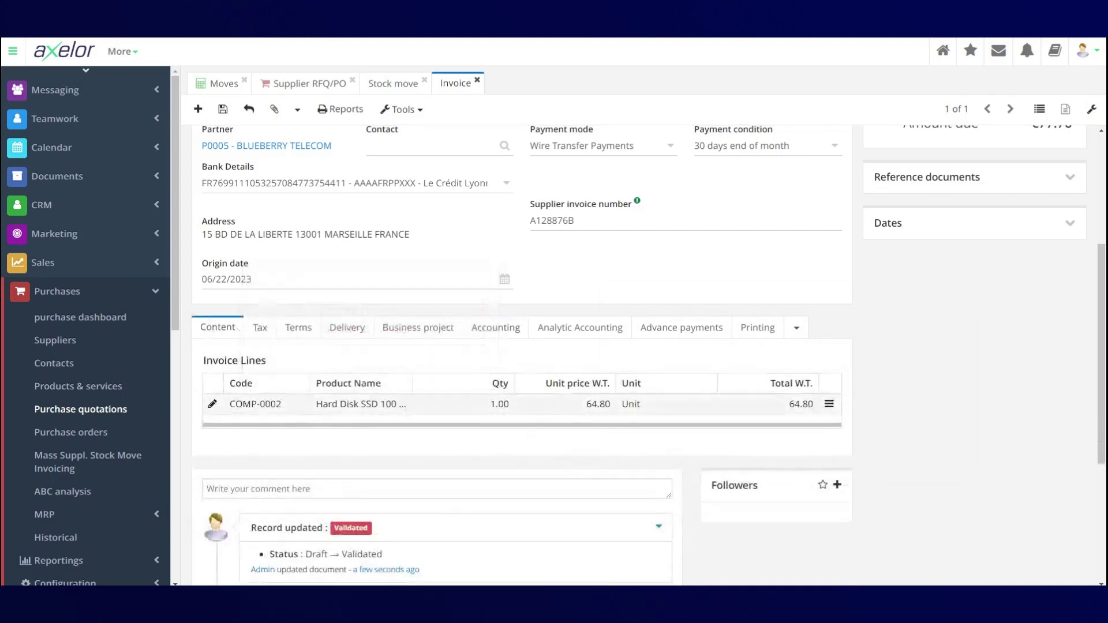
{"action": "double_click", "coordinate": [405, 403]}
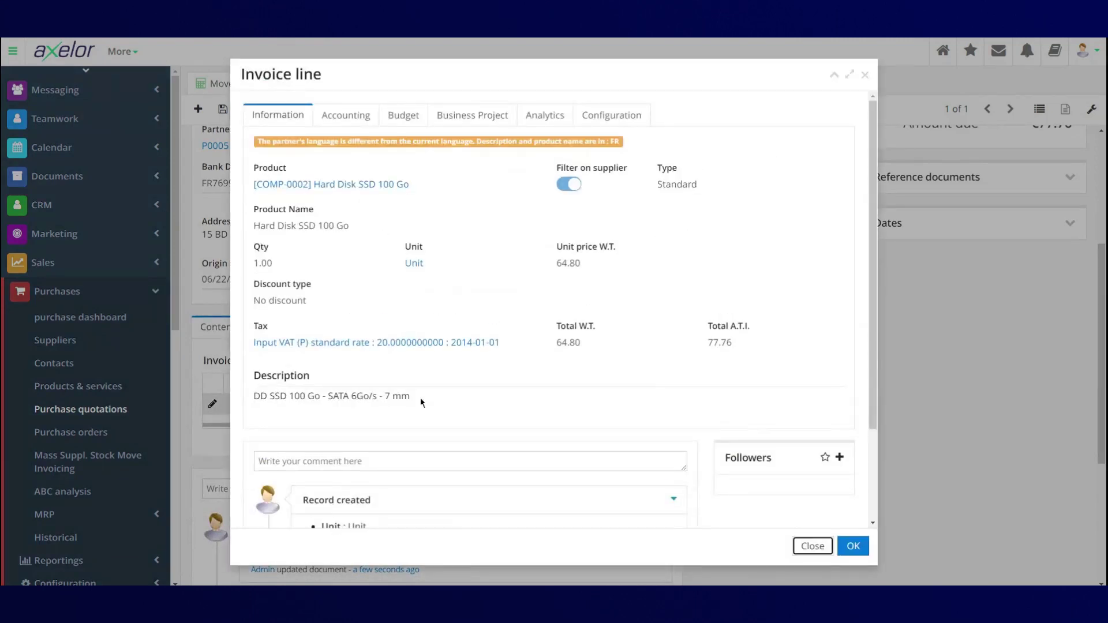
{"action": "left_click", "coordinate": [335, 116]}
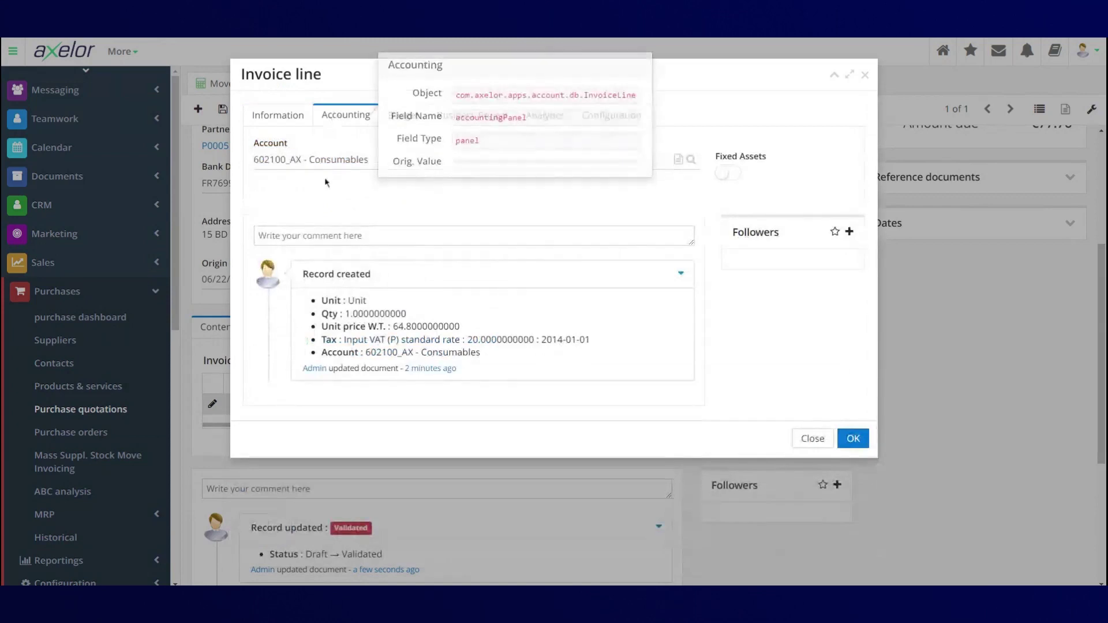
{"action": "left_click", "coordinate": [323, 160]}
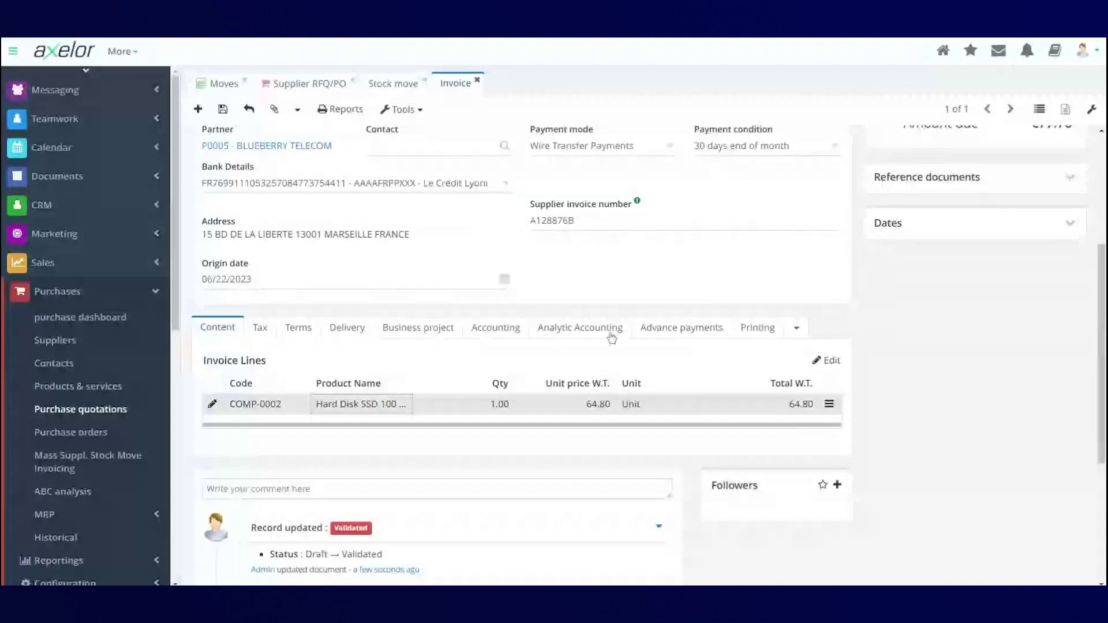
- Ventilate the supplier invoice and open the account move generated in its accounting details
{"action": "scroll", "coordinate": [612, 338], "scroll_direction": "up", "scroll_amount": 5}
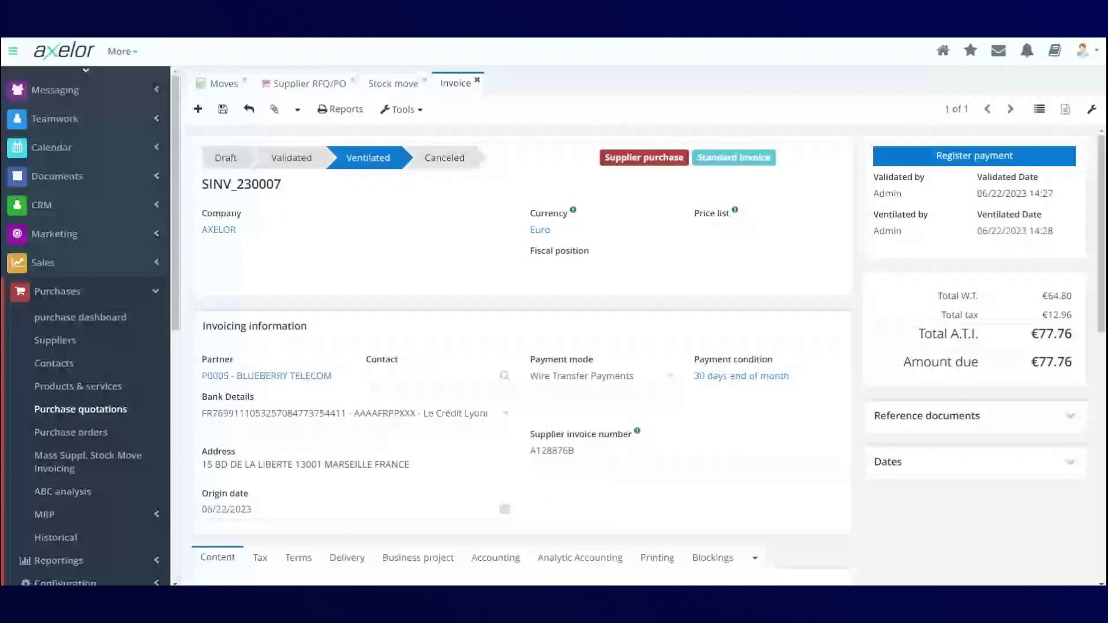
{"action": "scroll", "coordinate": [643, 264], "scroll_direction": "down", "scroll_amount": 5}
{"action": "left_click", "coordinate": [486, 340]}
{"action": "scroll", "coordinate": [245, 330], "scroll_direction": "down", "scroll_amount": 2}
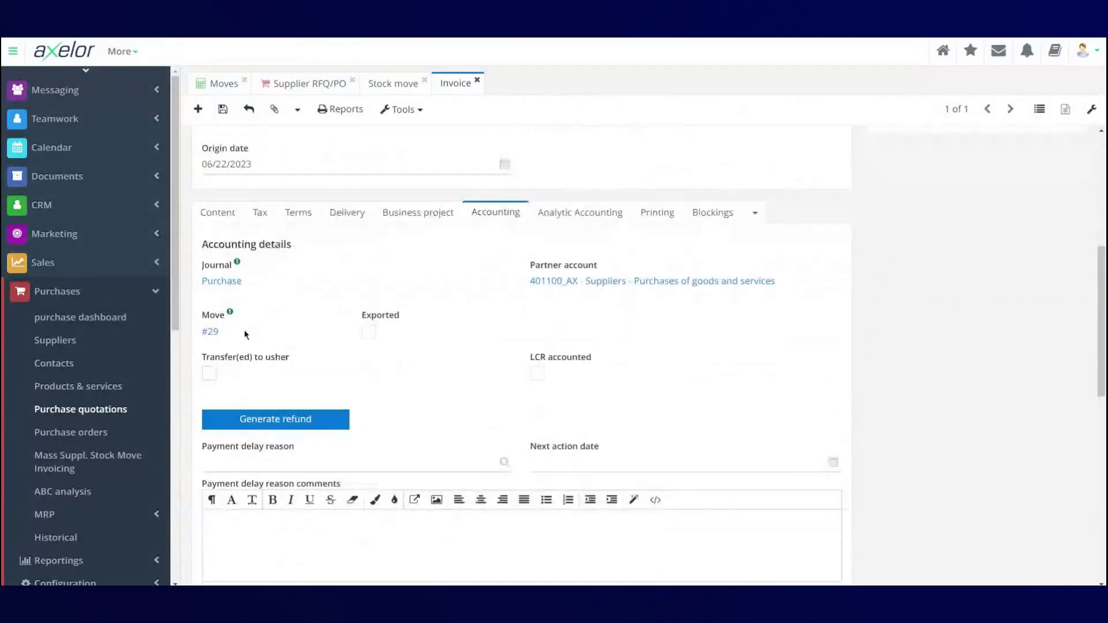
{"action": "left_click", "coordinate": [210, 333]}
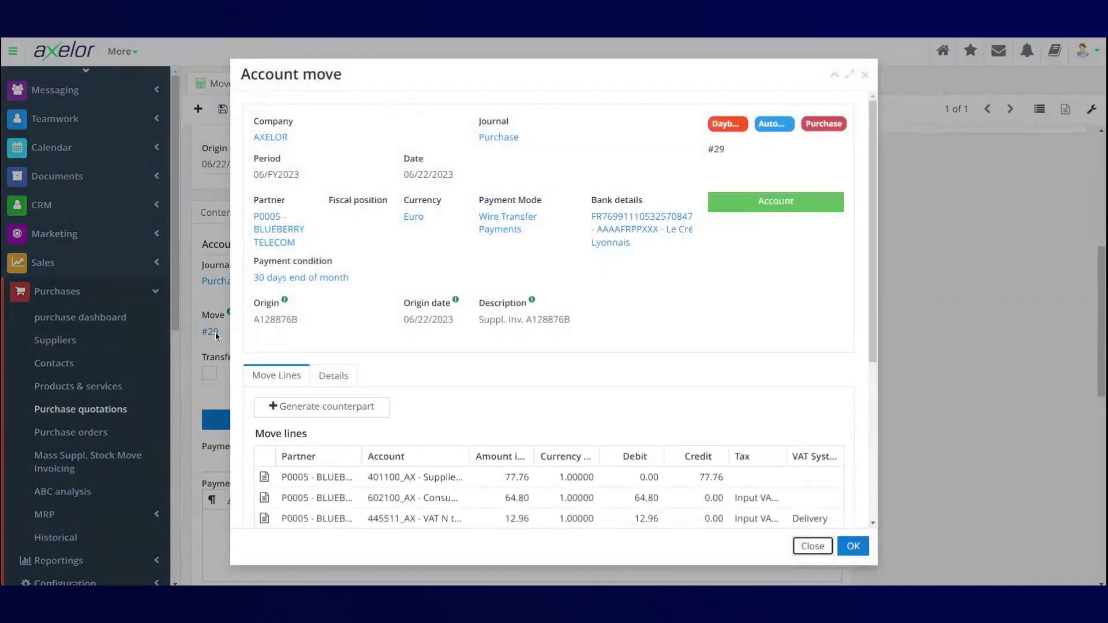
- Examine the purchase move's lines with the account column widened to show full names, and close the move
{"action": "scroll", "coordinate": [430, 384], "scroll_direction": "down", "scroll_amount": 3}
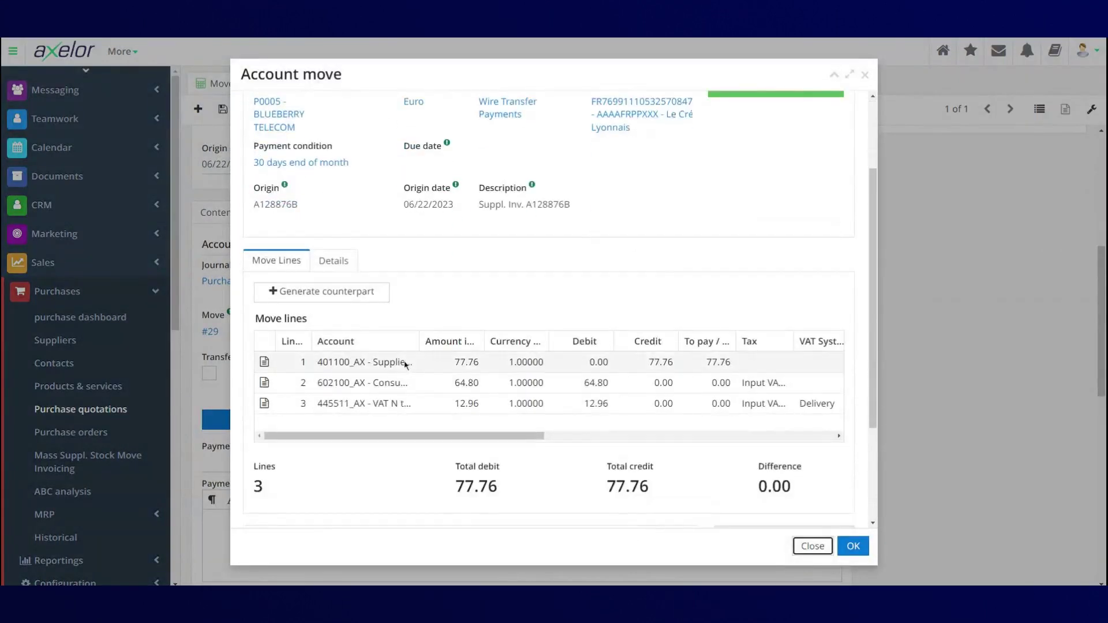
{"action": "double_click", "coordinate": [419, 341]}
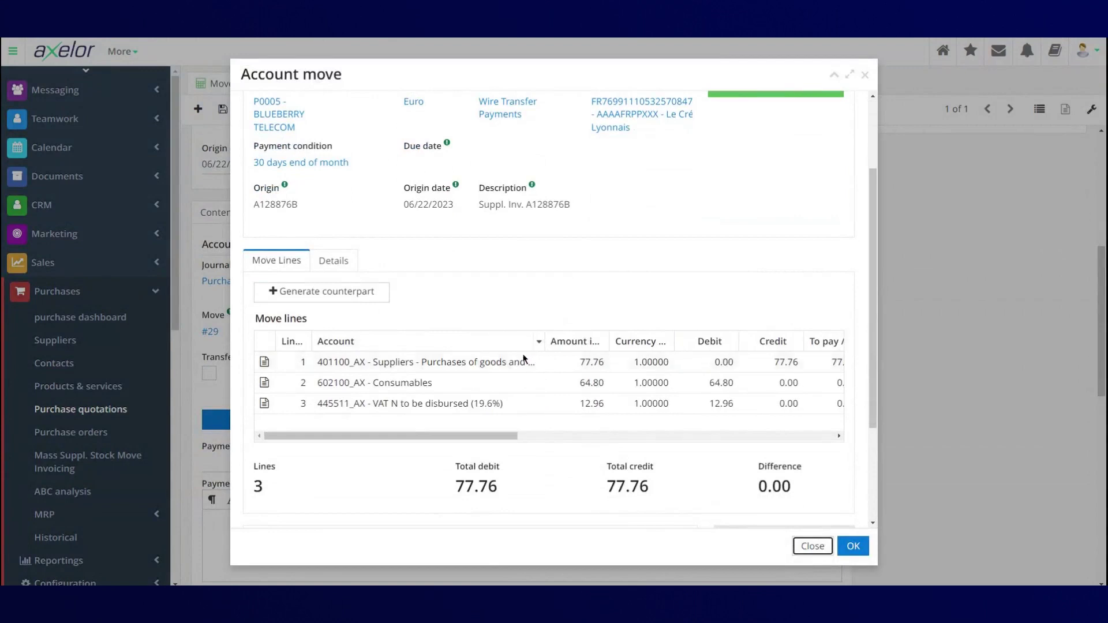
{"action": "mouse_move", "coordinate": [469, 435]}
{"action": "left_mouse_down"}
{"action": "mouse_move", "coordinate": [621, 445]}
{"action": "mouse_move", "coordinate": [451, 435]}
{"action": "left_mouse_up"}
{"action": "left_click_drag", "start_coordinate": [452, 435], "coordinate": [758, 440]}
{"action": "scroll", "coordinate": [759, 440], "scroll_direction": "up", "scroll_amount": 3}
{"action": "left_click", "coordinate": [853, 546]}
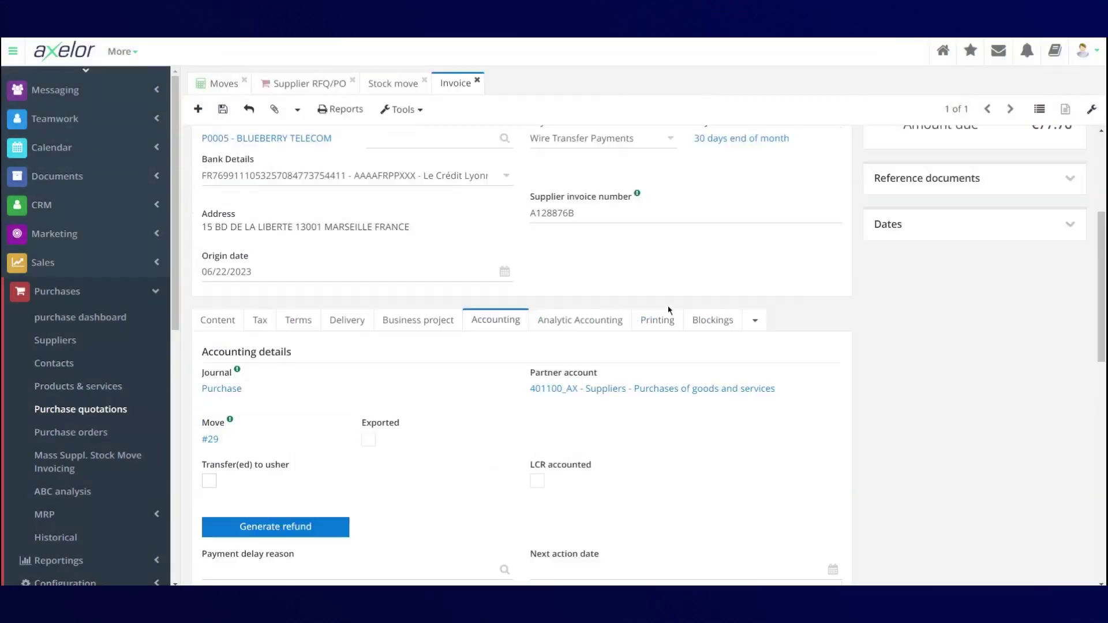
- View the payment registration form of the ventilated invoice and close it without registering a payment
{"action": "scroll", "coordinate": [669, 311], "scroll_direction": "up", "scroll_amount": 3}
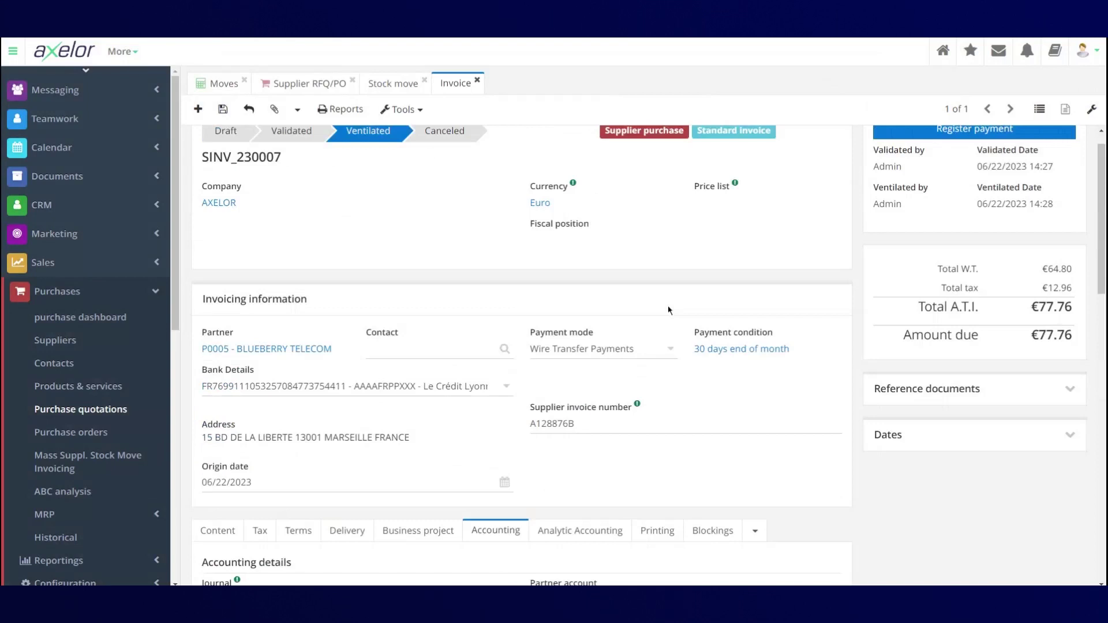
{"action": "scroll", "coordinate": [669, 310], "scroll_direction": "up", "scroll_amount": 1}
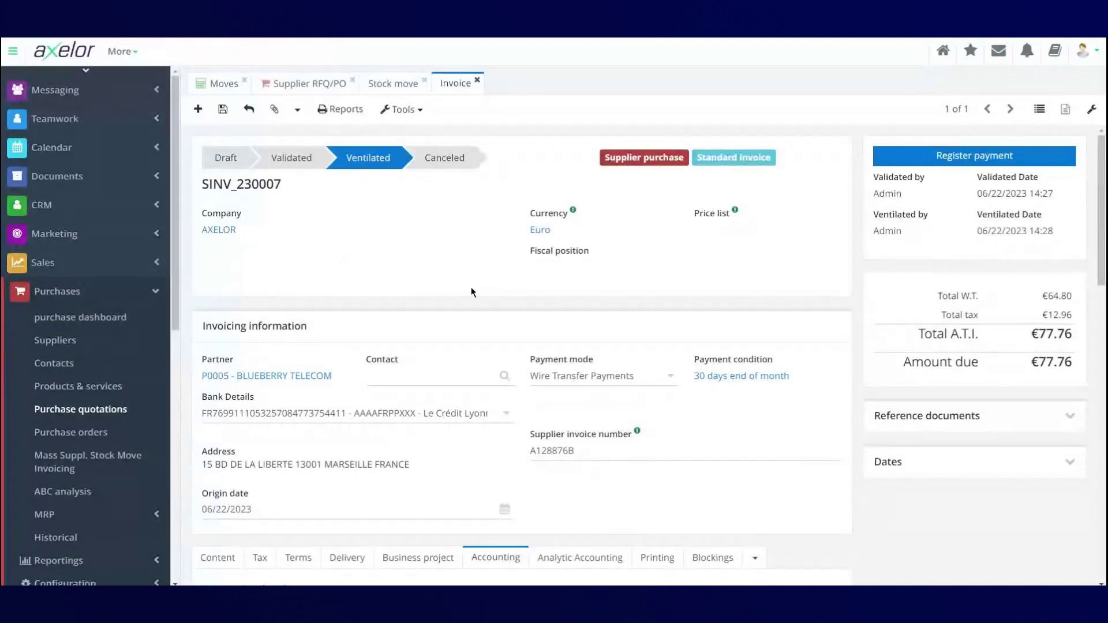
{"action": "left_click", "coordinate": [967, 155]}
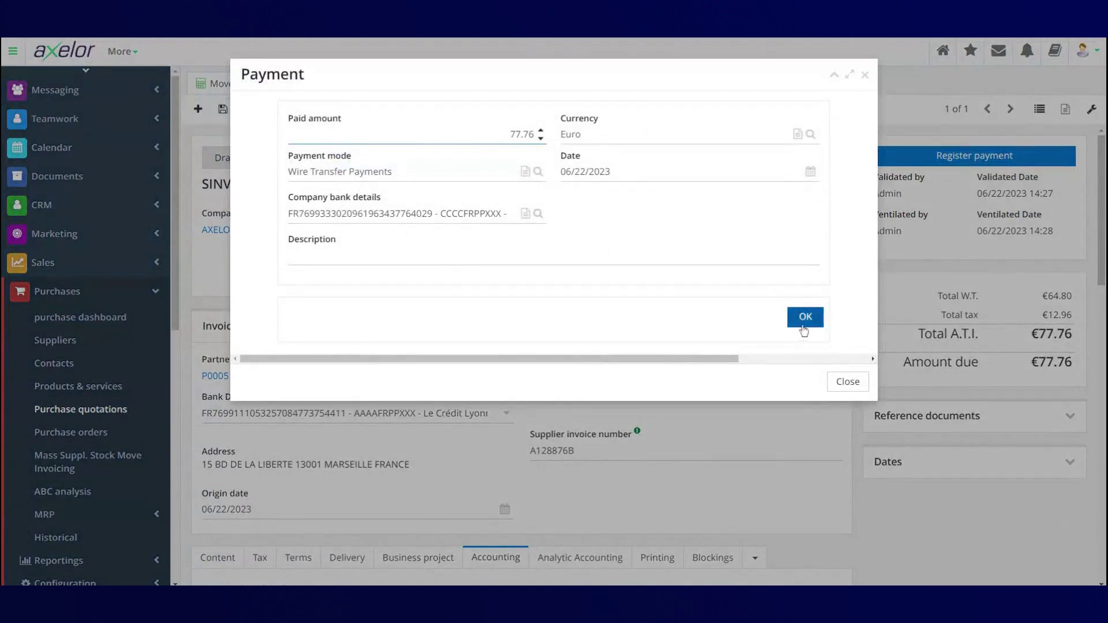
{"action": "left_click", "coordinate": [852, 383]}
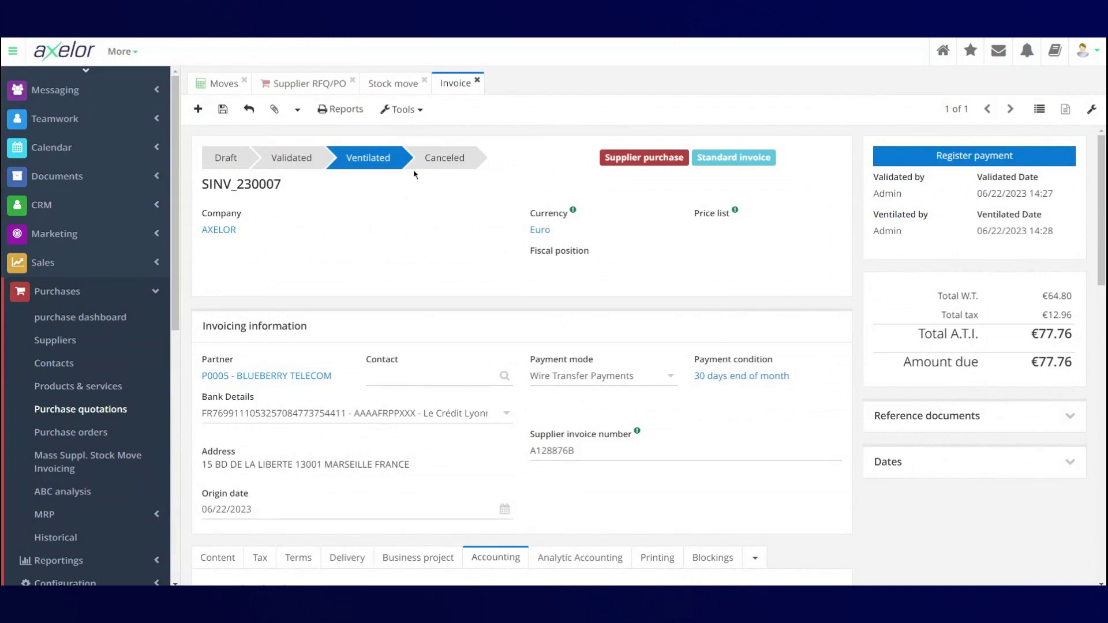
- Examine the invoice's 30 days end of month payment condition and the list of available payment modes
{"action": "left_click", "coordinate": [758, 378]}
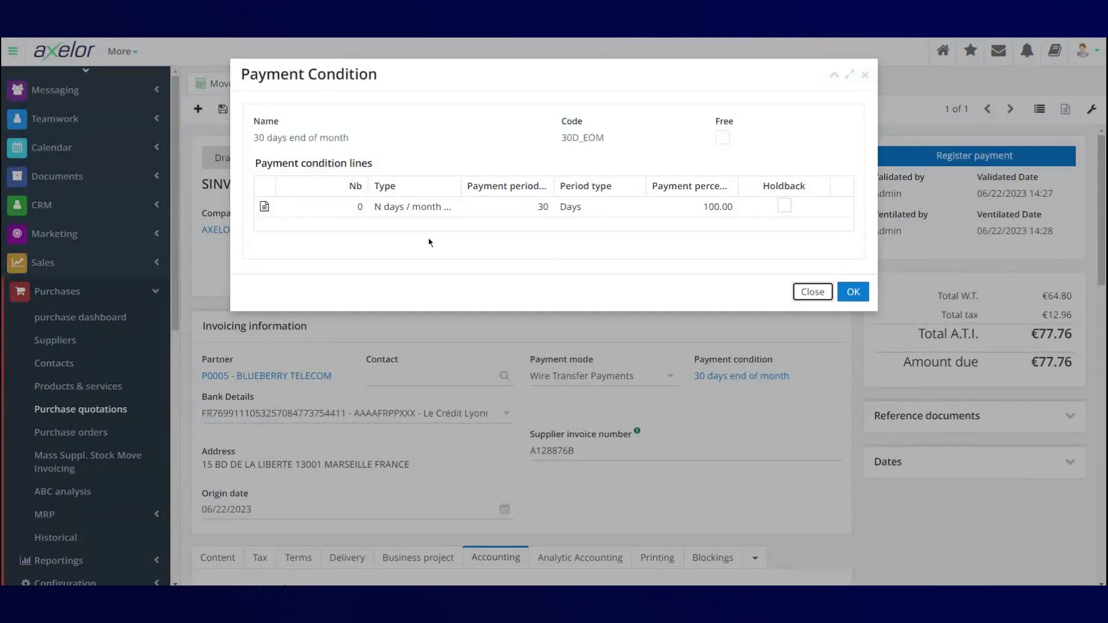
{"action": "left_click", "coordinate": [813, 291]}
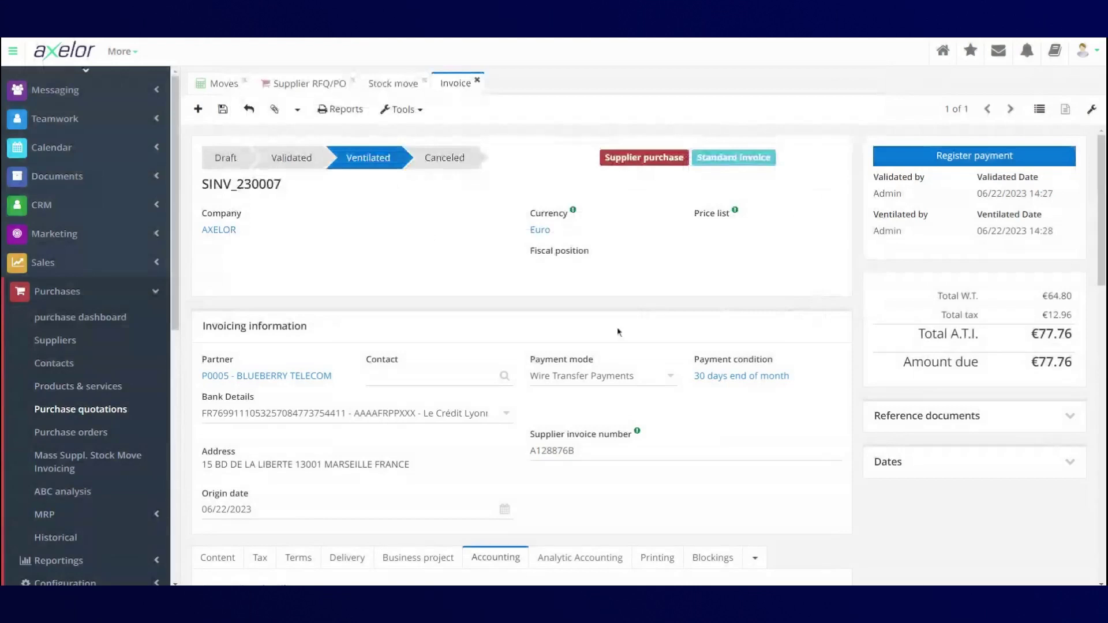
{"action": "left_click", "coordinate": [641, 378]}
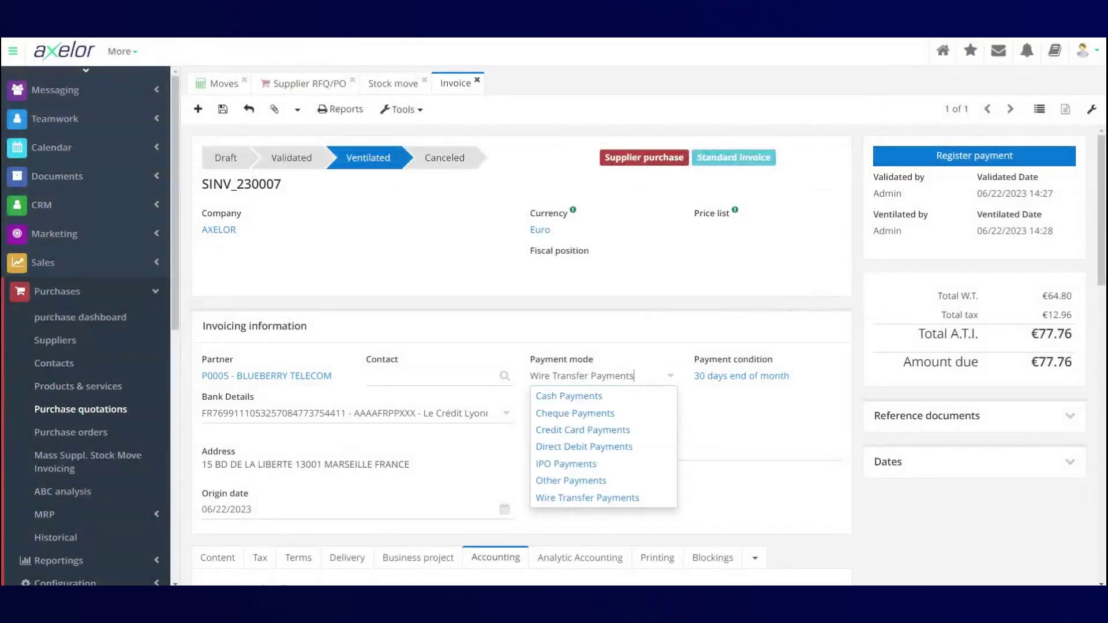
{"action": "scroll", "coordinate": [641, 379], "scroll_direction": "down", "scroll_amount": 1}
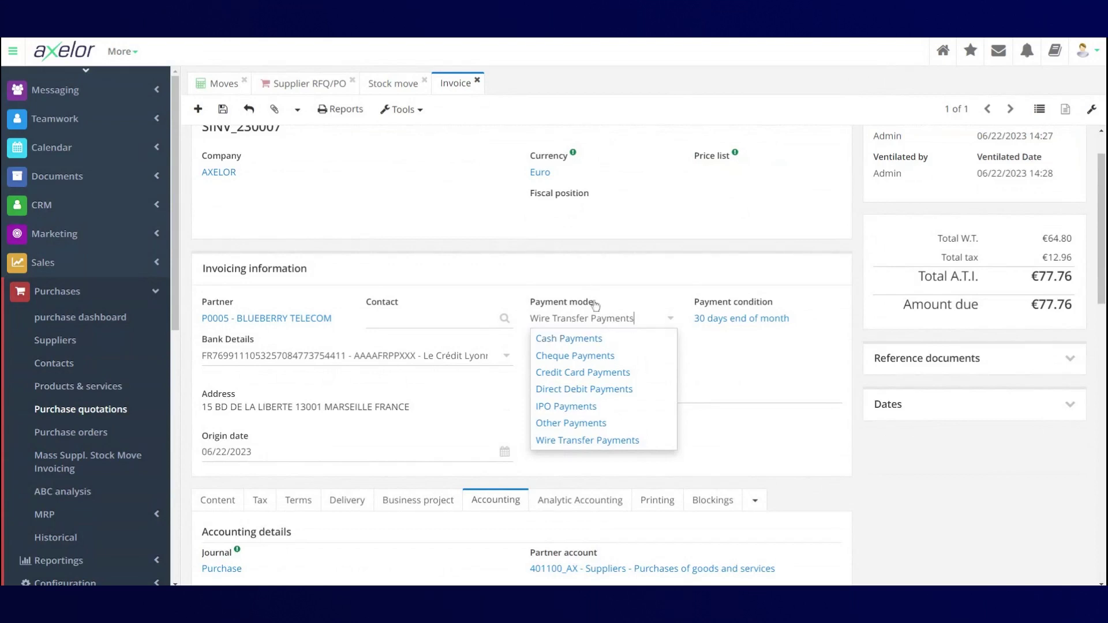
{"action": "left_click", "coordinate": [622, 311]}
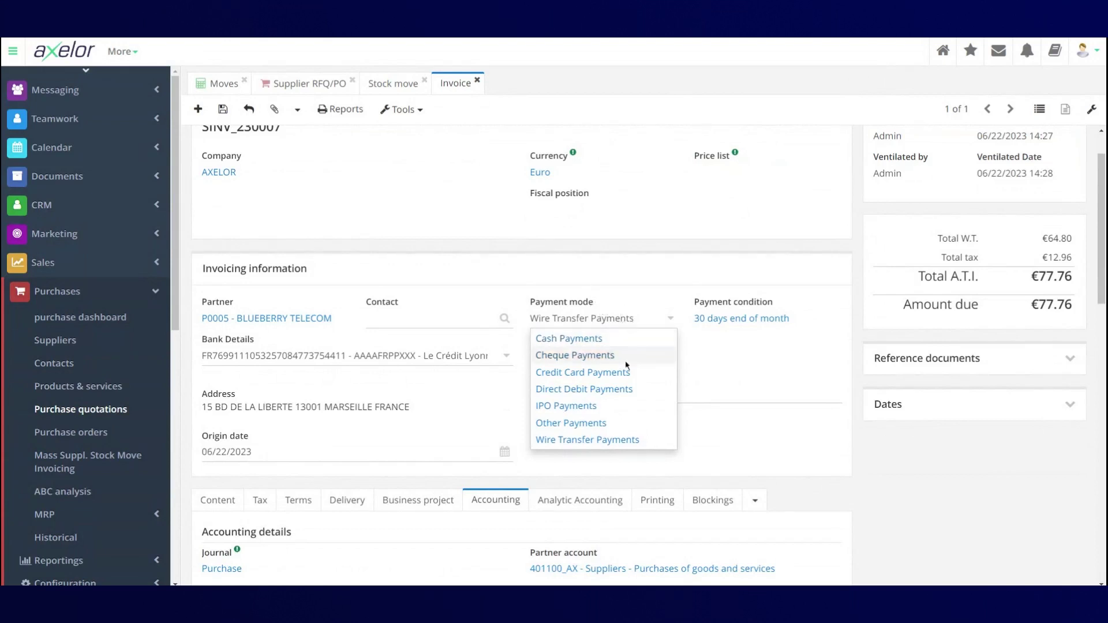
{"action": "left_click", "coordinate": [667, 269]}
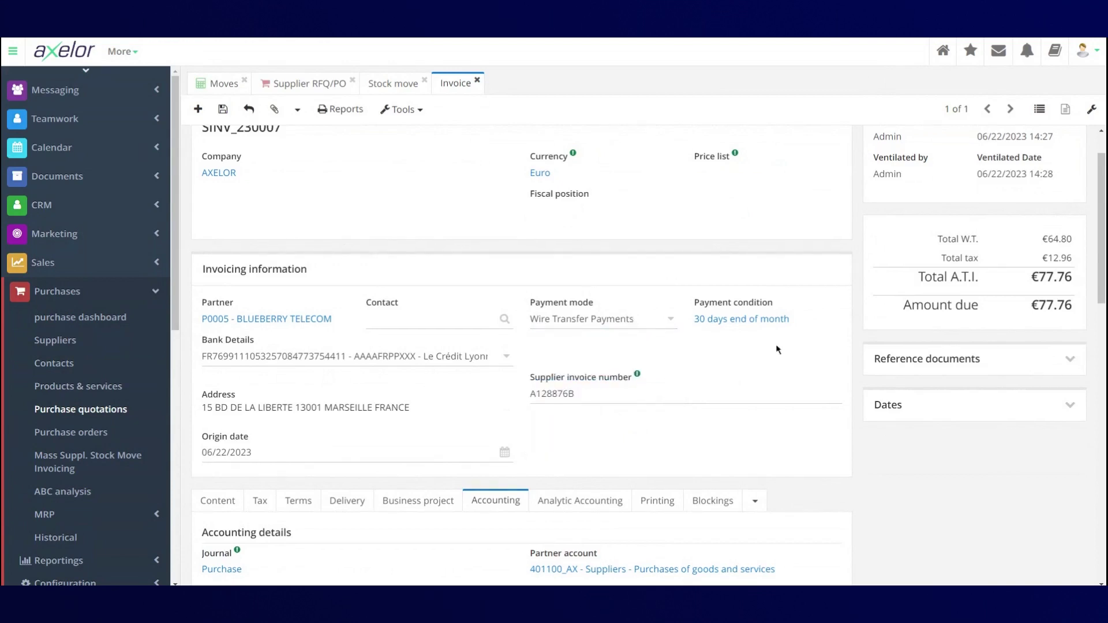
- Register a Wire Transfer Payments payment of 77.76 euros dated 06/22/2023 for the invoice, and check the amount due
{"action": "scroll", "coordinate": [895, 259], "scroll_direction": "up", "scroll_amount": 1}
{"action": "left_click", "coordinate": [970, 157]}
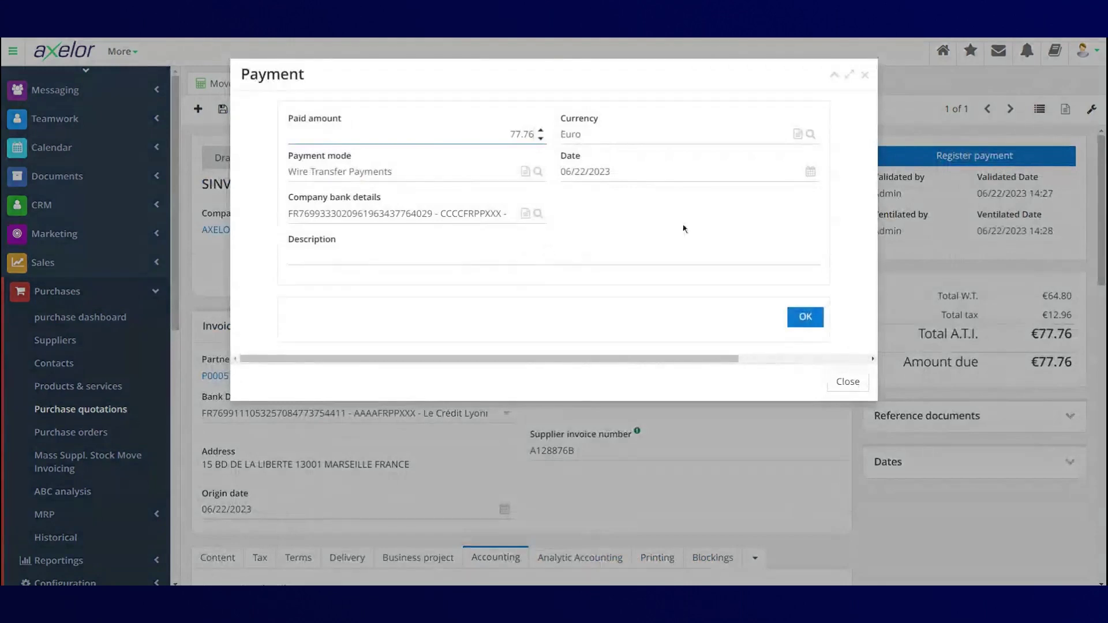
{"action": "left_click", "coordinate": [793, 319]}
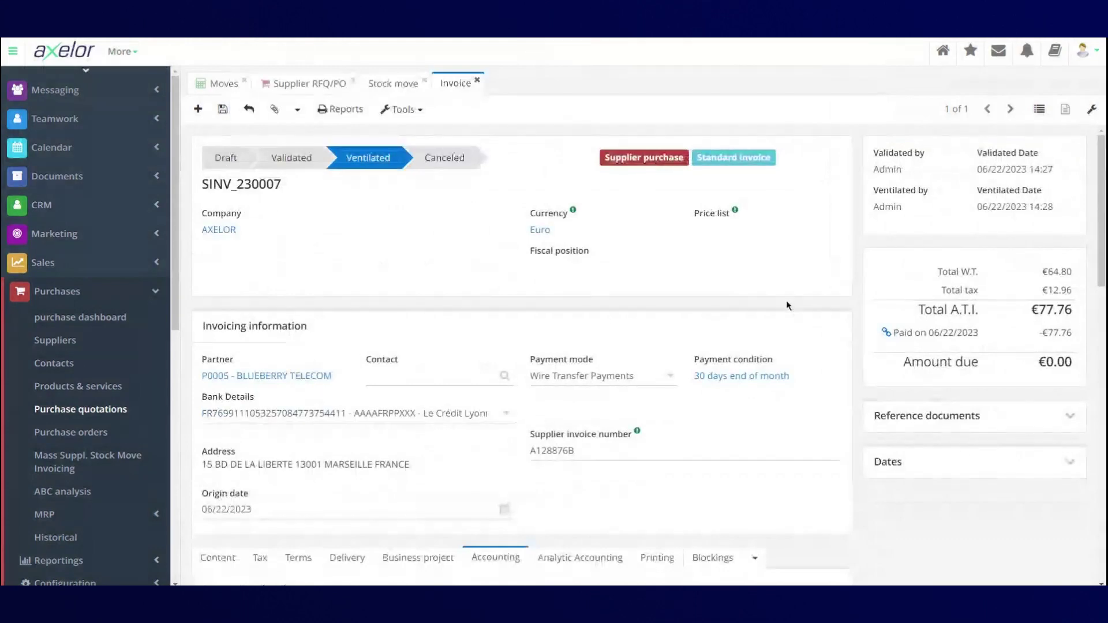
{"action": "left_click_drag", "start_coordinate": [900, 363], "coordinate": [1091, 368]}
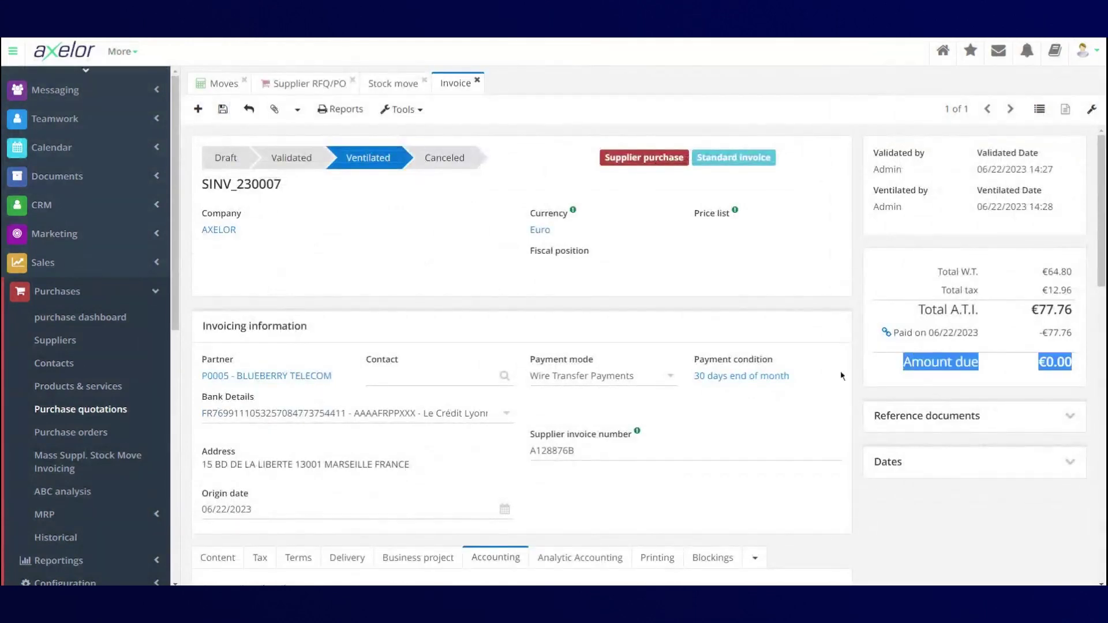
- Inspect the registered payment in the invoice's payments details and its account move, and return to the invoice content
{"action": "scroll", "coordinate": [840, 373], "scroll_direction": "down", "scroll_amount": 6}
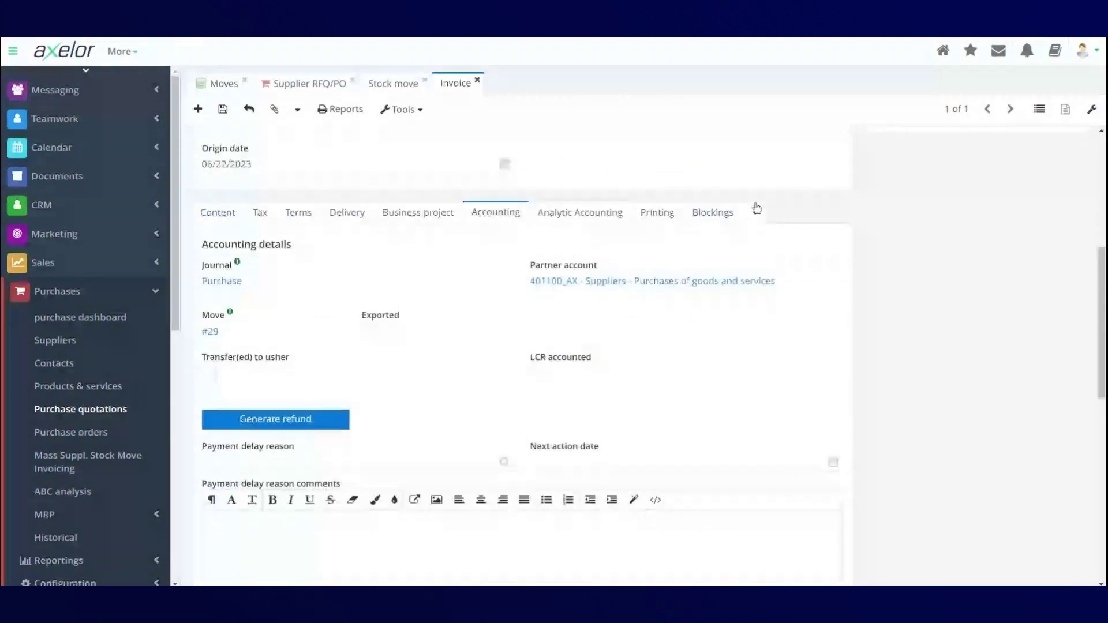
{"action": "left_click", "coordinate": [756, 210]}
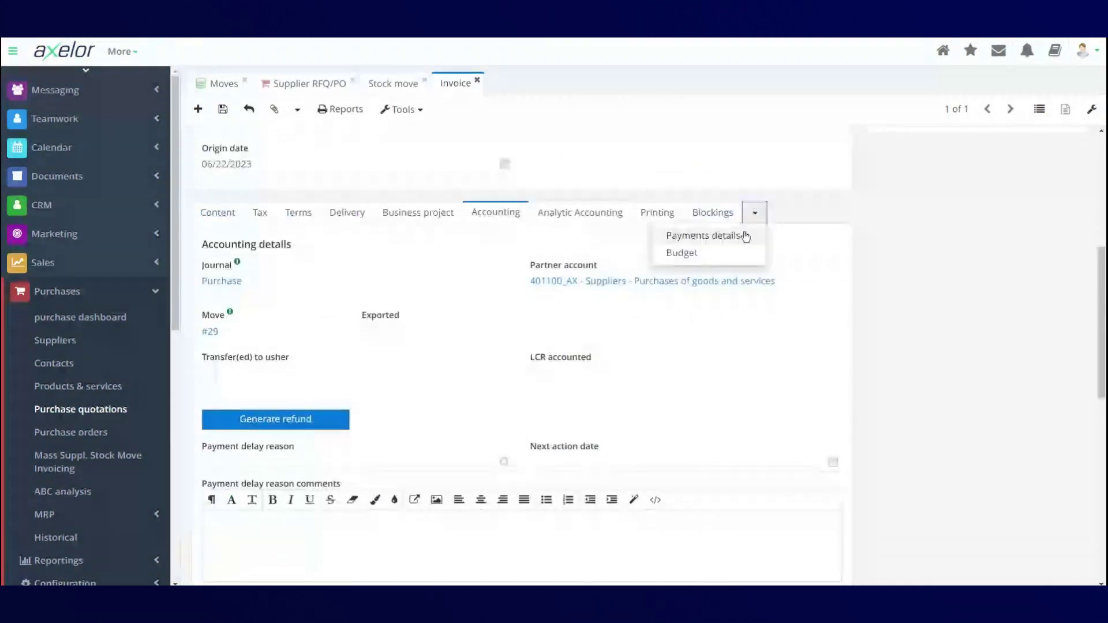
{"action": "left_click", "coordinate": [741, 236]}
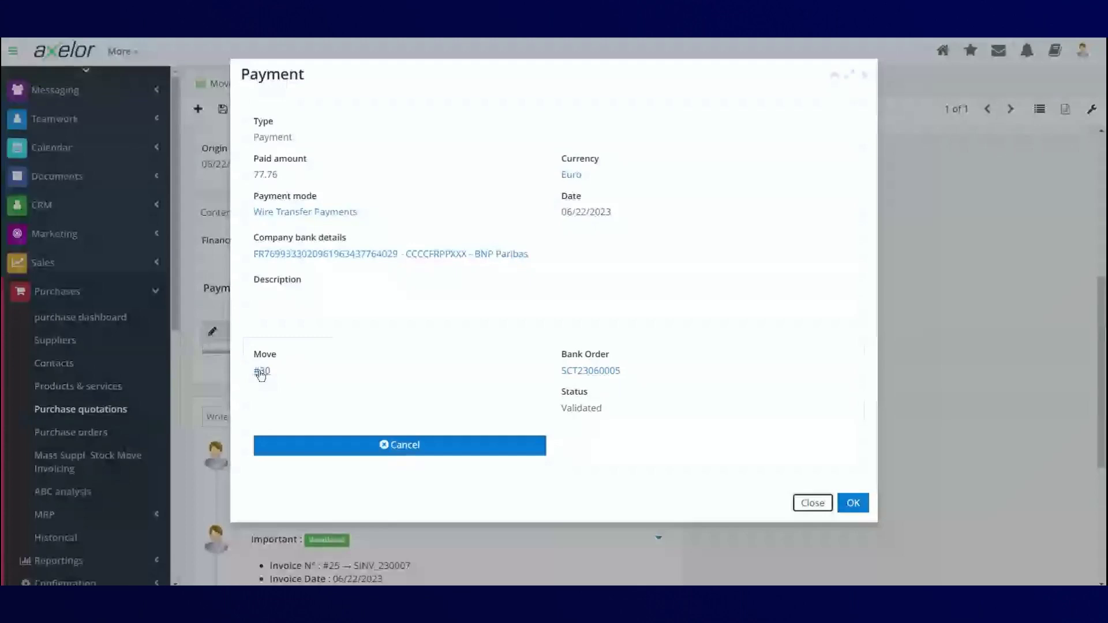
{"action": "left_click", "coordinate": [261, 372]}
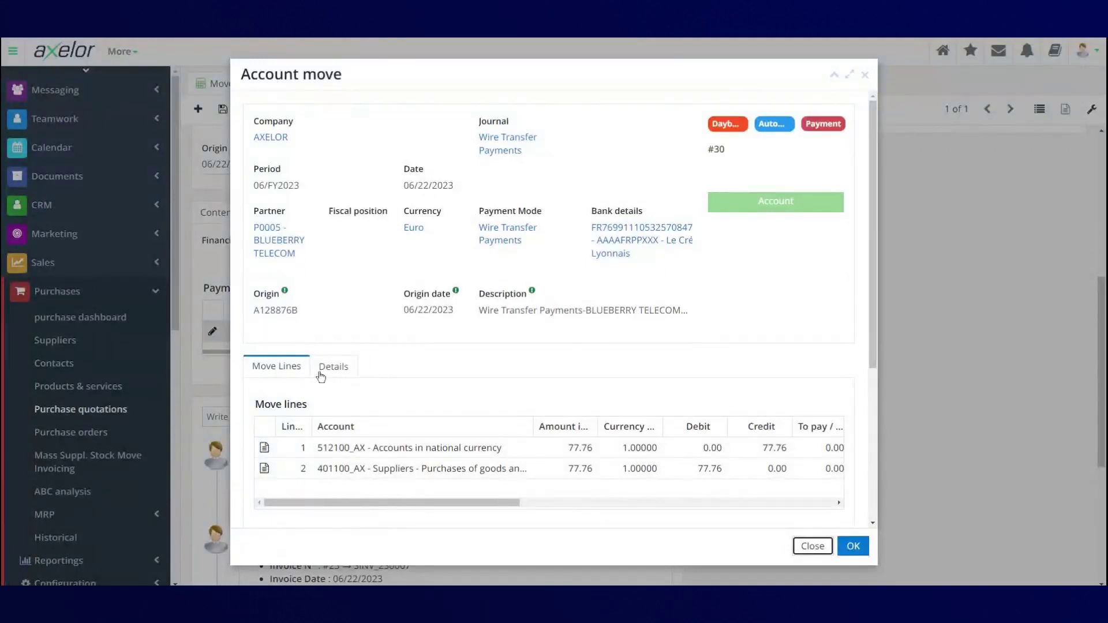
{"action": "left_click", "coordinate": [814, 548]}
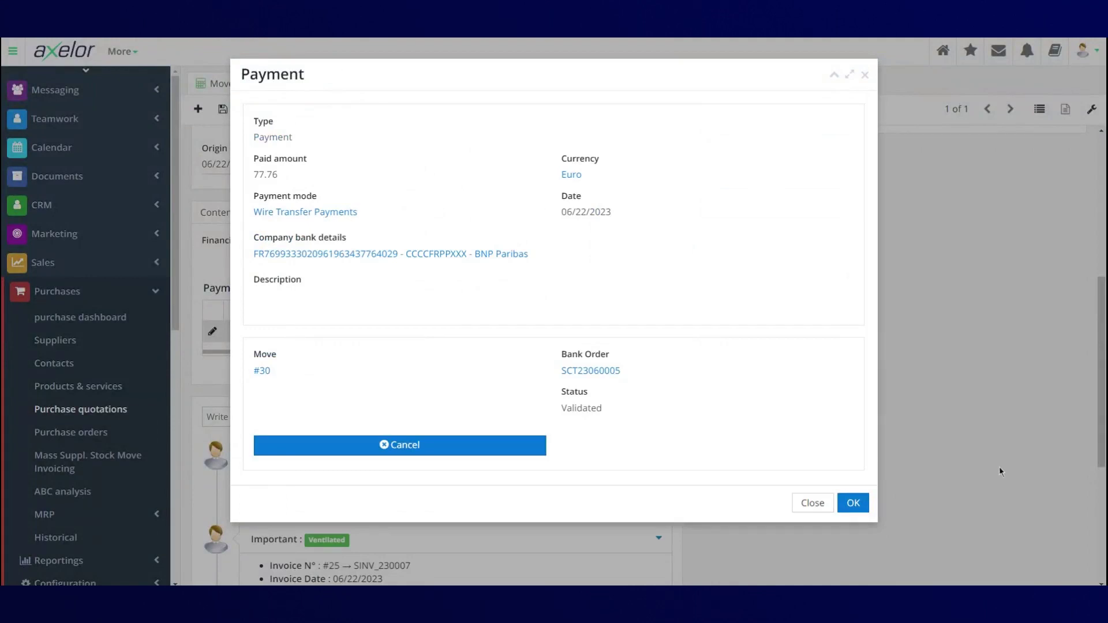
{"action": "left_click", "coordinate": [812, 504]}
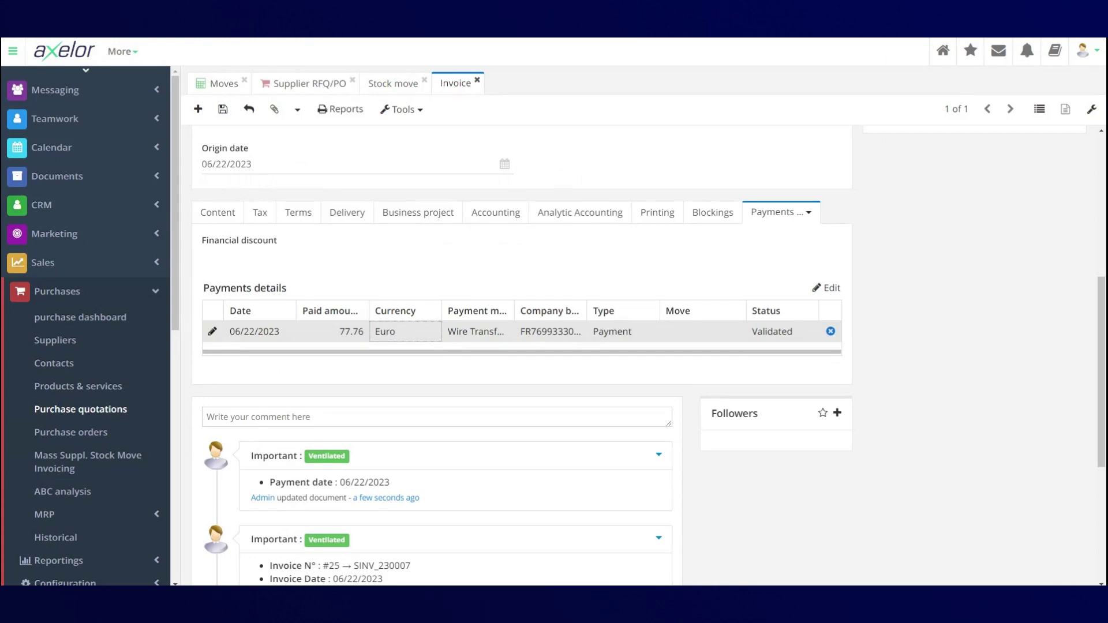
{"action": "left_click", "coordinate": [218, 211]}
{"action": "scroll", "coordinate": [299, 227], "scroll_direction": "up", "scroll_amount": 6}
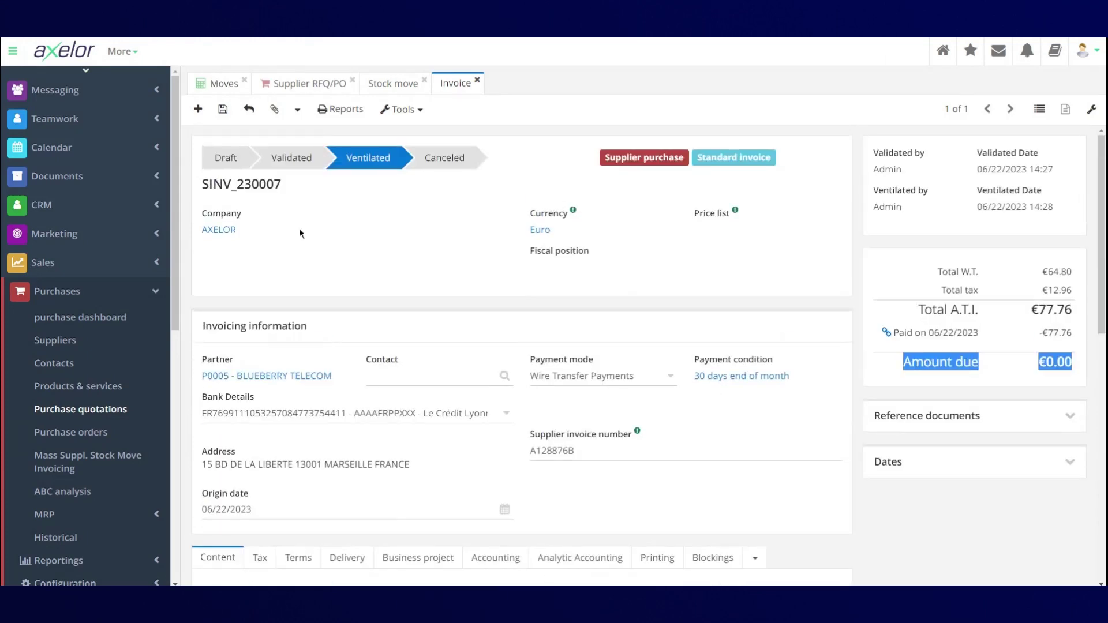
- Review the paid supplier invoice's header and invoice lines, and close the invoice
{"action": "scroll", "coordinate": [353, 365], "scroll_direction": "down", "scroll_amount": 2}
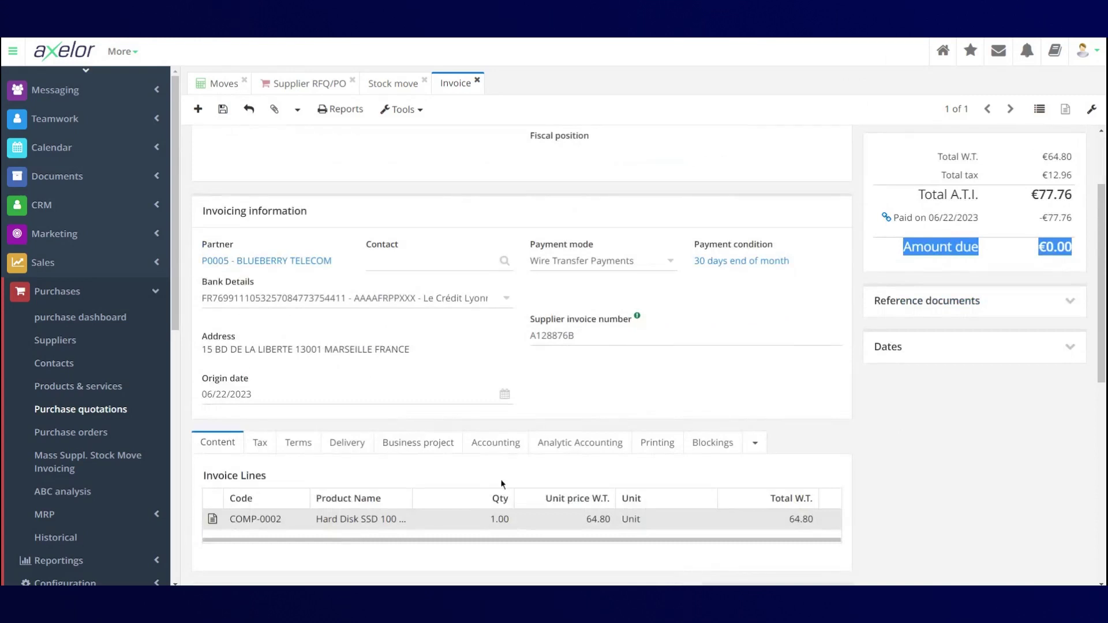
{"action": "scroll", "coordinate": [501, 484], "scroll_direction": "up", "scroll_amount": 2}
{"action": "left_click", "coordinate": [476, 91]}
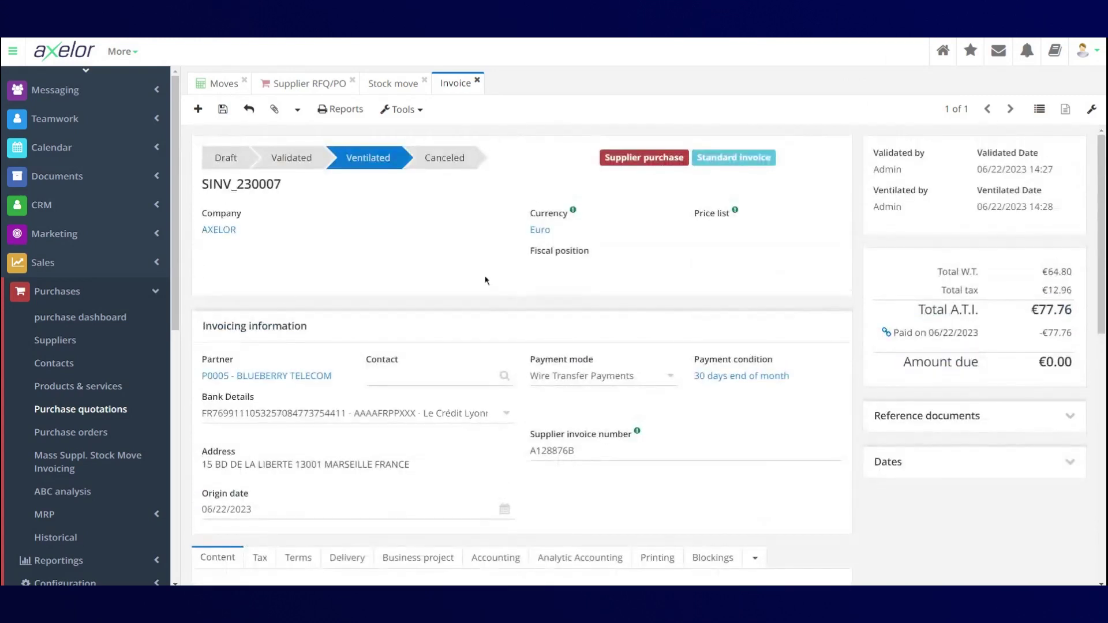
{"action": "left_click", "coordinate": [477, 80]}
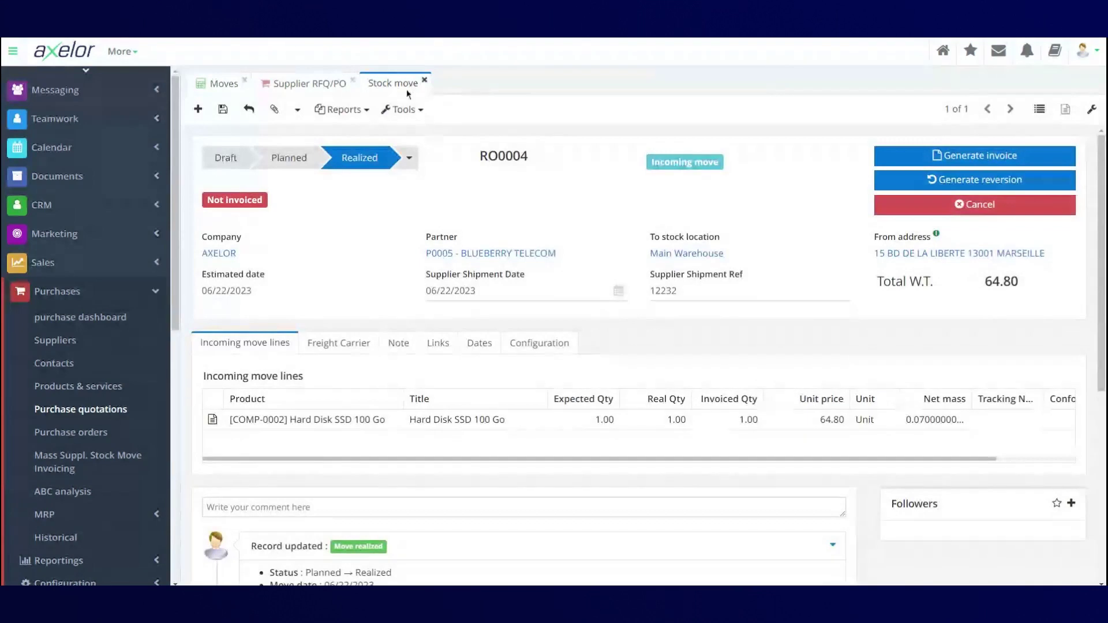
- Open the list of customer invoices in the Invoicing module
{"action": "scroll", "coordinate": [86, 323], "scroll_direction": "down", "scroll_amount": 3}
{"action": "left_click", "coordinate": [144, 321]}
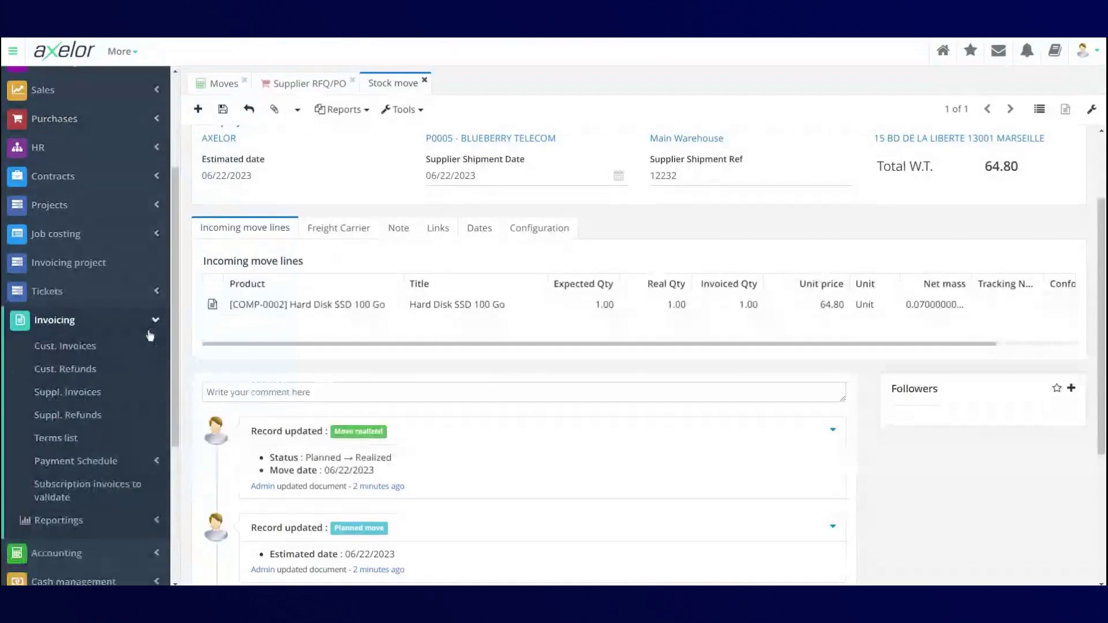
{"action": "left_click", "coordinate": [80, 349]}
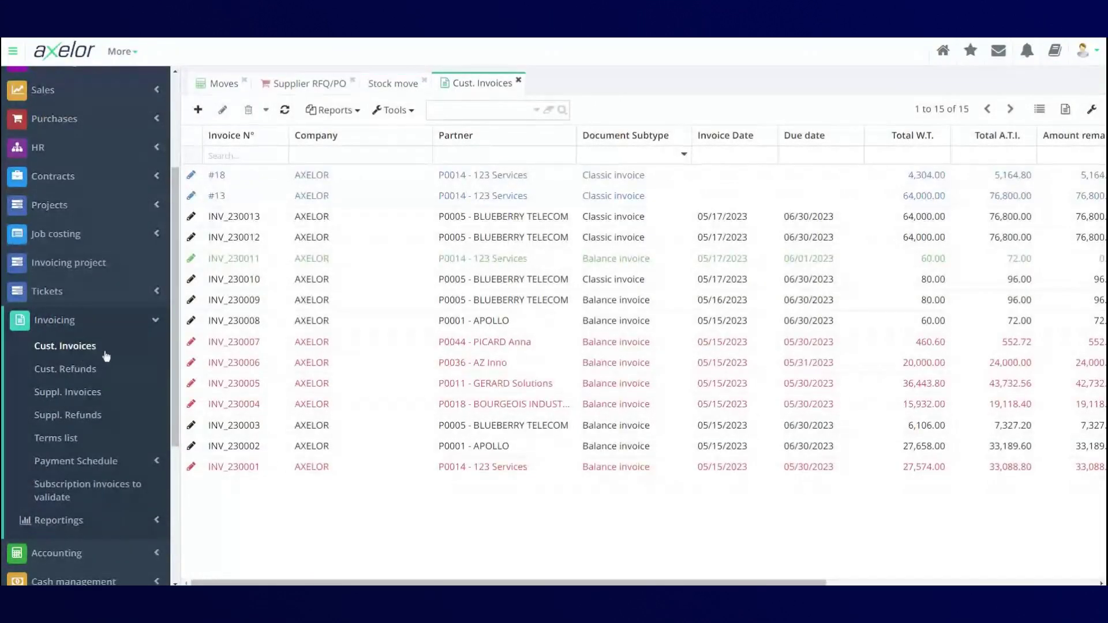
{"action": "scroll", "coordinate": [41, 252], "scroll_direction": "up", "scroll_amount": 1}
{"action": "scroll", "coordinate": [41, 253], "scroll_direction": "up", "scroll_amount": 3}
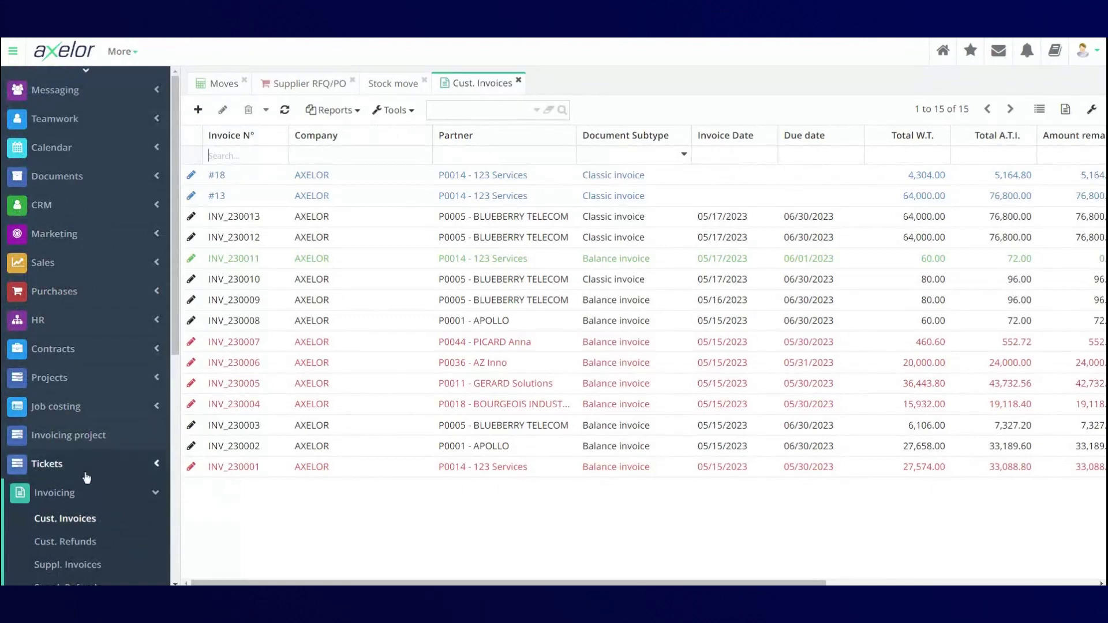
- Create a new supplier purchase invoice with Classic invoice as its document subtype
{"action": "scroll", "coordinate": [85, 476], "scroll_direction": "down", "scroll_amount": 1}
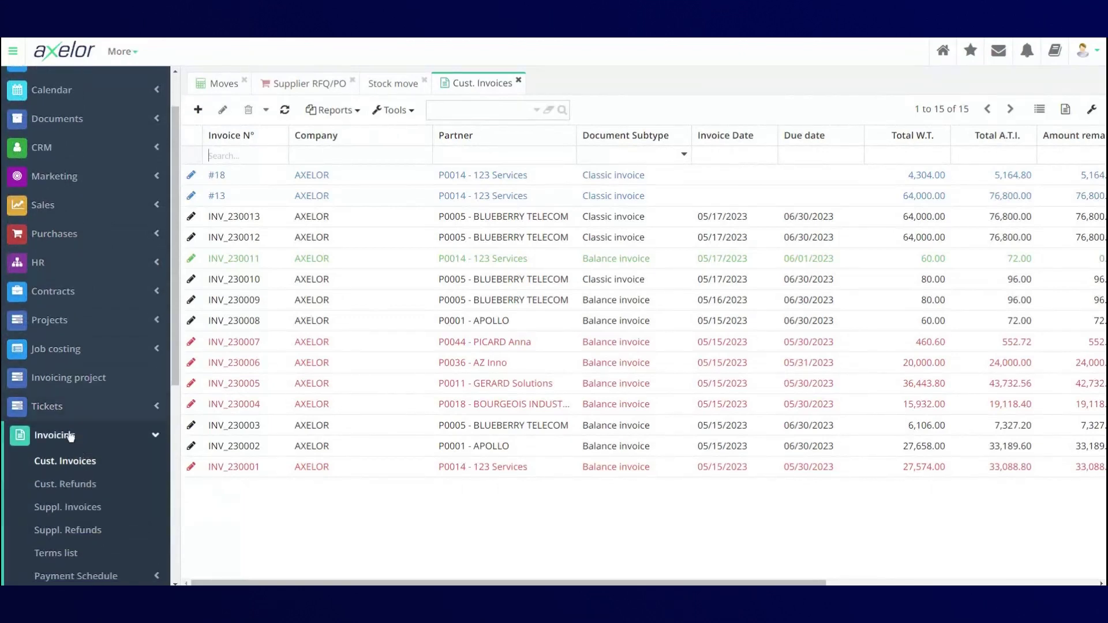
{"action": "scroll", "coordinate": [71, 434], "scroll_direction": "down", "scroll_amount": 2}
{"action": "left_click", "coordinate": [78, 396]}
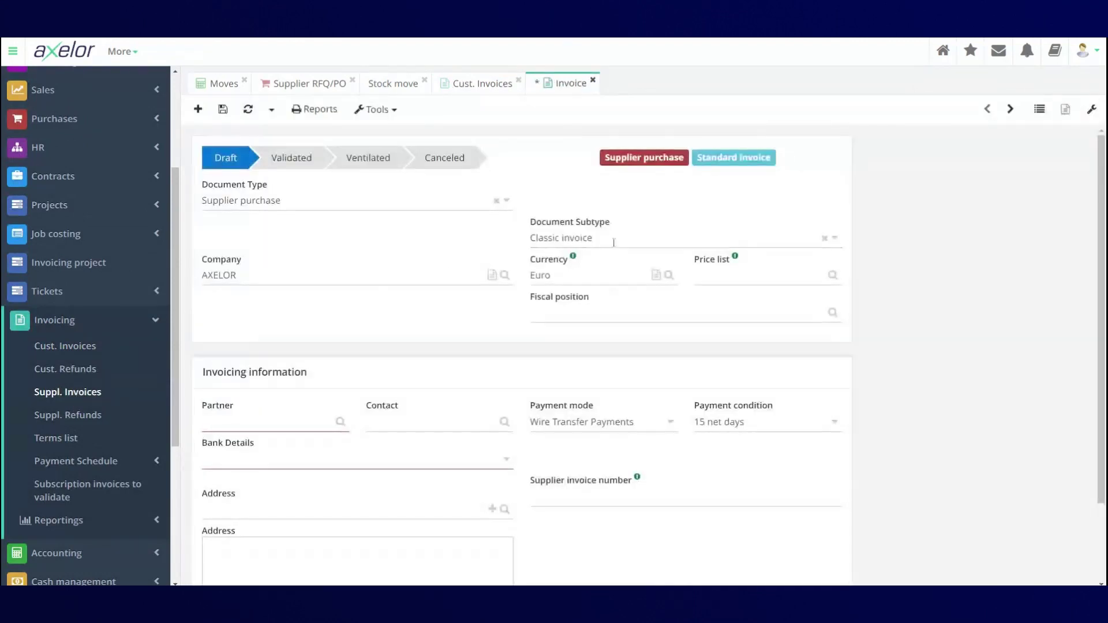
{"action": "left_click", "coordinate": [605, 242]}
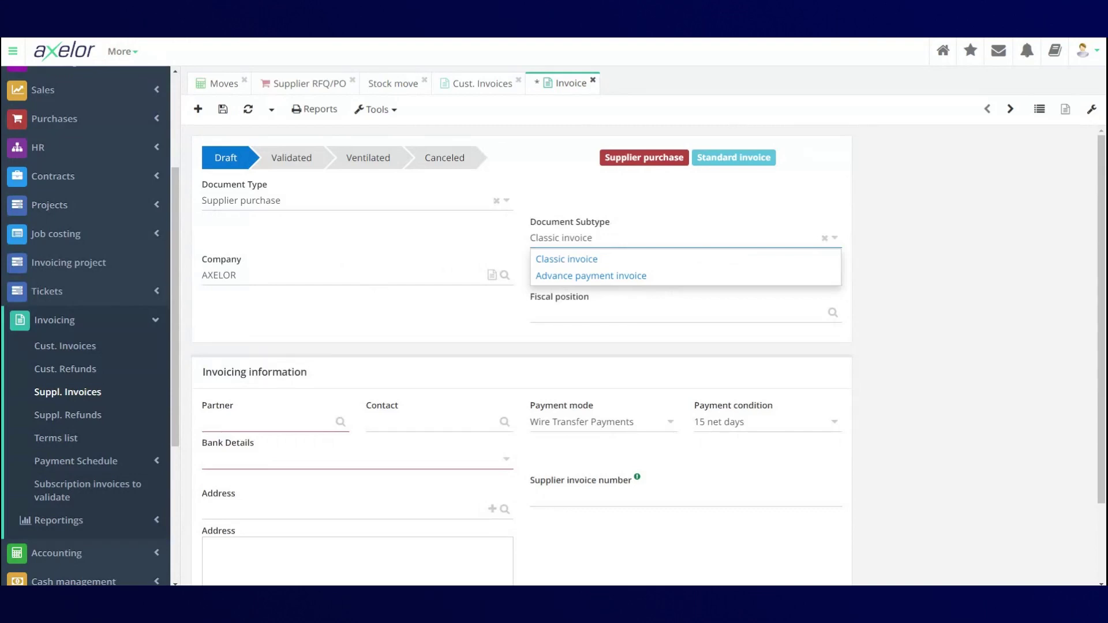
{"action": "left_click", "coordinate": [566, 259]}
{"action": "scroll", "coordinate": [432, 323], "scroll_direction": "down", "scroll_amount": 1}
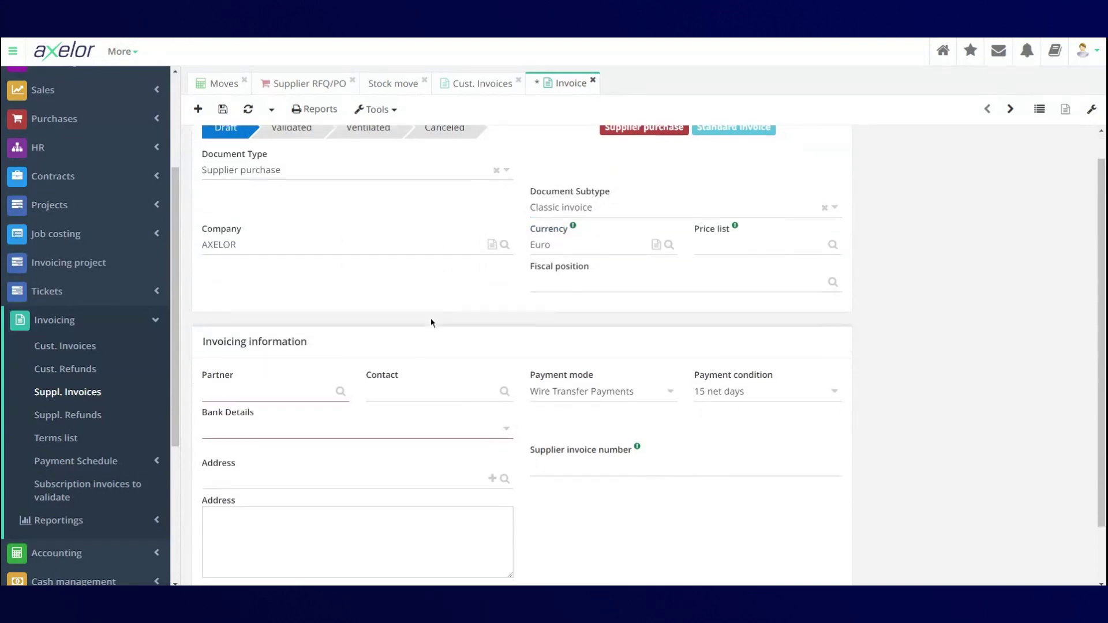
- Set the draft invoice's partner to P0008 - MASSON SA, and open a new invoice line form and close it without adding a line
{"action": "scroll", "coordinate": [431, 322], "scroll_direction": "down", "scroll_amount": 2}
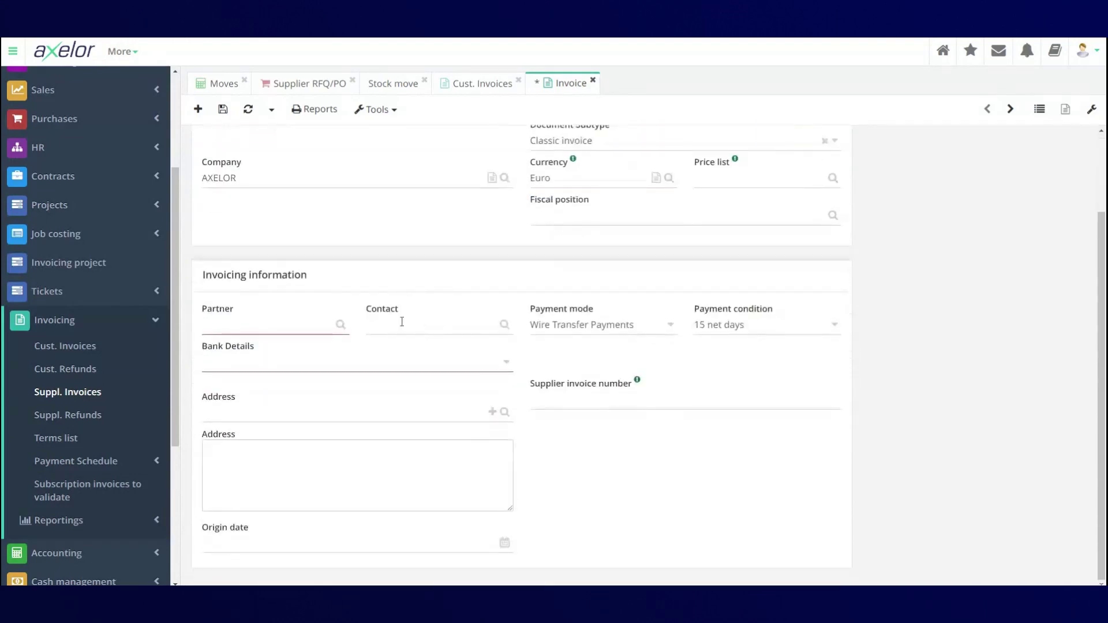
{"action": "left_click", "coordinate": [269, 323]}
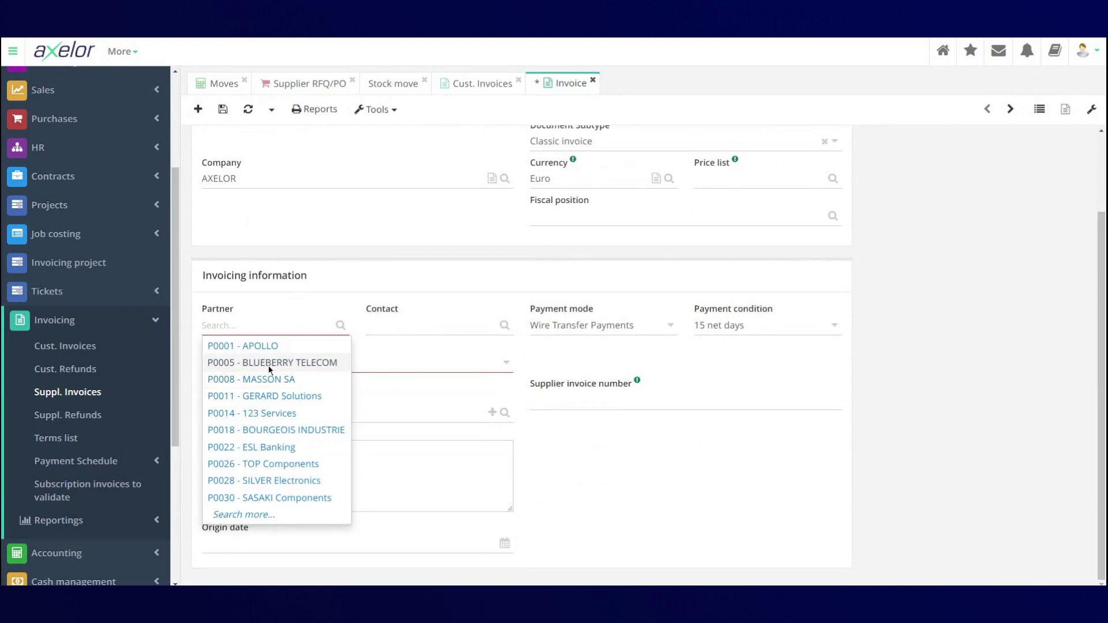
{"action": "left_click", "coordinate": [269, 379]}
{"action": "scroll", "coordinate": [834, 494], "scroll_direction": "down", "scroll_amount": 2}
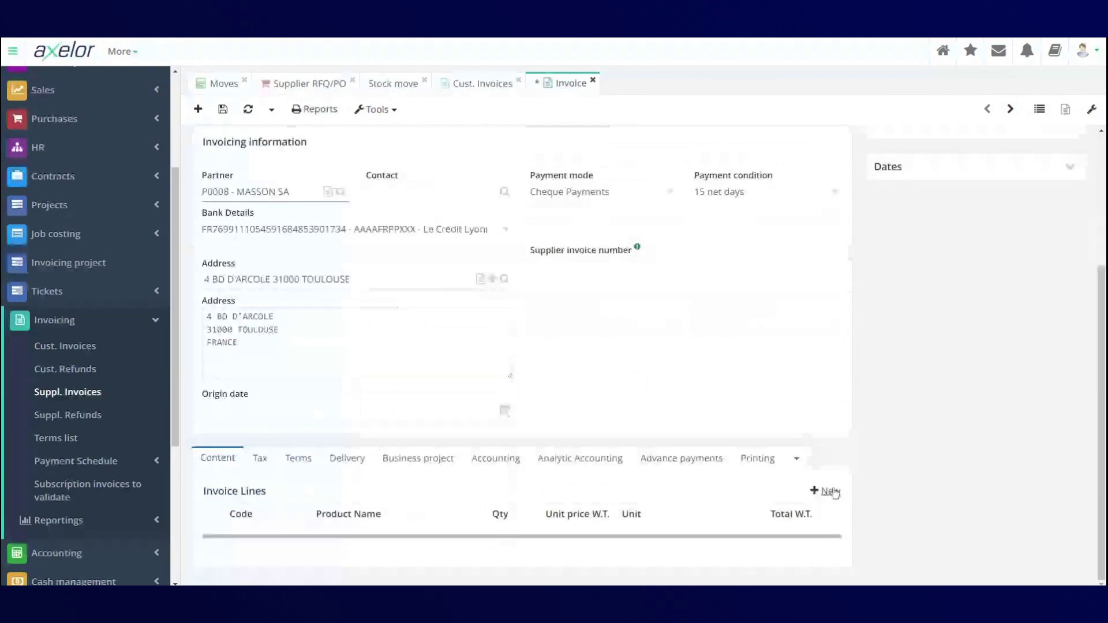
{"action": "left_click", "coordinate": [830, 492]}
{"action": "left_click", "coordinate": [814, 534]}
{"action": "left_click", "coordinate": [702, 144]}
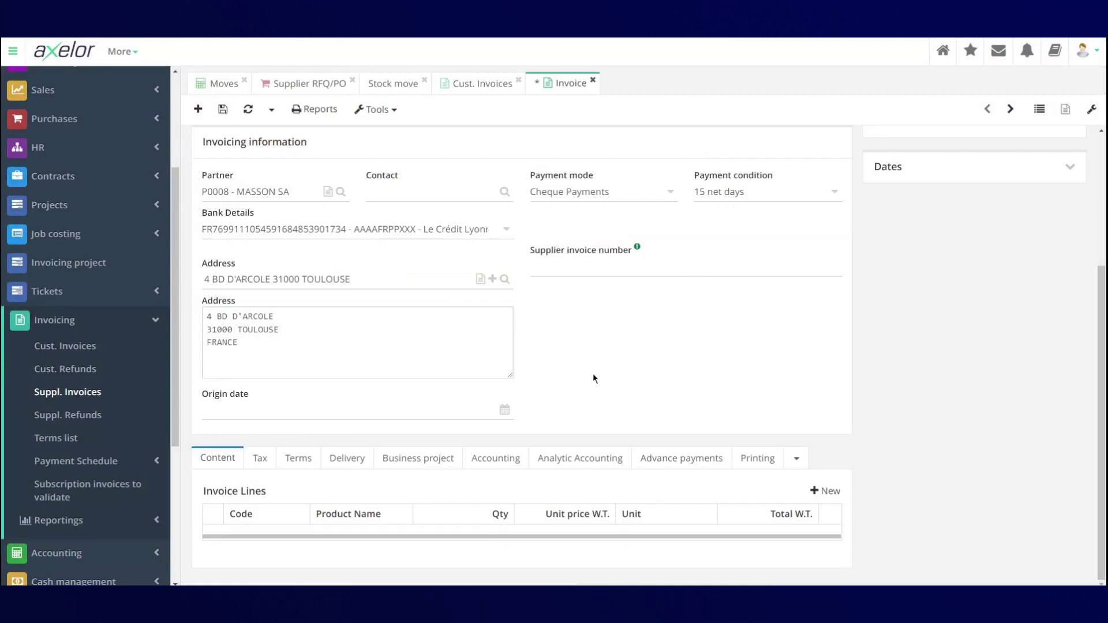
- Examine the available journals in the draft invoice's accounting details and close the invoice without saving it
{"action": "left_click", "coordinate": [496, 458]}
{"action": "scroll", "coordinate": [410, 539], "scroll_direction": "down", "scroll_amount": 1}
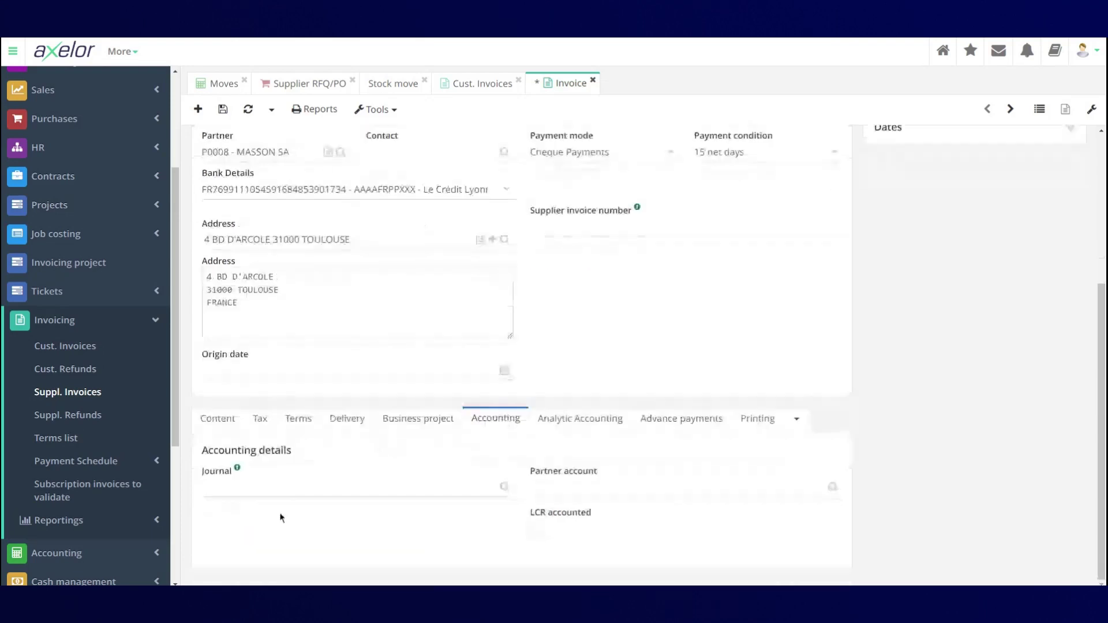
{"action": "left_click", "coordinate": [247, 485]}
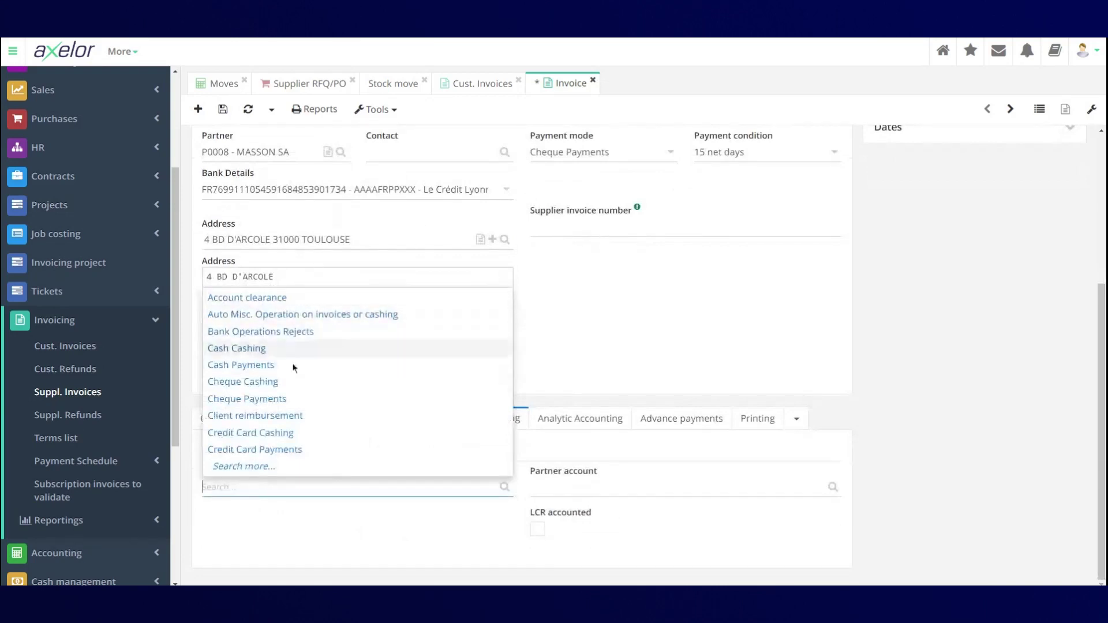
{"action": "left_click", "coordinate": [334, 518]}
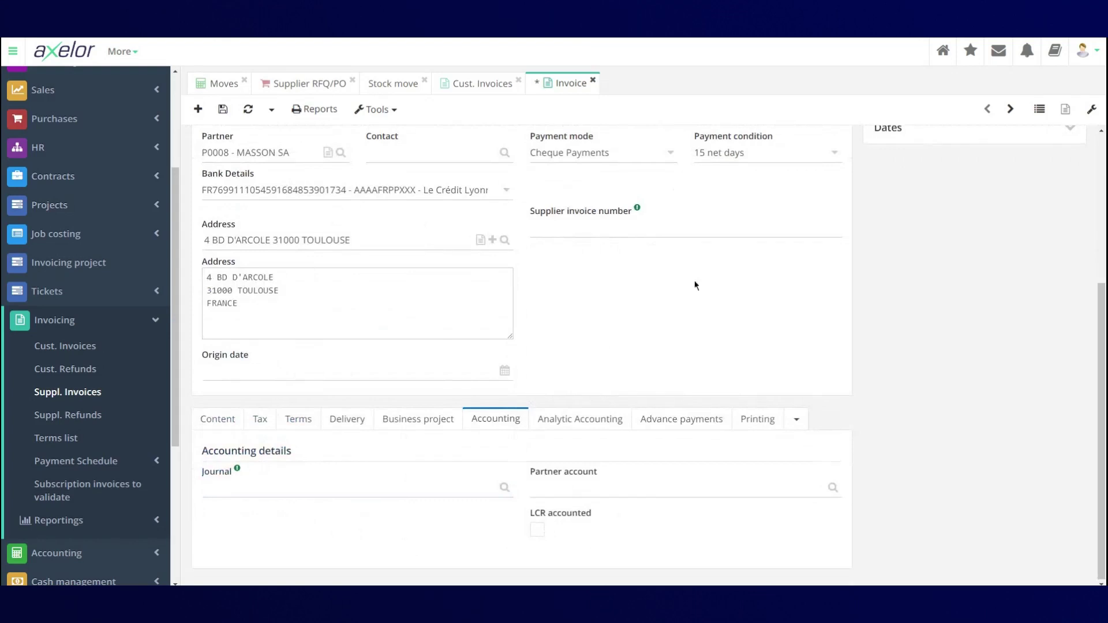
{"action": "scroll", "coordinate": [696, 284], "scroll_direction": "up", "scroll_amount": 4}
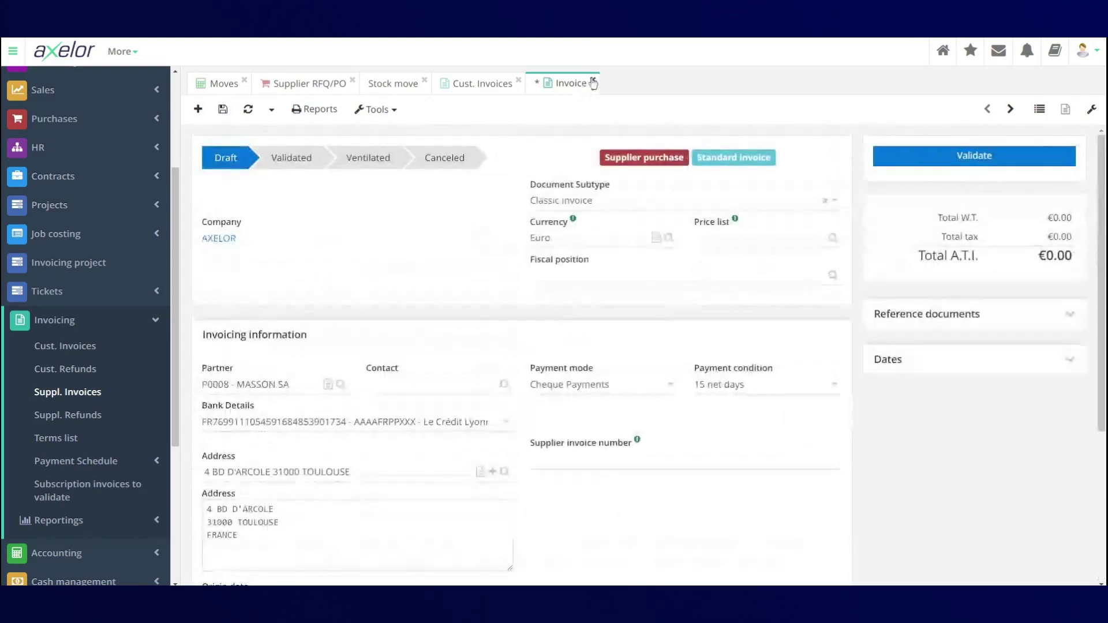
{"action": "left_click", "coordinate": [593, 80]}
{"action": "left_click", "coordinate": [698, 142]}
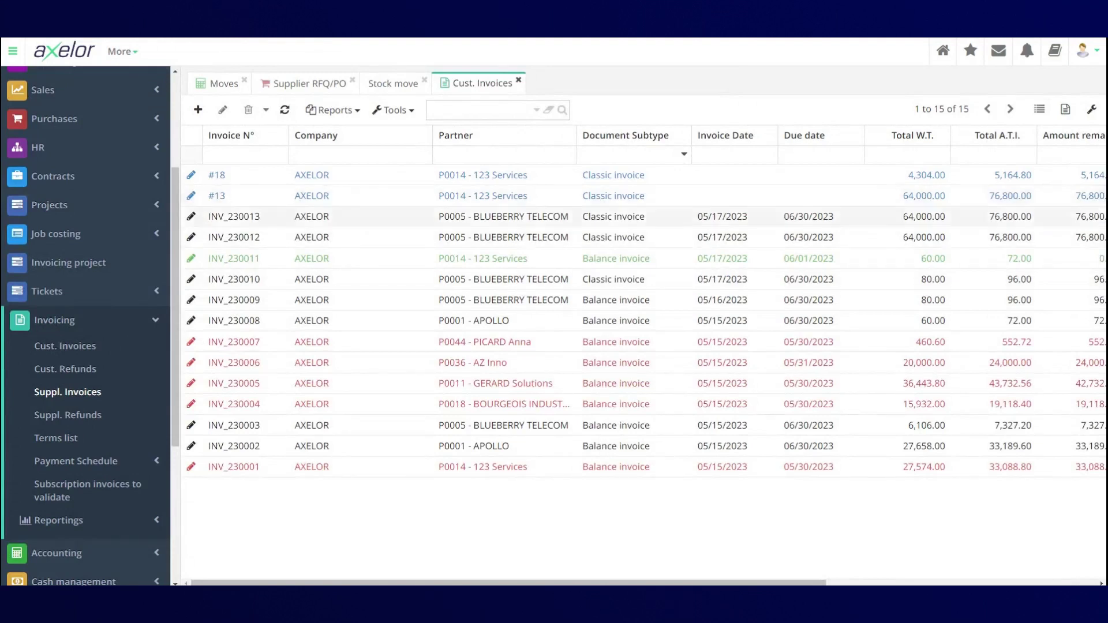
- Open customer invoice INV_230013 and inspect its business project and accounting details
{"action": "left_click", "coordinate": [382, 219]}
{"action": "double_click", "coordinate": [383, 219]}
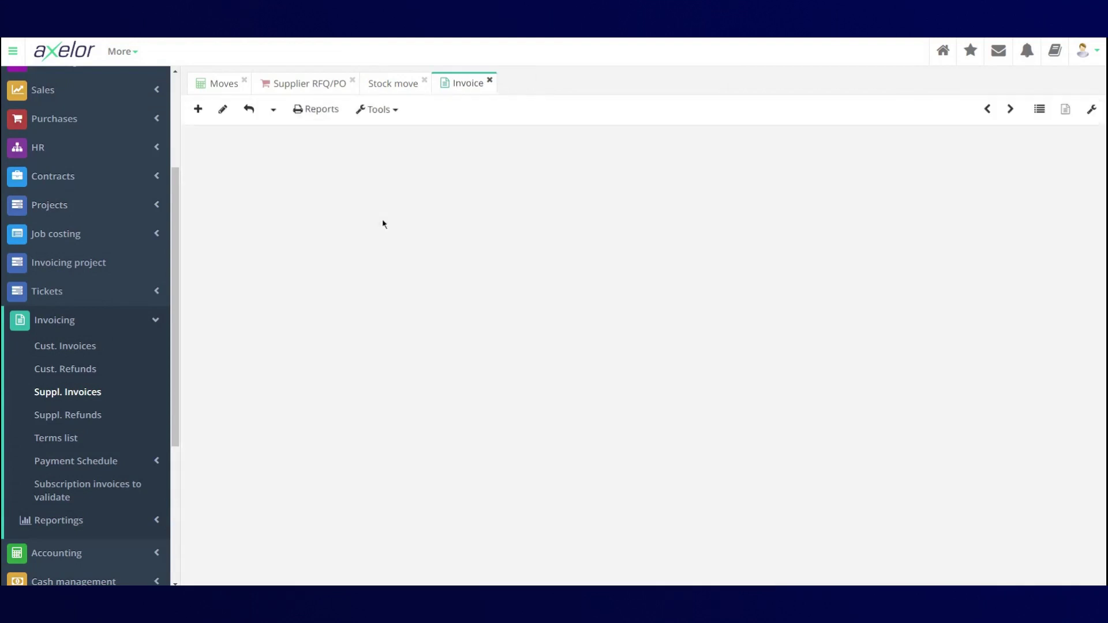
{"action": "scroll", "coordinate": [384, 222], "scroll_direction": "down", "scroll_amount": 1}
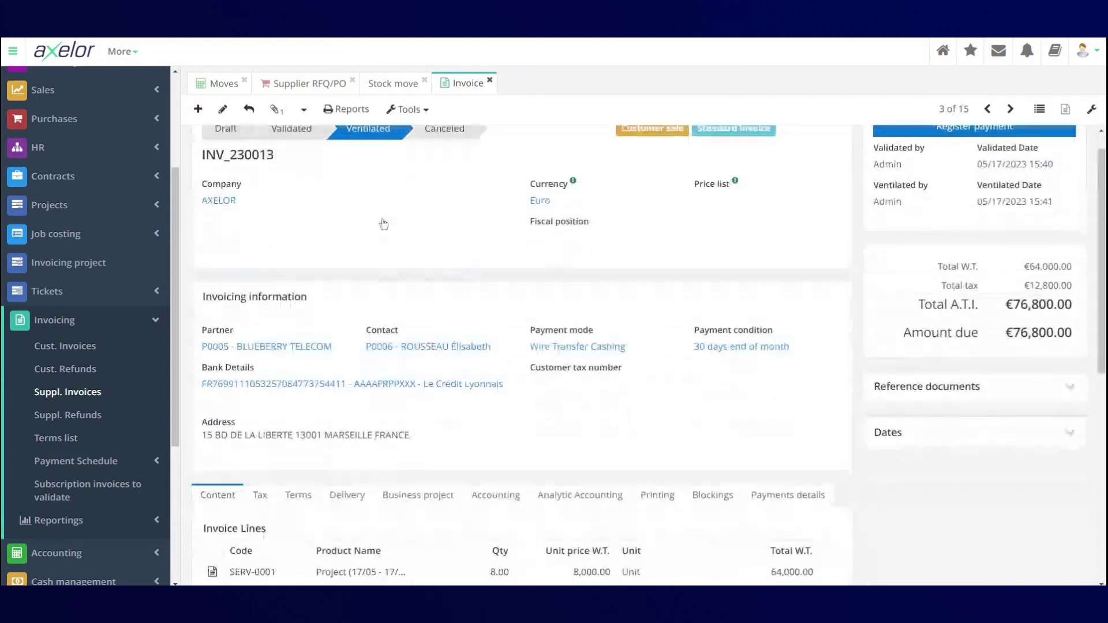
{"action": "scroll", "coordinate": [384, 224], "scroll_direction": "down", "scroll_amount": 2}
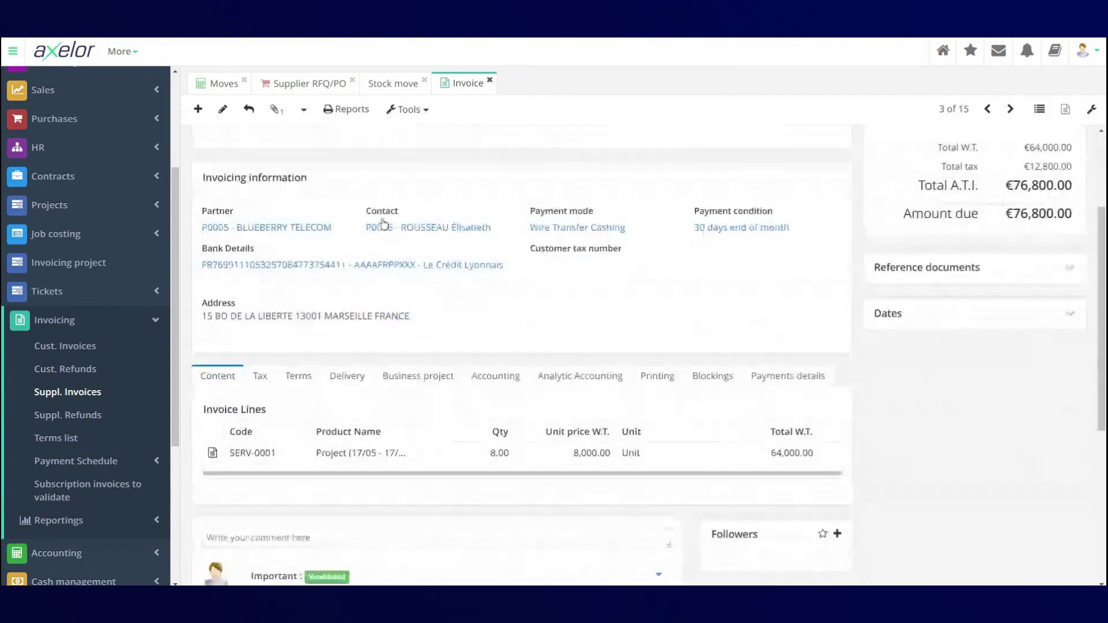
{"action": "scroll", "coordinate": [383, 224], "scroll_direction": "down", "scroll_amount": 1}
{"action": "left_click", "coordinate": [393, 353]}
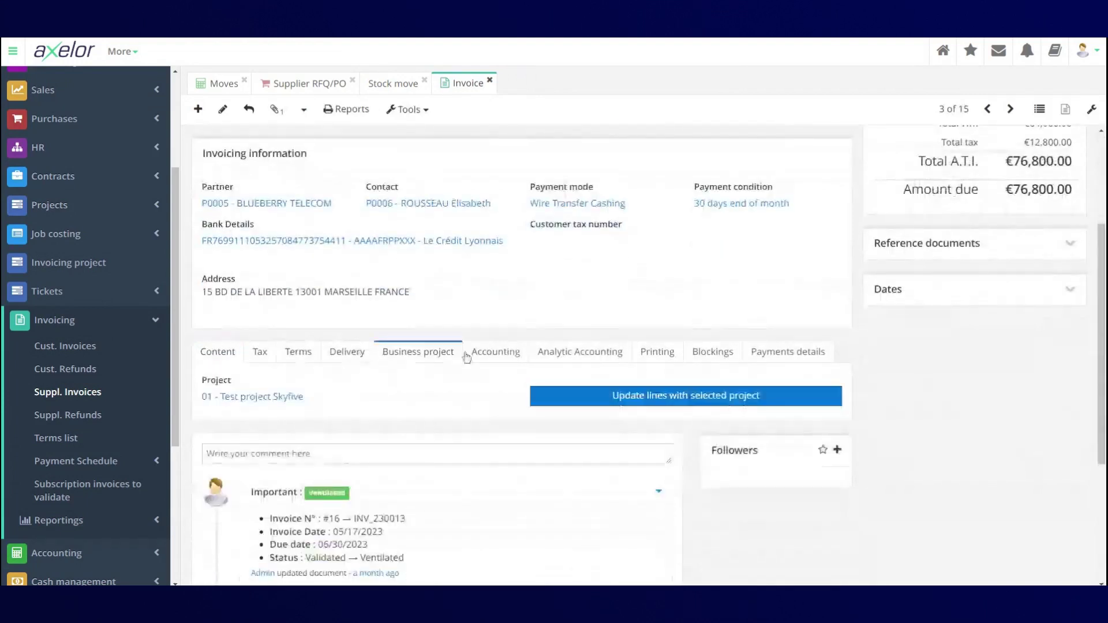
{"action": "left_click", "coordinate": [470, 354]}
{"action": "scroll", "coordinate": [470, 354], "scroll_direction": "down", "scroll_amount": 4}
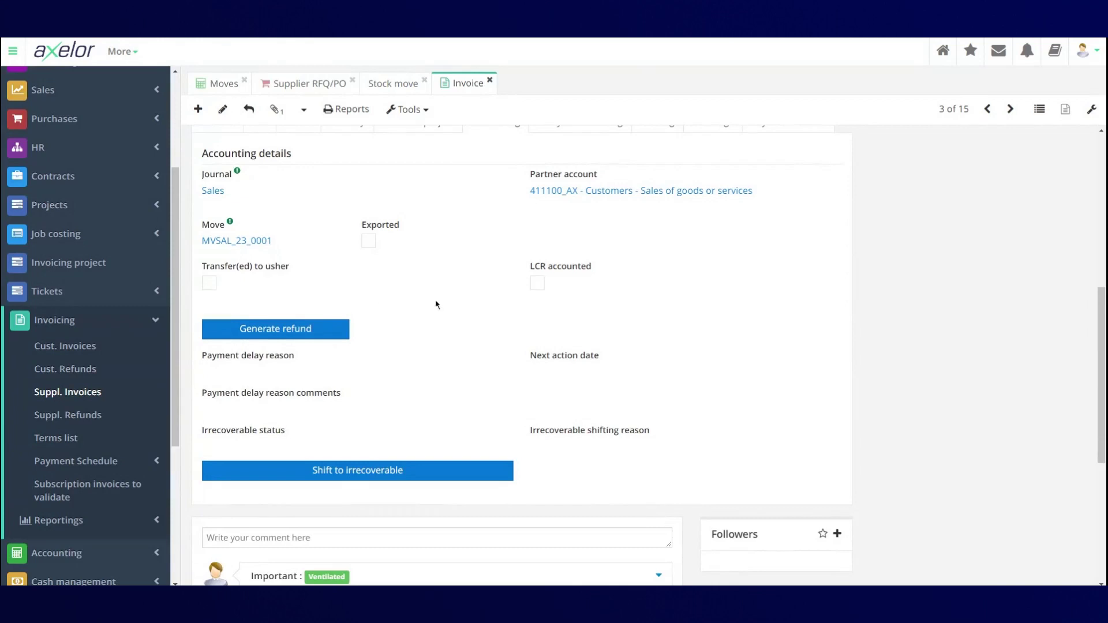
- Return to the customer invoice's content, and close it together with the stock move, supplier RFQ/PO and moves views
{"action": "scroll", "coordinate": [437, 304], "scroll_direction": "up", "scroll_amount": 3}
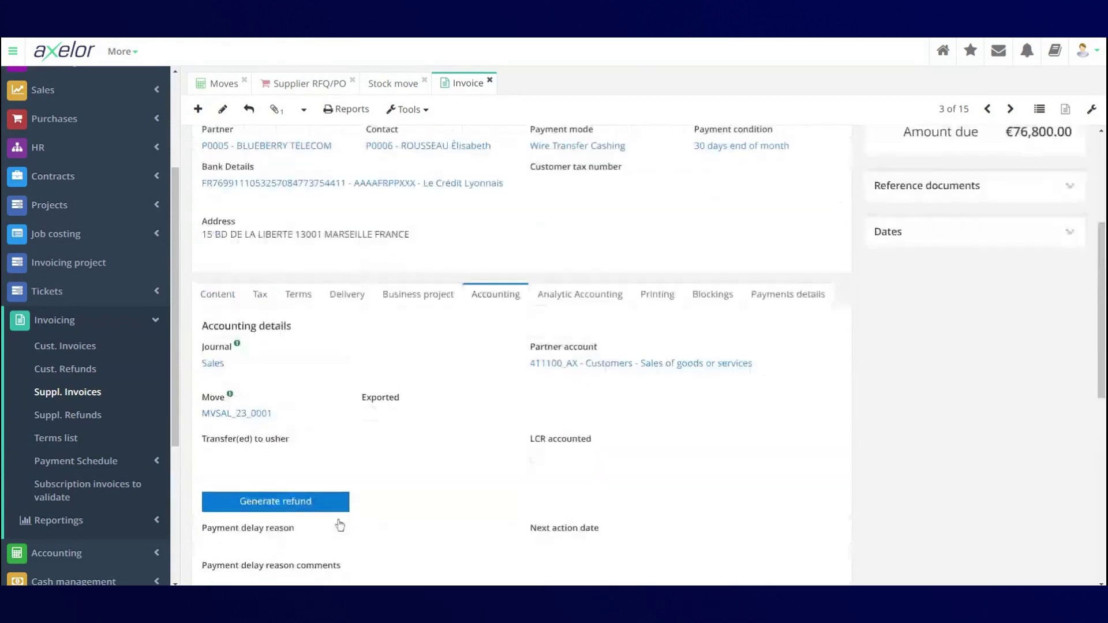
{"action": "scroll", "coordinate": [426, 492], "scroll_direction": "up", "scroll_amount": 3}
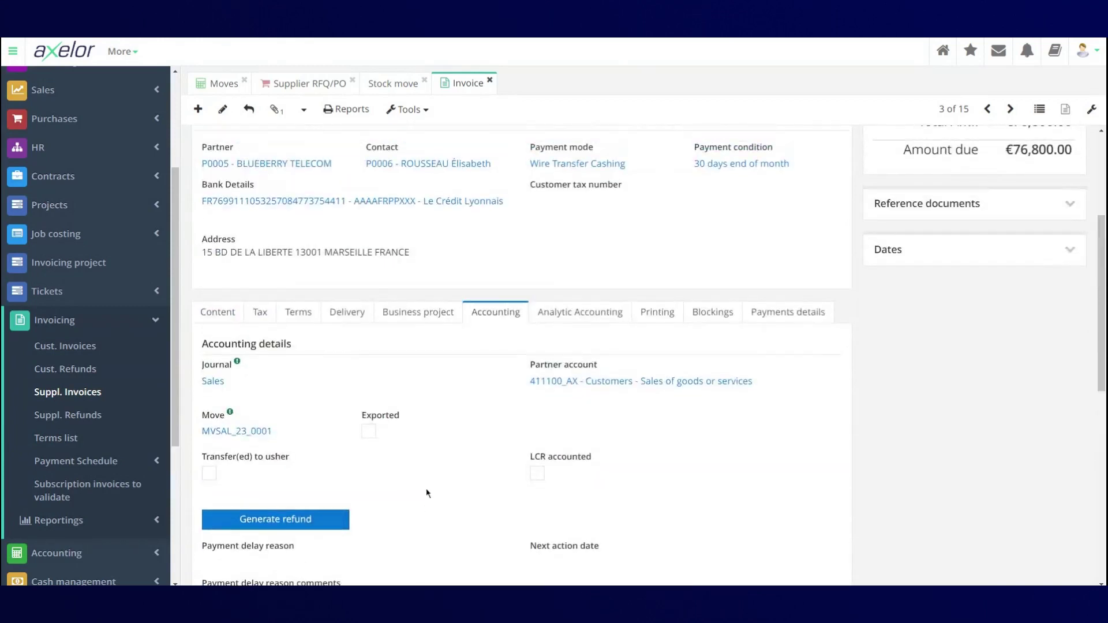
{"action": "left_click", "coordinate": [215, 469]}
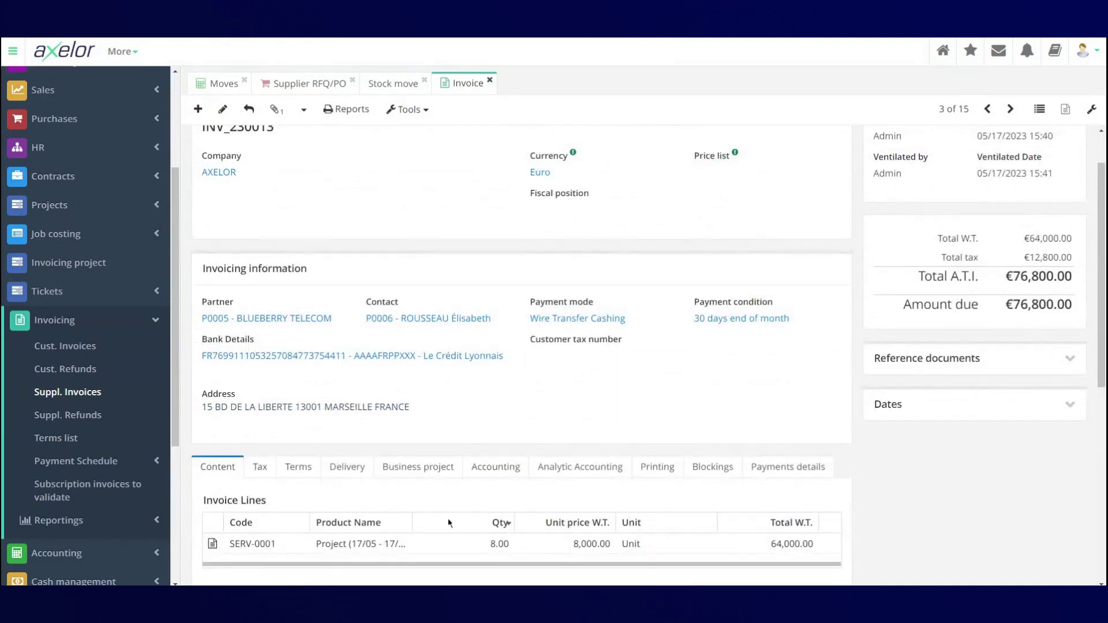
{"action": "scroll", "coordinate": [484, 437], "scroll_direction": "up", "scroll_amount": 1}
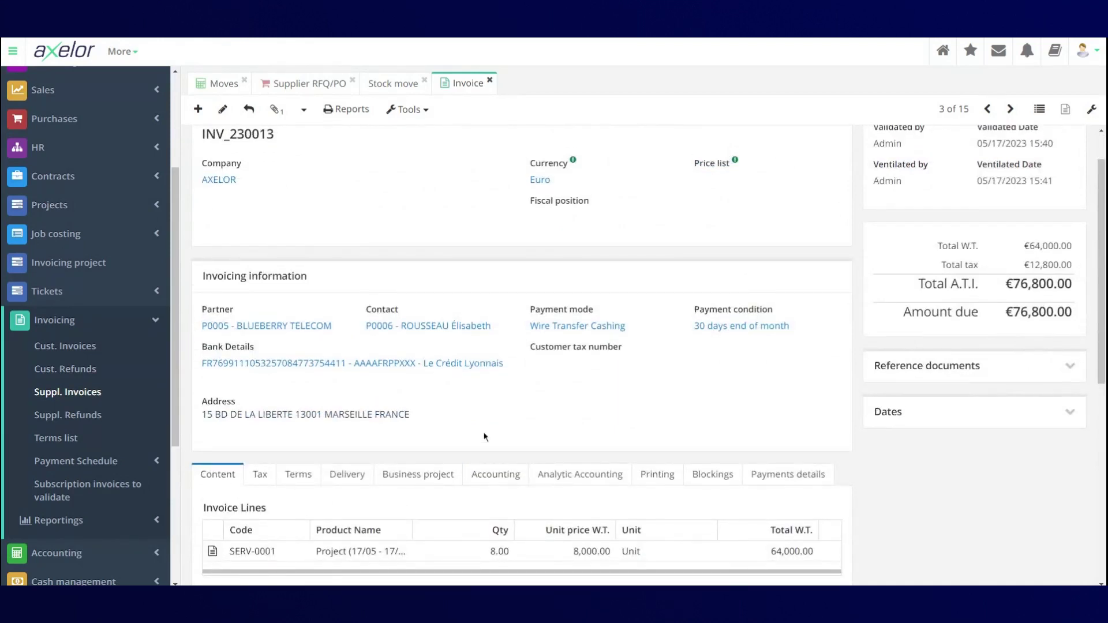
{"action": "scroll", "coordinate": [484, 437], "scroll_direction": "up", "scroll_amount": 1}
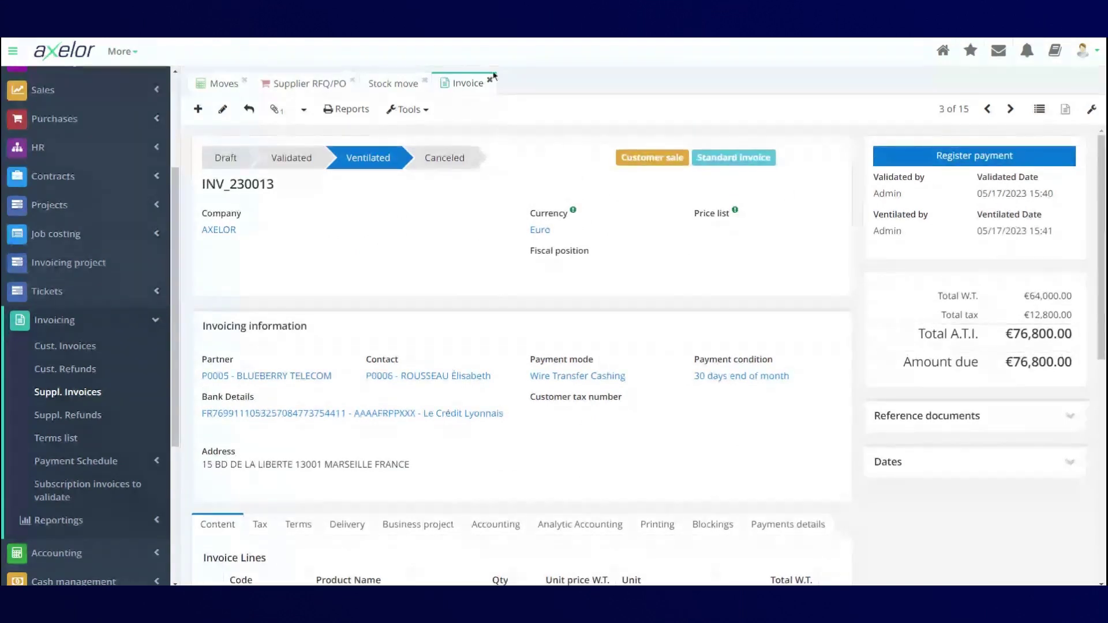
{"action": "left_click", "coordinate": [490, 79]}
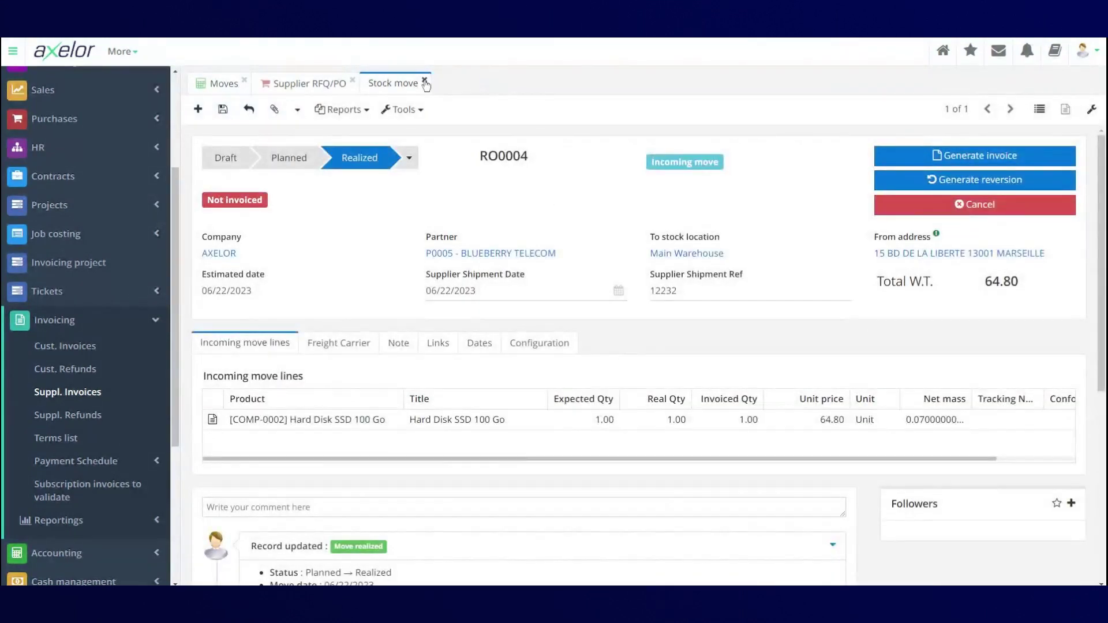
{"action": "left_click", "coordinate": [425, 81]}
{"action": "left_click", "coordinate": [352, 80]}
{"action": "left_click", "coordinate": [245, 80]}
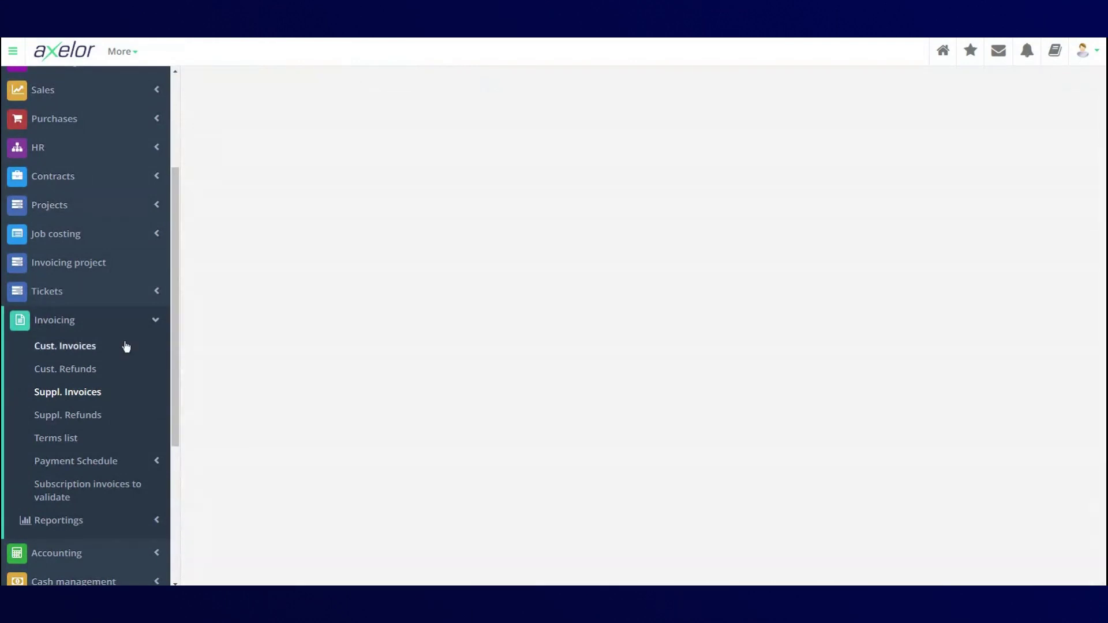
- Open the list of payment sessions under the Accounting module's payments
{"action": "left_click", "coordinate": [150, 323]}
{"action": "left_click", "coordinate": [133, 315]}
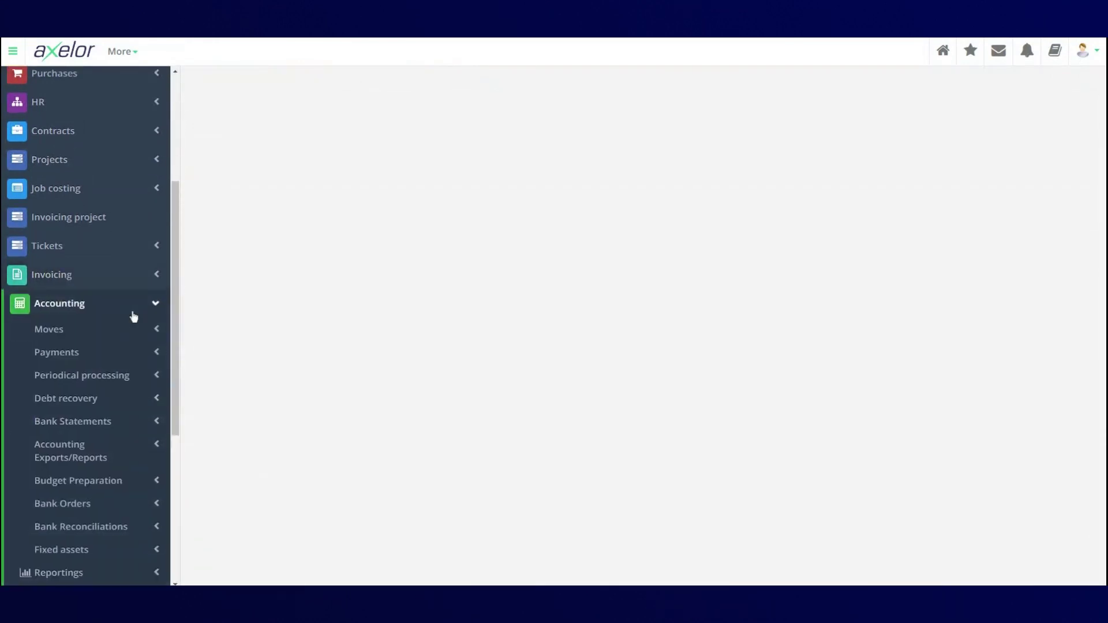
{"action": "left_click", "coordinate": [100, 359]}
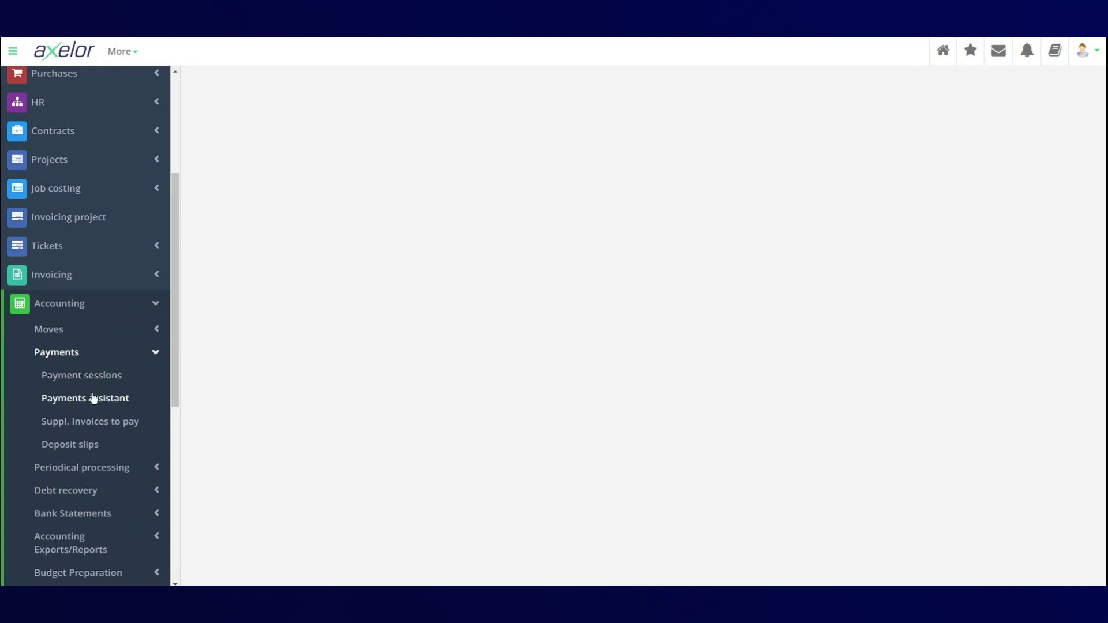
{"action": "left_click", "coordinate": [92, 378]}
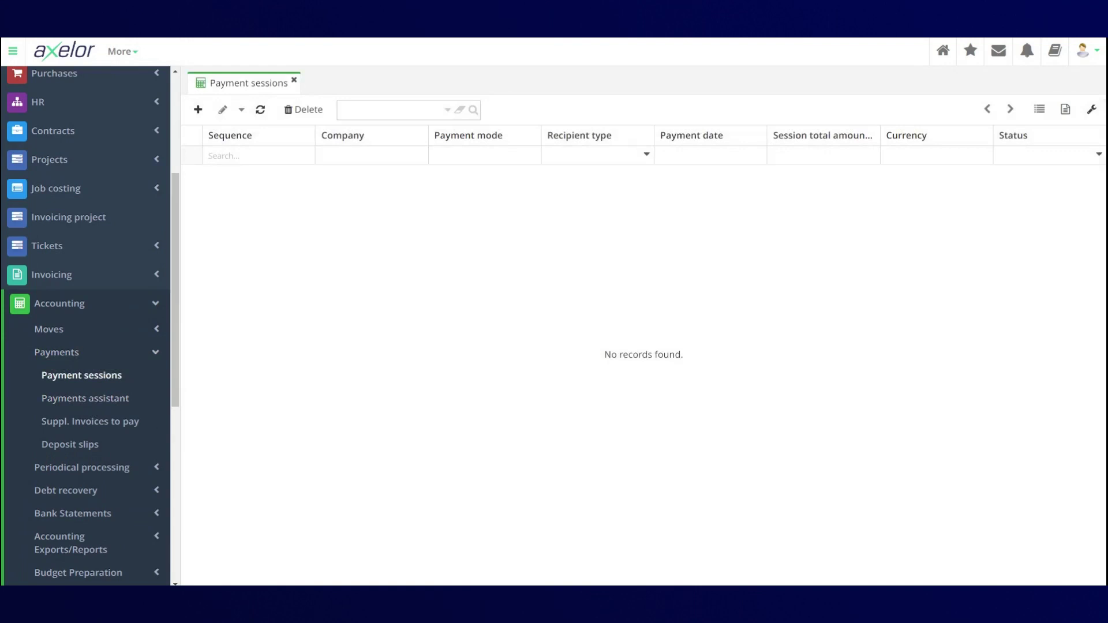
- View the form for a new payment session and return to the session list without saving
{"action": "left_click", "coordinate": [202, 113]}
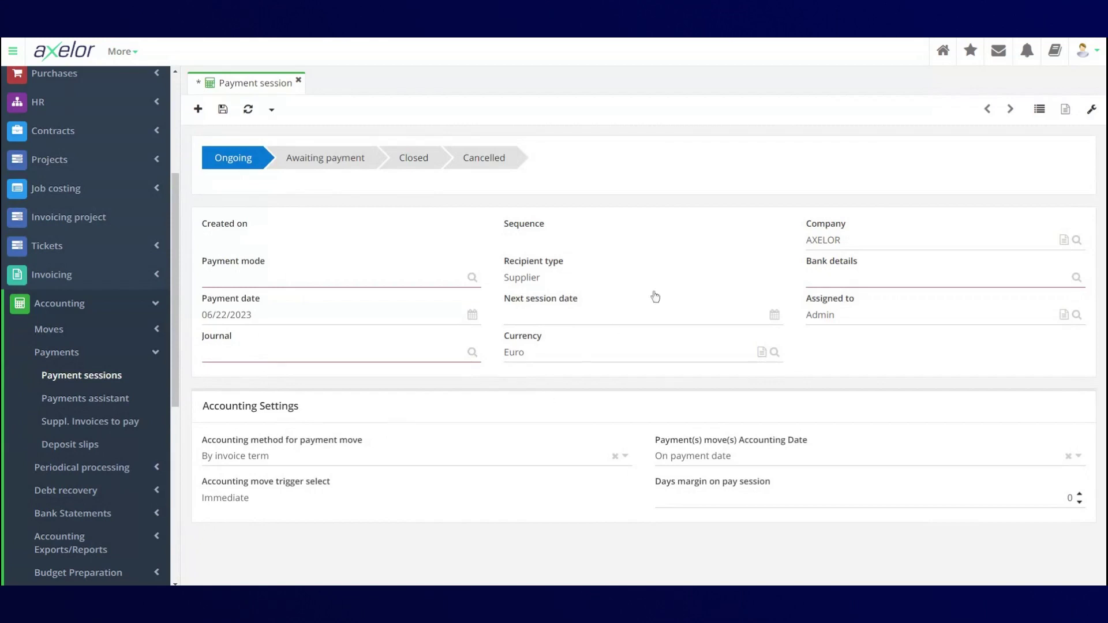
{"action": "left_click", "coordinate": [1042, 113]}
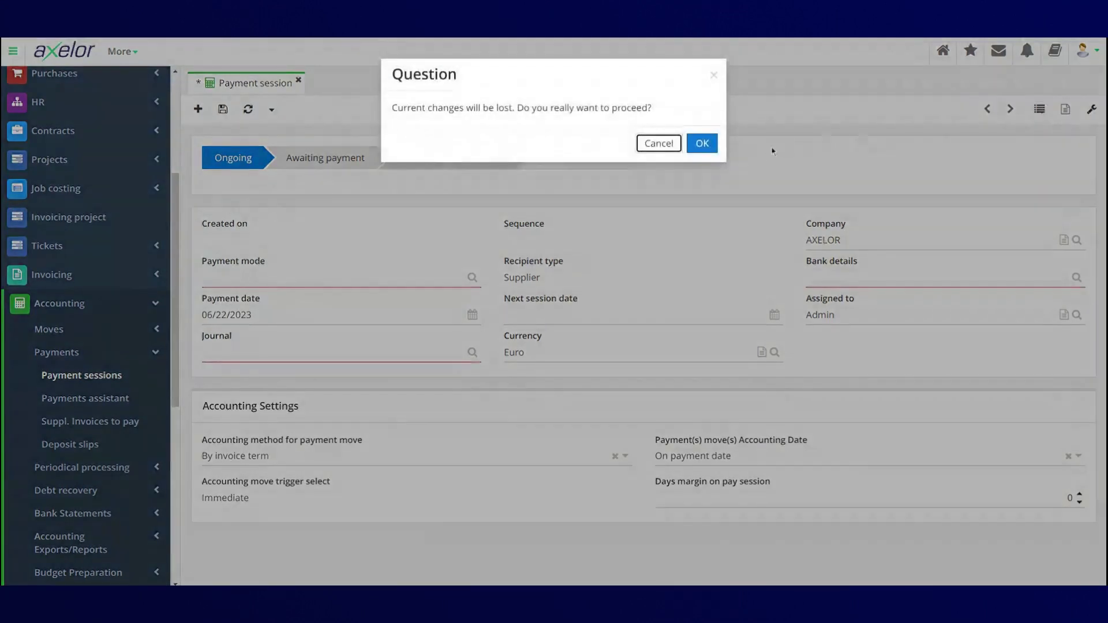
- Discard the unsaved payment session and view supplier payment voucher PI_CHQ_23_0001 from the payments assistant, returning to the voucher list
{"action": "left_click", "coordinate": [703, 143]}
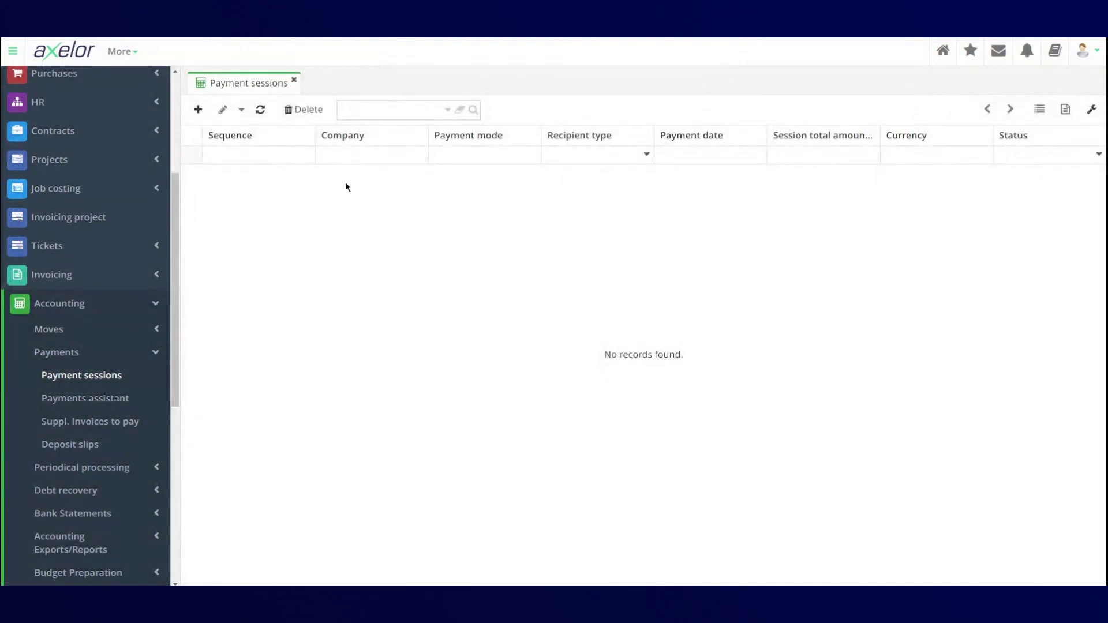
{"action": "left_click", "coordinate": [93, 397]}
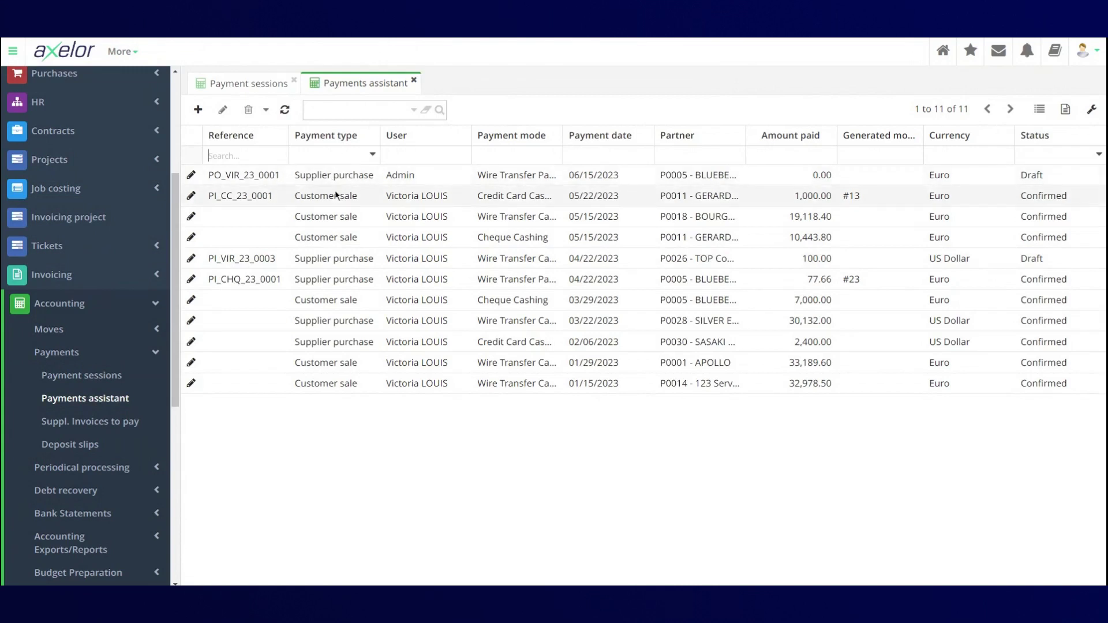
{"action": "left_click", "coordinate": [376, 280]}
{"action": "double_click", "coordinate": [376, 280]}
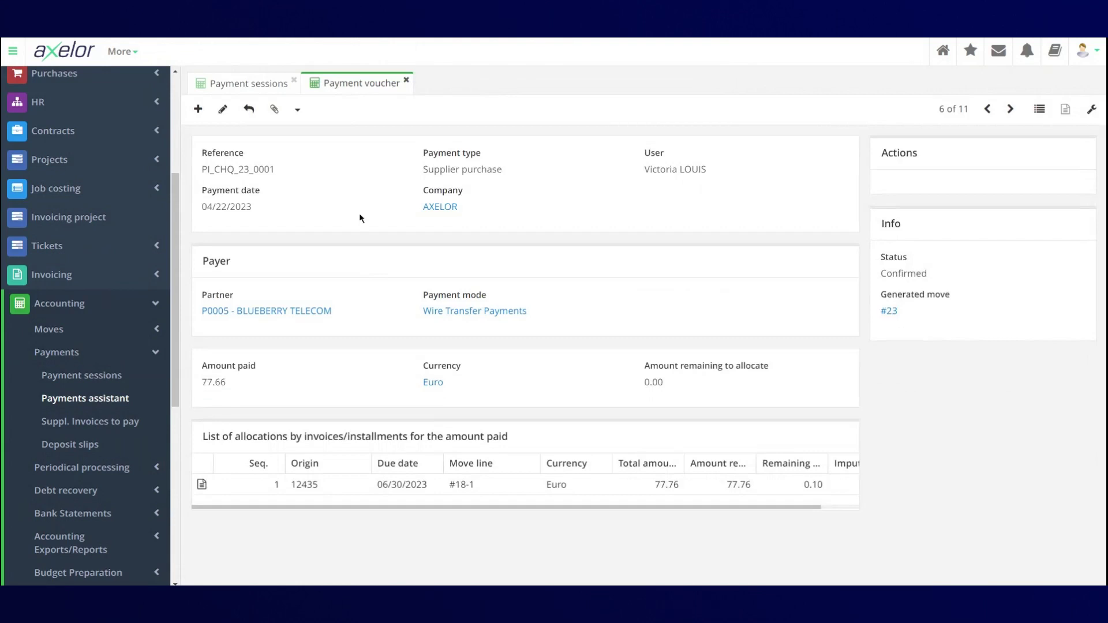
{"action": "left_click", "coordinate": [223, 109]}
{"action": "left_click", "coordinate": [1040, 109]}
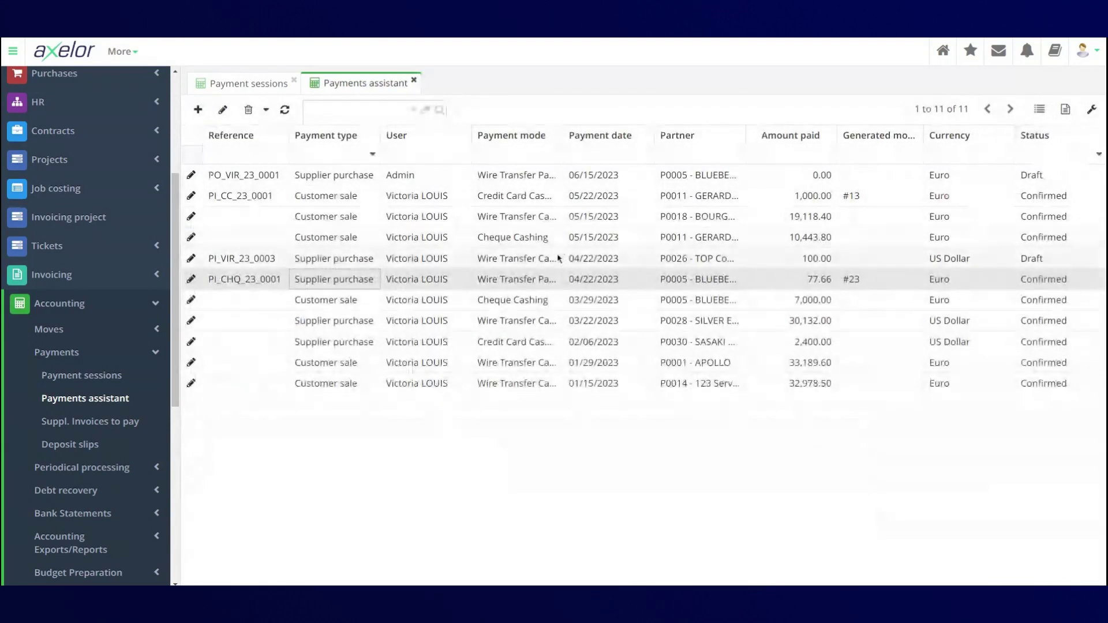
- View the 05/15/2023 cheque cashing voucher for GERARD Solutions and return to the voucher list
{"action": "left_click", "coordinate": [560, 237]}
{"action": "double_click", "coordinate": [559, 237]}
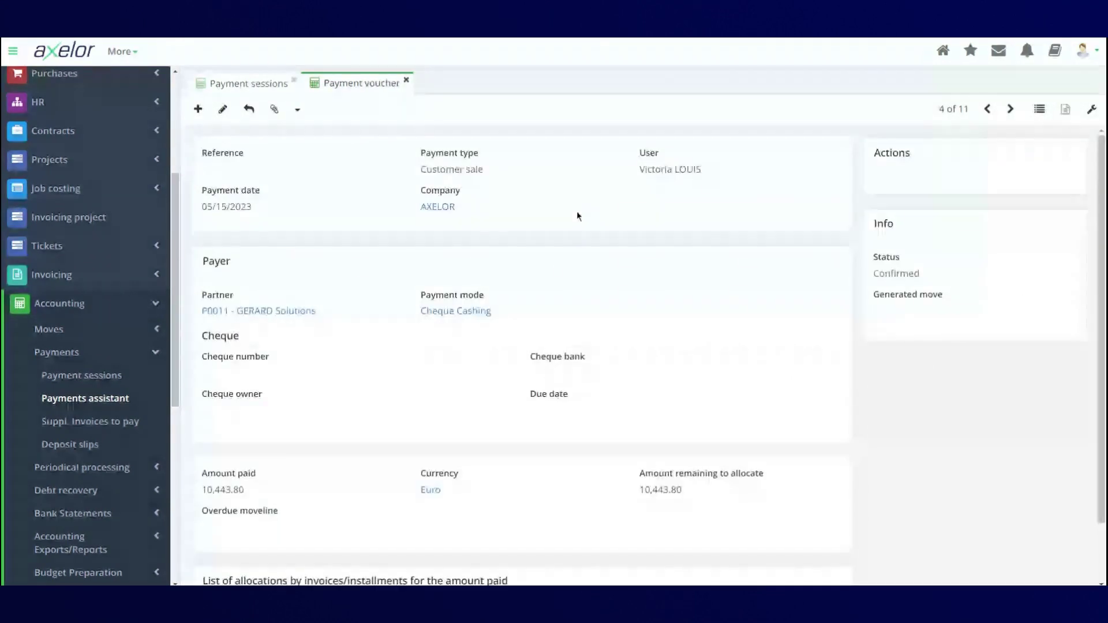
{"action": "left_click", "coordinate": [1039, 109]}
- View invoice SINV_230003 from the supplier invoices to pay, then return to the payments assistant list
{"action": "left_click", "coordinate": [134, 358]}
{"action": "left_click", "coordinate": [134, 358]}
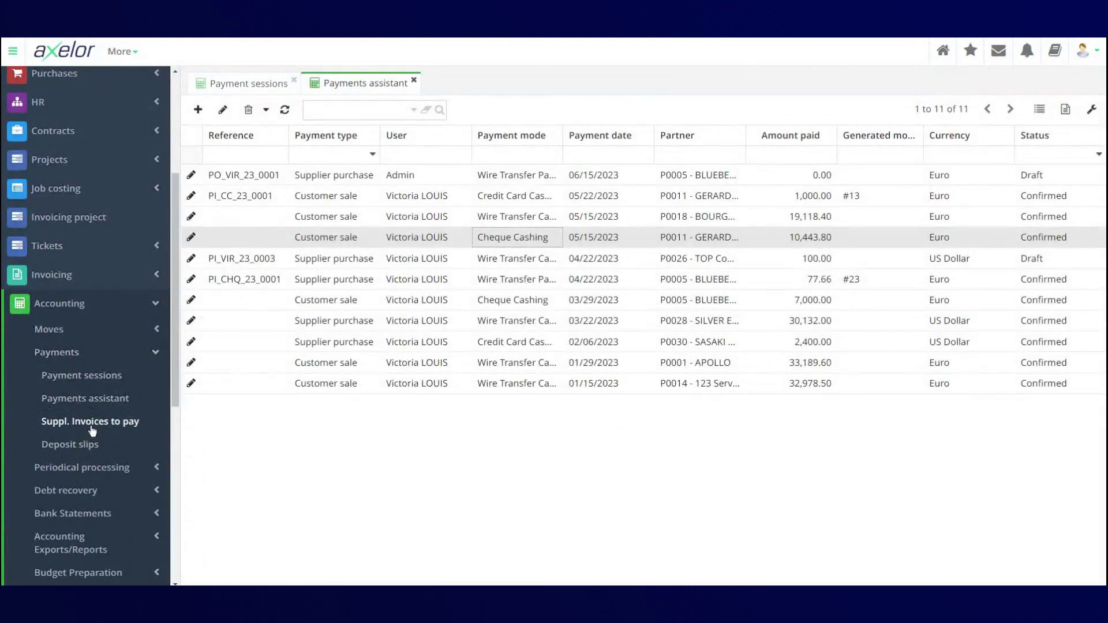
{"action": "left_click", "coordinate": [91, 424]}
{"action": "left_click", "coordinate": [358, 181]}
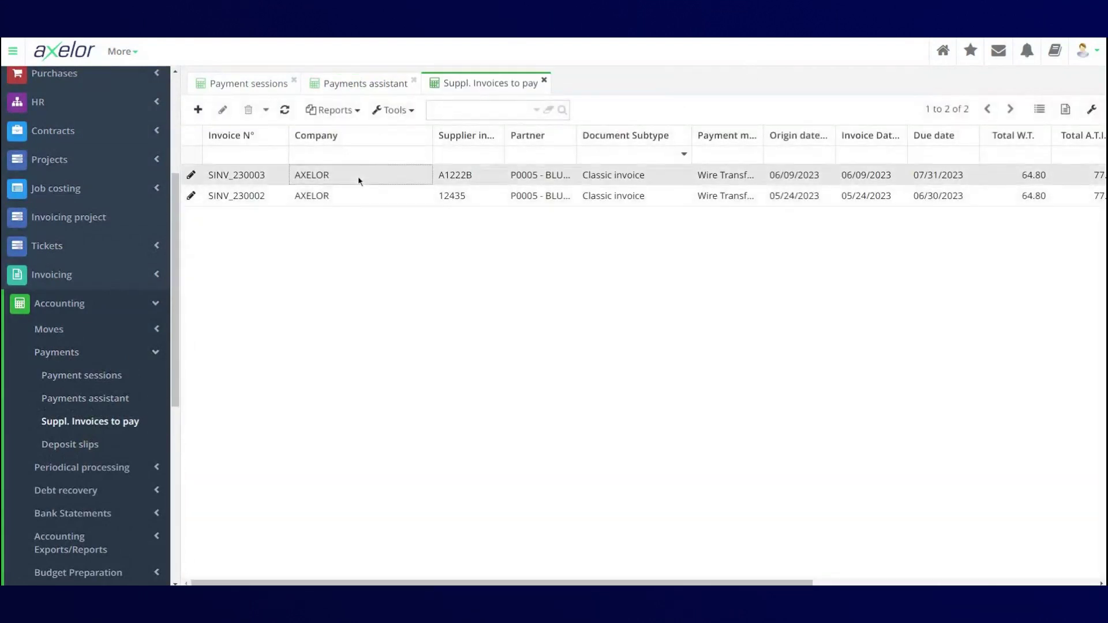
{"action": "double_click", "coordinate": [358, 179]}
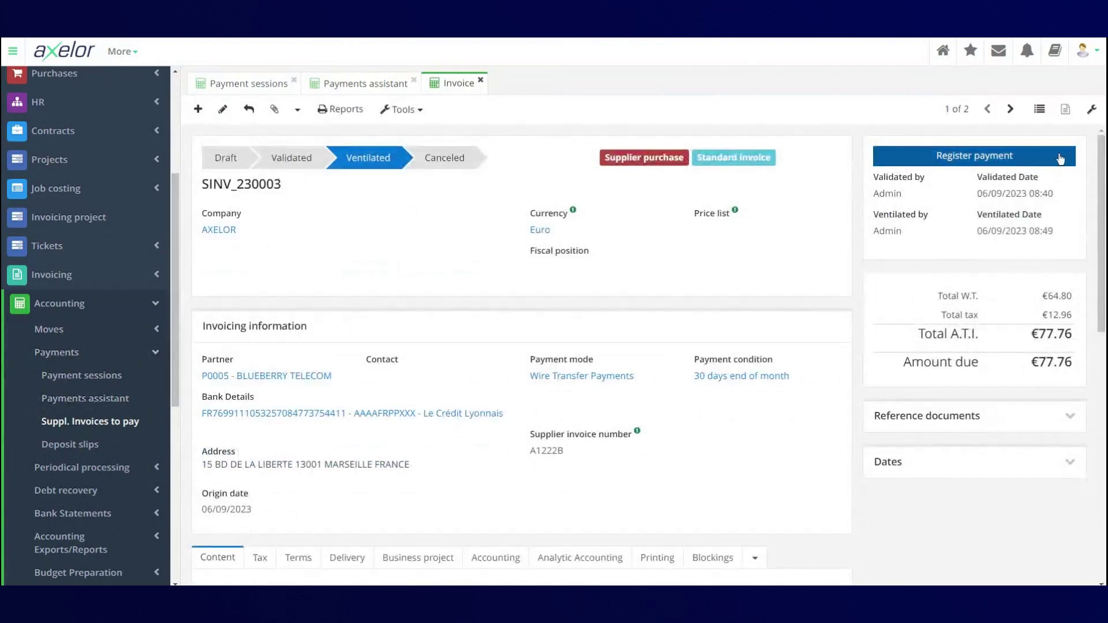
{"action": "left_click", "coordinate": [363, 88]}
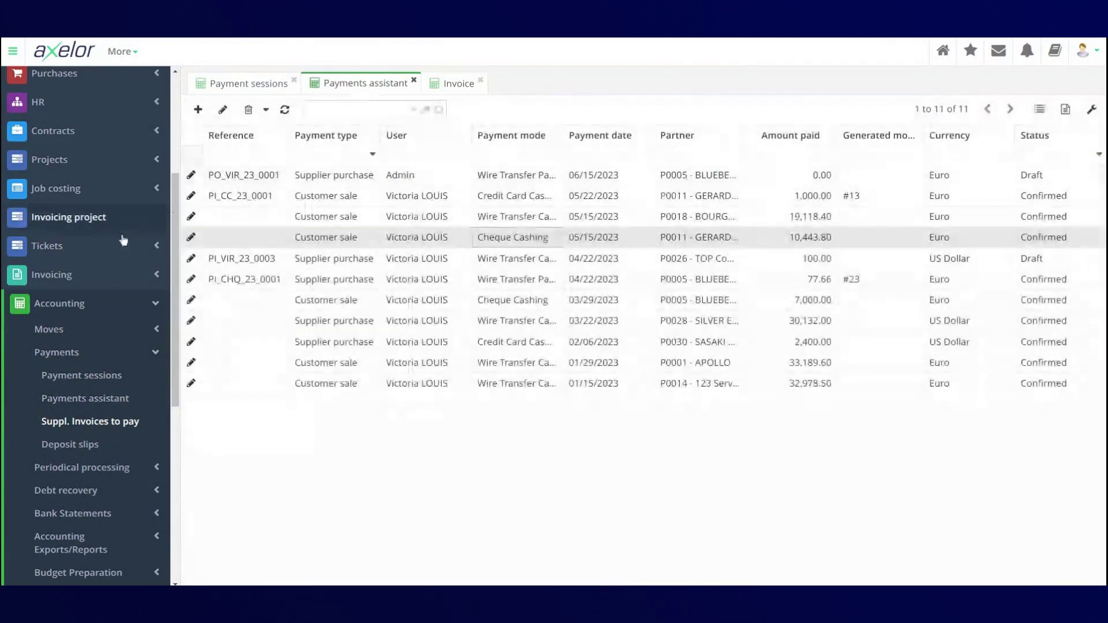
- Open the list of reconciliations under accounting's periodical processing
{"action": "scroll", "coordinate": [124, 347], "scroll_direction": "down", "scroll_amount": 2}
{"action": "left_click", "coordinate": [126, 354]}
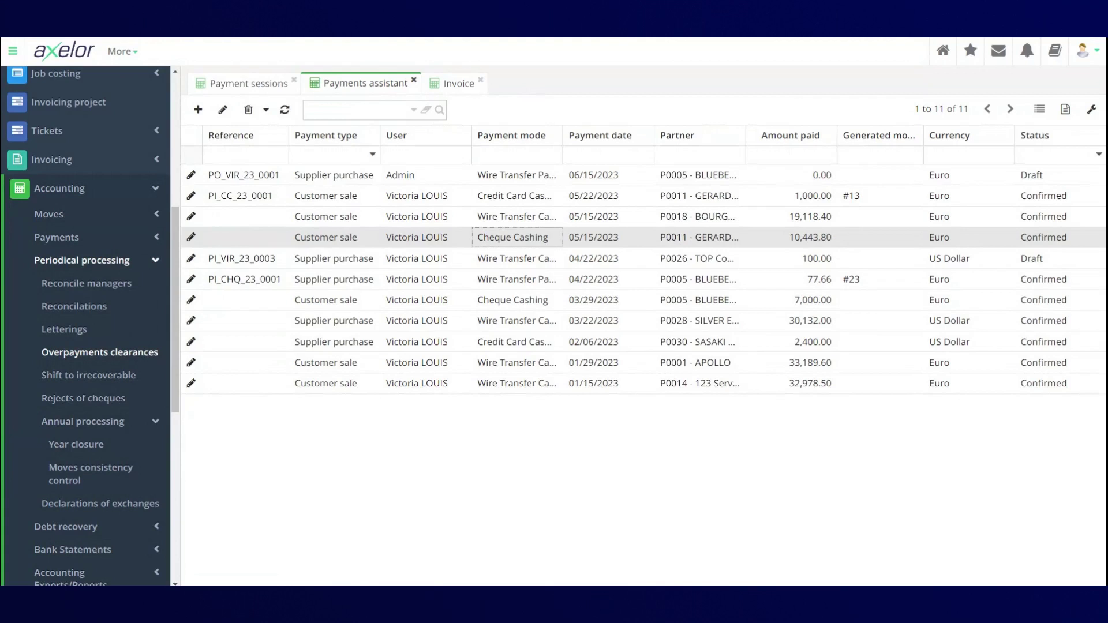
{"action": "left_click", "coordinate": [73, 312]}
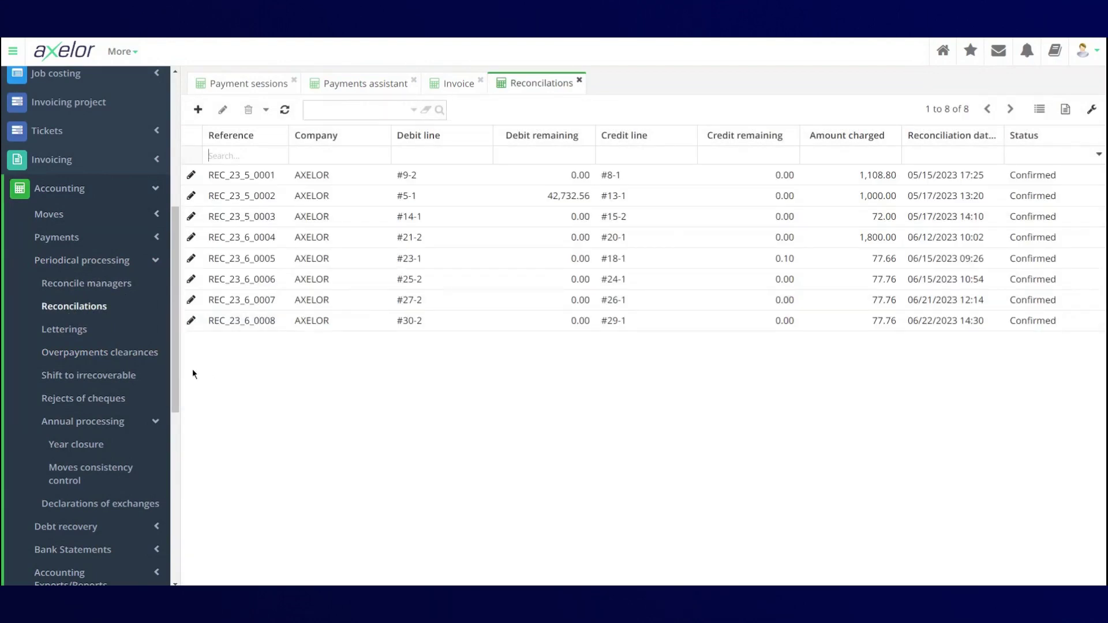
- Open lettering A from the letterings list, examine its reconcile list and move lines, and close the record
{"action": "left_click", "coordinate": [42, 338]}
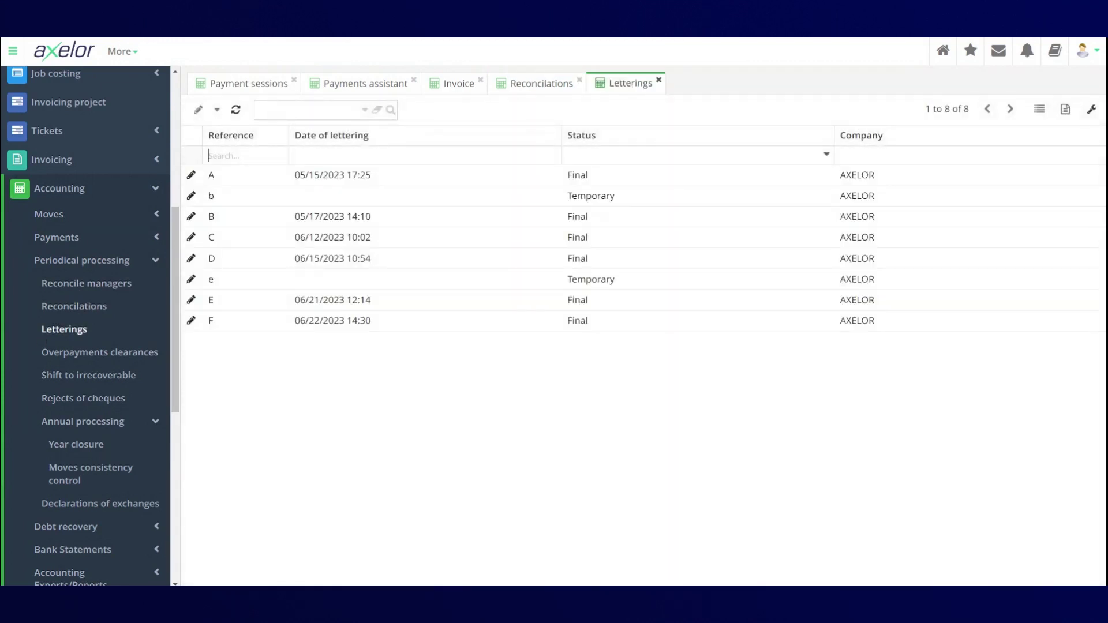
{"action": "left_click", "coordinate": [316, 182]}
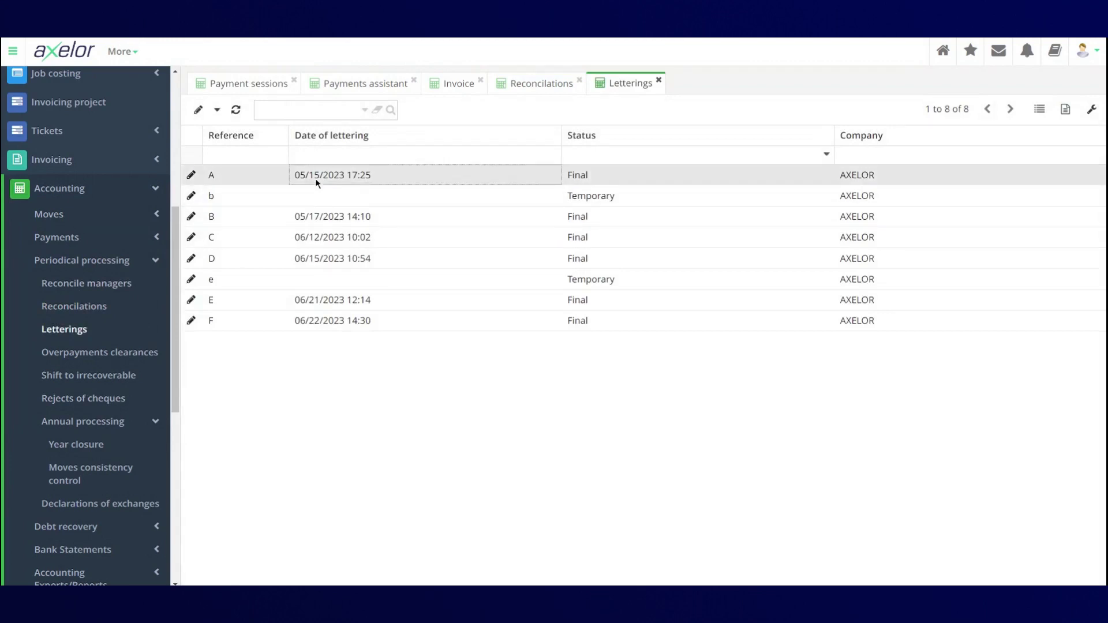
{"action": "double_click", "coordinate": [316, 182]}
{"action": "scroll", "coordinate": [297, 272], "scroll_direction": "down", "scroll_amount": 1}
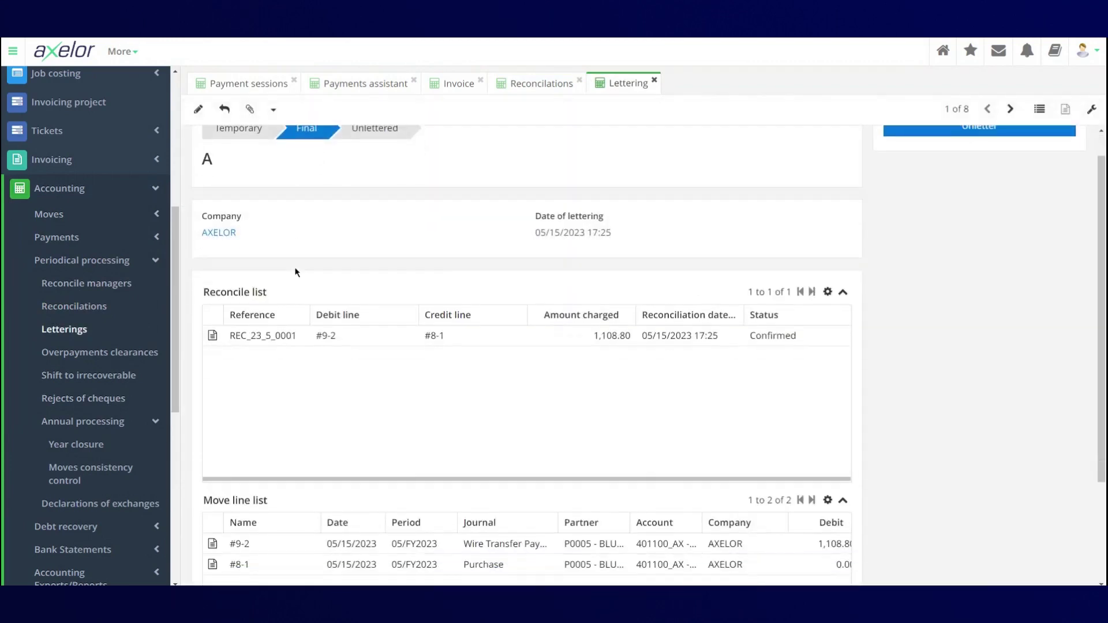
{"action": "scroll", "coordinate": [297, 272], "scroll_direction": "down", "scroll_amount": 3}
{"action": "scroll", "coordinate": [297, 272], "scroll_direction": "up", "scroll_amount": 2}
{"action": "scroll", "coordinate": [281, 403], "scroll_direction": "down", "scroll_amount": 3}
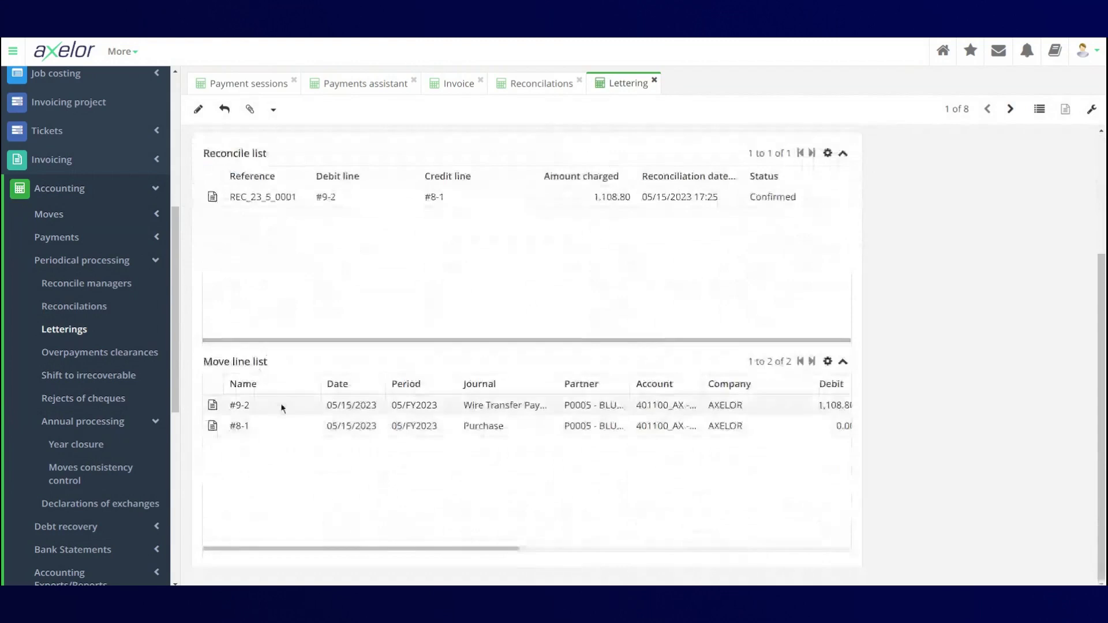
{"action": "scroll", "coordinate": [519, 321], "scroll_direction": "up", "scroll_amount": 1}
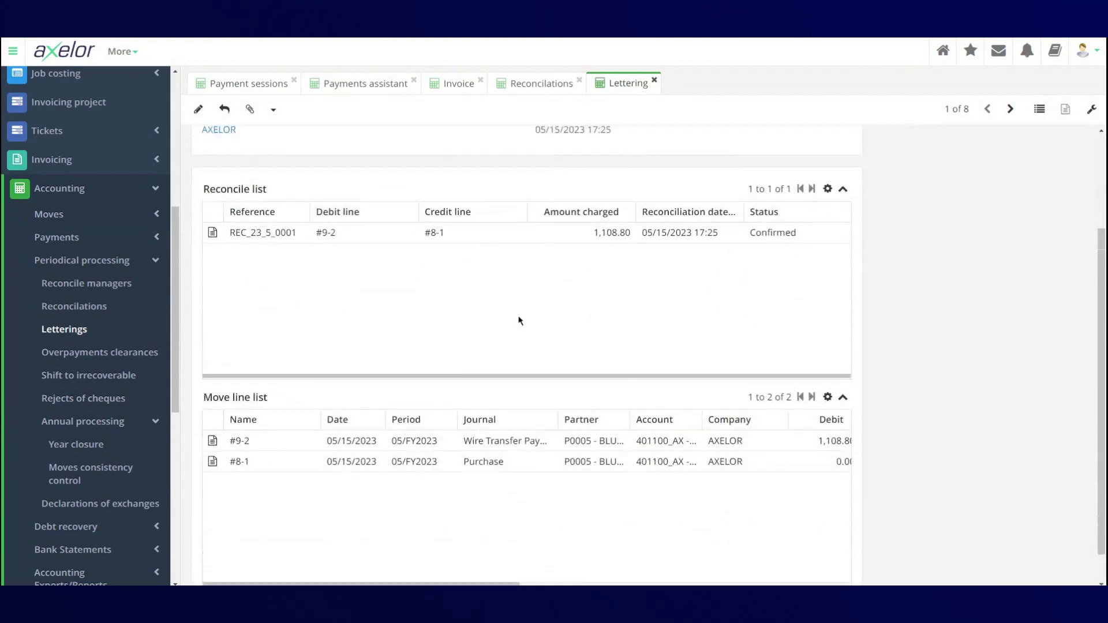
{"action": "scroll", "coordinate": [520, 320], "scroll_direction": "up", "scroll_amount": 2}
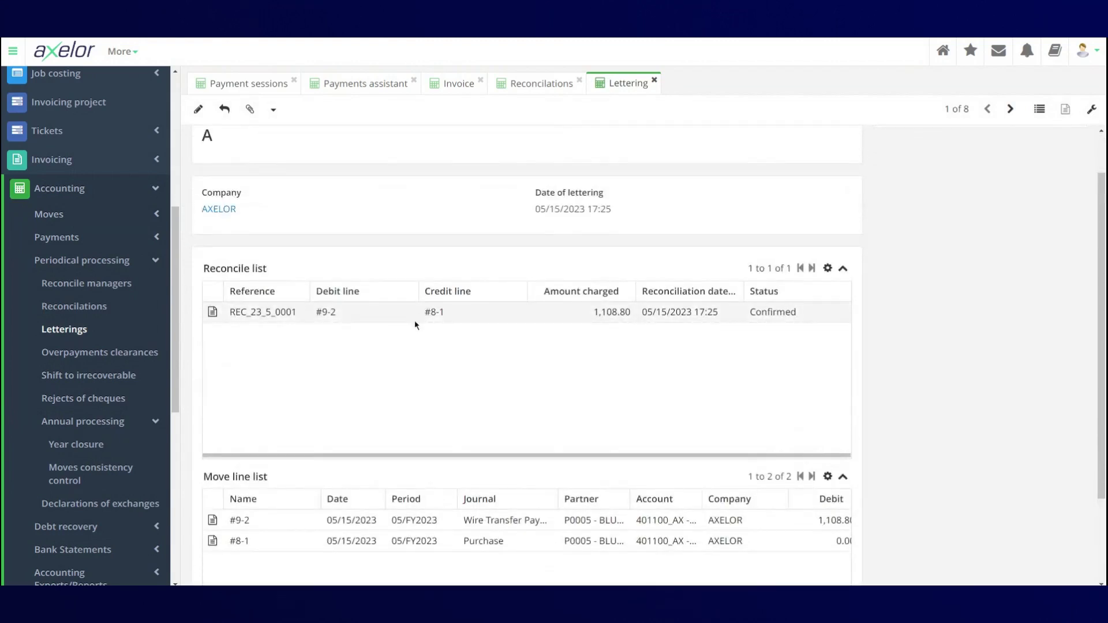
{"action": "scroll", "coordinate": [415, 325], "scroll_direction": "up", "scroll_amount": 2}
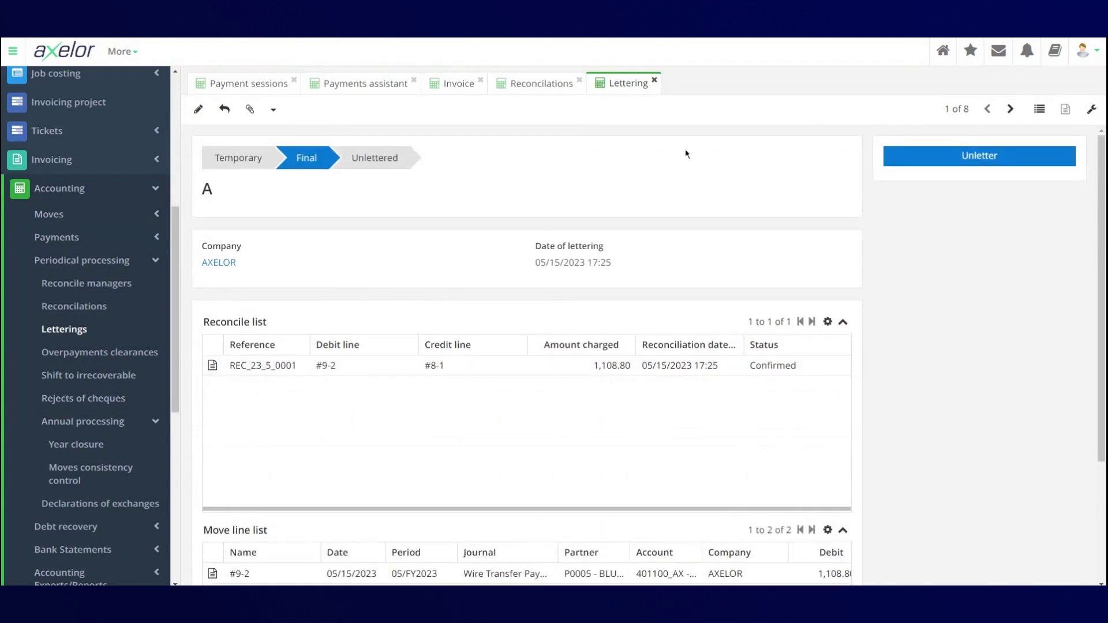
{"action": "left_click", "coordinate": [654, 81]}
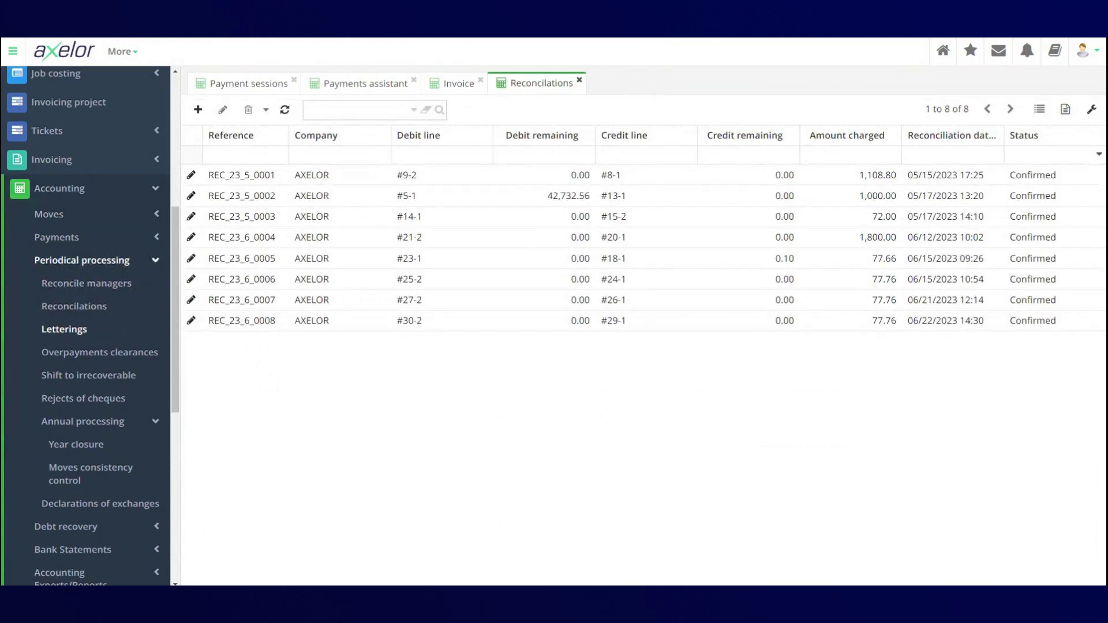
- Open the list of bank reconciliations in accounting
{"action": "left_click", "coordinate": [147, 270]}
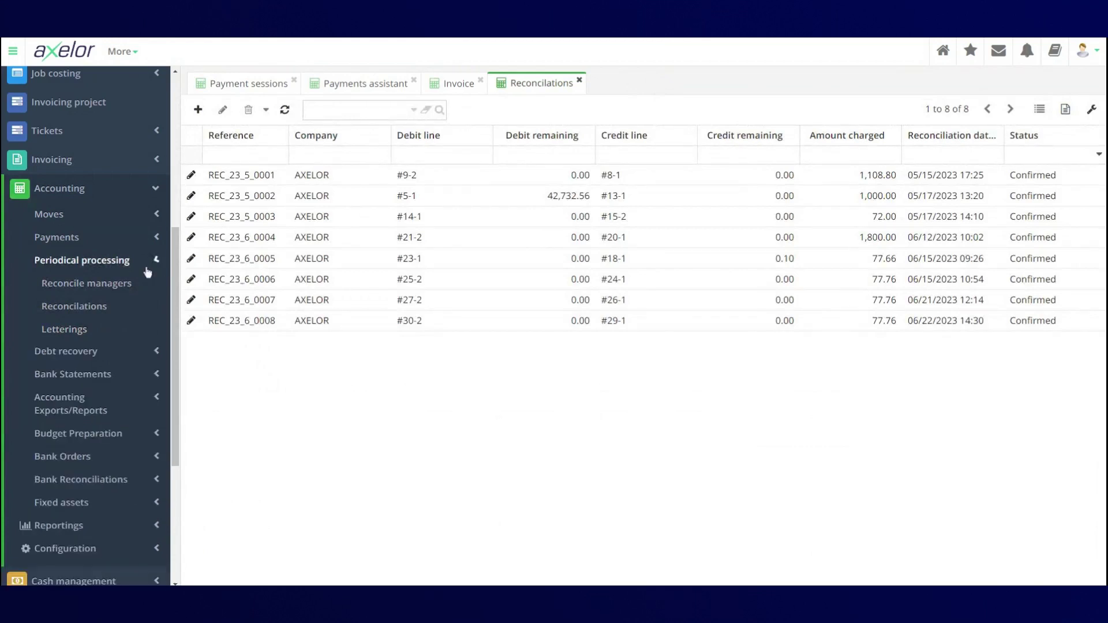
{"action": "scroll", "coordinate": [147, 271], "scroll_direction": "down", "scroll_amount": 1}
{"action": "left_click", "coordinate": [147, 271]}
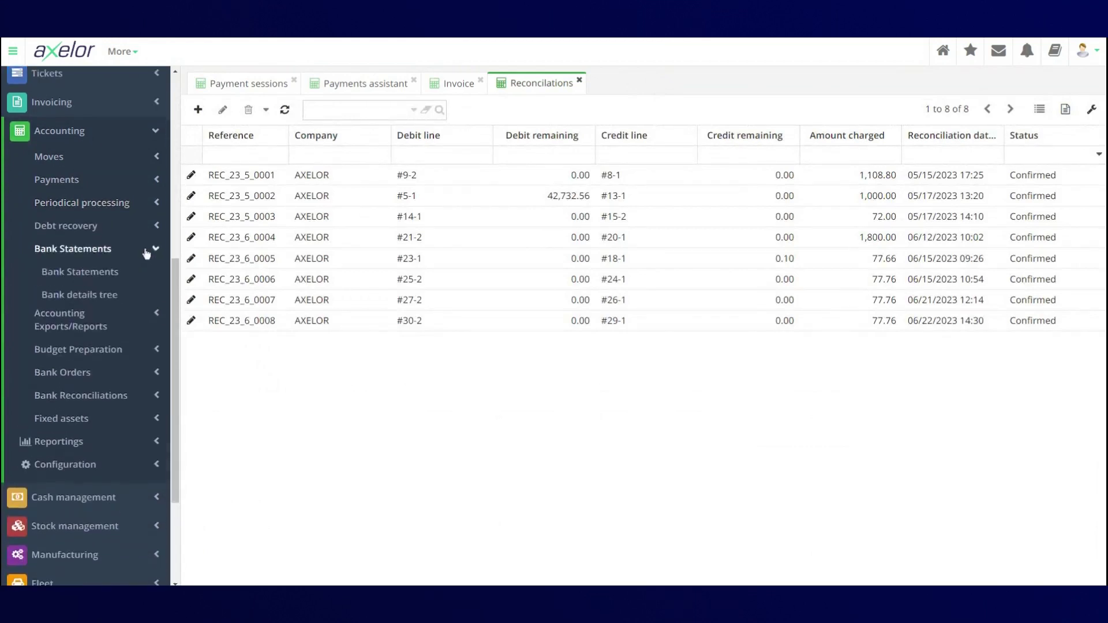
{"action": "left_click", "coordinate": [135, 404]}
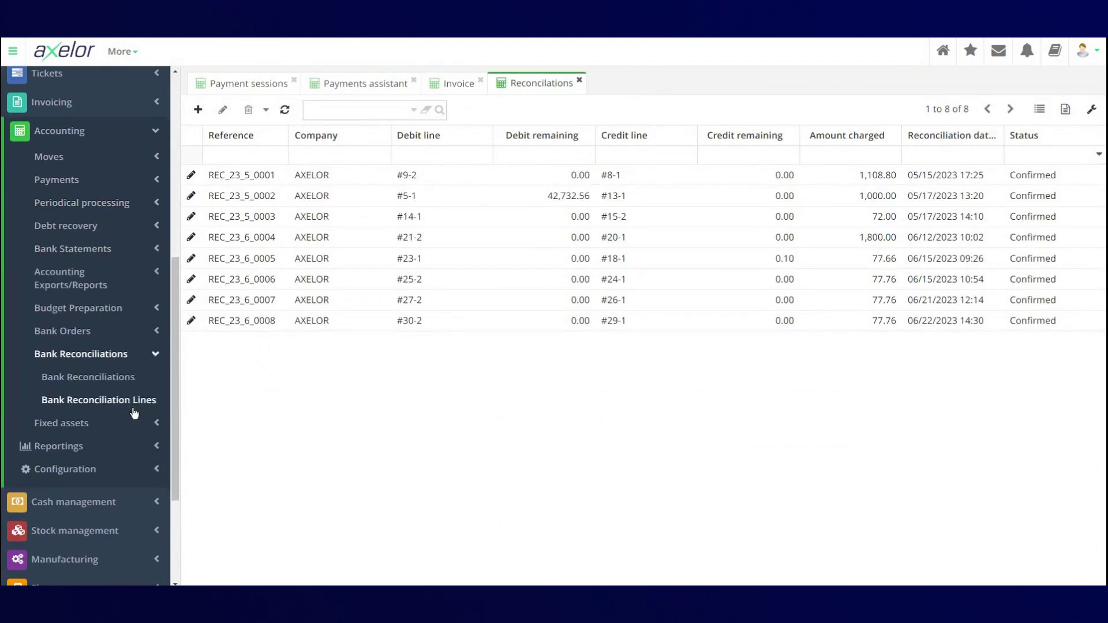
{"action": "left_click", "coordinate": [121, 378]}
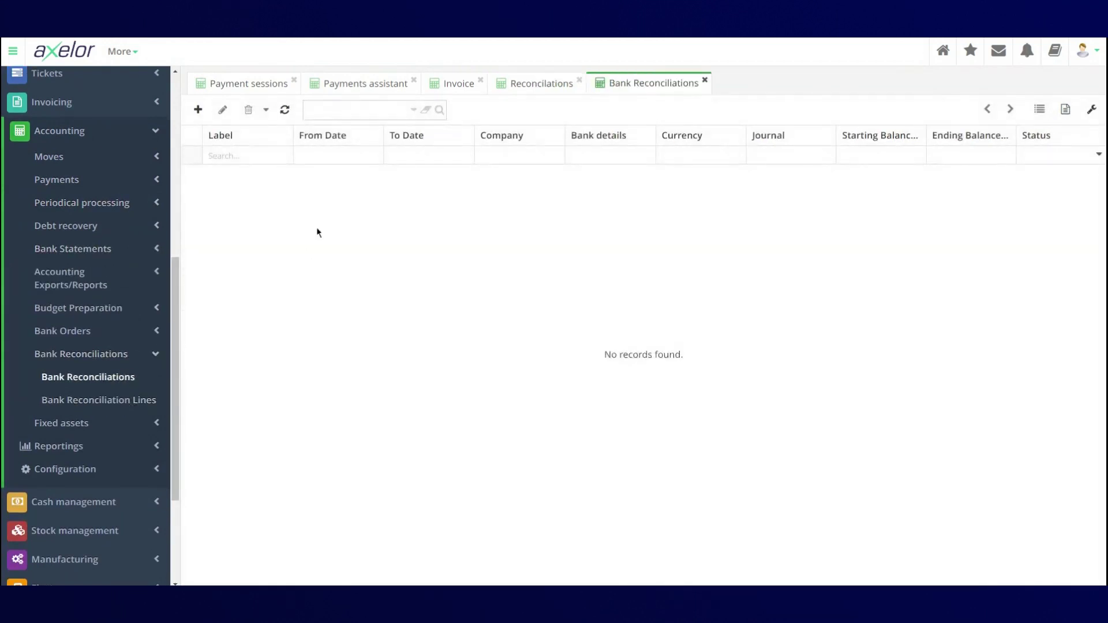
- Start a new bank reconciliation using the BNP bank details, and close it without saving
{"action": "left_click", "coordinate": [198, 110]}
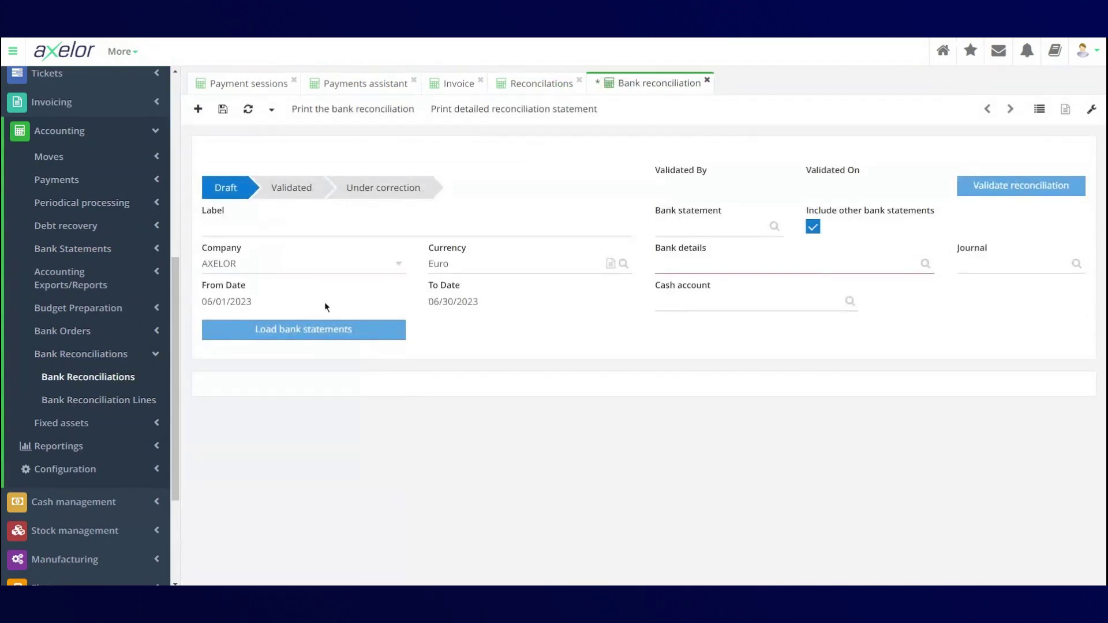
{"action": "left_click", "coordinate": [782, 266]}
{"action": "left_click", "coordinate": [781, 291]}
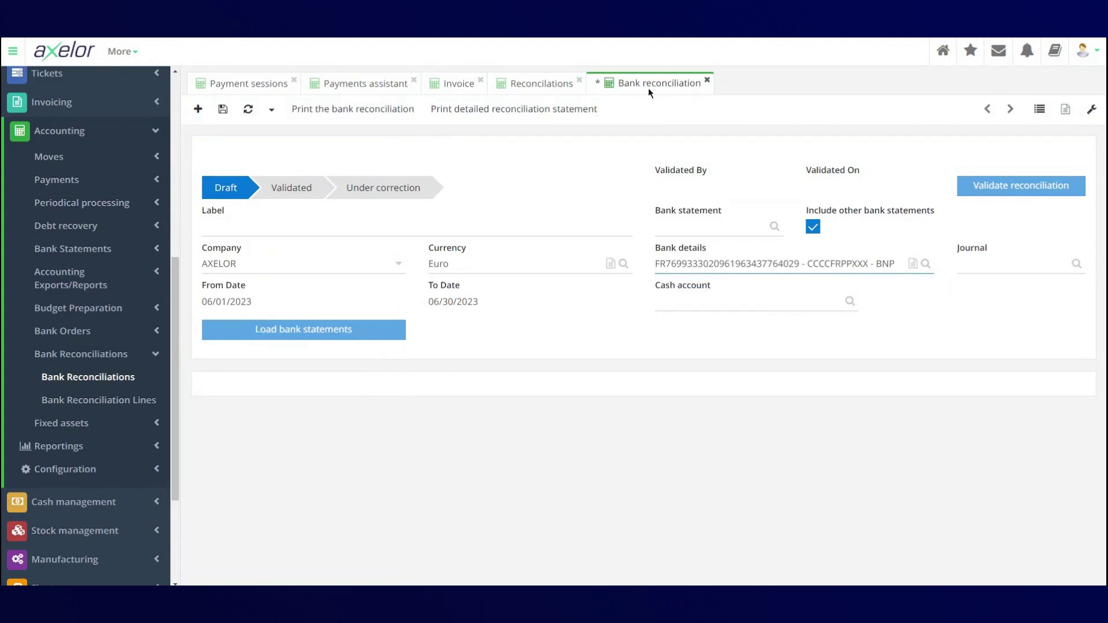
{"action": "left_click", "coordinate": [707, 80]}
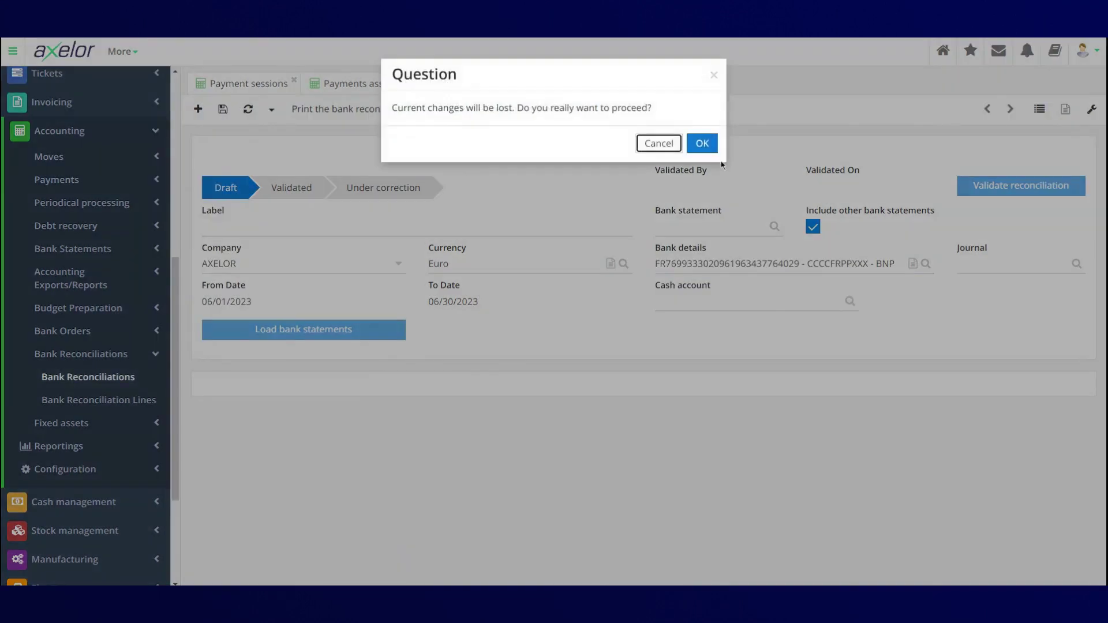
{"action": "left_click", "coordinate": [704, 144]}
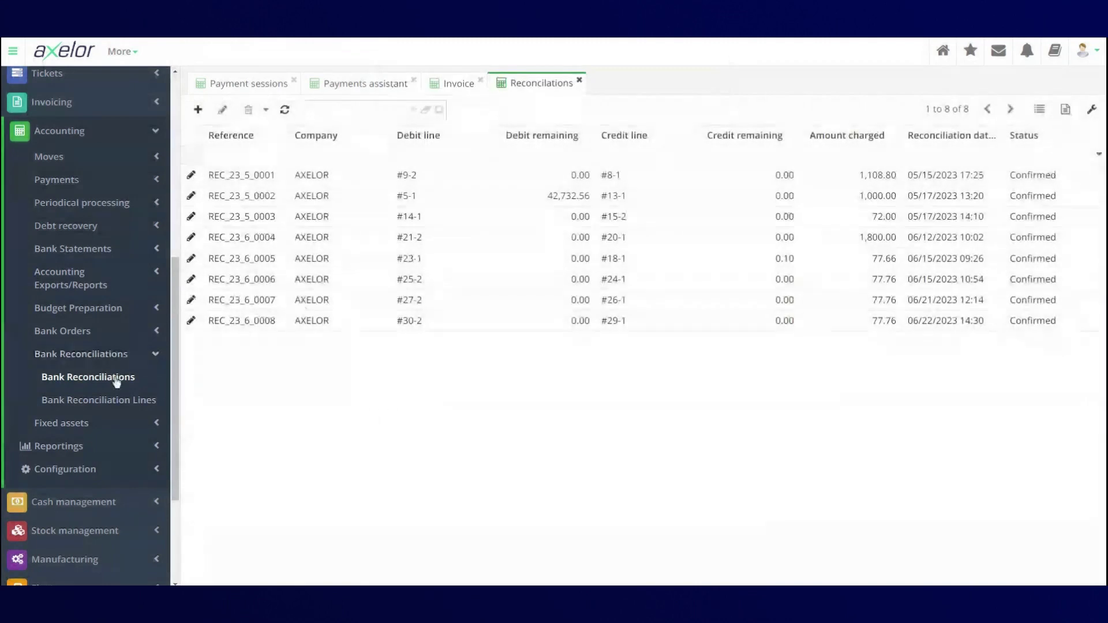
- View the debt recovery list in accounting and close it
{"action": "left_click", "coordinate": [138, 358]}
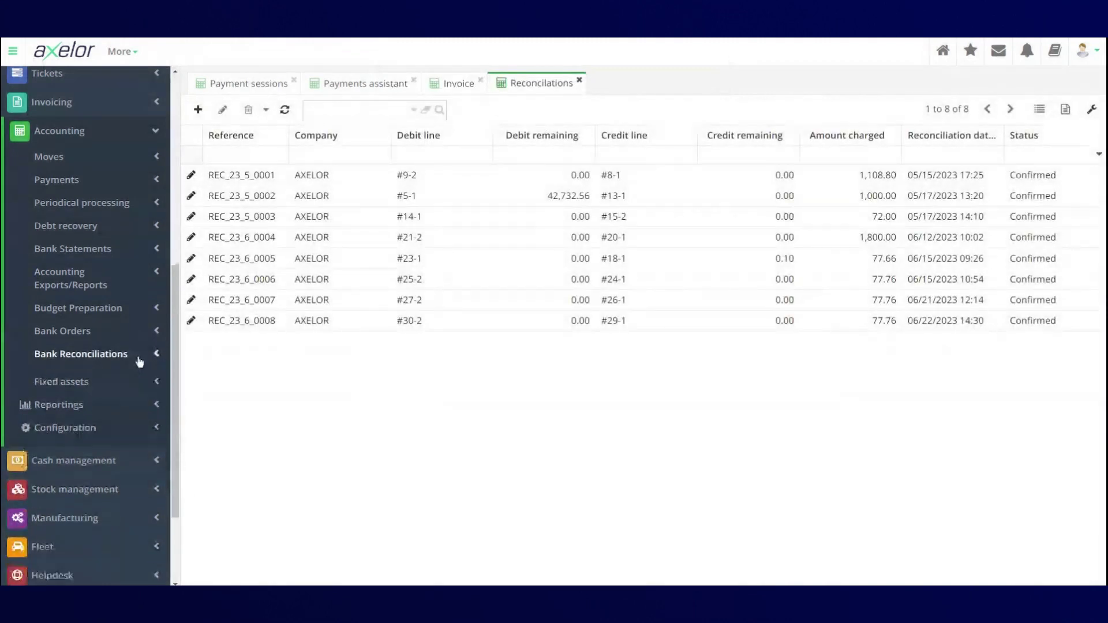
{"action": "left_click", "coordinate": [87, 230]}
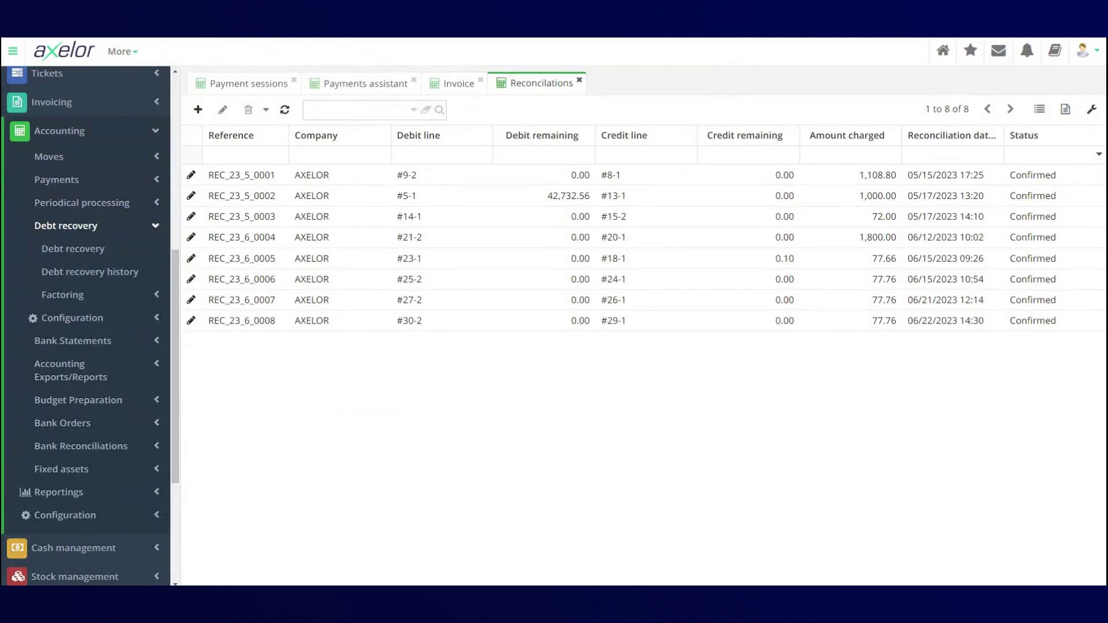
{"action": "left_click", "coordinate": [85, 251]}
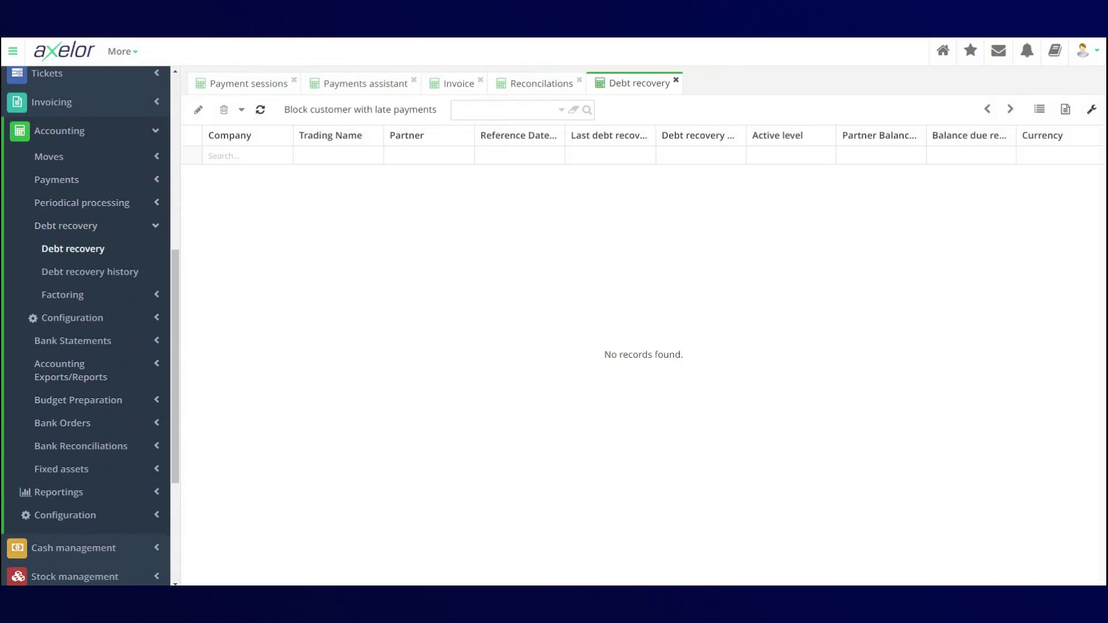
{"action": "left_click", "coordinate": [120, 231]}
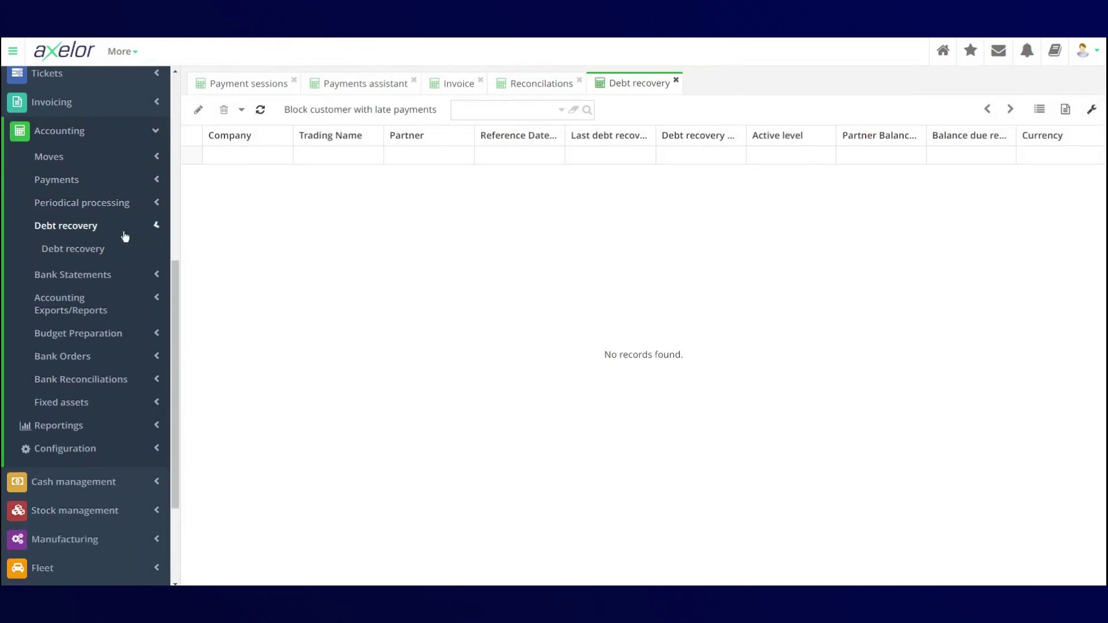
{"action": "left_click", "coordinate": [677, 81]}
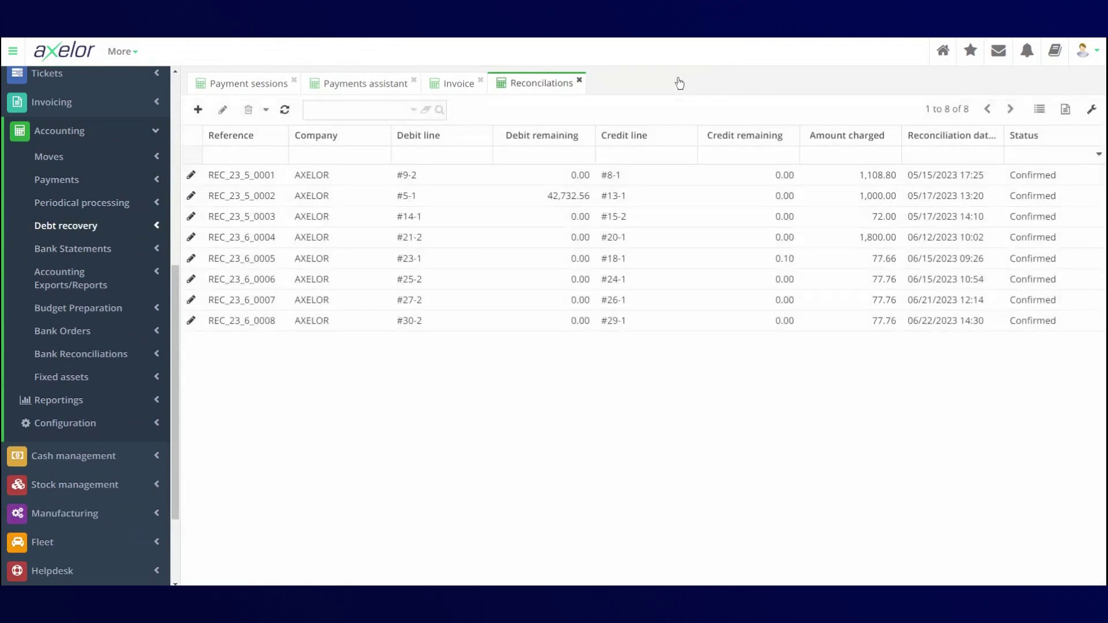
- Open the bank statements list in accounting and start a new bank statement, trying its file upload
{"action": "left_click", "coordinate": [136, 247]}
{"action": "left_click", "coordinate": [104, 266]}
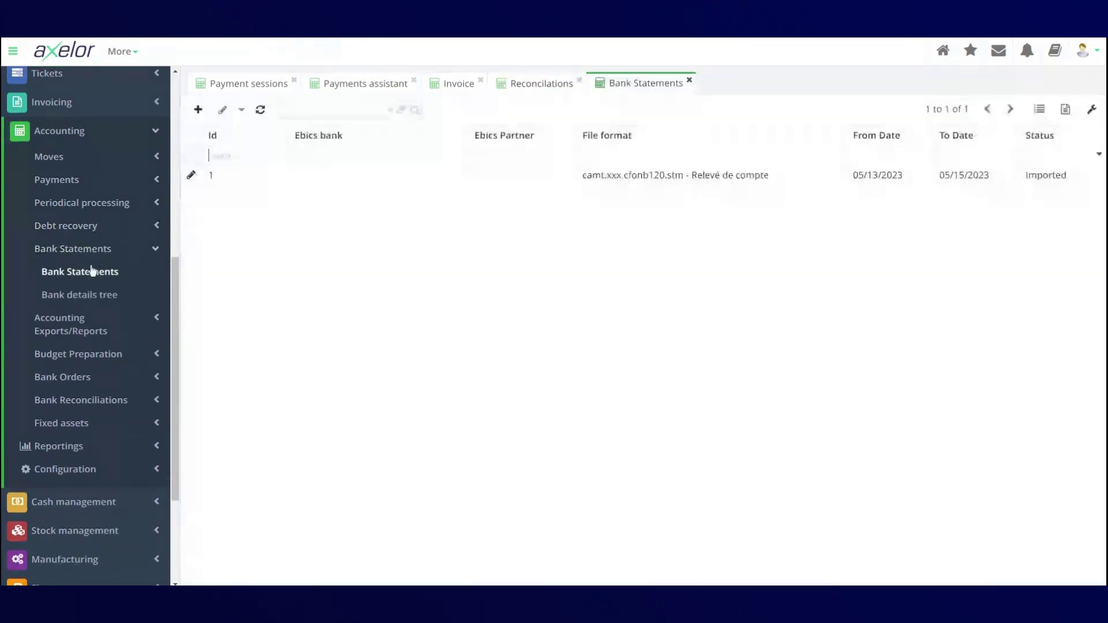
{"action": "left_click", "coordinate": [198, 109]}
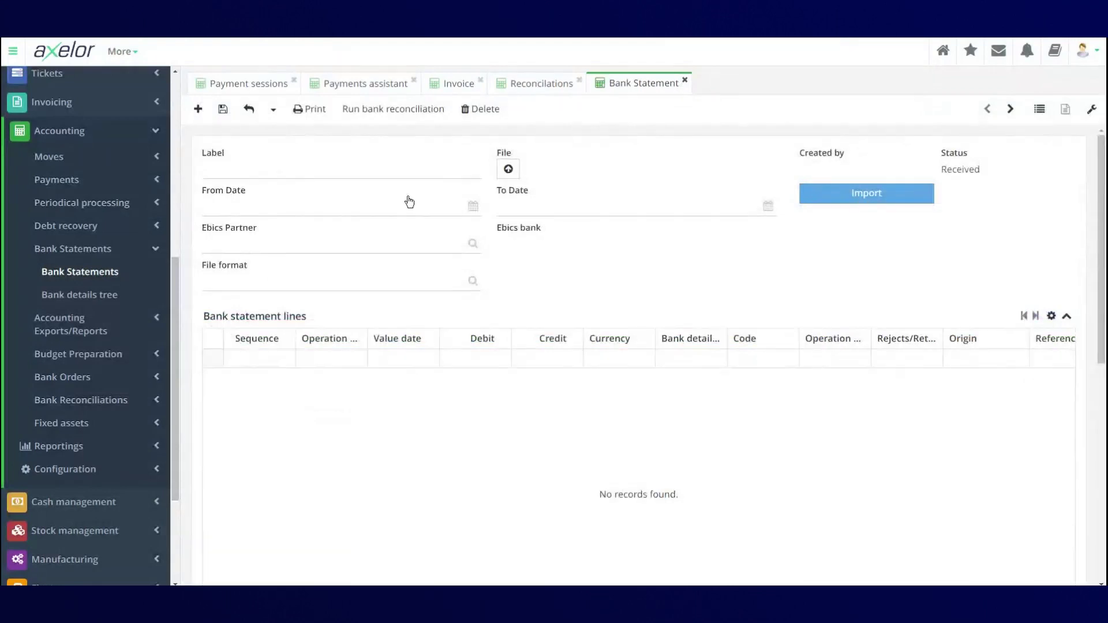
{"action": "left_click", "coordinate": [509, 169]}
- Browse the full list of bank statement file formats and close it without choosing one
{"action": "left_click", "coordinate": [304, 280]}
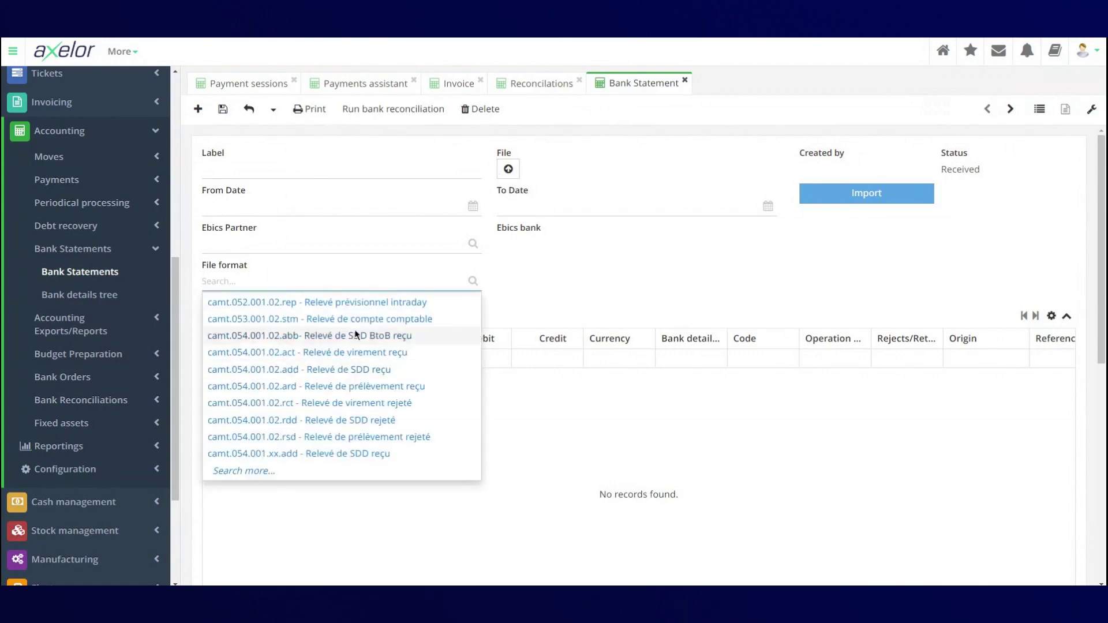
{"action": "left_click", "coordinate": [234, 472]}
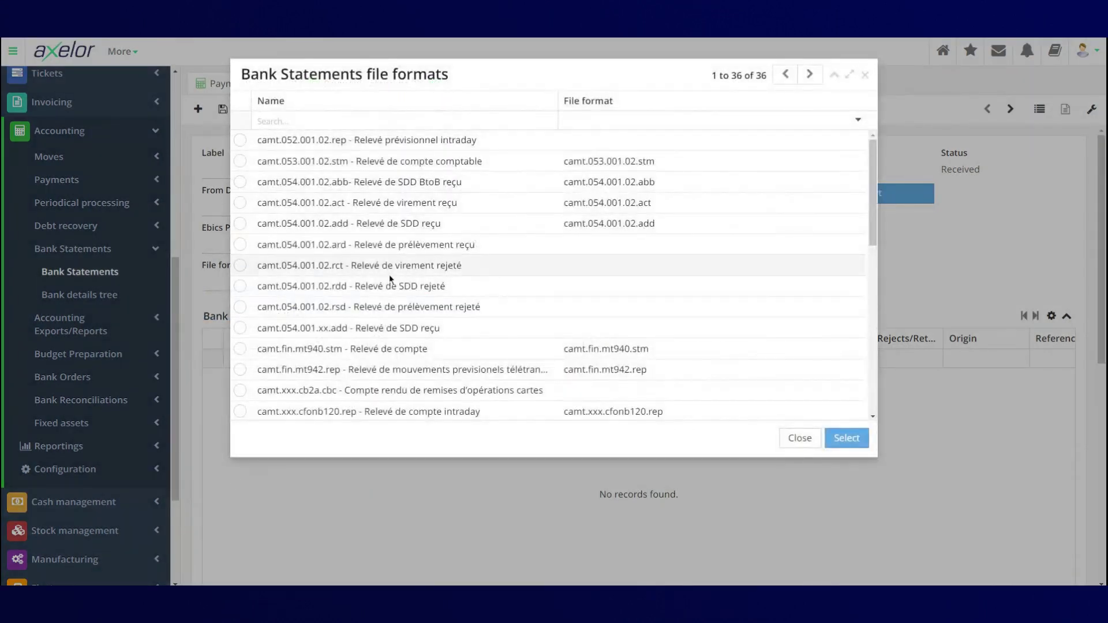
{"action": "scroll", "coordinate": [389, 275], "scroll_direction": "down", "scroll_amount": 1}
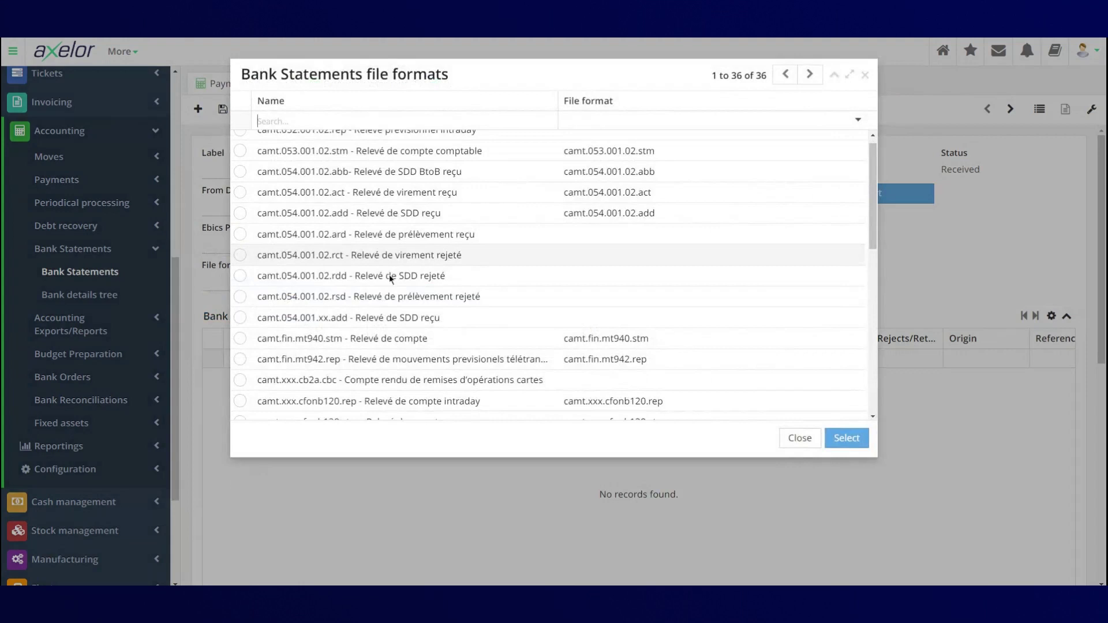
{"action": "scroll", "coordinate": [390, 279], "scroll_direction": "down", "scroll_amount": 3}
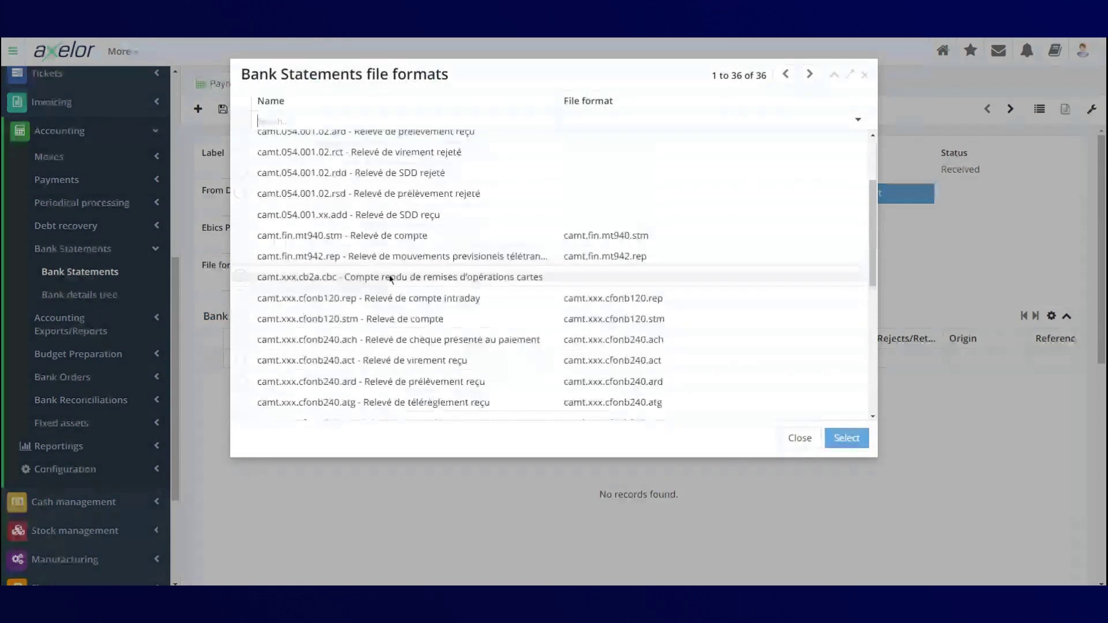
{"action": "scroll", "coordinate": [399, 260], "scroll_direction": "up", "scroll_amount": 3}
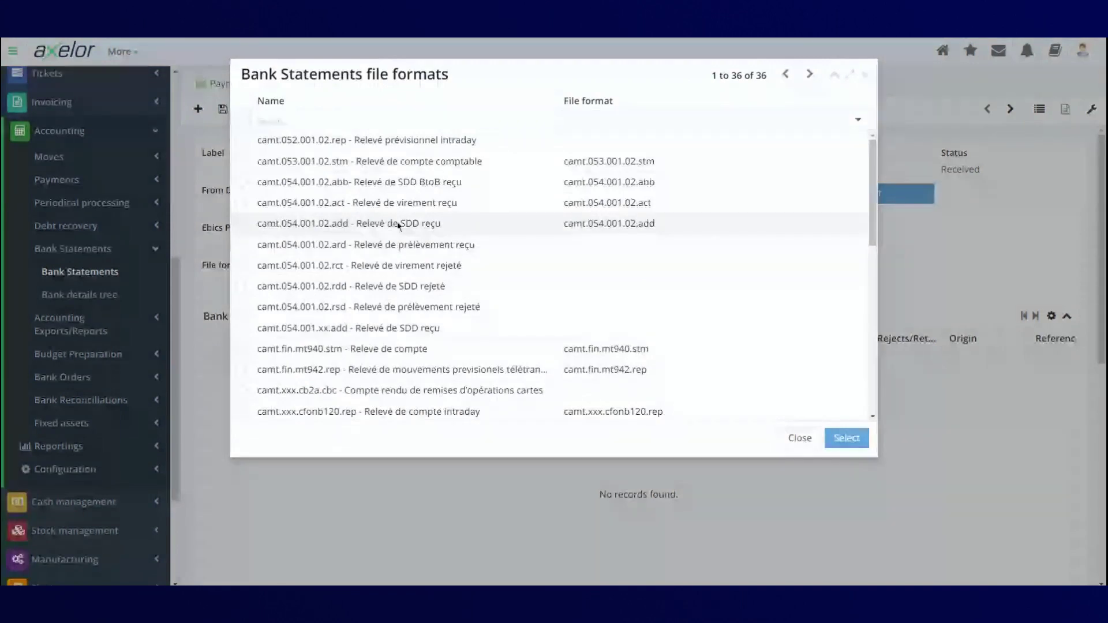
{"action": "left_click", "coordinate": [809, 438]}
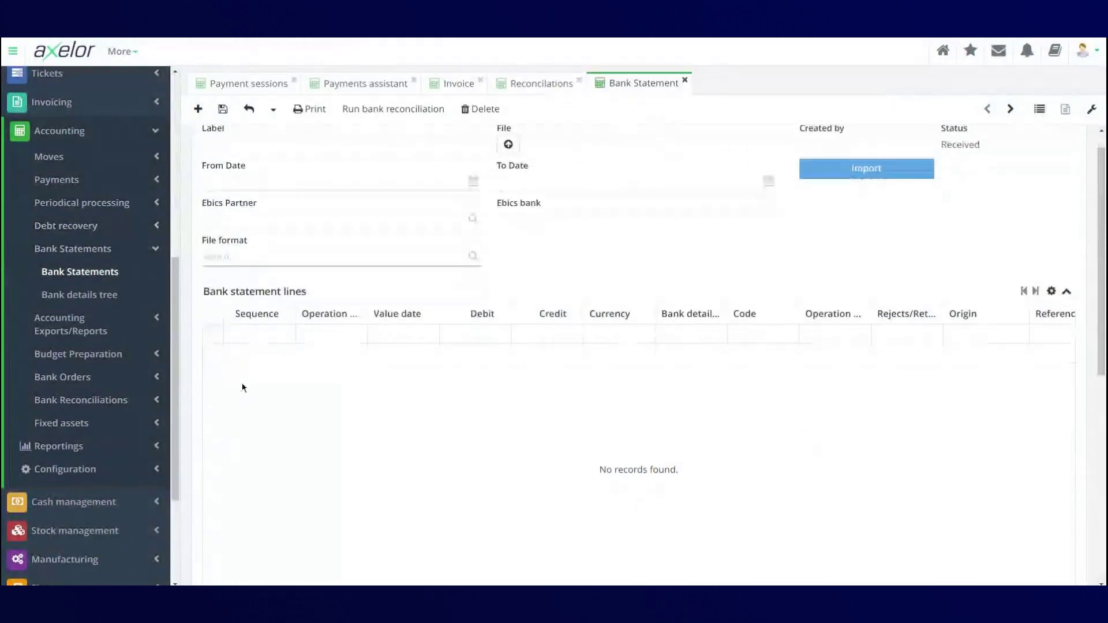
- Examine the statement lines area and its colour legend, and close the new bank statement without saving
{"action": "scroll", "coordinate": [241, 386], "scroll_direction": "down", "scroll_amount": 3}
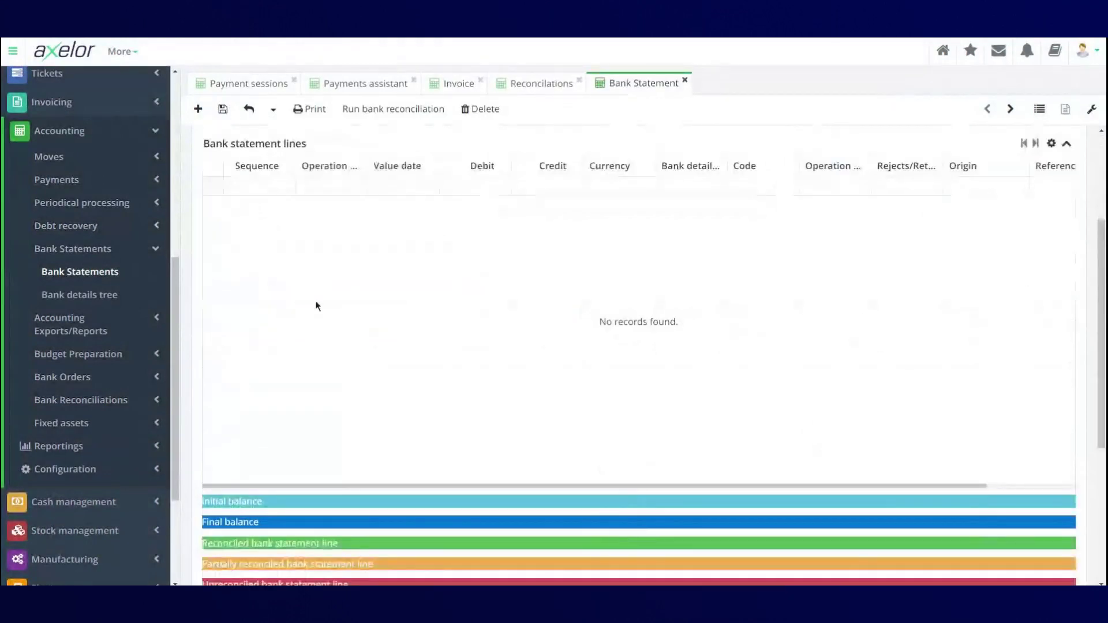
{"action": "scroll", "coordinate": [319, 314], "scroll_direction": "up", "scroll_amount": 3}
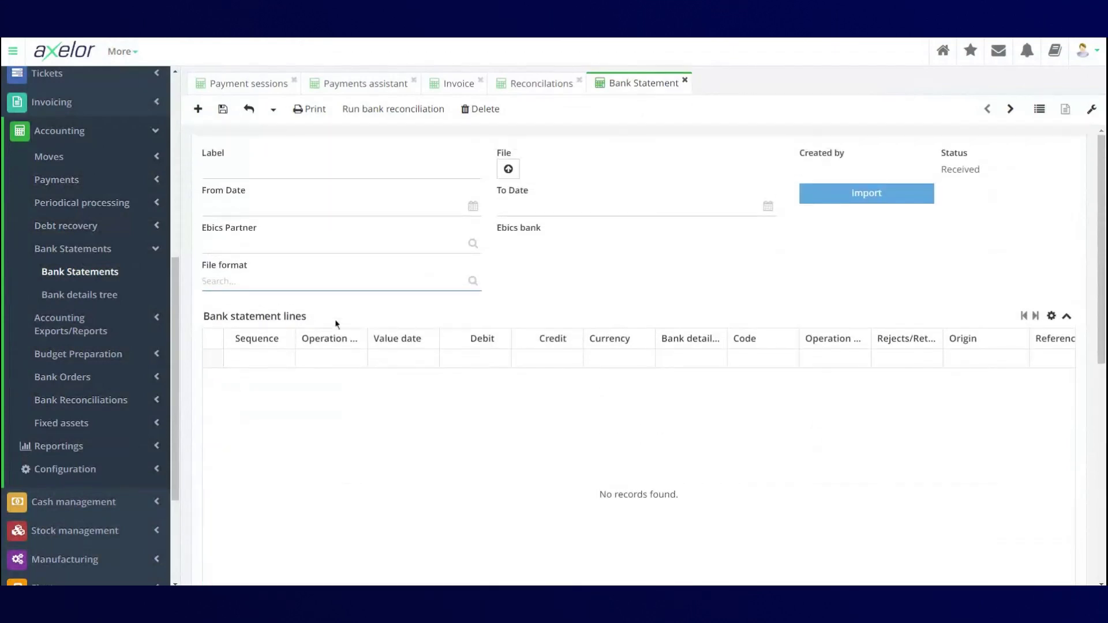
{"action": "left_click", "coordinate": [686, 81]}
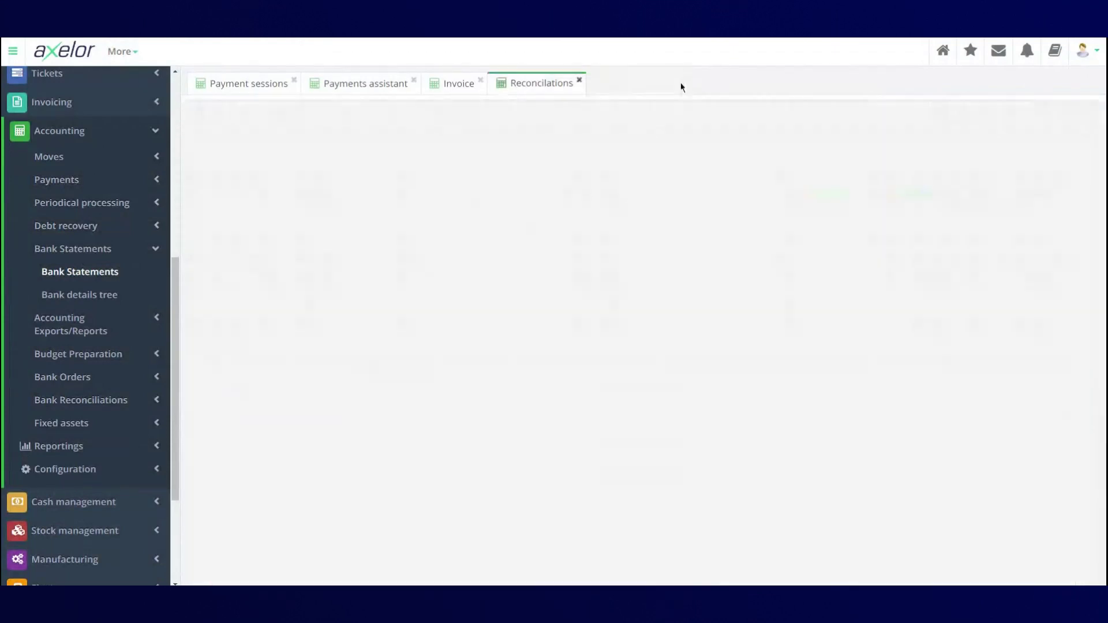
- Close the open reconciliations, invoice, payments assistant and payment sessions views
{"action": "left_click", "coordinate": [579, 80]}
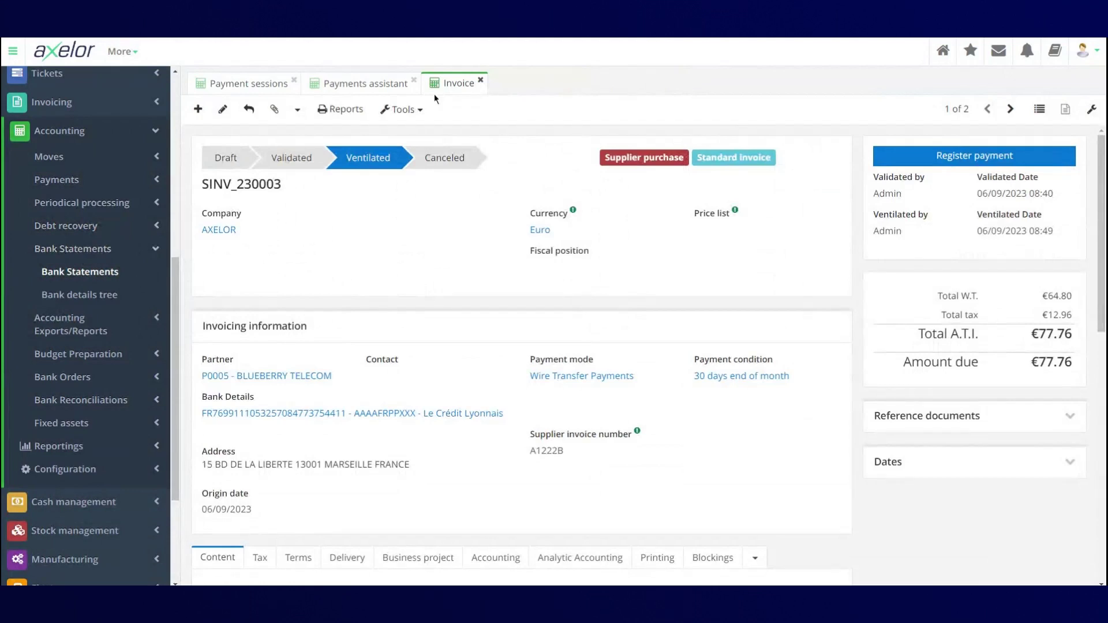
{"action": "left_click", "coordinate": [480, 80]}
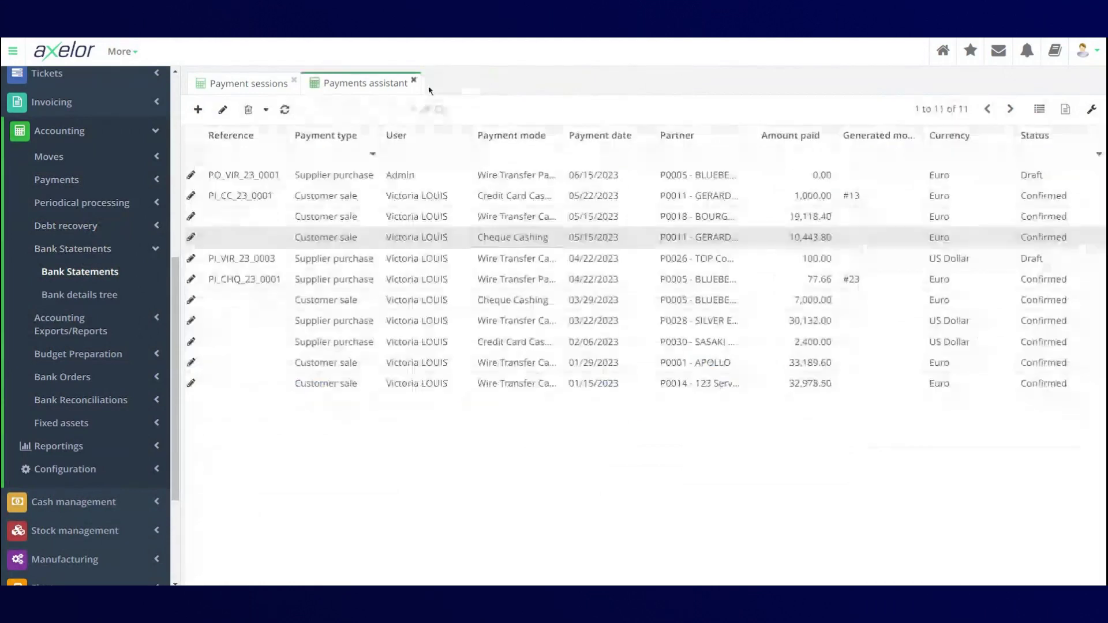
{"action": "left_click", "coordinate": [414, 80]}
{"action": "left_click", "coordinate": [294, 81]}
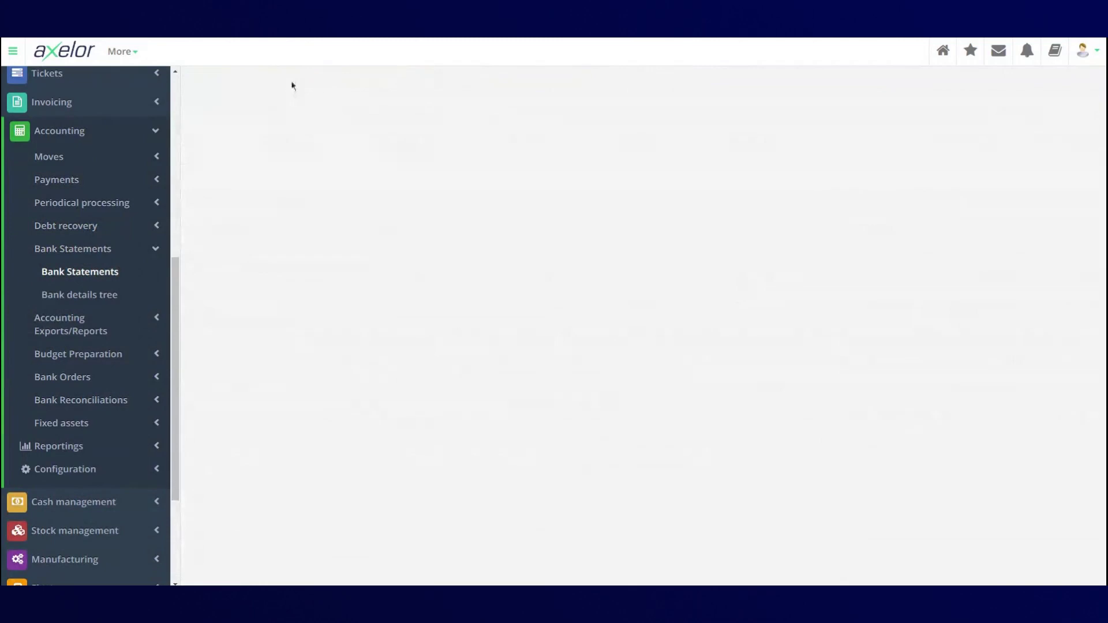
- Open the accounting reports list under Accounting Exports/Reports and start a new report
{"action": "left_click", "coordinate": [146, 248]}
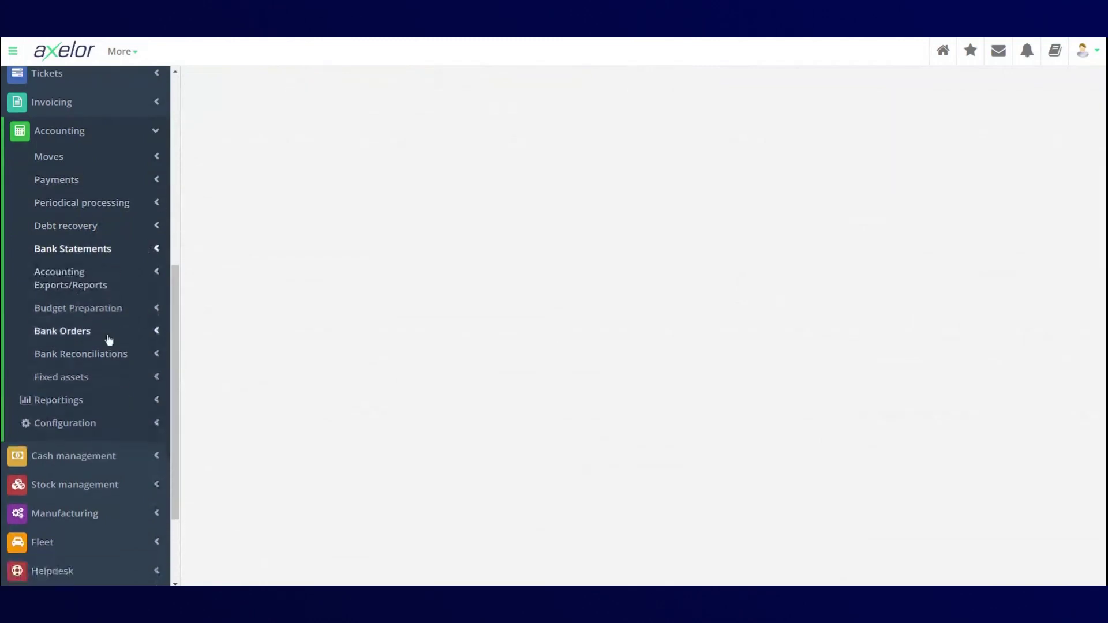
{"action": "left_click", "coordinate": [158, 284]}
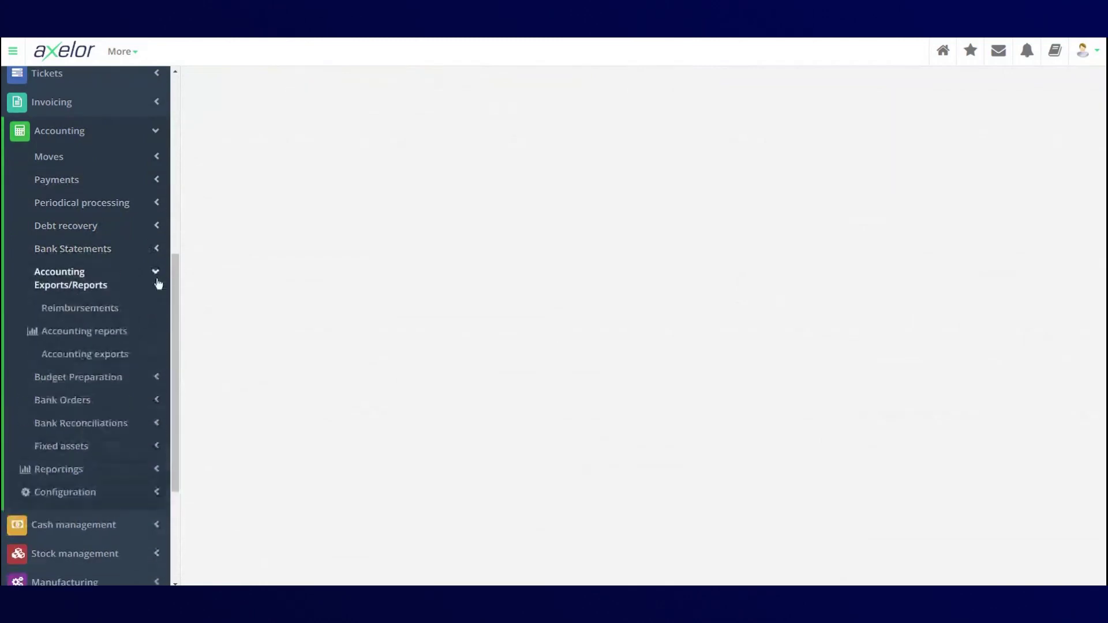
{"action": "left_click", "coordinate": [114, 333]}
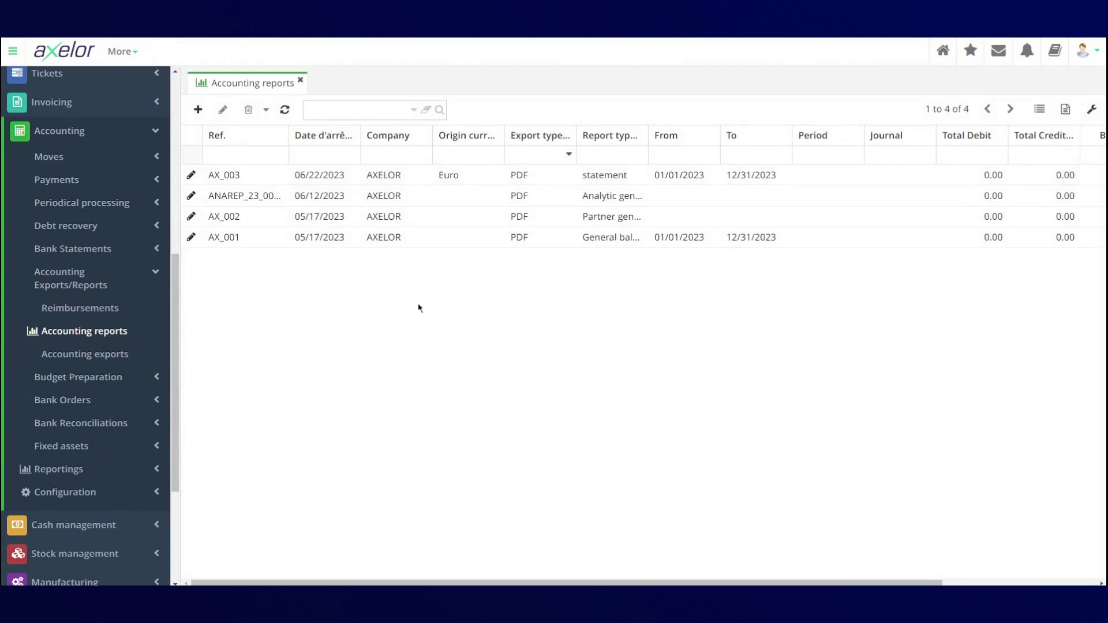
{"action": "left_click", "coordinate": [197, 110]}
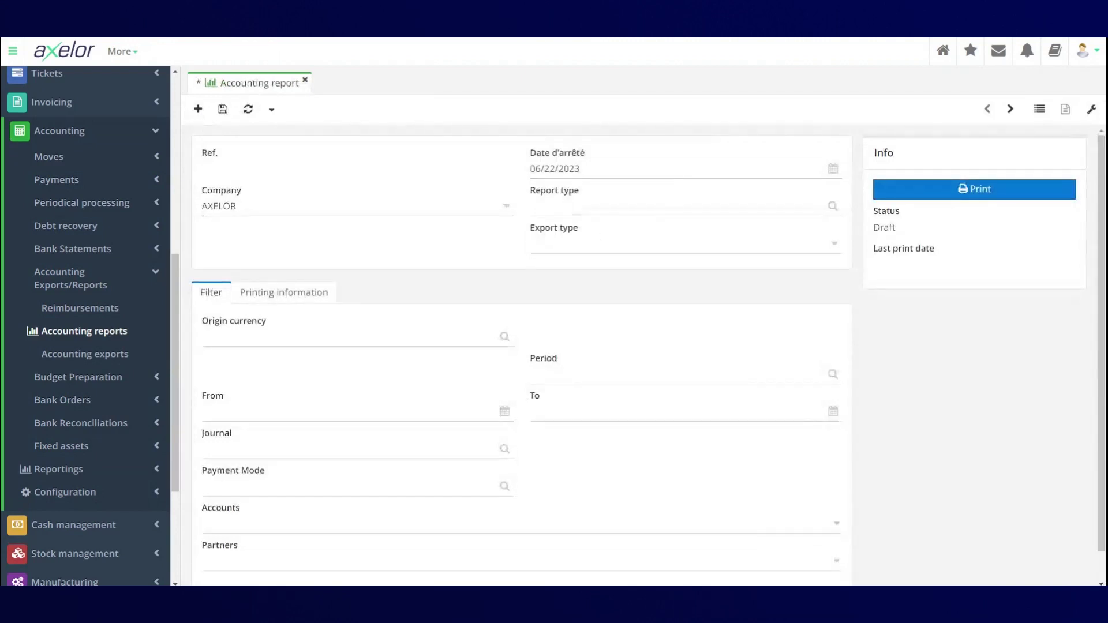
- Choose General ledger as the report type from the full list of report types
{"action": "left_click", "coordinate": [570, 210]}
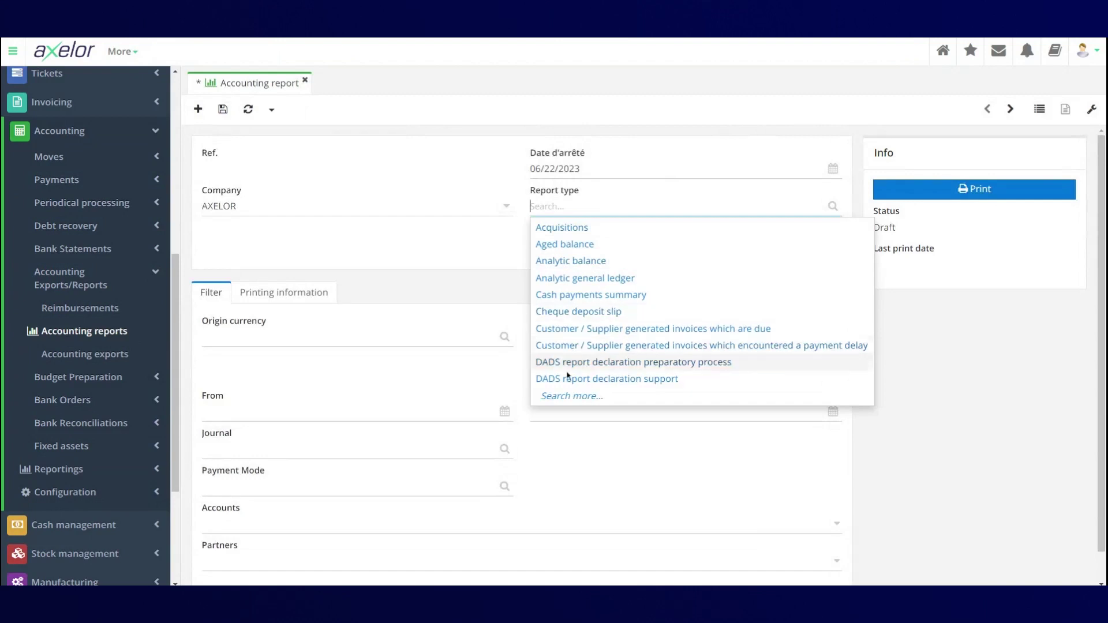
{"action": "key", "text": "Escape"}
{"action": "key", "text": "F2"}
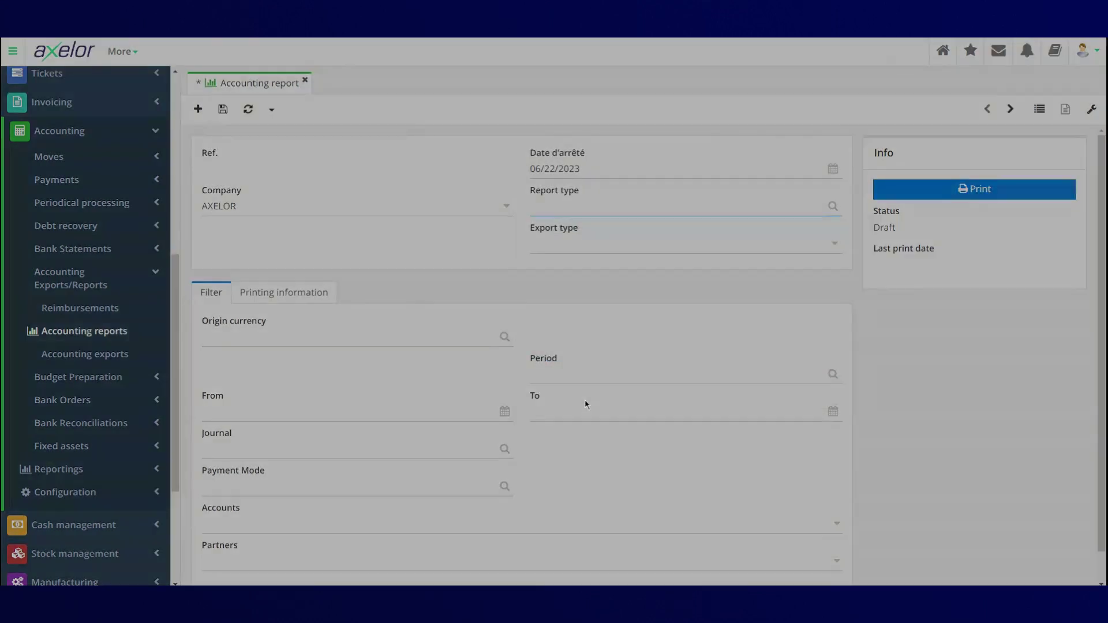
{"action": "scroll", "coordinate": [348, 189], "scroll_direction": "down", "scroll_amount": 3}
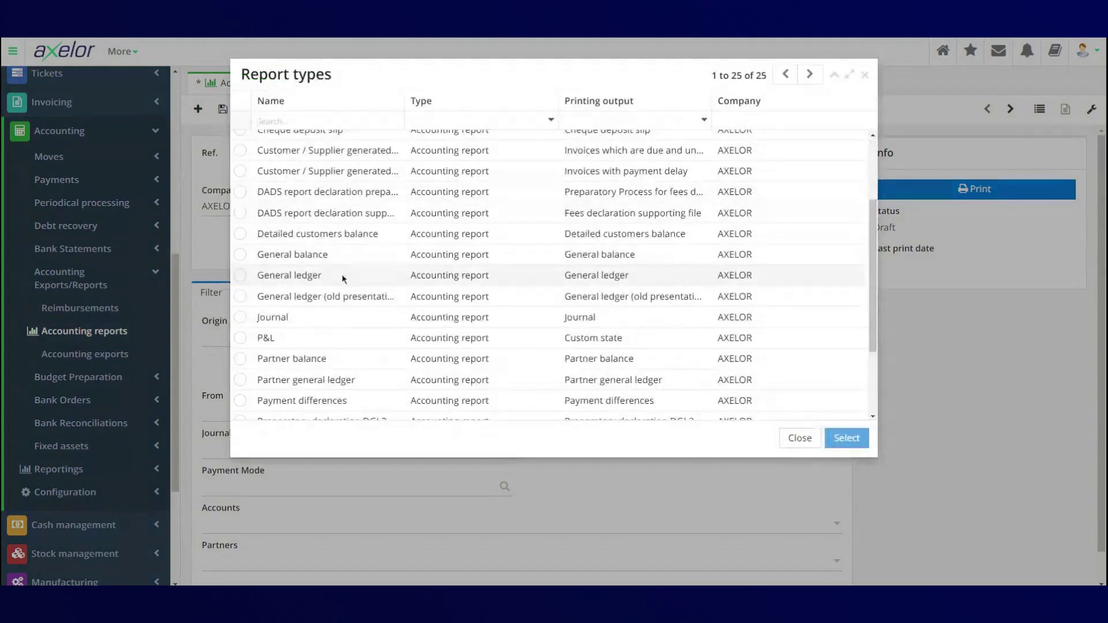
{"action": "double_click", "coordinate": [344, 278]}
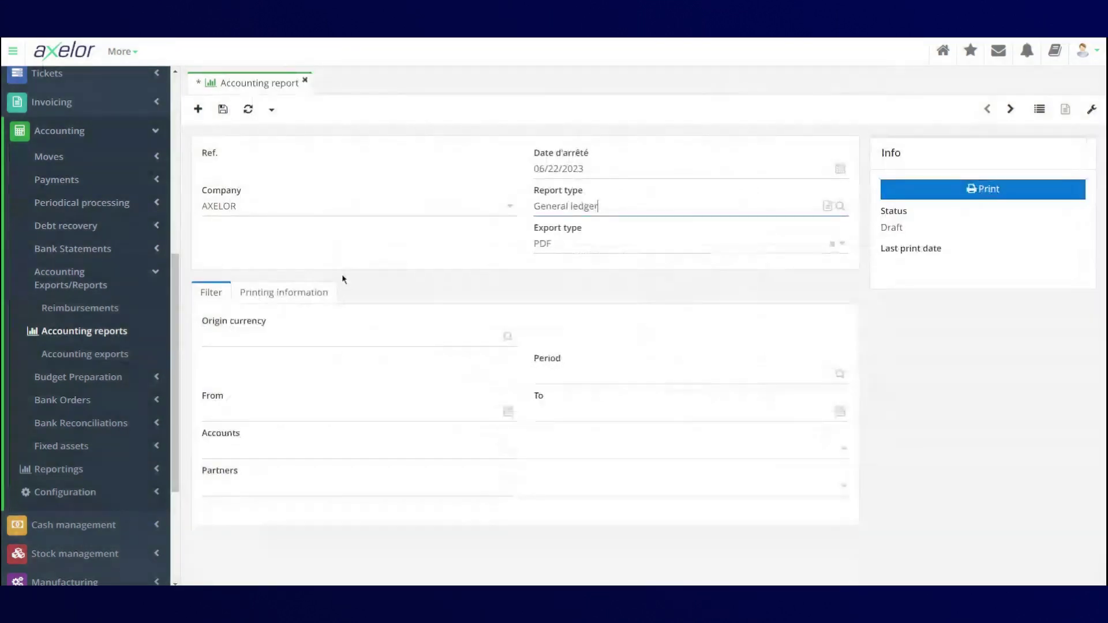
- Filter the report by the Euro origin currency and the 03/FY2023 period
{"action": "left_click", "coordinate": [284, 339]}
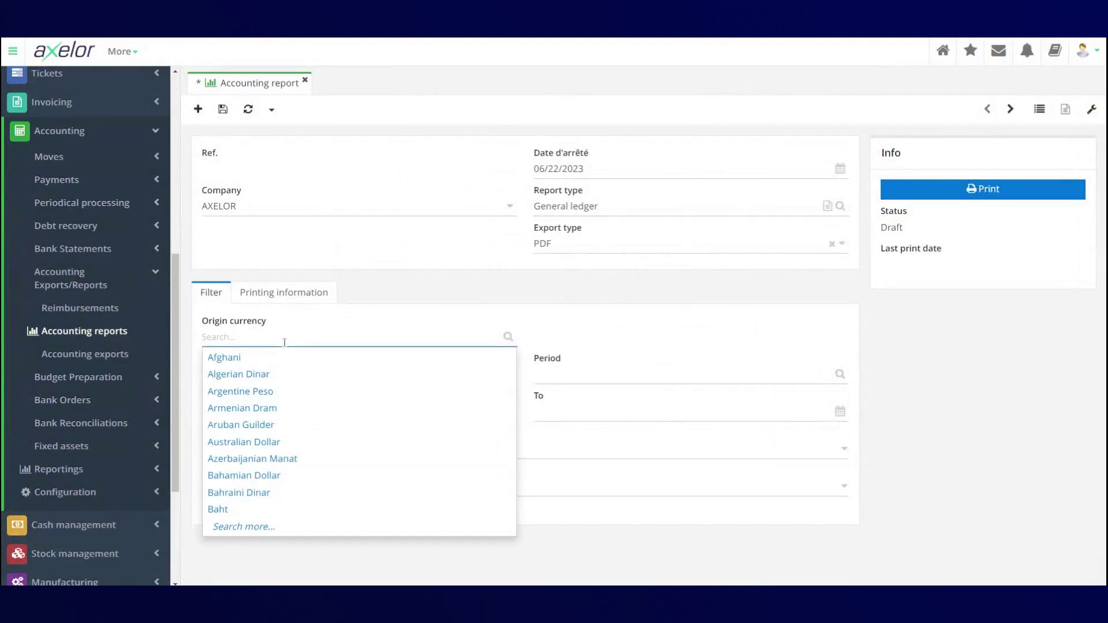
{"action": "type", "text": "Euro"}
{"action": "key", "text": "Return"}
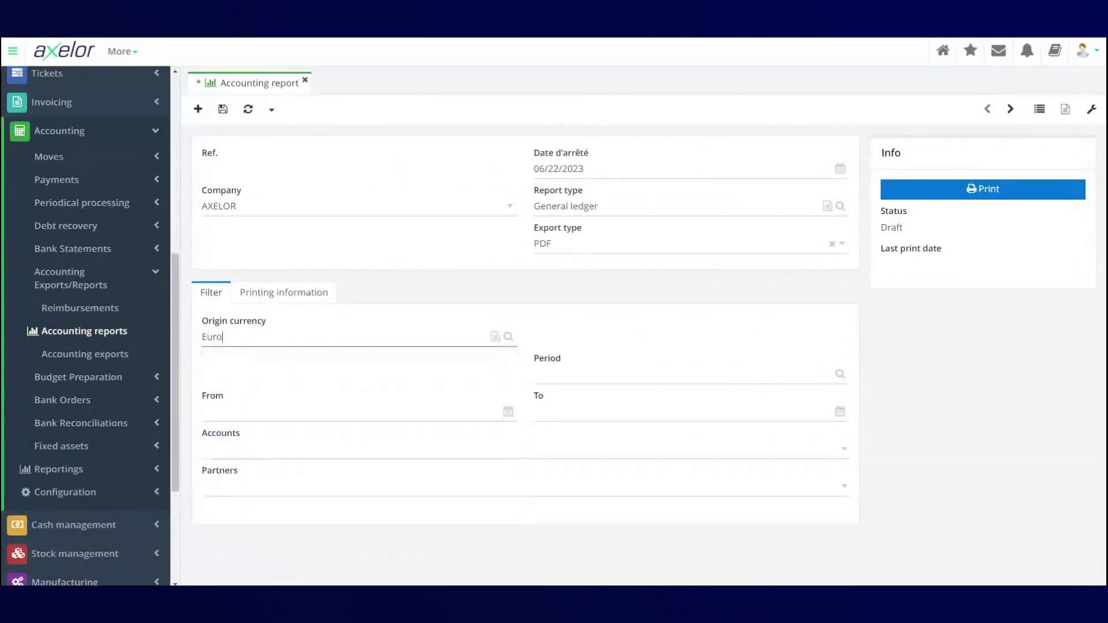
{"action": "left_click", "coordinate": [595, 372]}
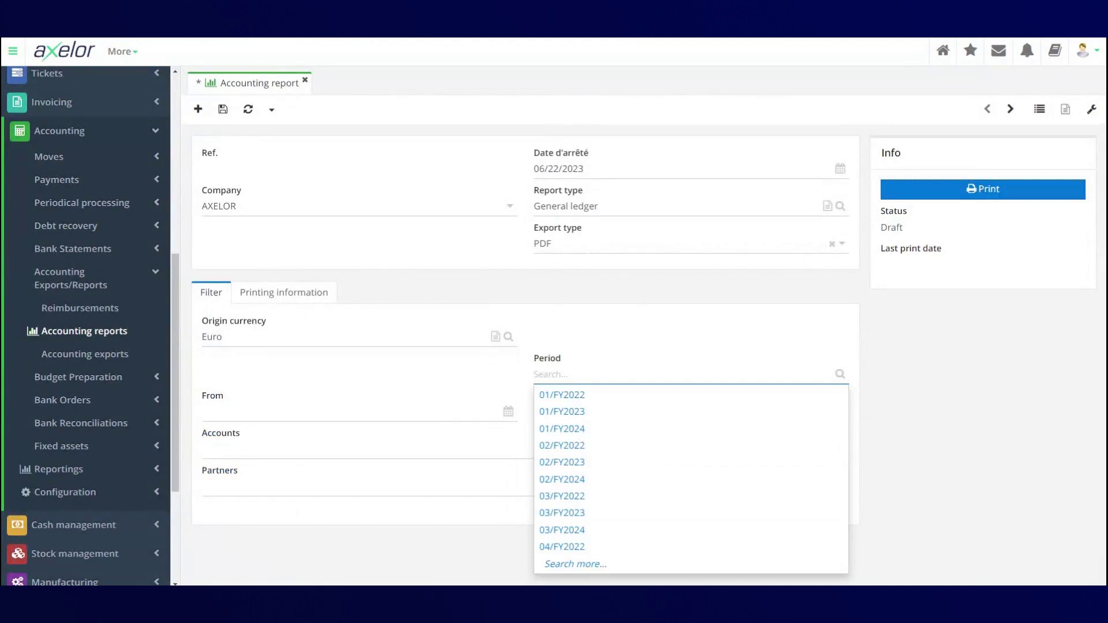
{"action": "left_click", "coordinate": [611, 516]}
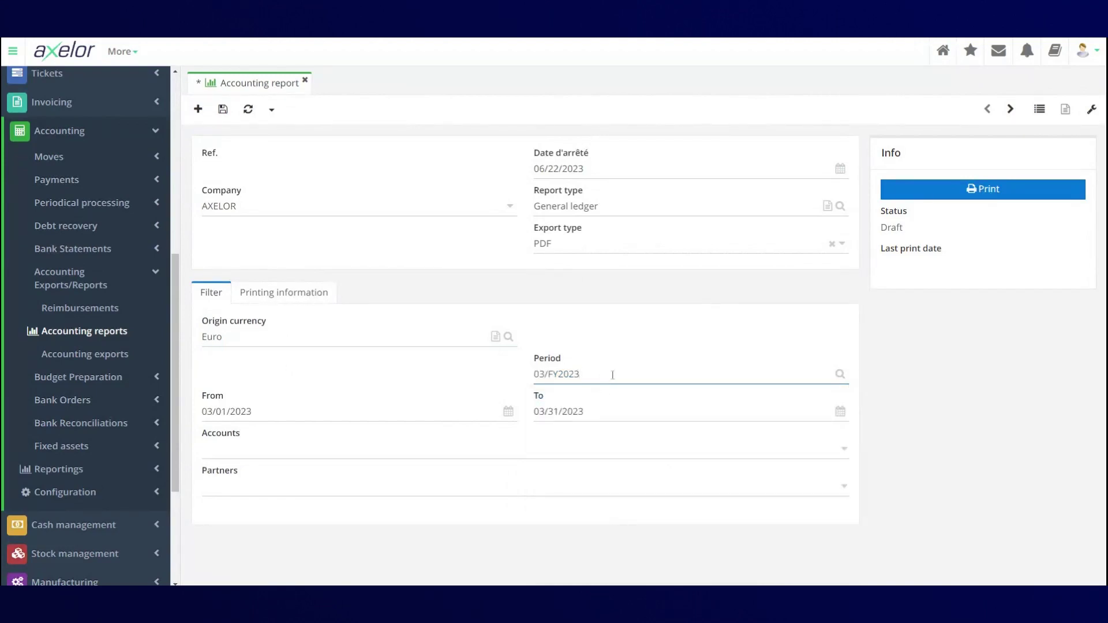
{"action": "left_click", "coordinate": [676, 381]}
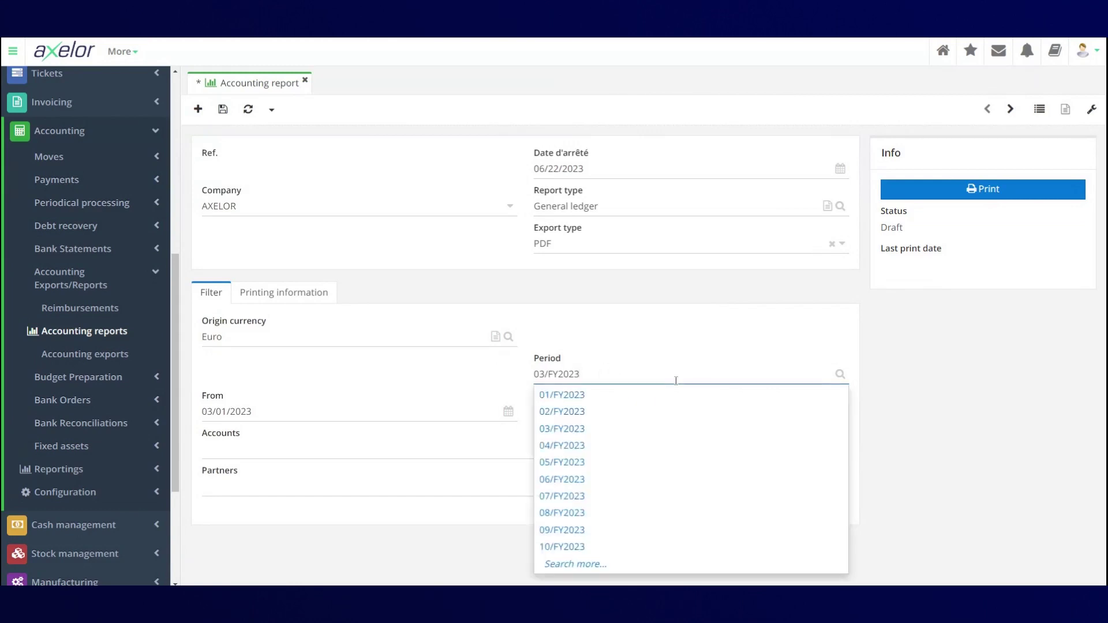
{"action": "left_click", "coordinate": [287, 375]}
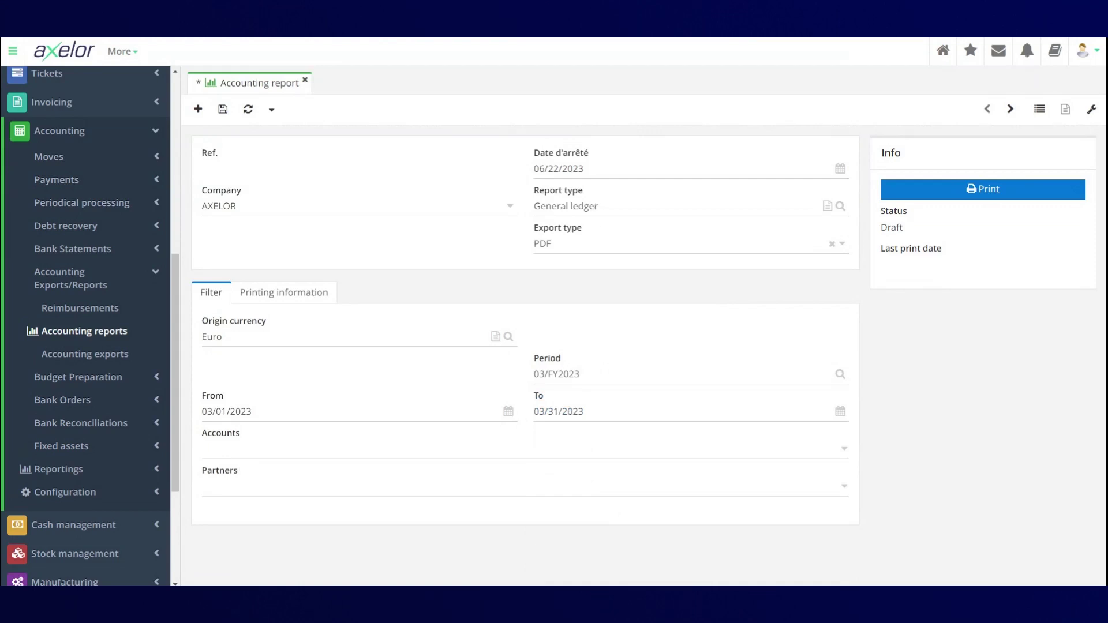
- View the full list of accounts available for the report filter and close it without selecting any
{"action": "left_click", "coordinate": [240, 447]}
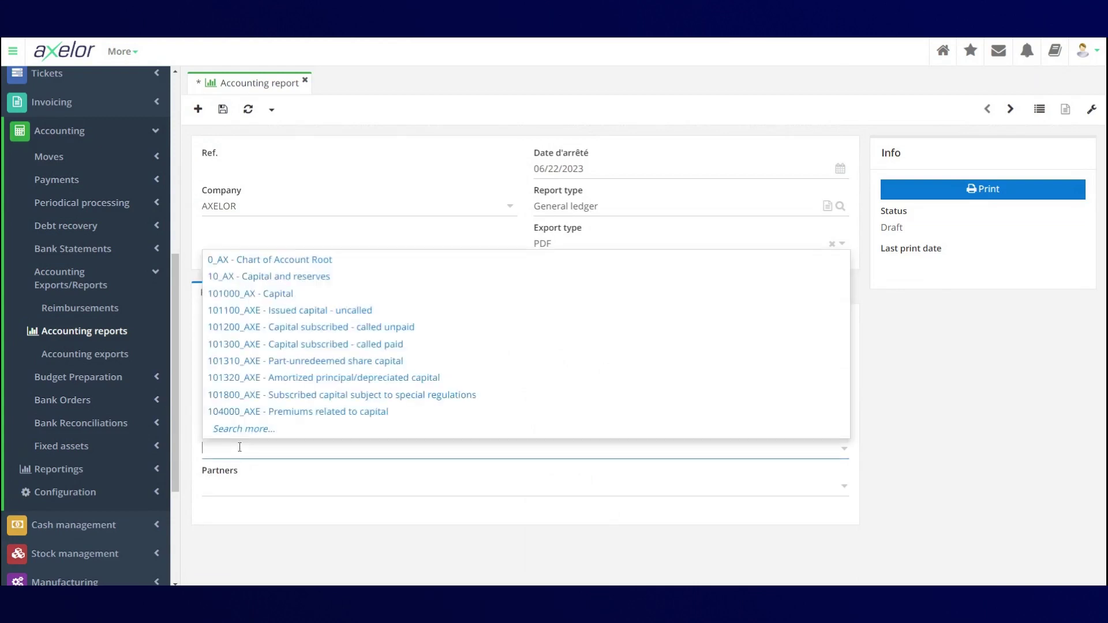
{"action": "left_click", "coordinate": [244, 433]}
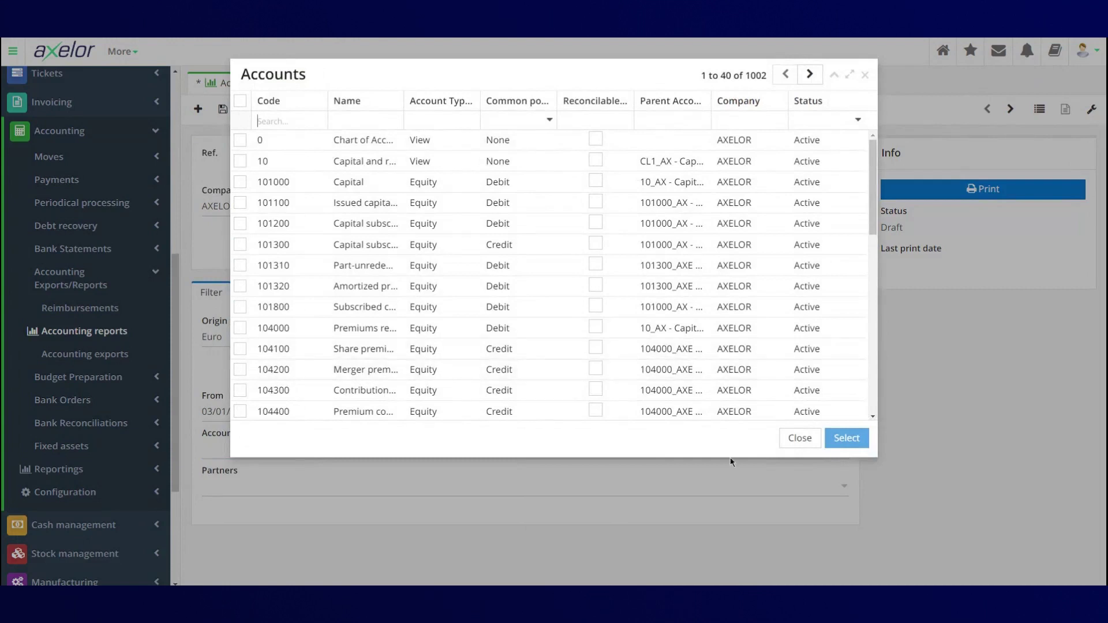
{"action": "key", "text": "Escape"}
{"action": "left_click", "coordinate": [324, 527]}
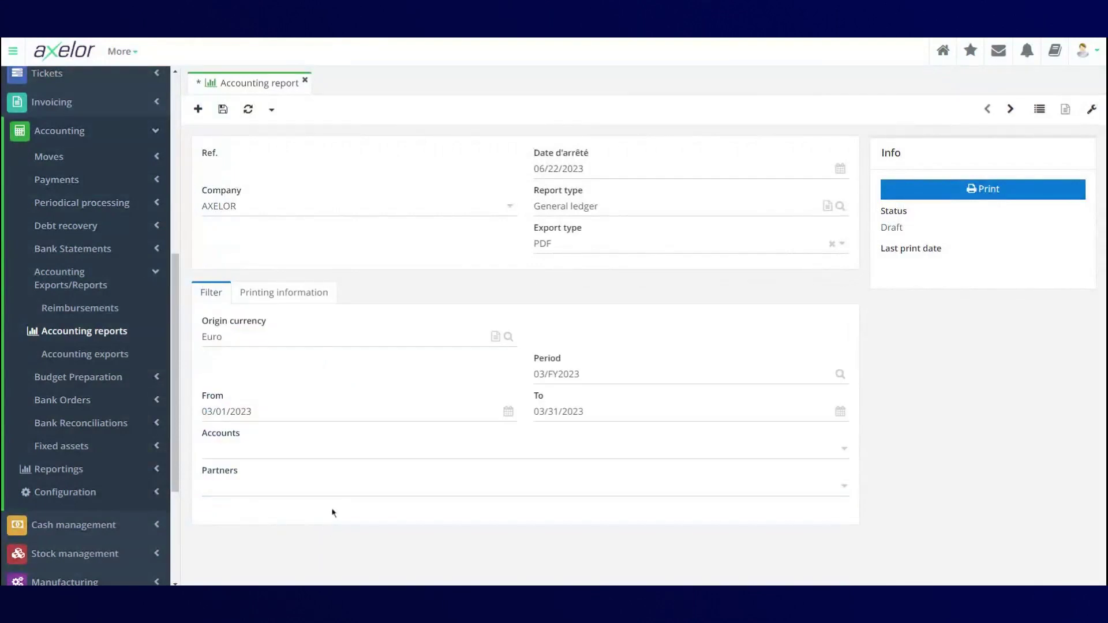
- Review the report's printing information options, return to its filters, and print the general ledger
{"action": "left_click", "coordinate": [261, 295]}
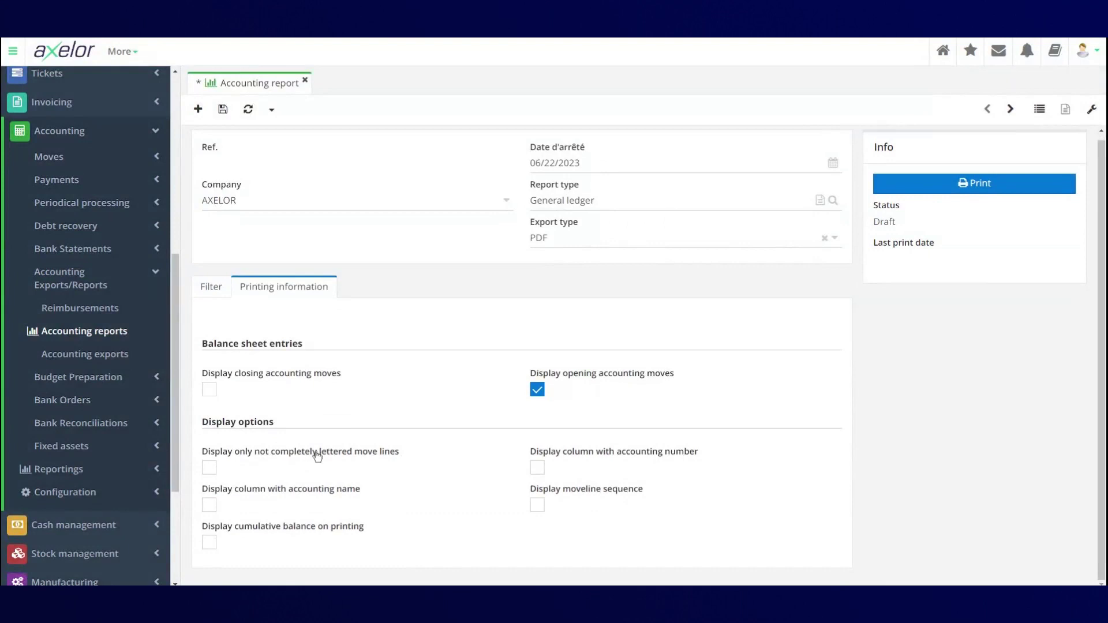
{"action": "mouse_move", "coordinate": [317, 455]}
{"action": "left_click", "coordinate": [206, 294]}
{"action": "left_click", "coordinate": [1017, 194]}
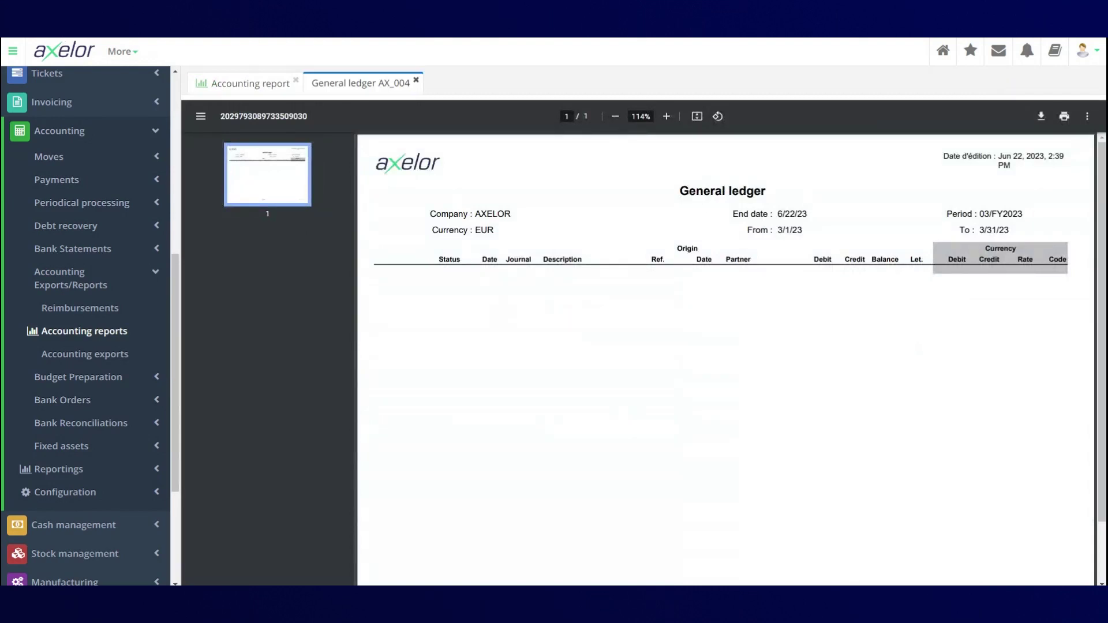
- Return to the accounting report, change its period filter to 06/FY2023, and print the general ledger again
{"action": "left_click", "coordinate": [247, 84]}
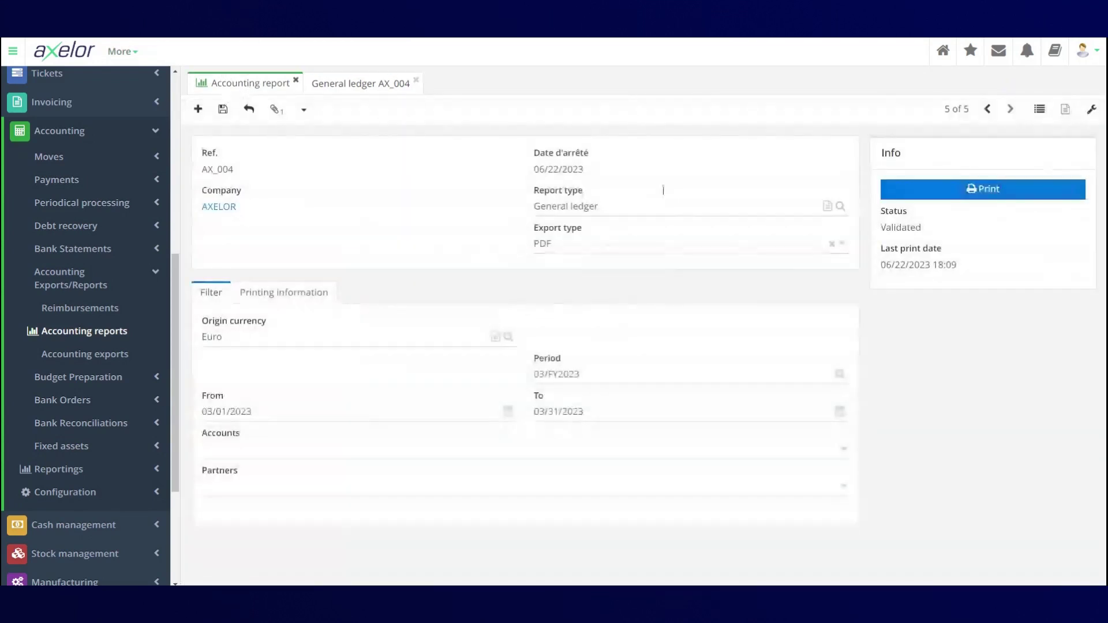
{"action": "left_click", "coordinate": [604, 374]}
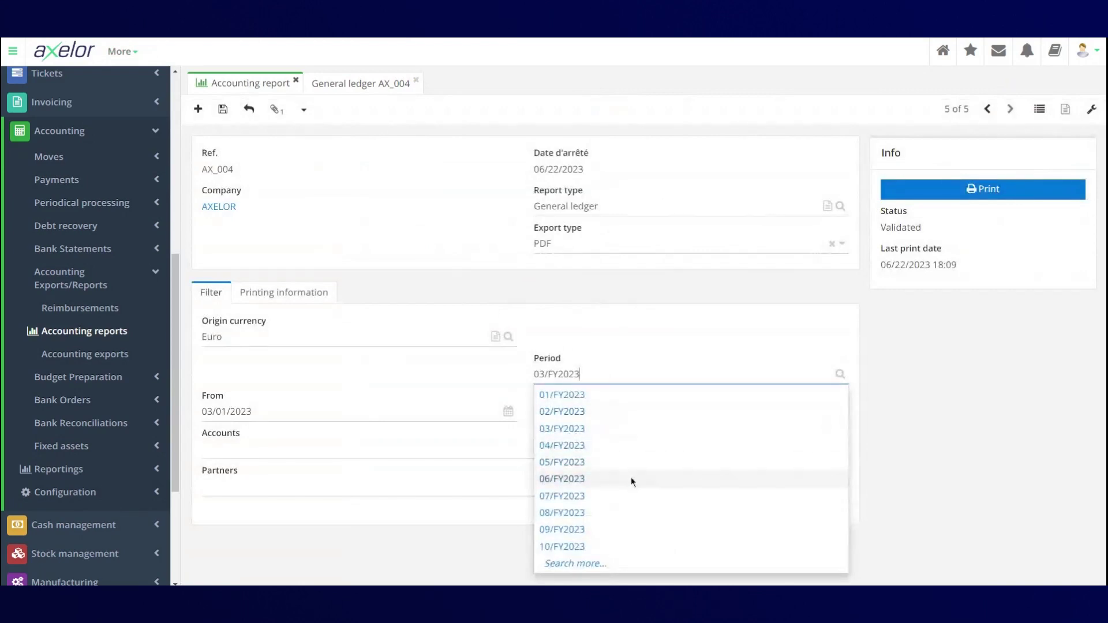
{"action": "left_click", "coordinate": [631, 477]}
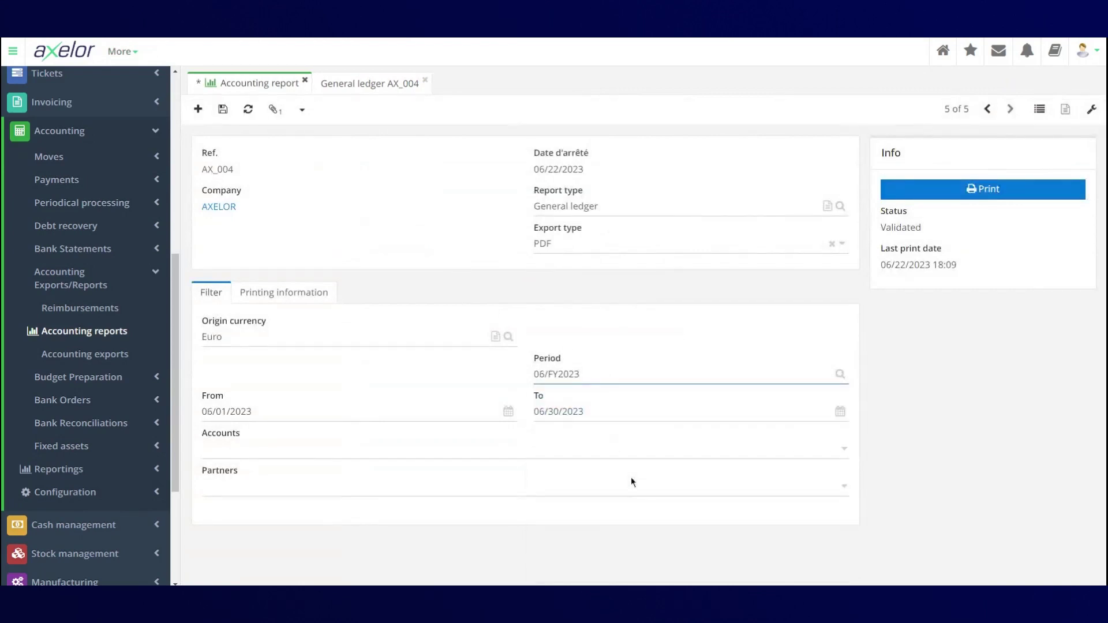
{"action": "left_click", "coordinate": [967, 191]}
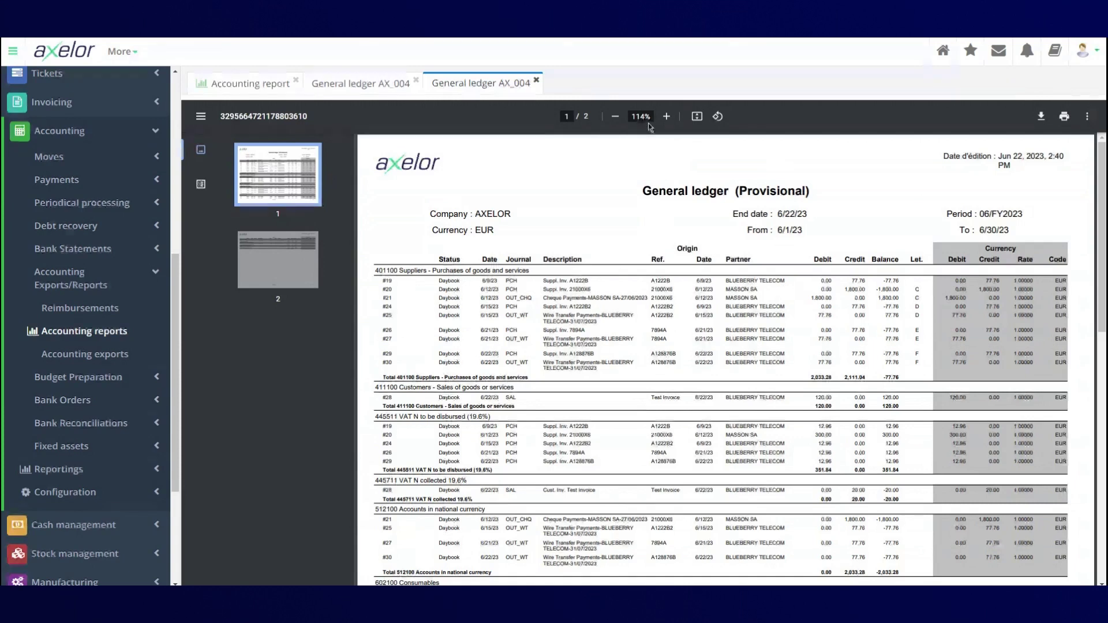
- Examine the entries, account totals and currency columns on both pages of the printed 06/FY2023 general ledger, and close both ledger printouts
{"action": "scroll", "coordinate": [402, 146], "scroll_direction": "up", "scroll_amount": 2}
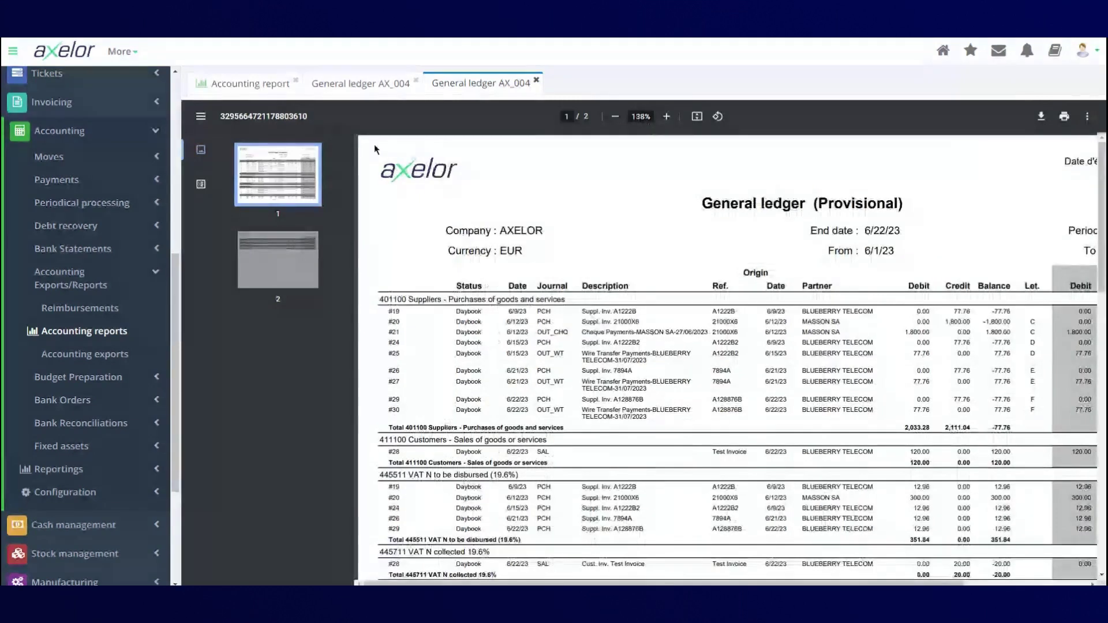
{"action": "scroll", "coordinate": [609, 266], "scroll_direction": "down", "scroll_amount": 2}
{"action": "scroll", "coordinate": [600, 254], "scroll_direction": "down", "scroll_amount": 1}
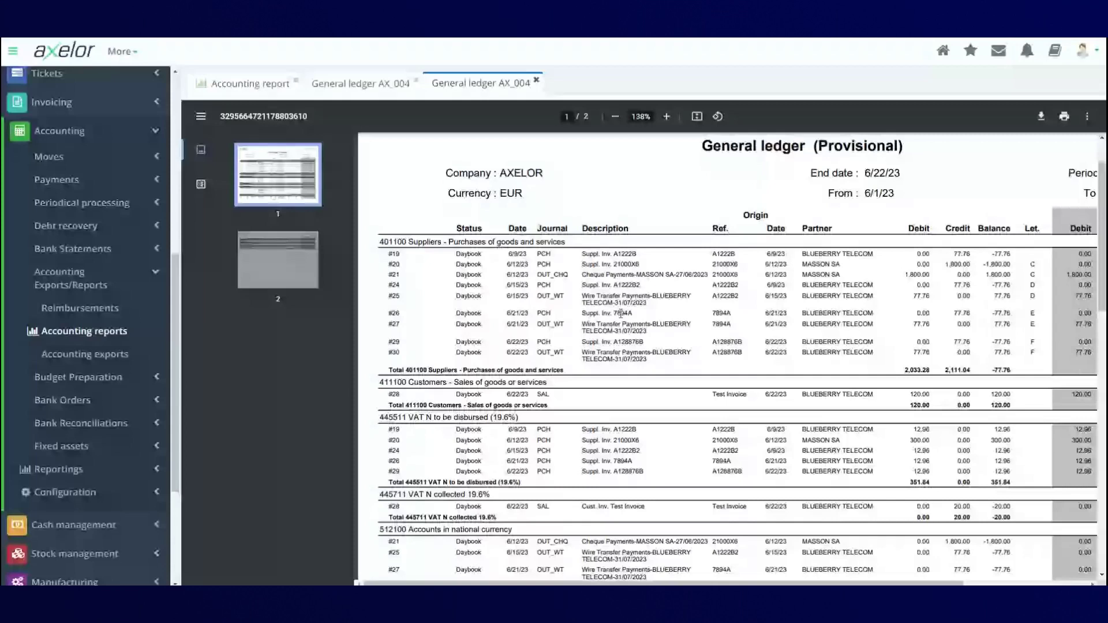
{"action": "scroll", "coordinate": [620, 314], "scroll_direction": "down", "scroll_amount": 2}
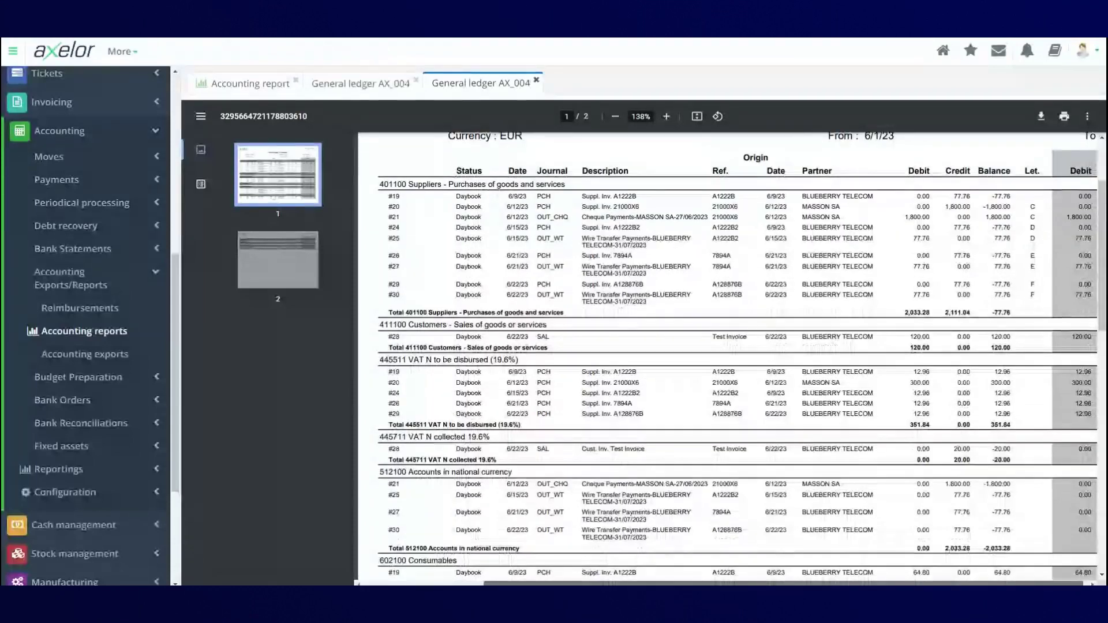
{"action": "scroll", "coordinate": [727, 358], "scroll_direction": "right", "scroll_amount": 3}
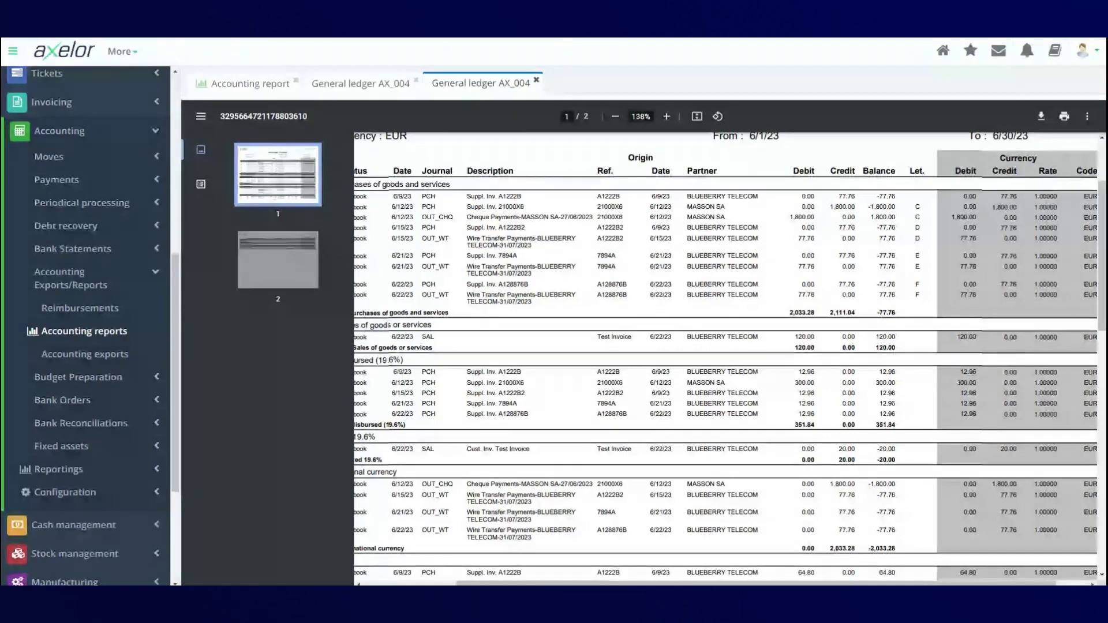
{"action": "scroll", "coordinate": [880, 315], "scroll_direction": "down", "scroll_amount": 1}
{"action": "scroll", "coordinate": [880, 315], "scroll_direction": "down", "scroll_amount": 3}
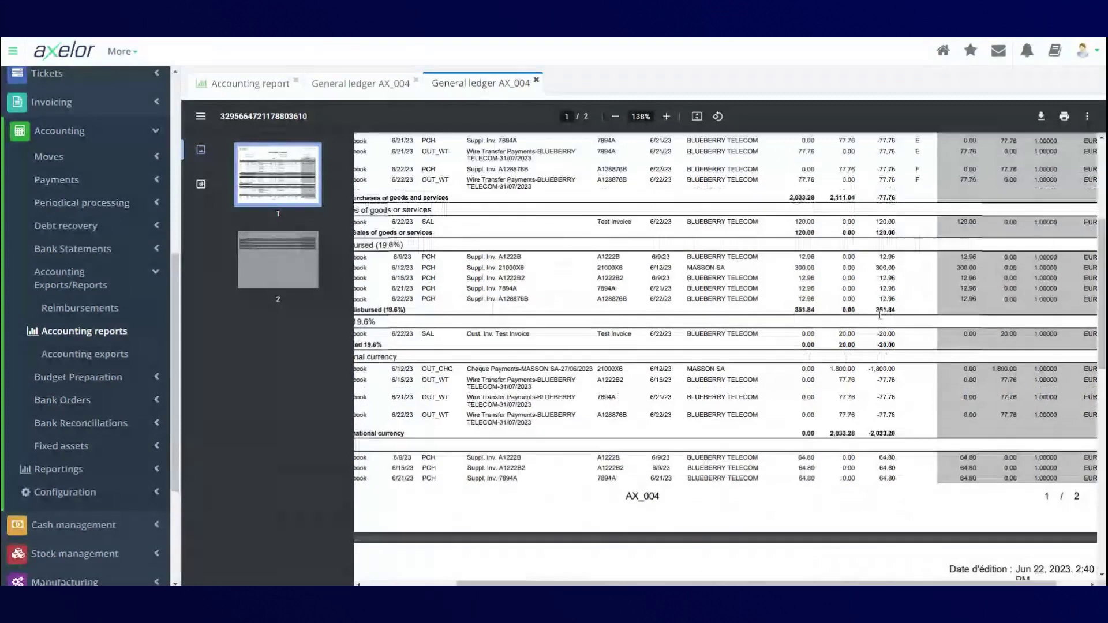
{"action": "scroll", "coordinate": [879, 315], "scroll_direction": "down", "scroll_amount": 6}
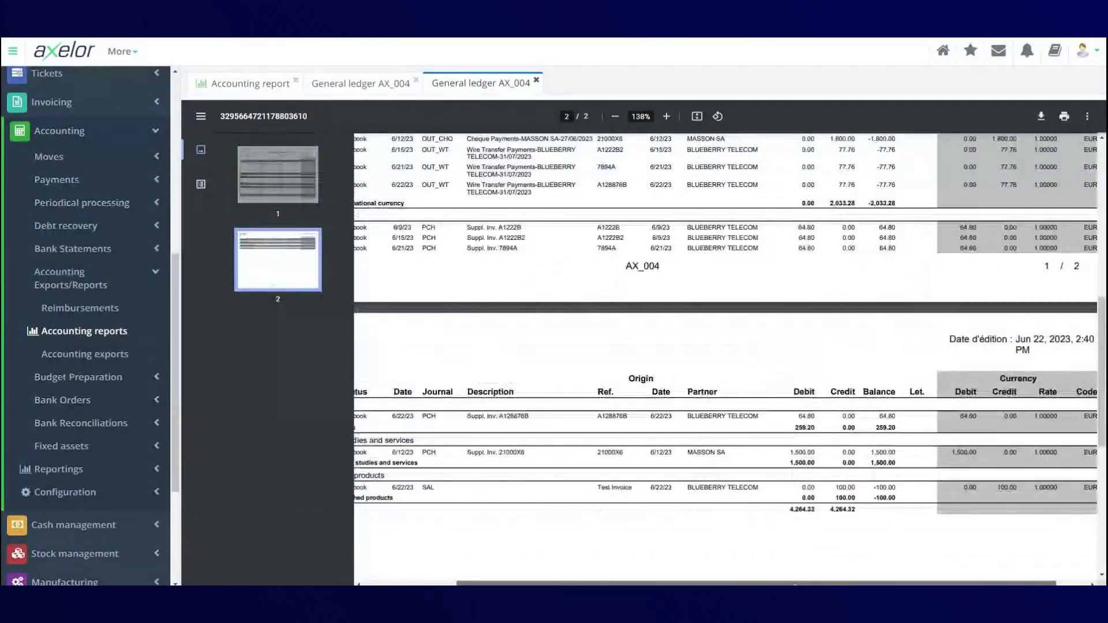
{"action": "scroll", "coordinate": [726, 357], "scroll_direction": "left", "scroll_amount": 3}
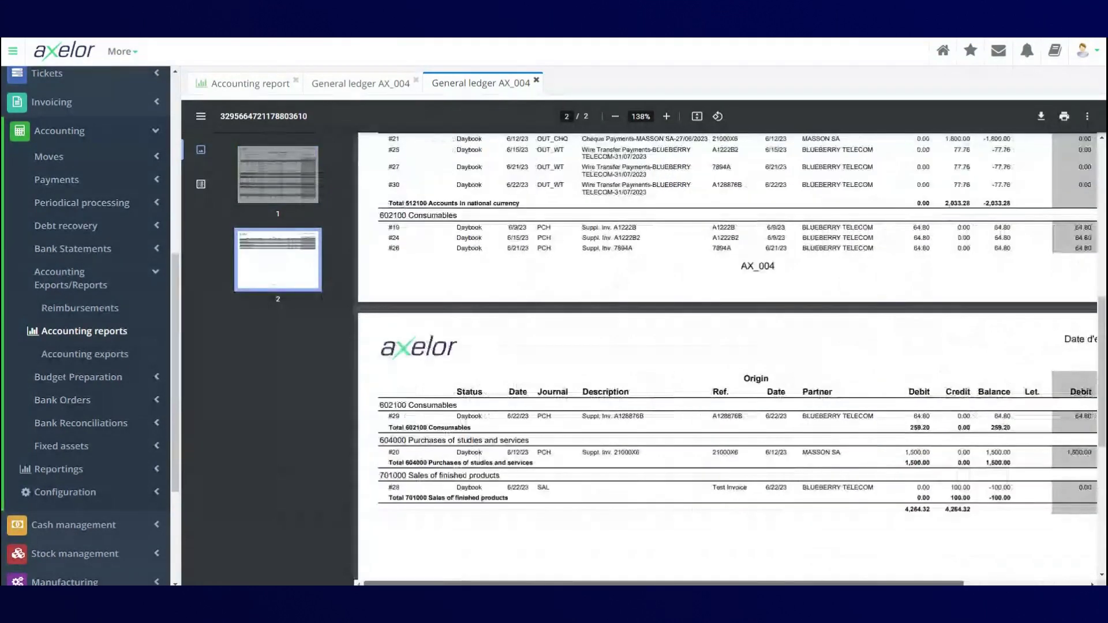
{"action": "scroll", "coordinate": [661, 494], "scroll_direction": "down", "scroll_amount": 6}
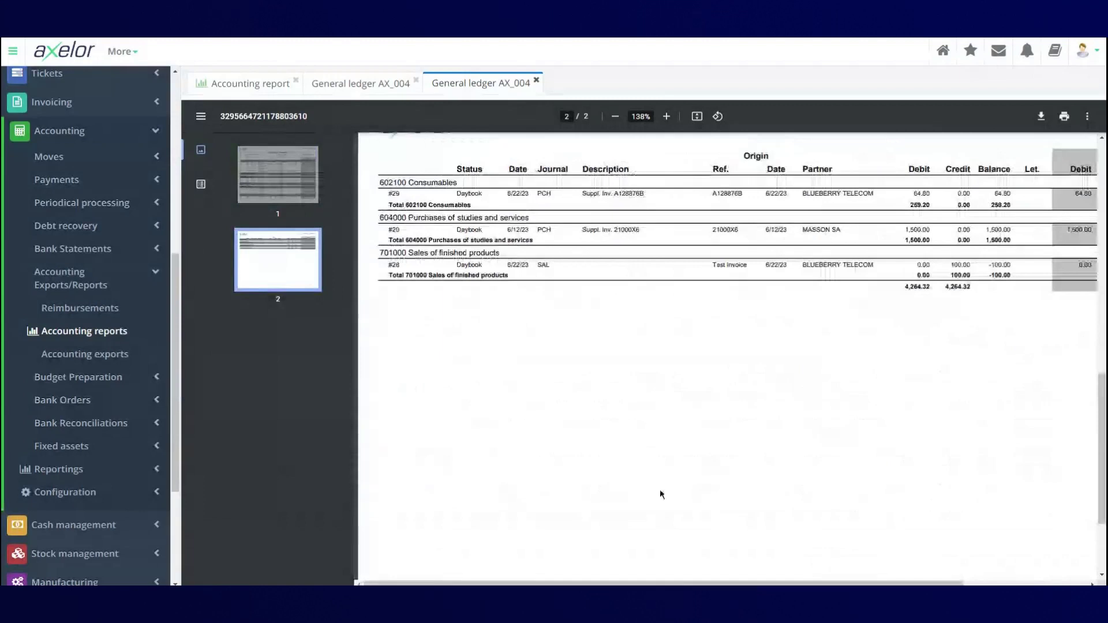
{"action": "left_click", "coordinate": [536, 81]}
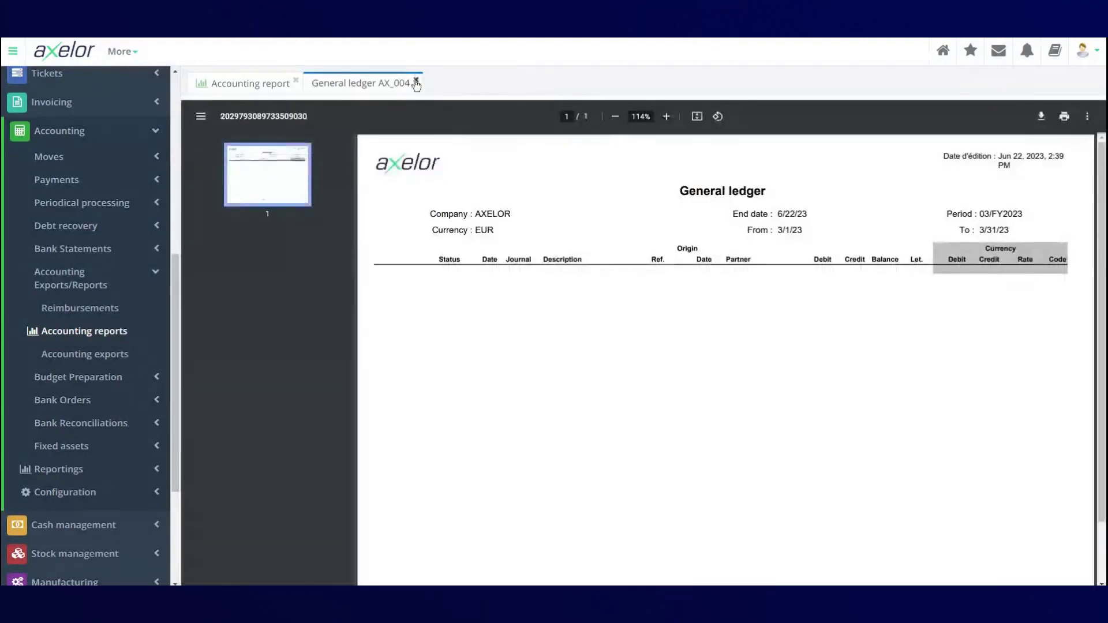
{"action": "left_click", "coordinate": [415, 81]}
- Look through the full list of report types available for the accounting report and close it without selecting any
{"action": "left_click", "coordinate": [629, 200]}
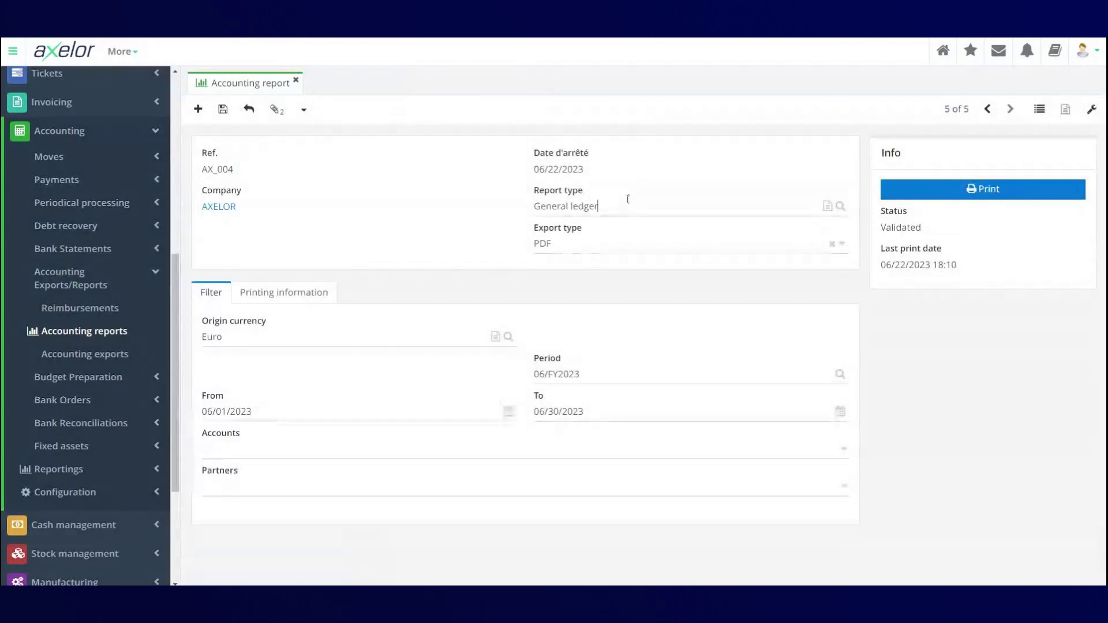
{"action": "left_click", "coordinate": [595, 397]}
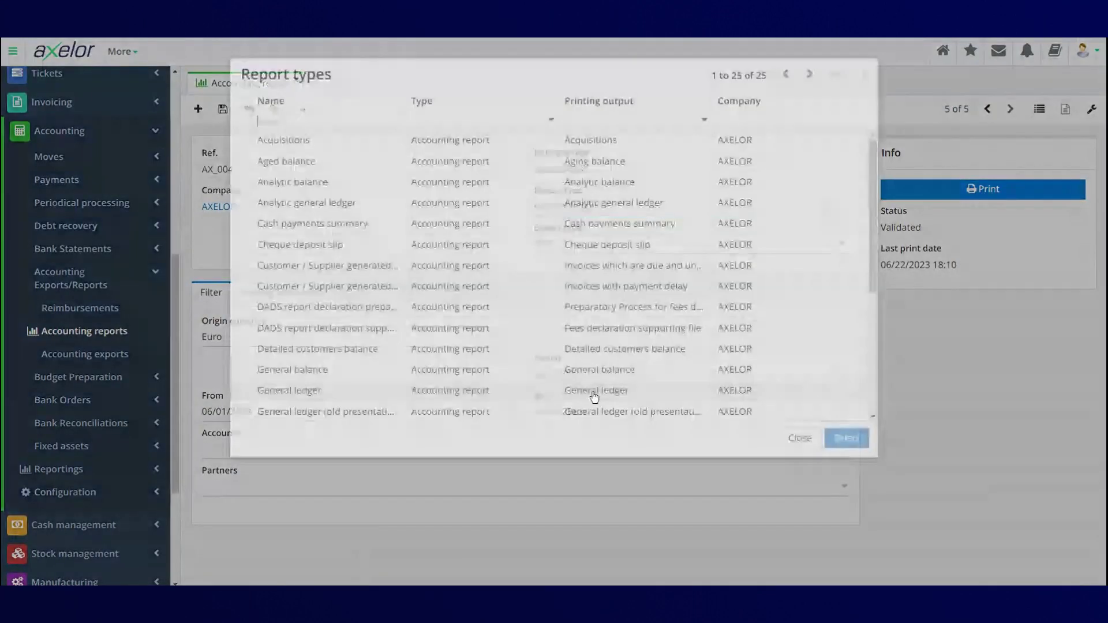
{"action": "scroll", "coordinate": [402, 279], "scroll_direction": "down", "scroll_amount": 5}
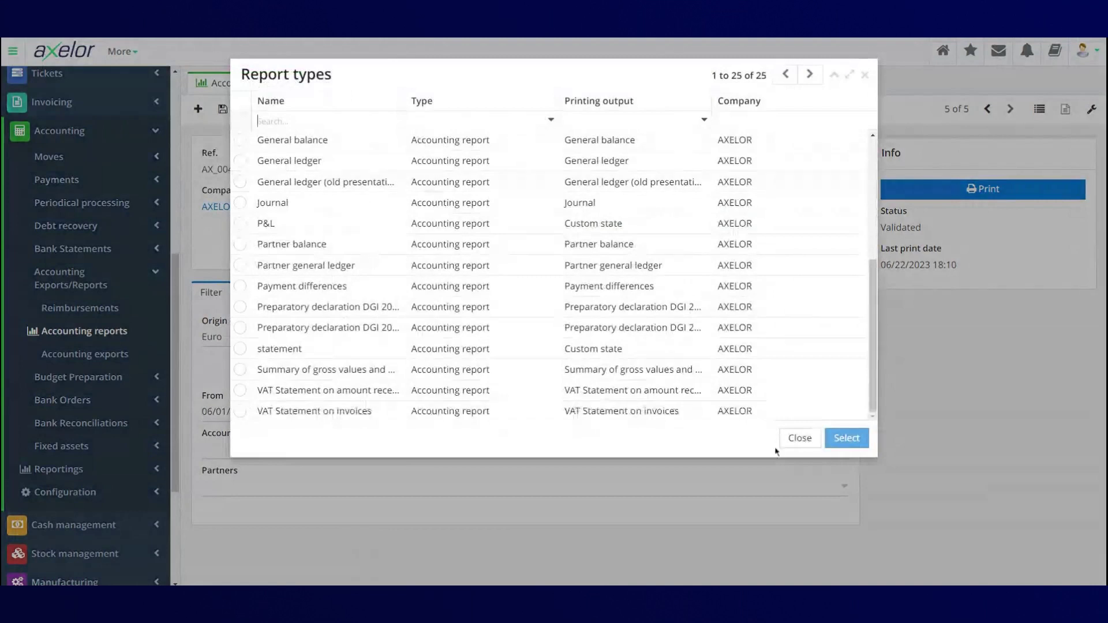
{"action": "left_click", "coordinate": [800, 438]}
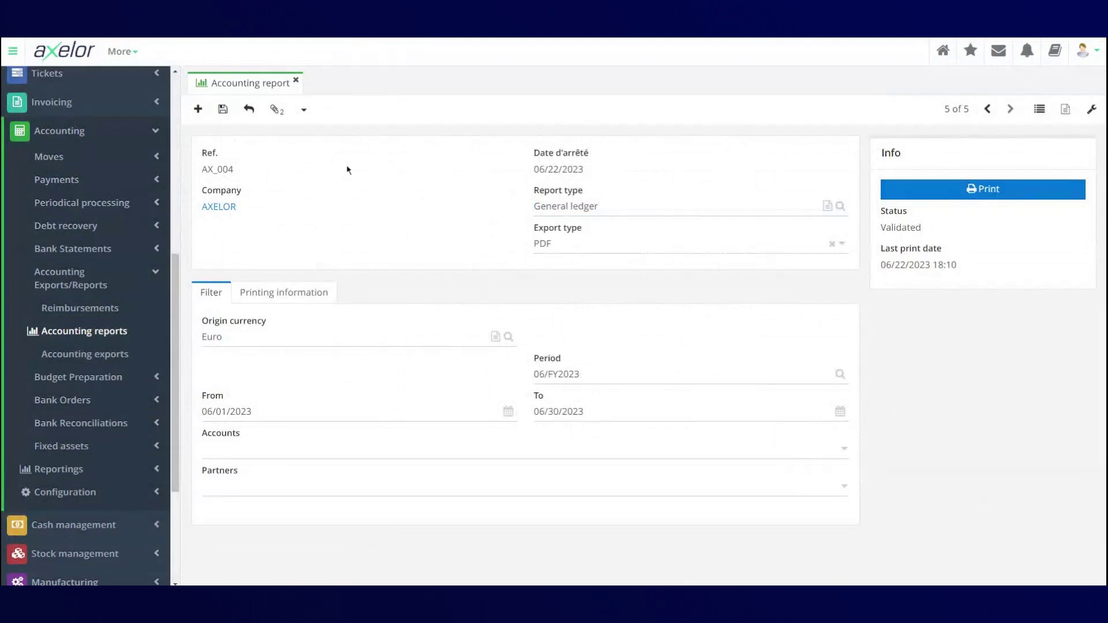
- Open the list of report types in the accounting configuration for exports and imports
{"action": "left_click", "coordinate": [115, 283]}
{"action": "scroll", "coordinate": [116, 283], "scroll_direction": "down", "scroll_amount": 2}
{"action": "left_click", "coordinate": [126, 370]}
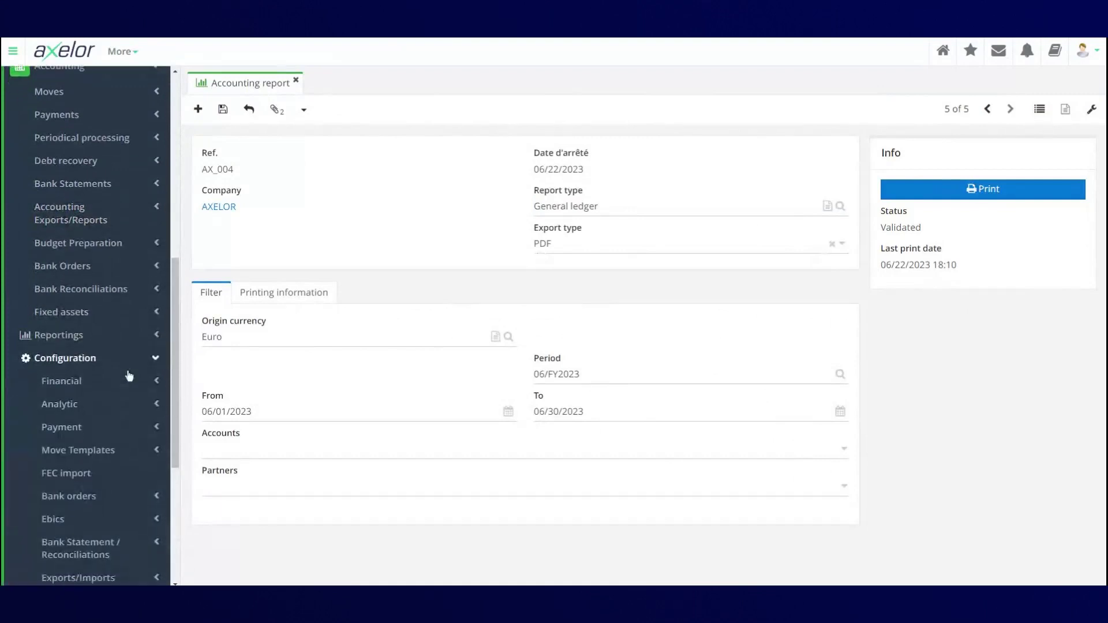
{"action": "scroll", "coordinate": [129, 376], "scroll_direction": "down", "scroll_amount": 2}
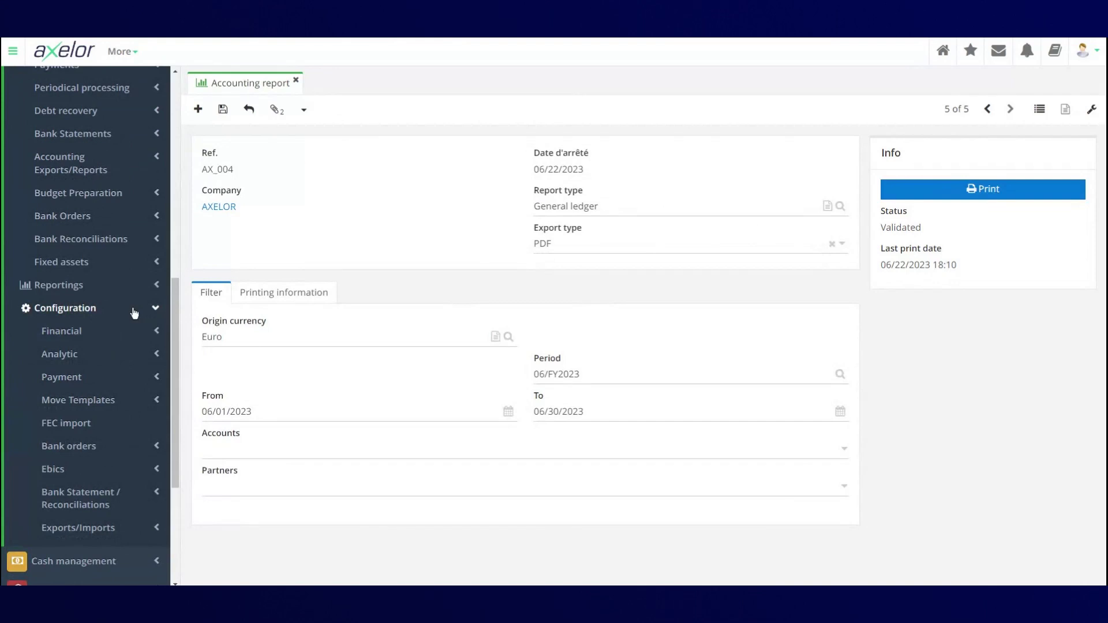
{"action": "left_click", "coordinate": [132, 522]}
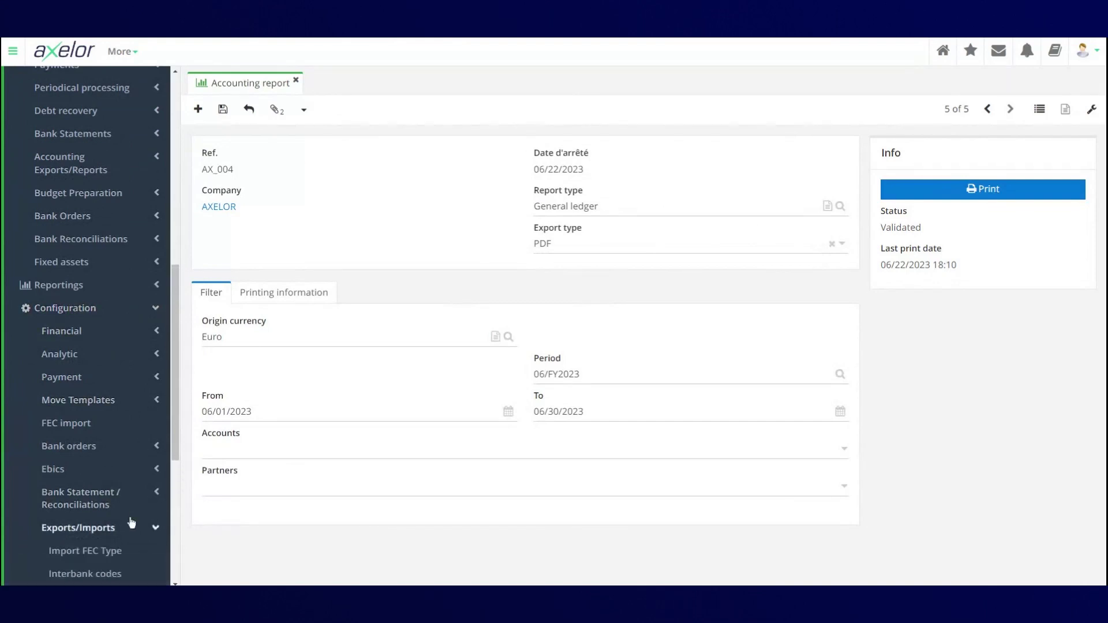
{"action": "scroll", "coordinate": [133, 520], "scroll_direction": "down", "scroll_amount": 4}
{"action": "left_click", "coordinate": [88, 484]}
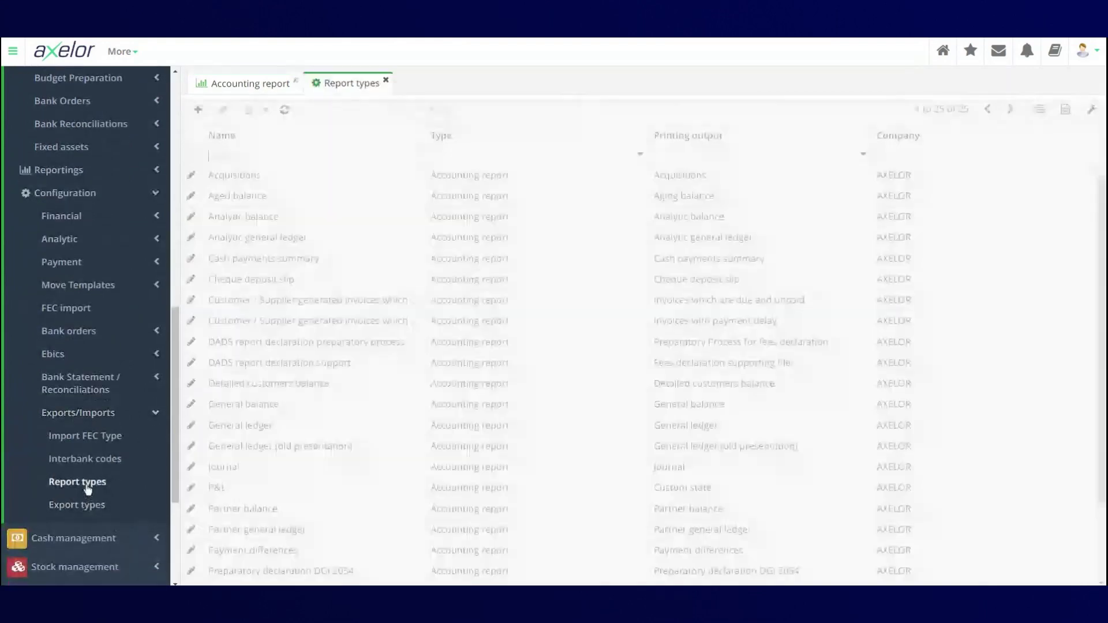
- Create a new accounting report type with Custom state as its printing output
{"action": "left_click", "coordinate": [198, 109]}
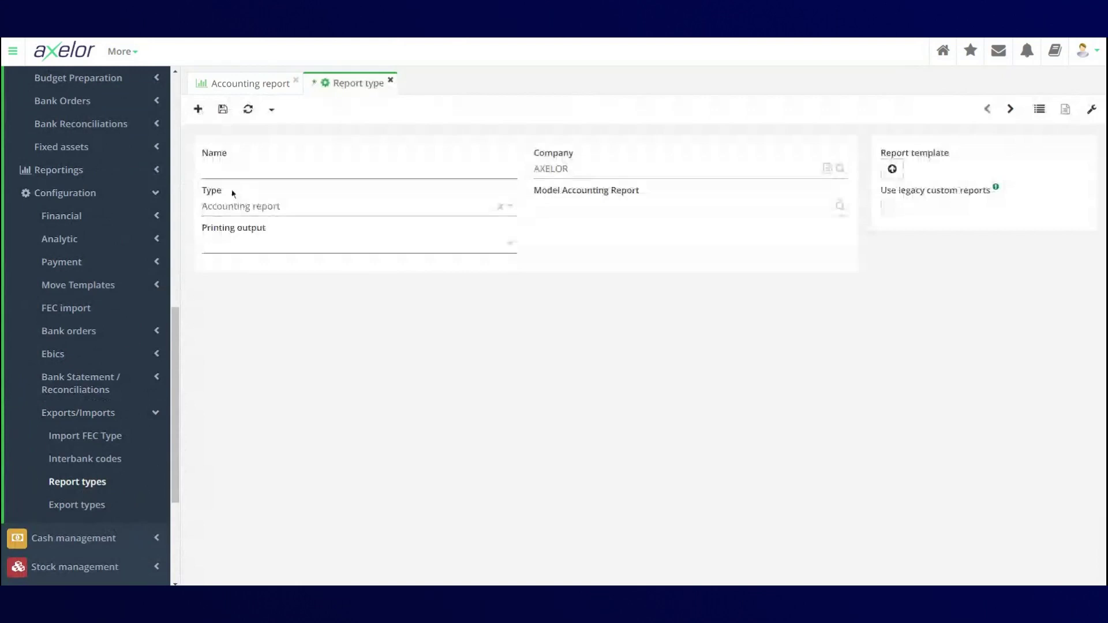
{"action": "left_click", "coordinate": [260, 244]}
{"action": "scroll", "coordinate": [261, 346], "scroll_direction": "down", "scroll_amount": 3}
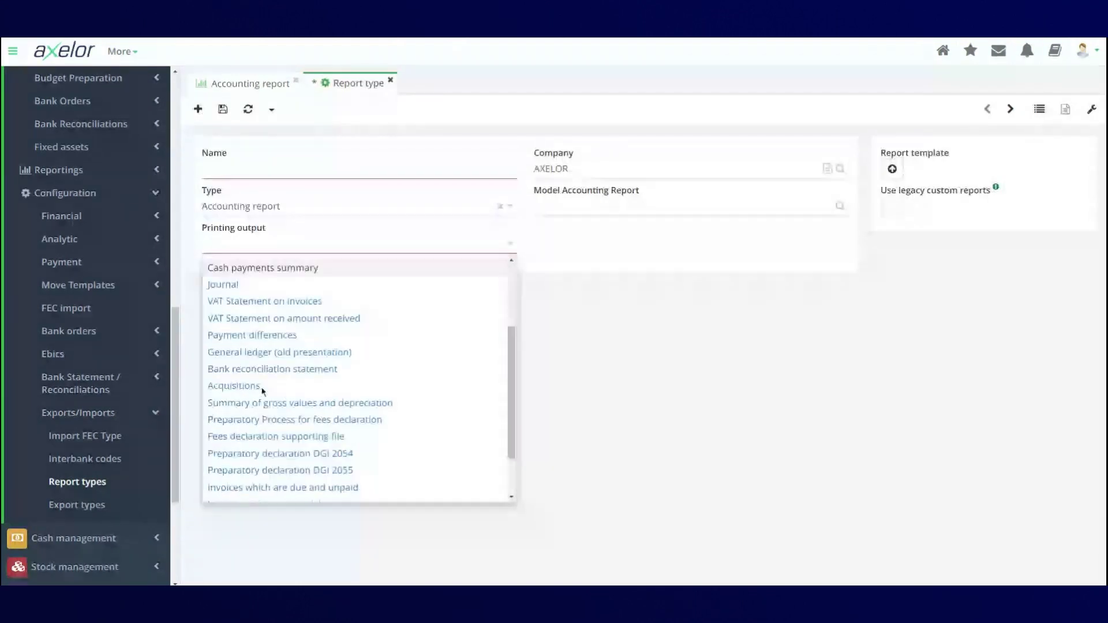
{"action": "scroll", "coordinate": [262, 391], "scroll_direction": "down", "scroll_amount": 3}
{"action": "left_click", "coordinate": [267, 494]}
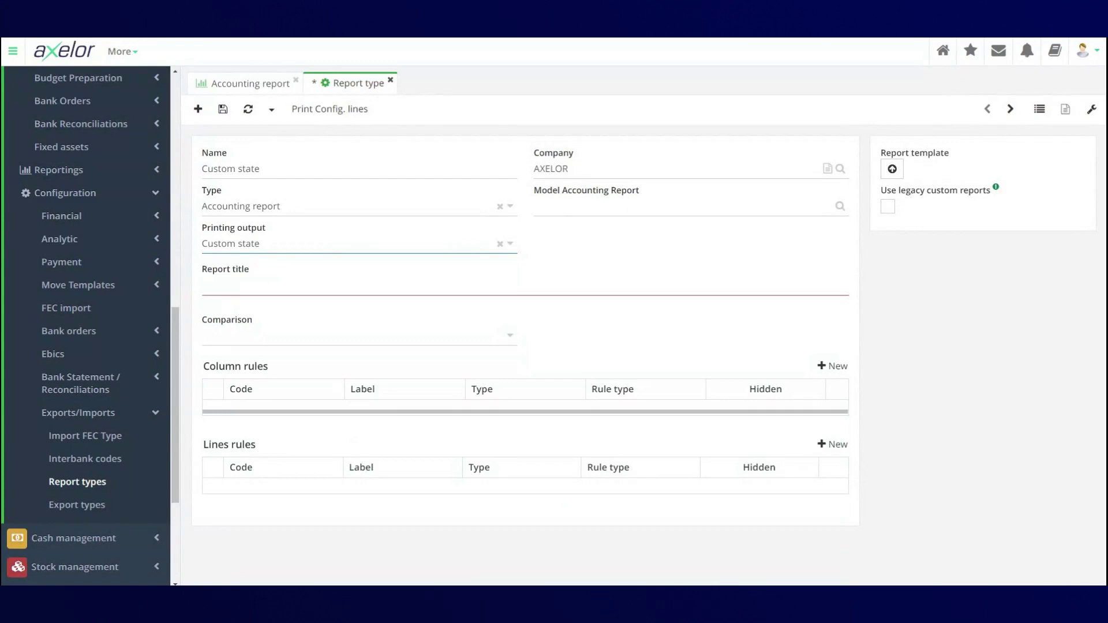
- Enter Income statement as both the report title and the name of the new report type
{"action": "left_click", "coordinate": [247, 289]}
{"action": "type", "text": "INCOME"}
{"action": "key", "text": "ctrl+z"}
{"action": "type", "text": "Income statement"}
{"action": "triple_click", "coordinate": [269, 166]}
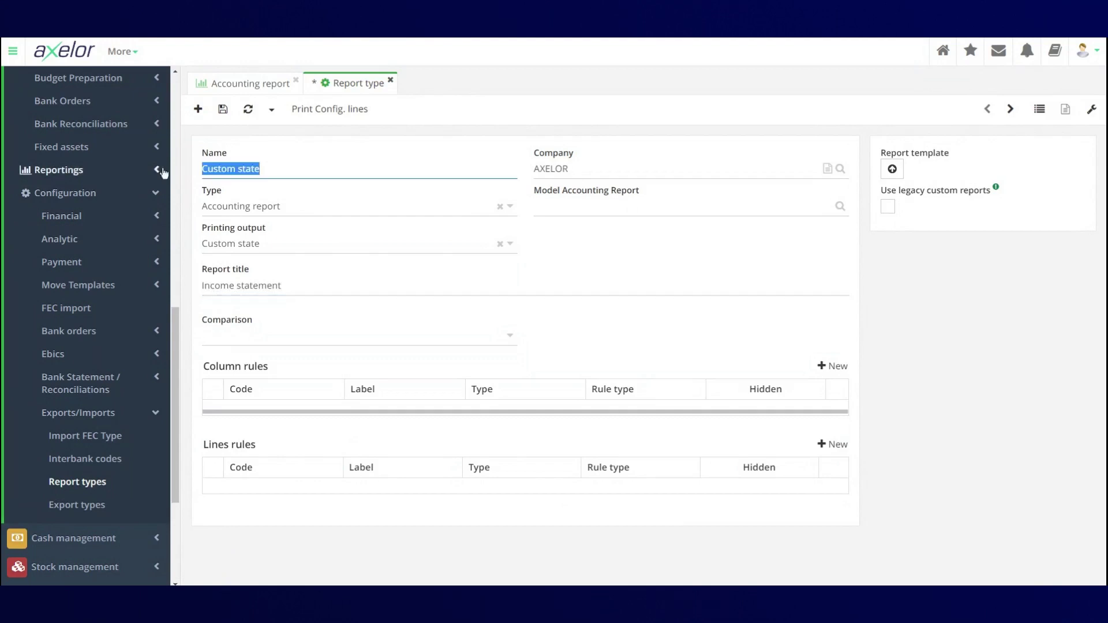
{"action": "type", "text": "Income s"}
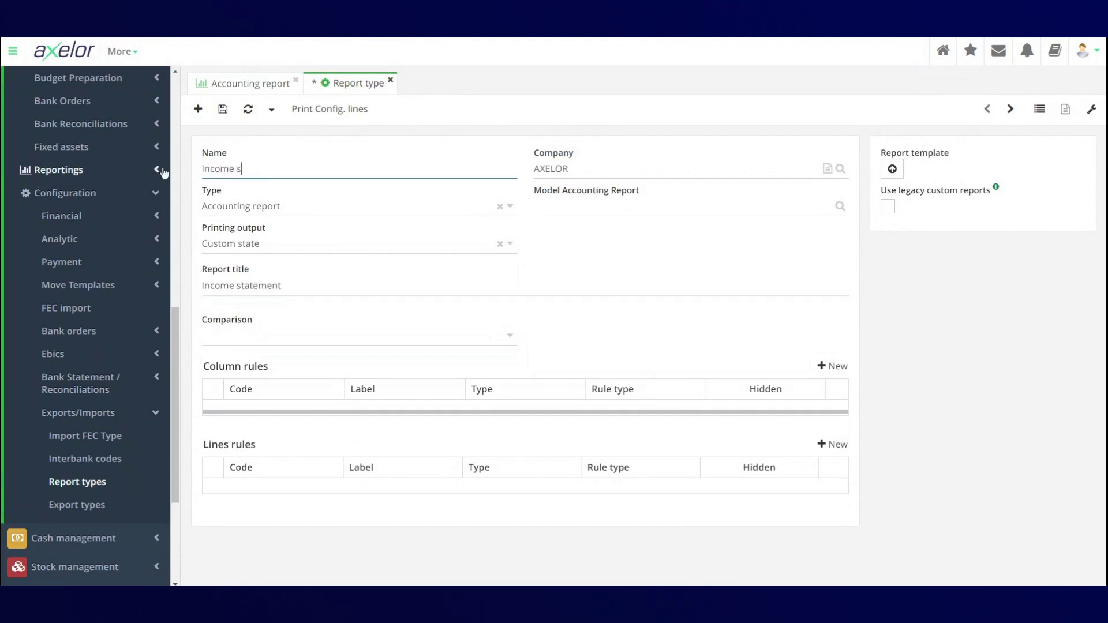
{"action": "type", "text": "tatement"}
{"action": "left_click", "coordinate": [560, 258]}
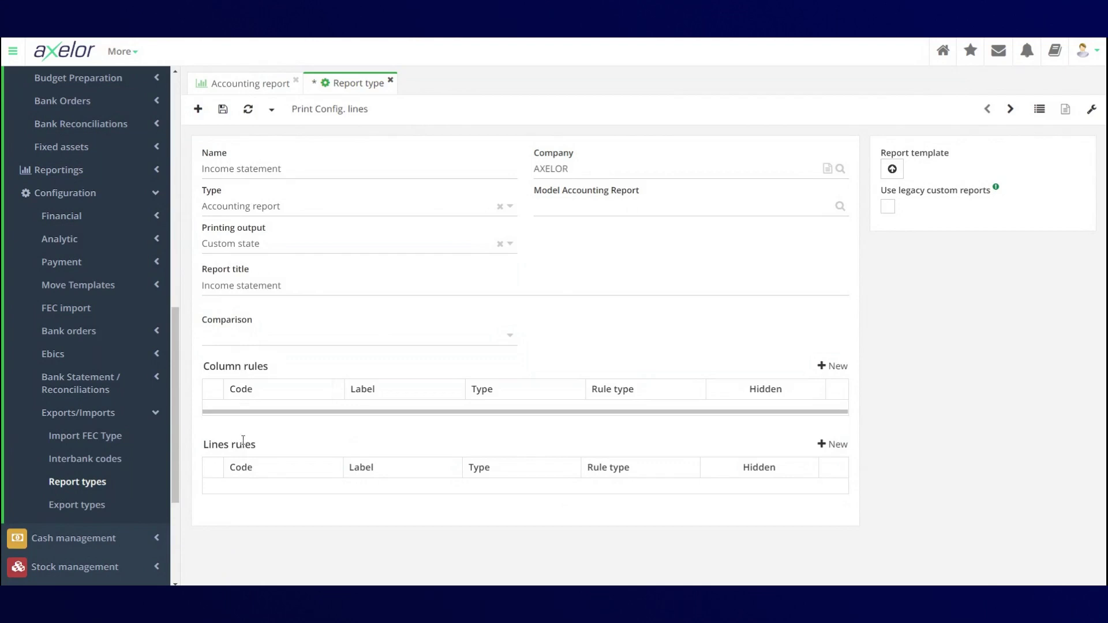
- Add a column rule to the report type with type Value and rule type Sum of accounts
{"action": "left_click", "coordinate": [833, 368]}
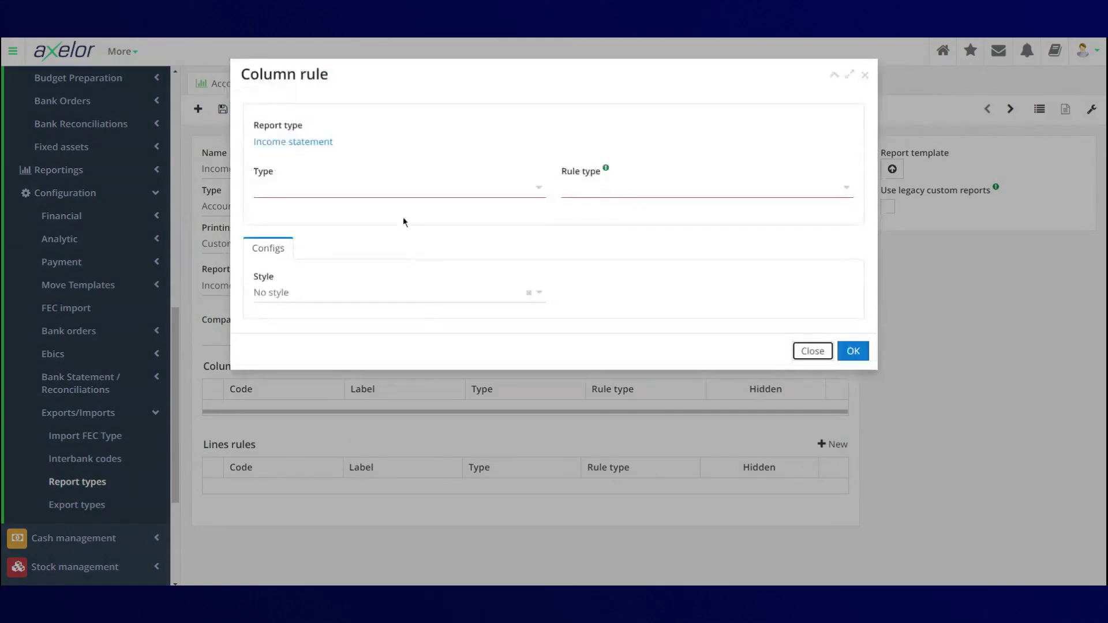
{"action": "left_click", "coordinate": [403, 191]}
{"action": "left_click", "coordinate": [401, 209]}
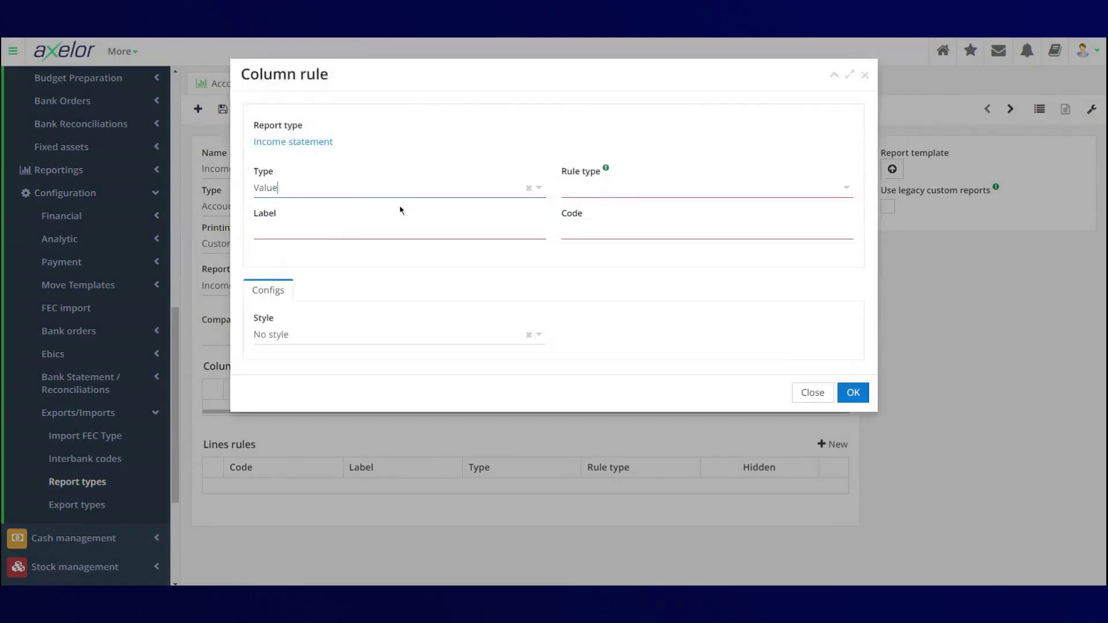
{"action": "left_click", "coordinate": [625, 186]}
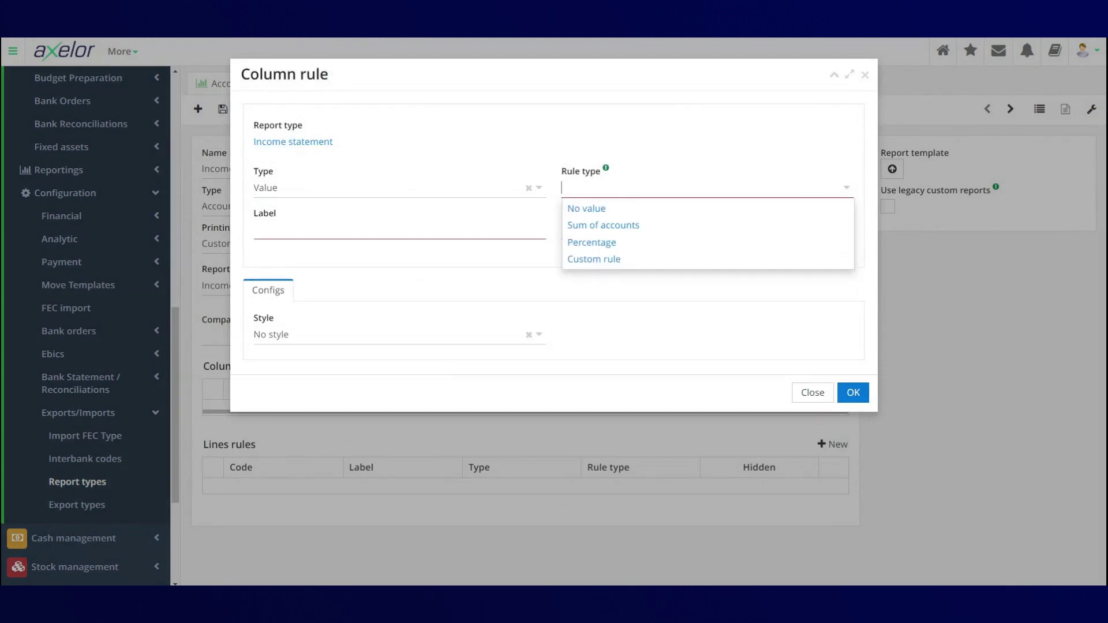
{"action": "left_click", "coordinate": [629, 224]}
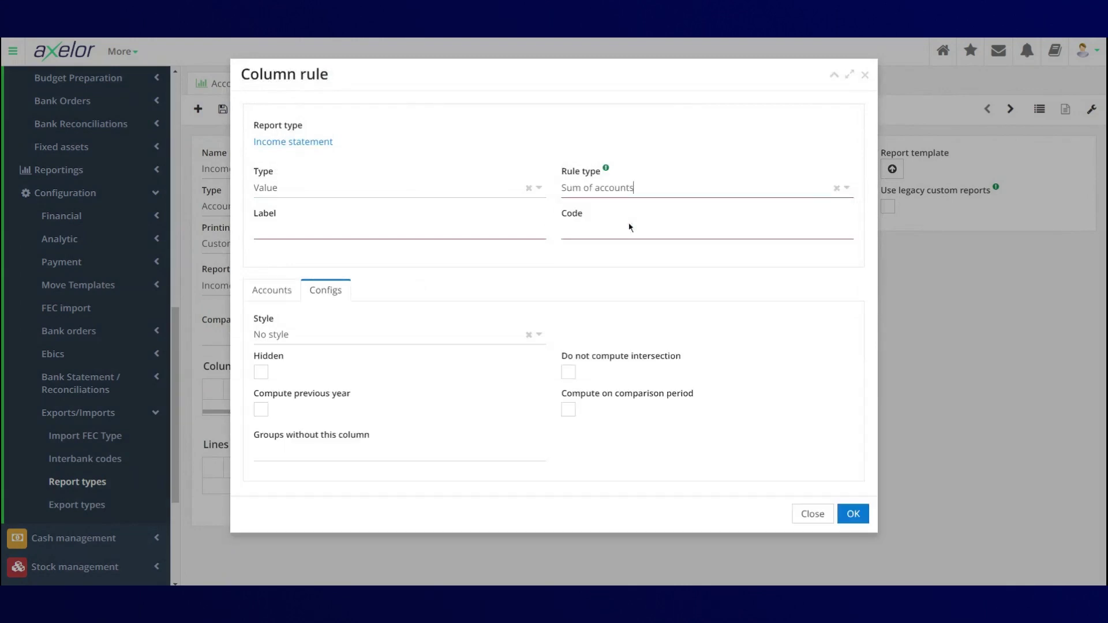
- Label the column rule Balance and give it the code BL
{"action": "left_click", "coordinate": [316, 231]}
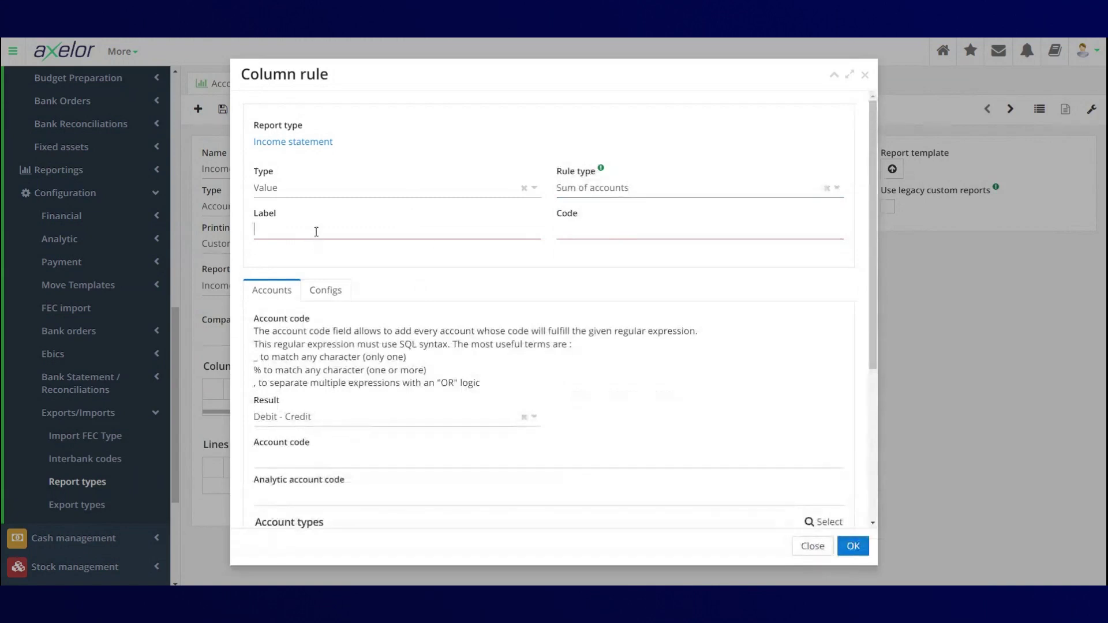
{"action": "type", "text": "Balance"}
{"action": "key", "text": "Tab"}
{"action": "type", "text": "BL"}
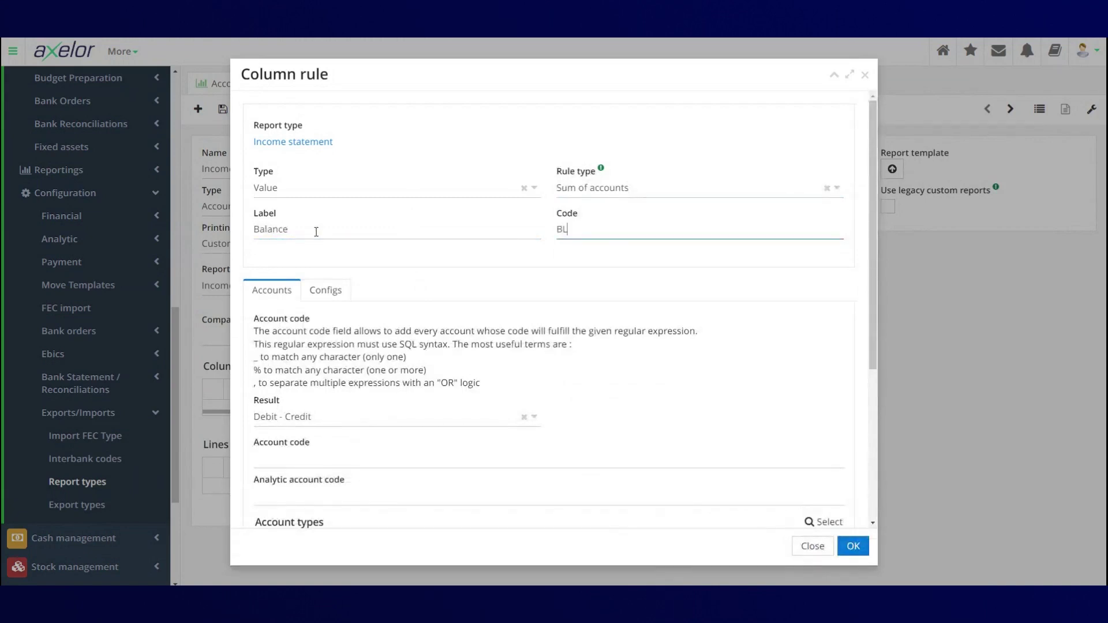
- Set the result of the Balance column rule to Same as line
{"action": "scroll", "coordinate": [355, 298], "scroll_direction": "down", "scroll_amount": 2}
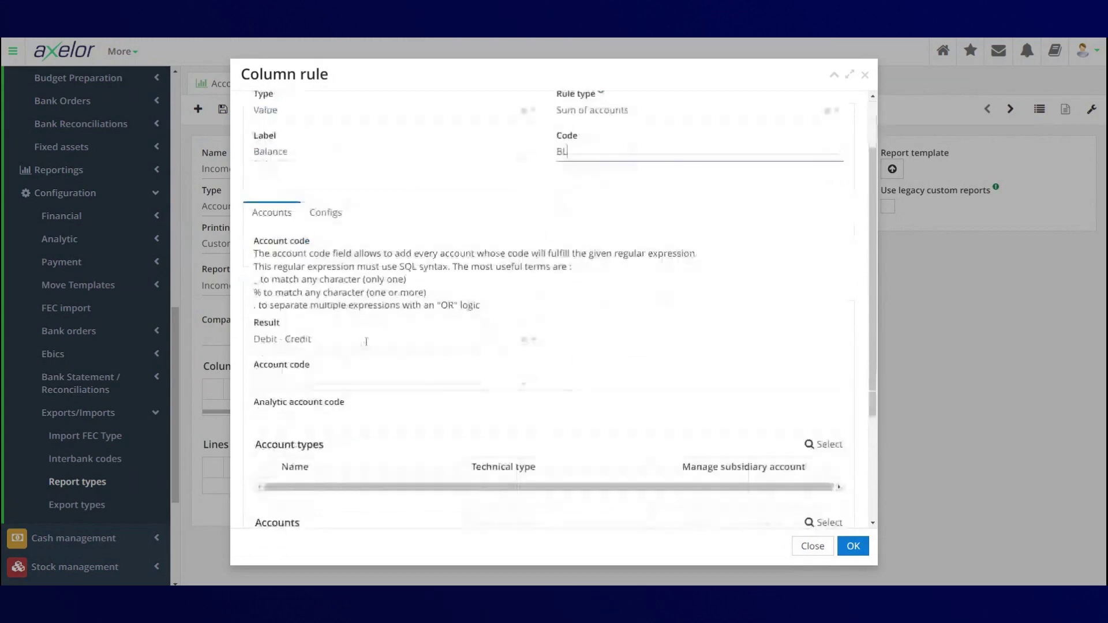
{"action": "left_click", "coordinate": [371, 307]}
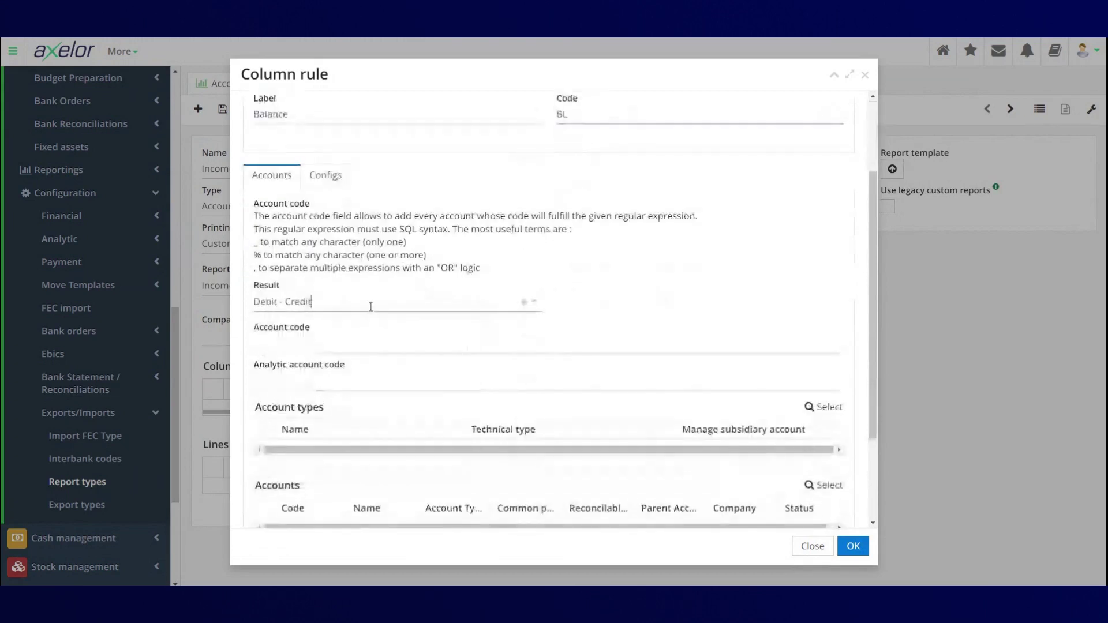
{"action": "left_click", "coordinate": [371, 306]}
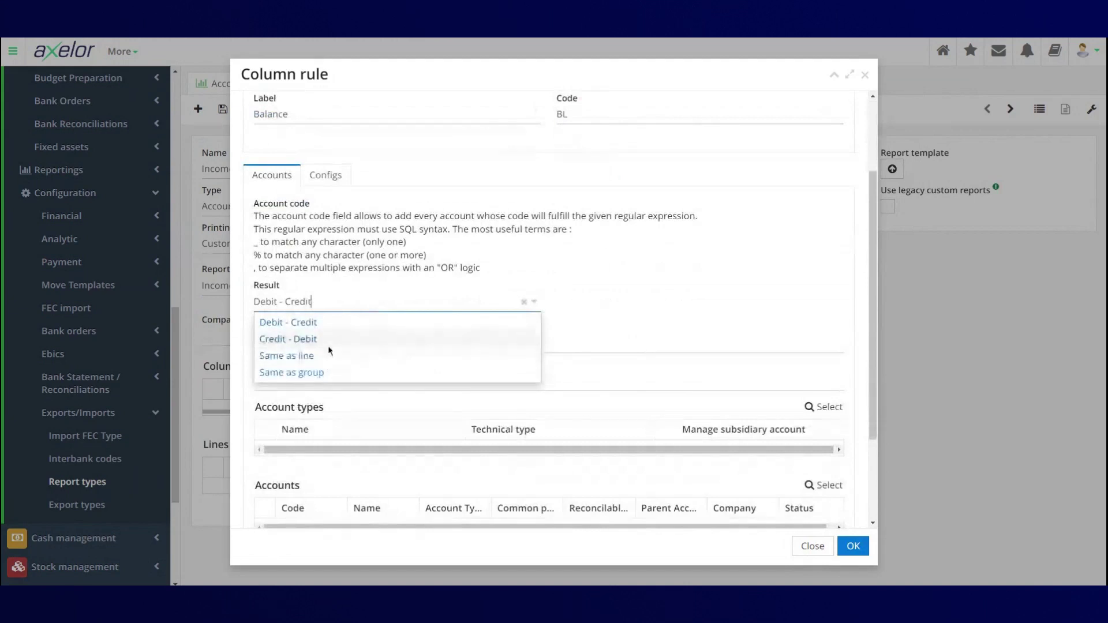
{"action": "left_click", "coordinate": [329, 357]}
- Assign the Income account type to the Balance column rule and confirm the rule
{"action": "scroll", "coordinate": [326, 353], "scroll_direction": "down", "scroll_amount": 1}
{"action": "scroll", "coordinate": [326, 353], "scroll_direction": "down", "scroll_amount": 2}
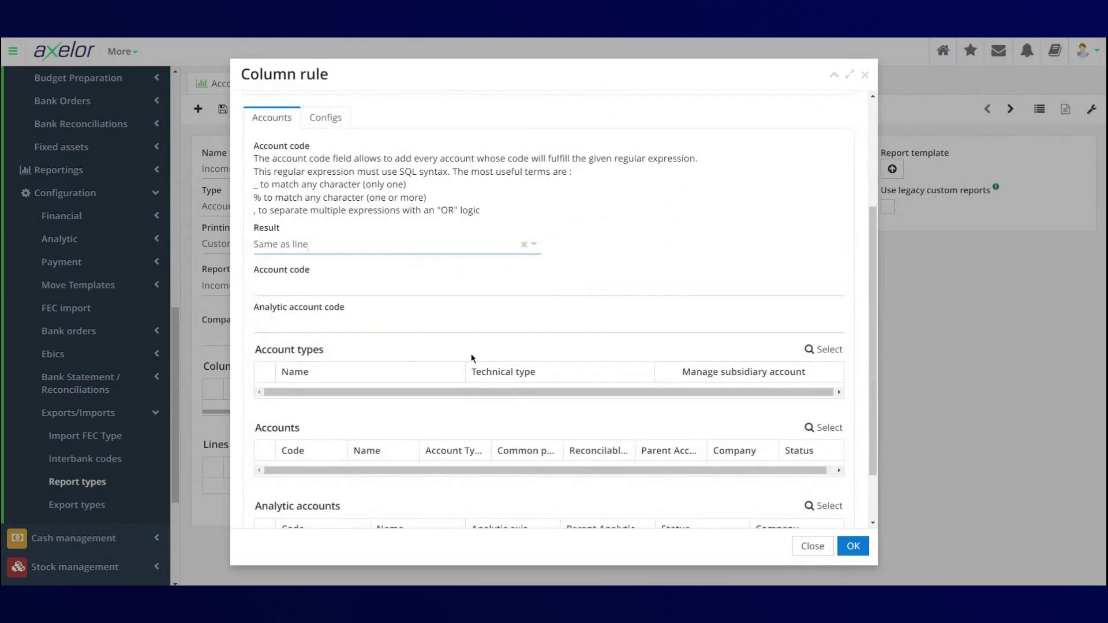
{"action": "left_click", "coordinate": [820, 354]}
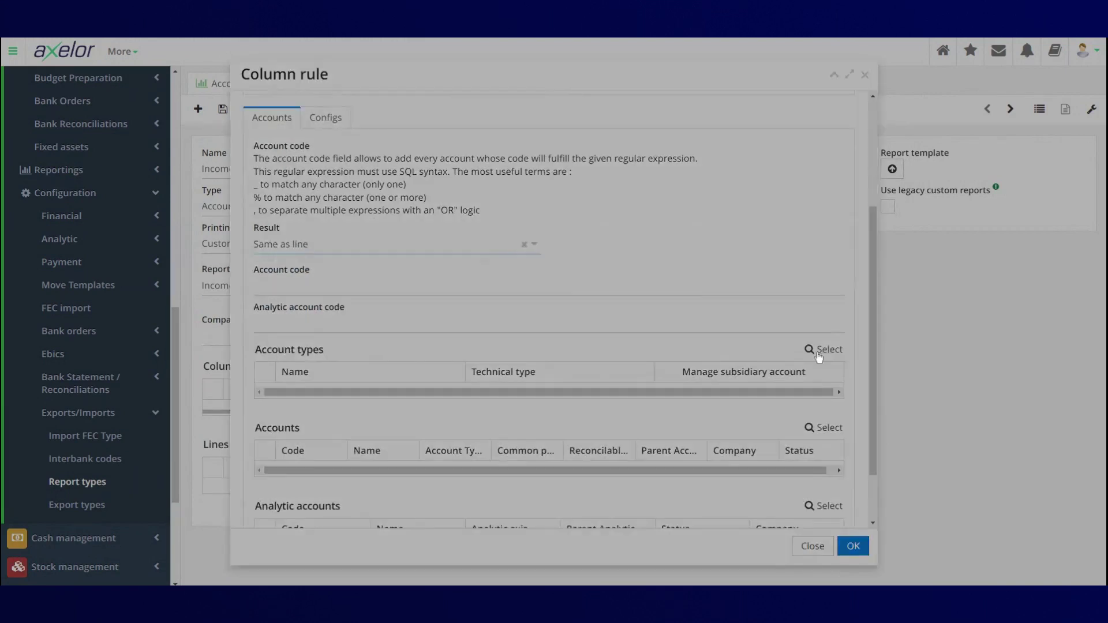
{"action": "left_click", "coordinate": [307, 113]}
{"action": "type", "text": "INCOME"}
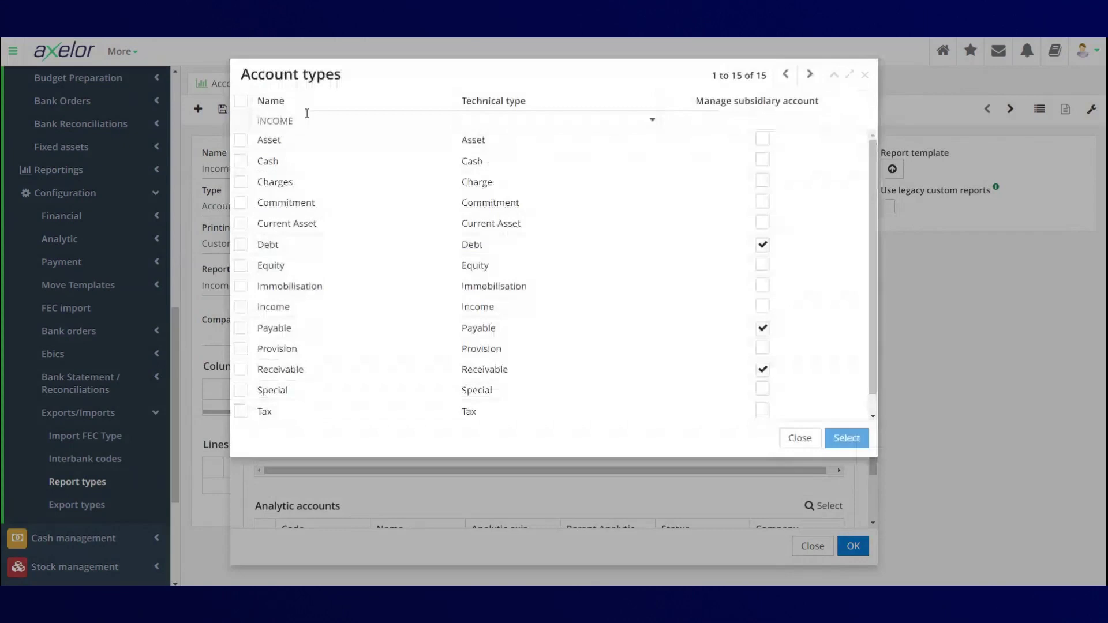
{"action": "double_click", "coordinate": [308, 113]}
{"action": "key", "text": "BackSpace"}
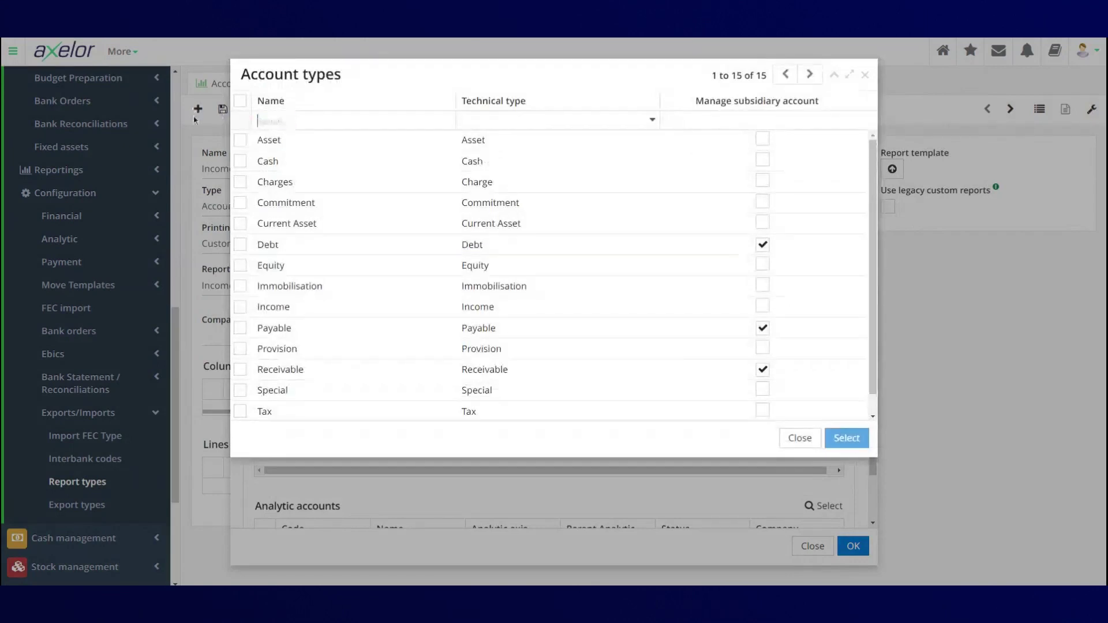
{"action": "left_click", "coordinate": [526, 119]}
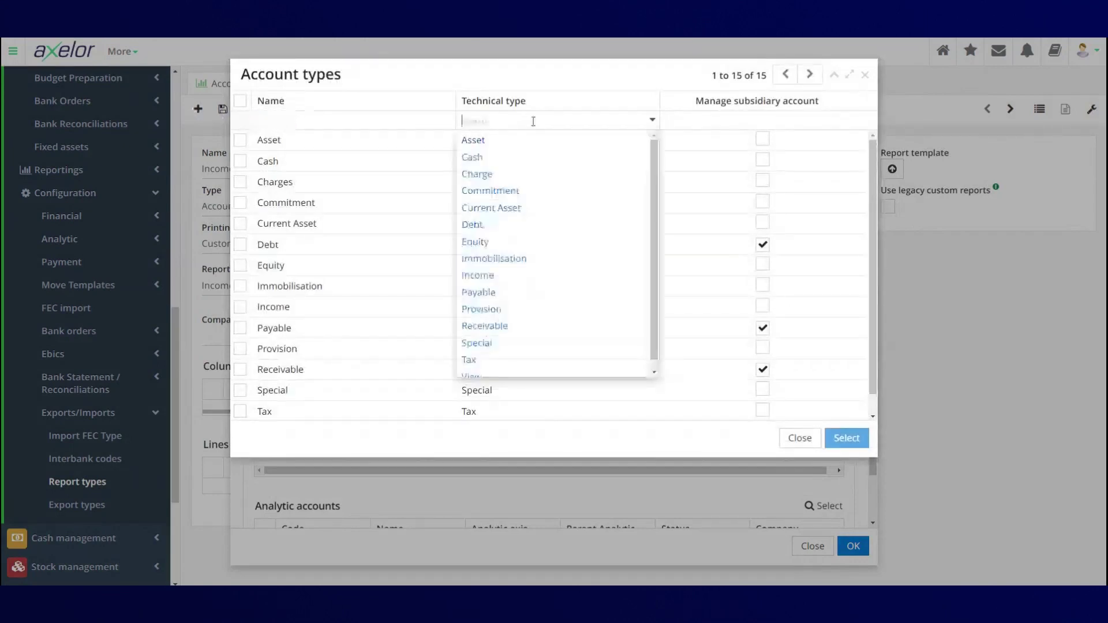
{"action": "left_click", "coordinate": [239, 310]}
{"action": "left_click", "coordinate": [852, 440]}
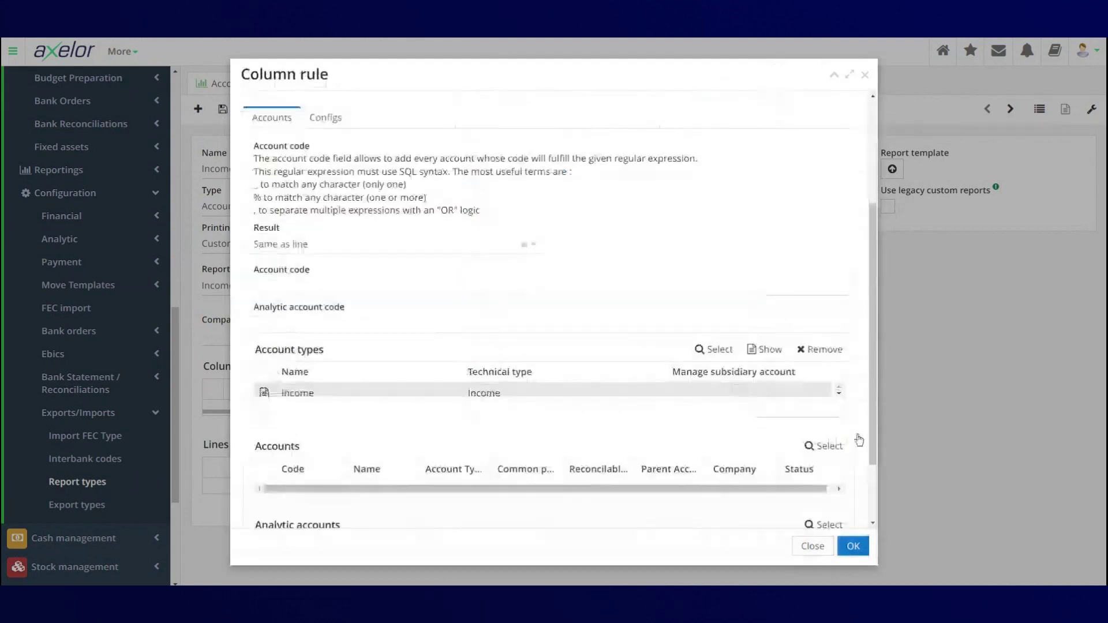
{"action": "scroll", "coordinate": [583, 403], "scroll_direction": "down", "scroll_amount": 2}
{"action": "left_click", "coordinate": [851, 547]}
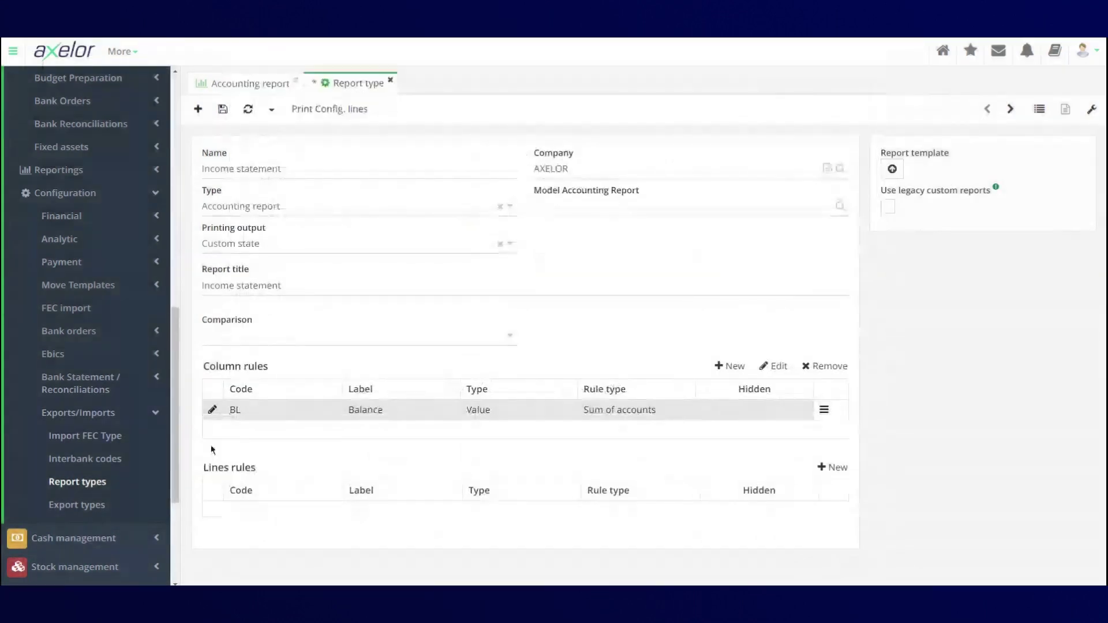
- Add a line rule to the report type with type Value and rule type No value
{"action": "left_click", "coordinate": [832, 469]}
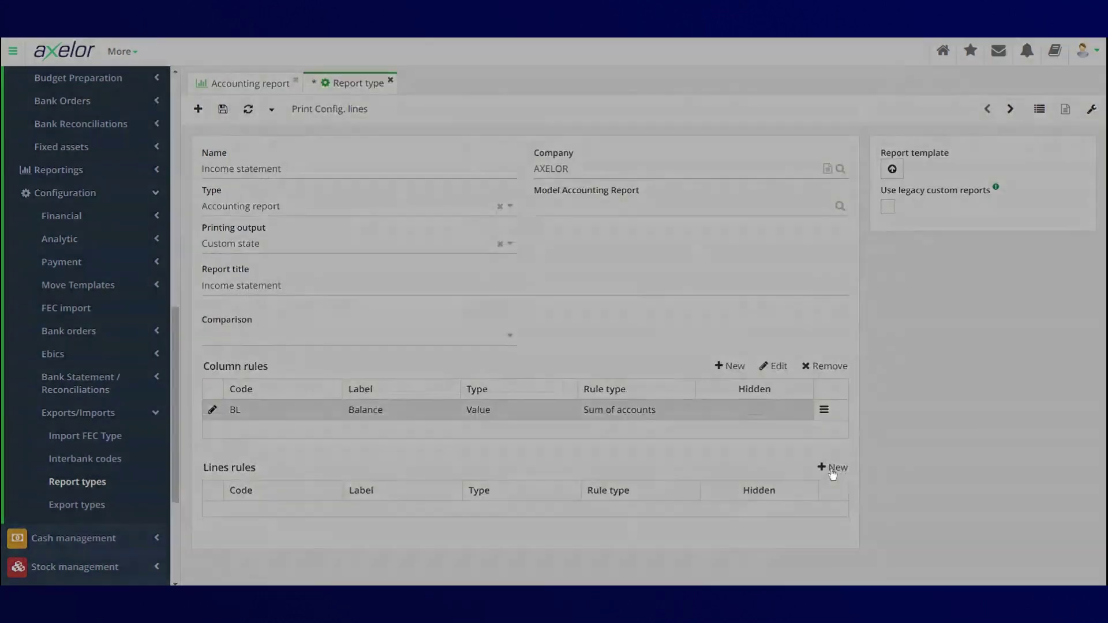
{"action": "left_click", "coordinate": [393, 180]}
{"action": "left_click", "coordinate": [391, 202]}
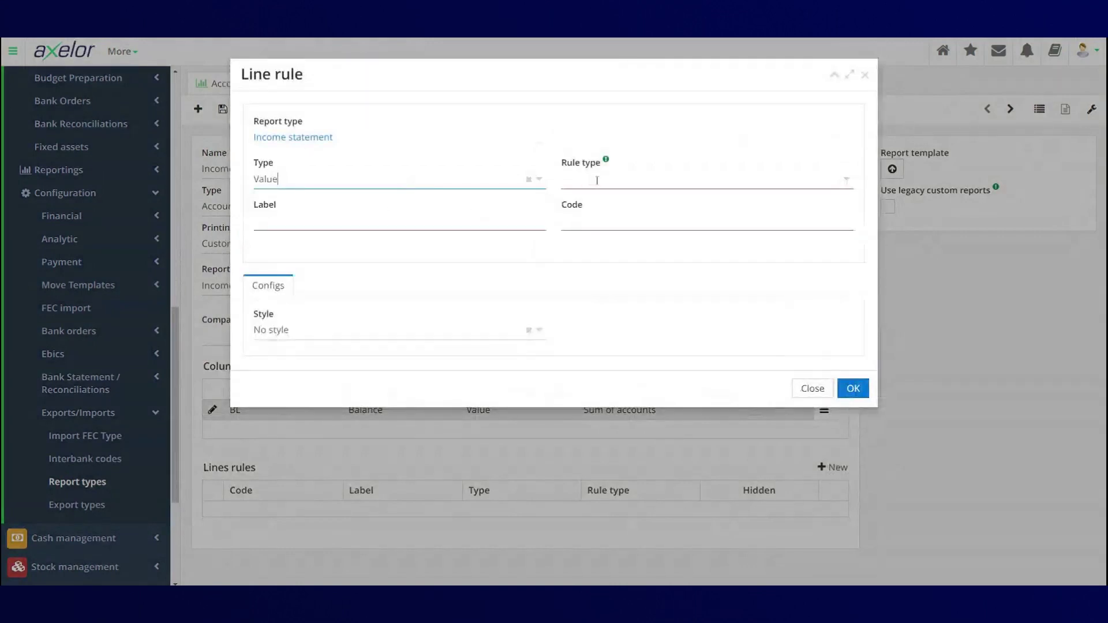
{"action": "left_click", "coordinate": [597, 181]}
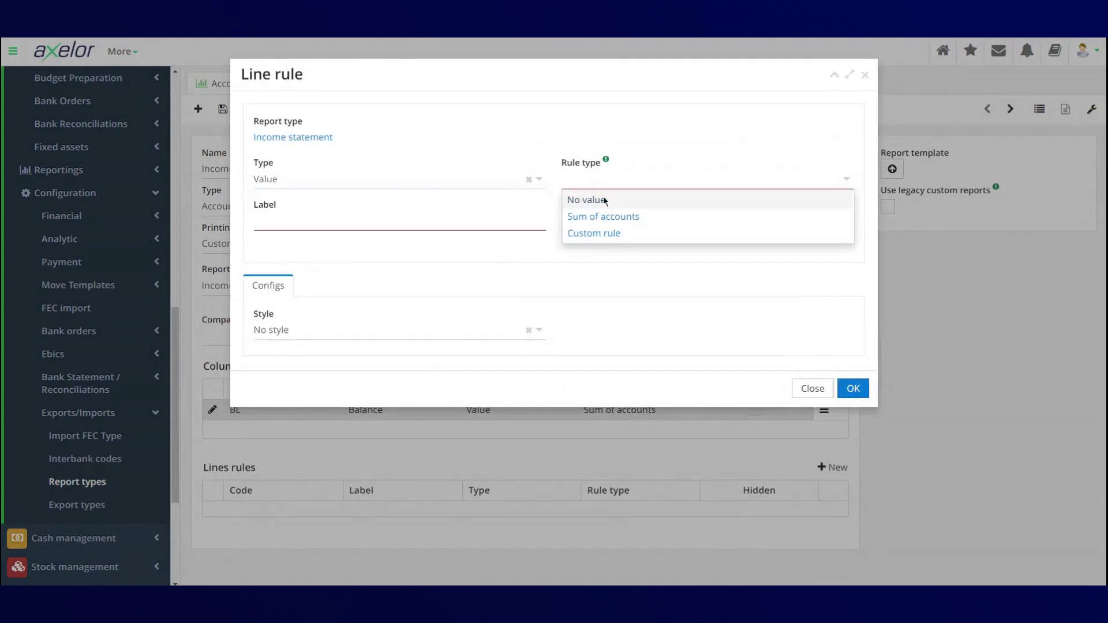
{"action": "left_click", "coordinate": [604, 200]}
- Label the line rule REVENUE and give it the code RV
{"action": "left_click", "coordinate": [384, 218]}
{"action": "type", "text": "rEVENUE"}
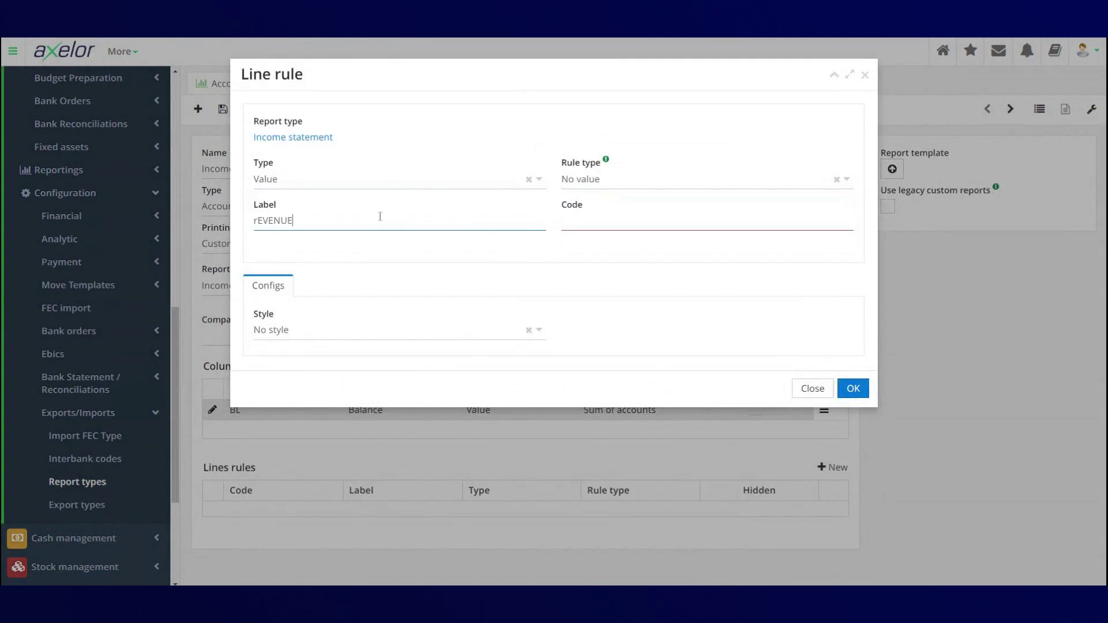
{"action": "left_click", "coordinate": [608, 218]}
{"action": "type", "text": "RE"}
{"action": "key", "text": "BackSpace"}
{"action": "type", "text": "V"}
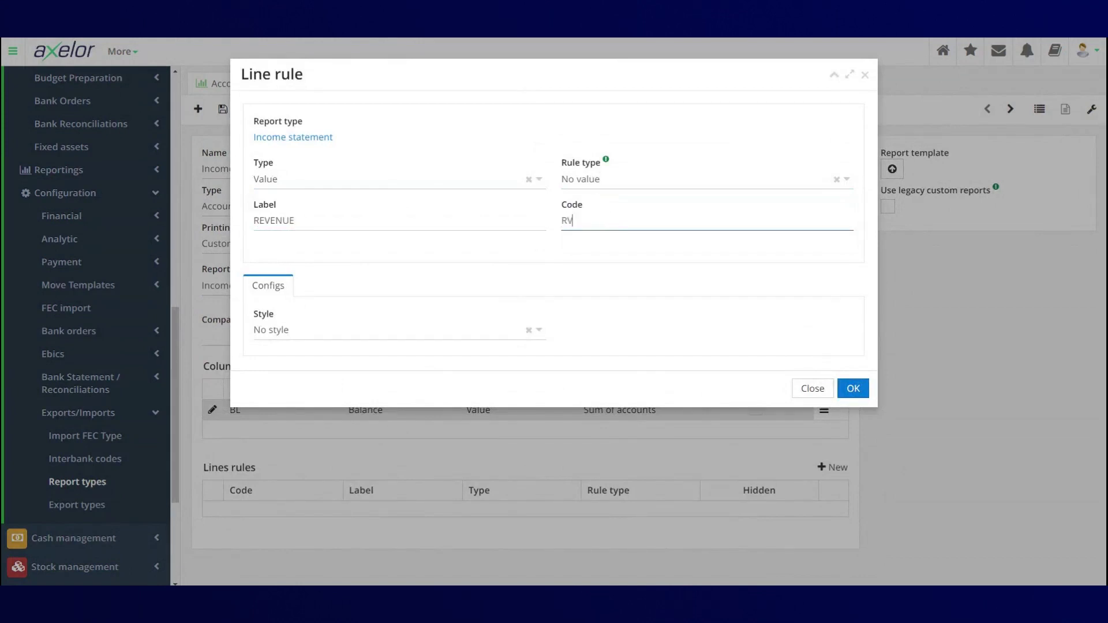
- Give the REVENUE line rule a Bold style with priority 1 and confirm the rule
{"action": "left_click", "coordinate": [345, 330]}
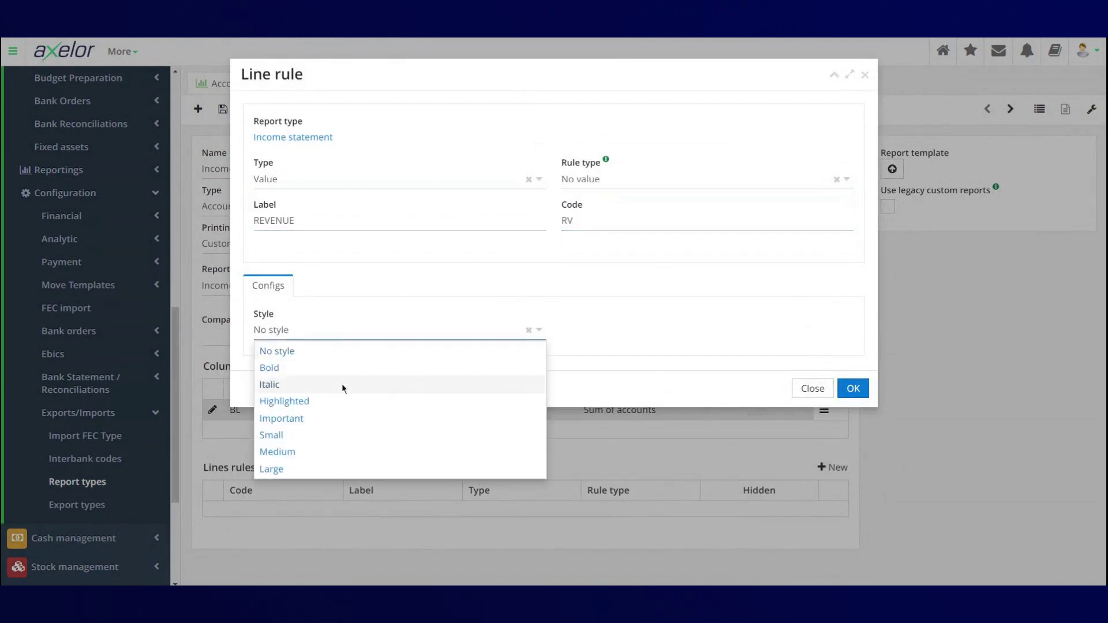
{"action": "left_click", "coordinate": [346, 368]}
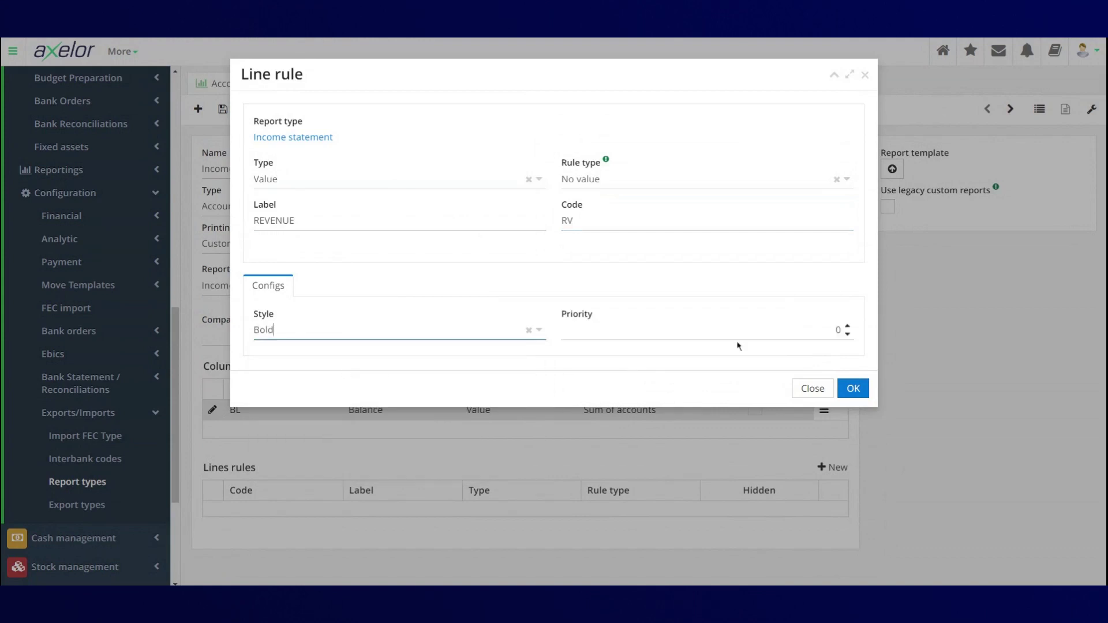
{"action": "left_click", "coordinate": [848, 326]}
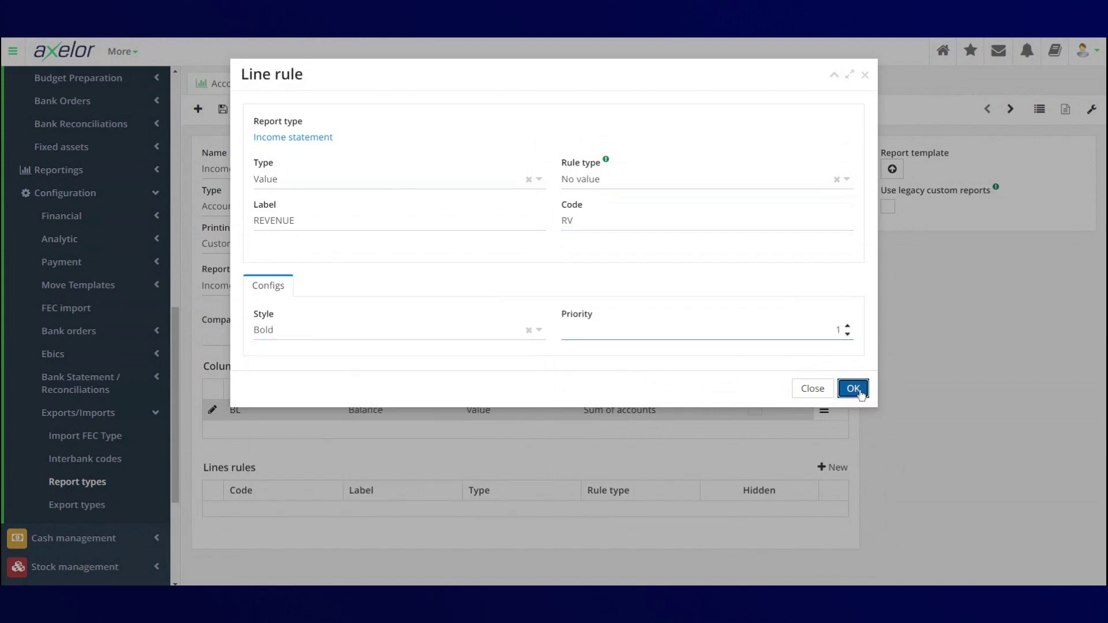
{"action": "left_click", "coordinate": [853, 388]}
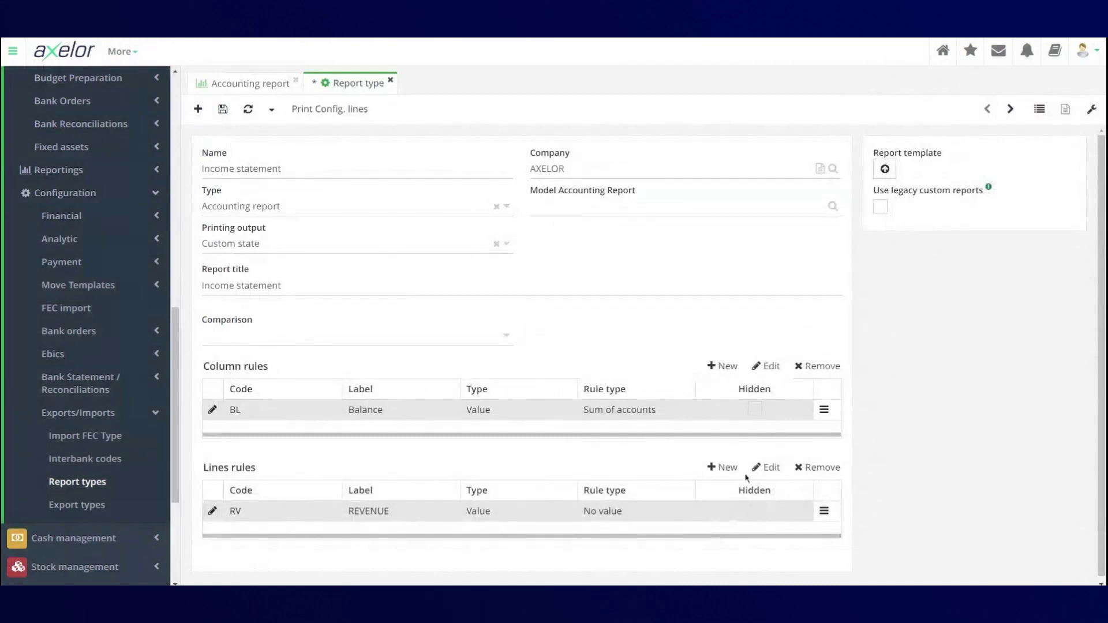
- Add a second line rule with type Value and rule type Sum of accounts
{"action": "left_click", "coordinate": [724, 468]}
{"action": "left_click", "coordinate": [366, 181]}
{"action": "left_click", "coordinate": [366, 196]}
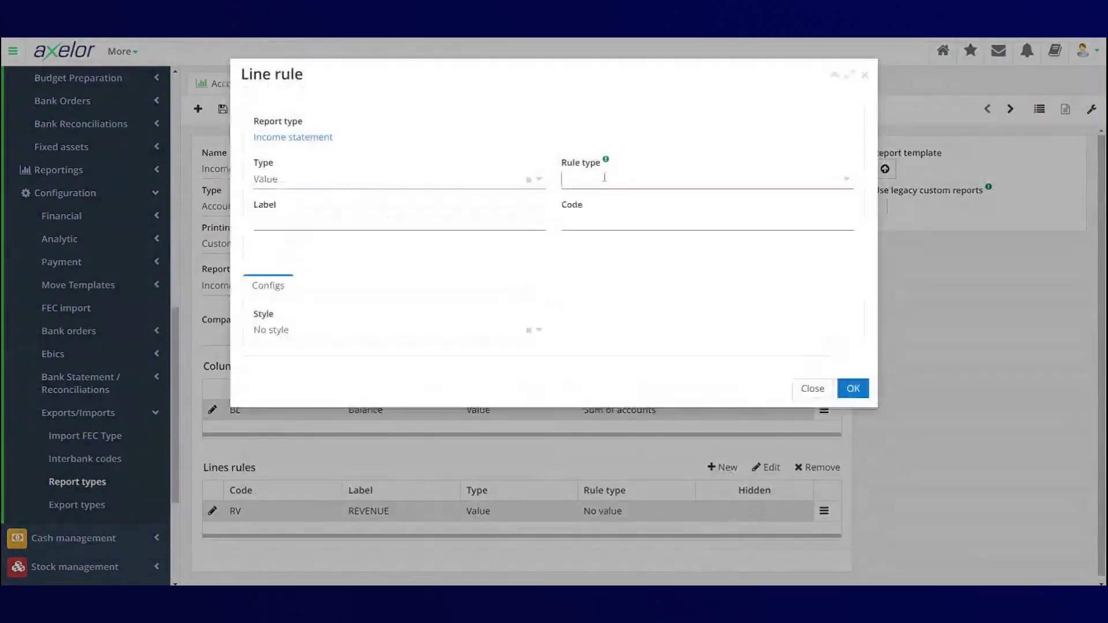
{"action": "left_click", "coordinate": [563, 226]}
- Label the second line rule "Income- Product sales" and give it the code IPC
{"action": "left_click", "coordinate": [319, 222]}
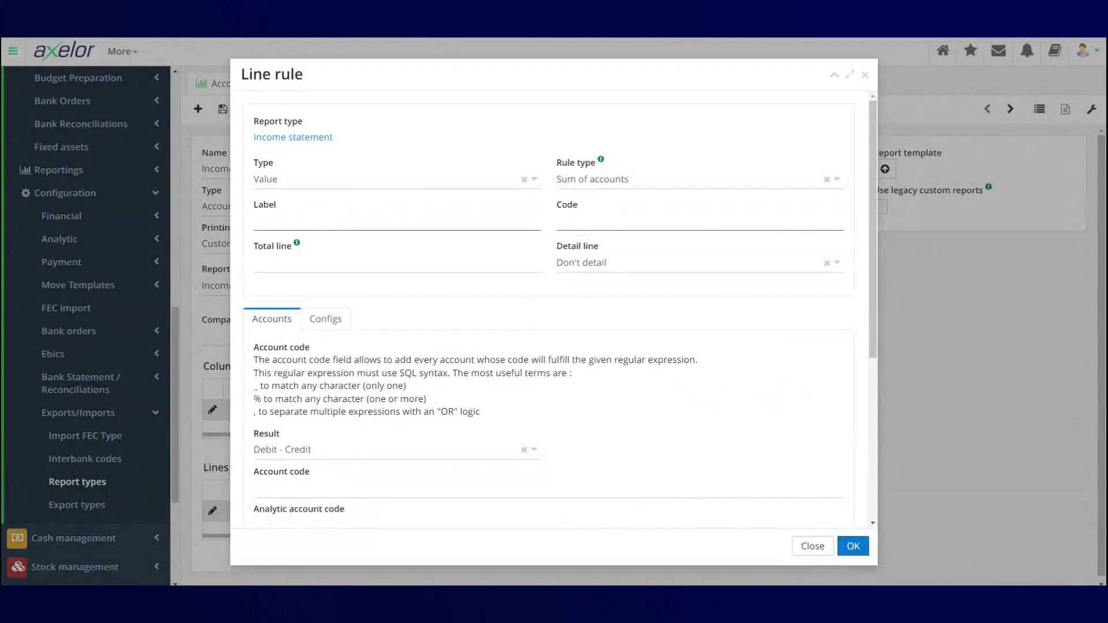
{"action": "type", "text": "Income- Product sales"}
{"action": "left_click", "coordinate": [558, 221]}
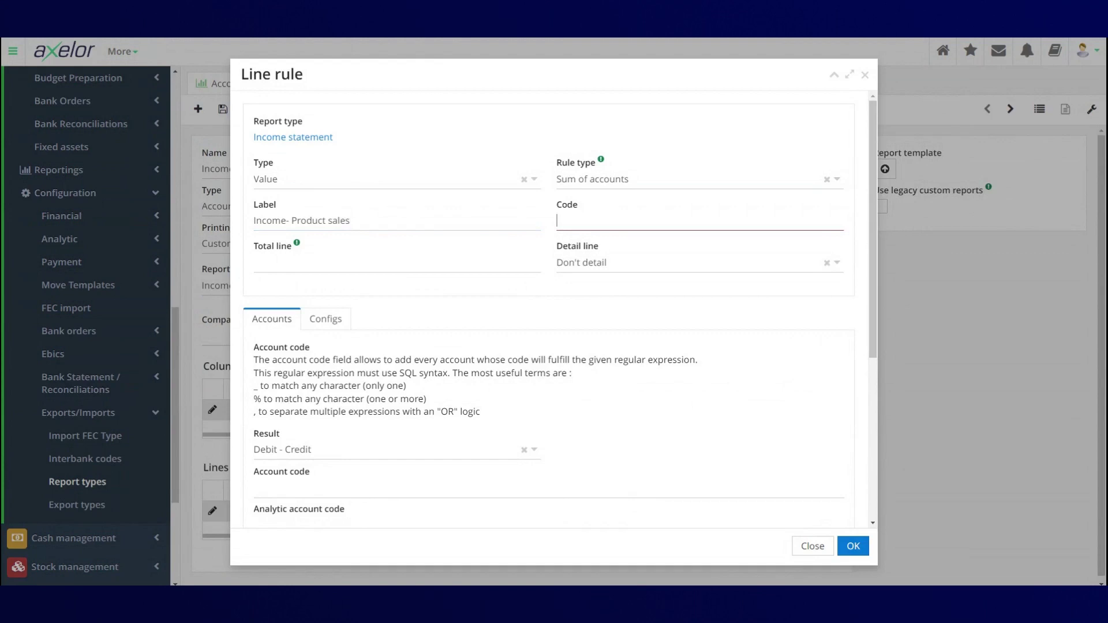
{"action": "type", "text": "IPC"}
- Set the result of the product sales line rule to Credit - Debit
{"action": "scroll", "coordinate": [437, 302], "scroll_direction": "down", "scroll_amount": 3}
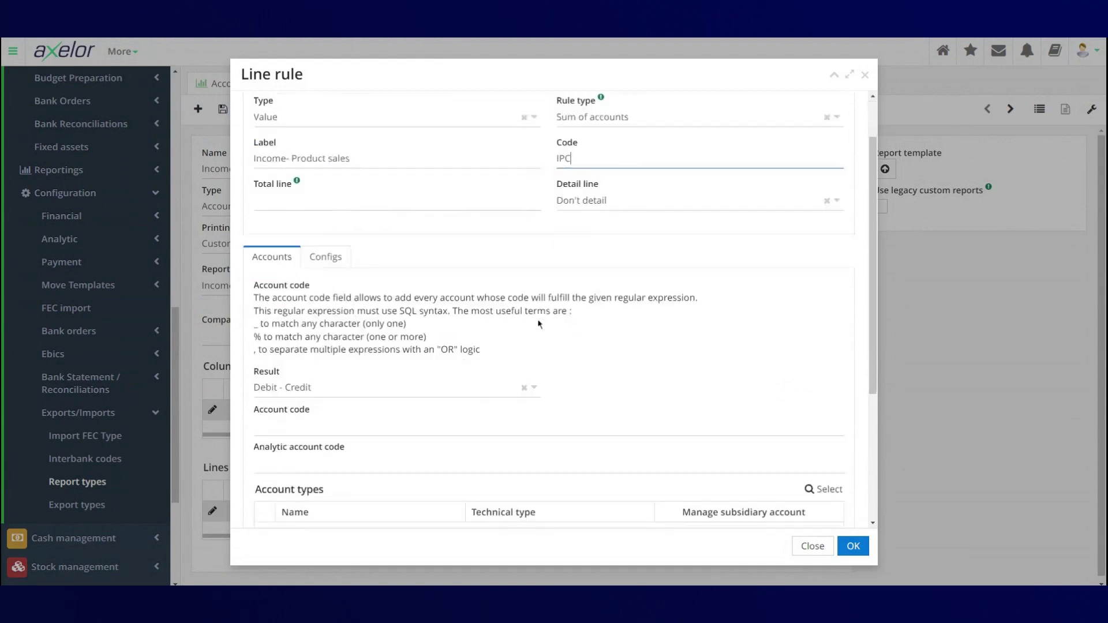
{"action": "left_click", "coordinate": [396, 277]}
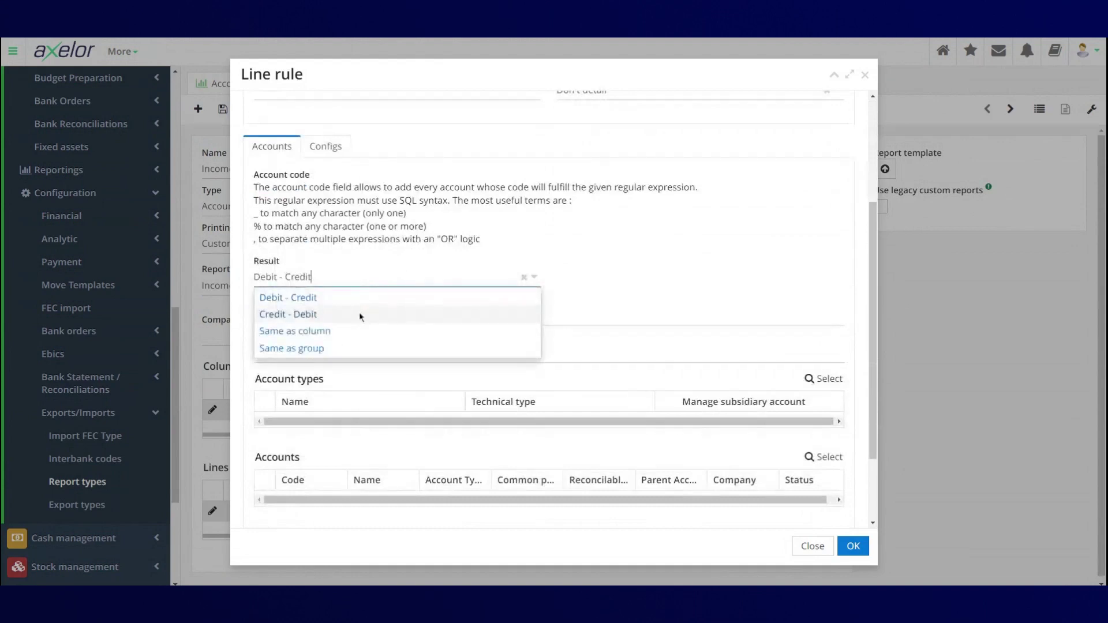
{"action": "left_click", "coordinate": [361, 317]}
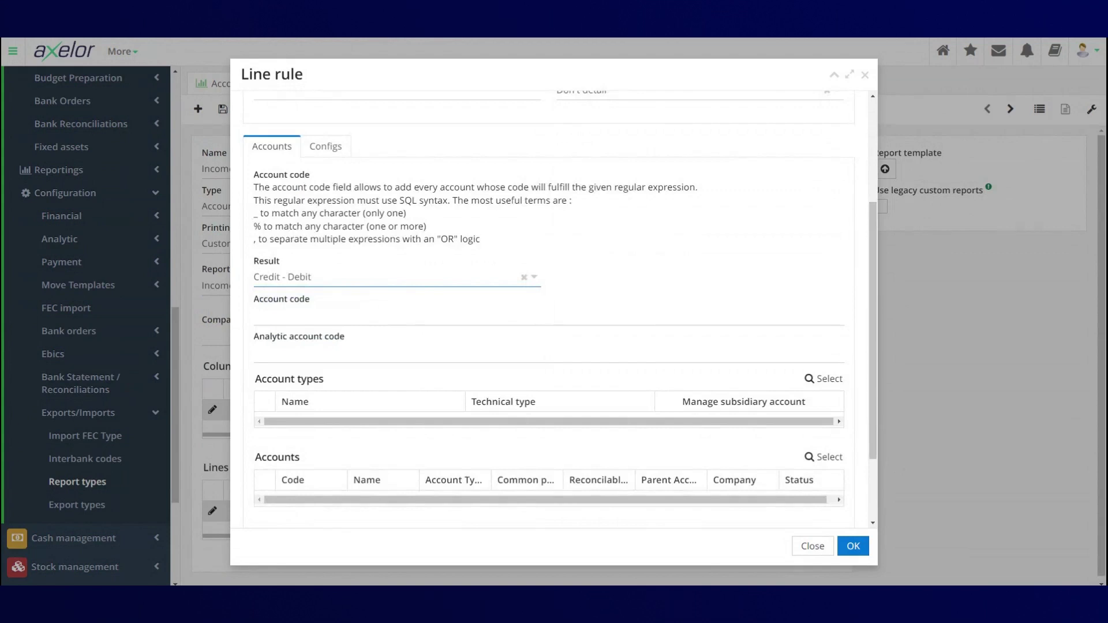
- Filter the accounts by type INCOME, assign account 701000 Sales of finished products to the product sales line rule, and confirm the rule
{"action": "scroll", "coordinate": [358, 309], "scroll_direction": "down", "scroll_amount": 2}
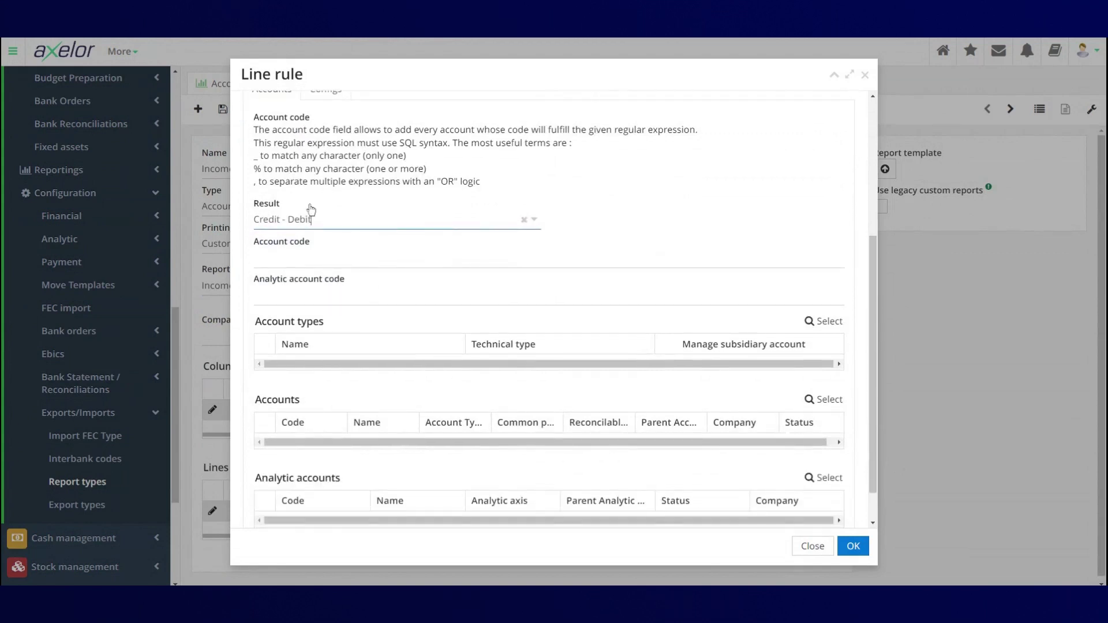
{"action": "scroll", "coordinate": [333, 271], "scroll_direction": "down", "scroll_amount": 2}
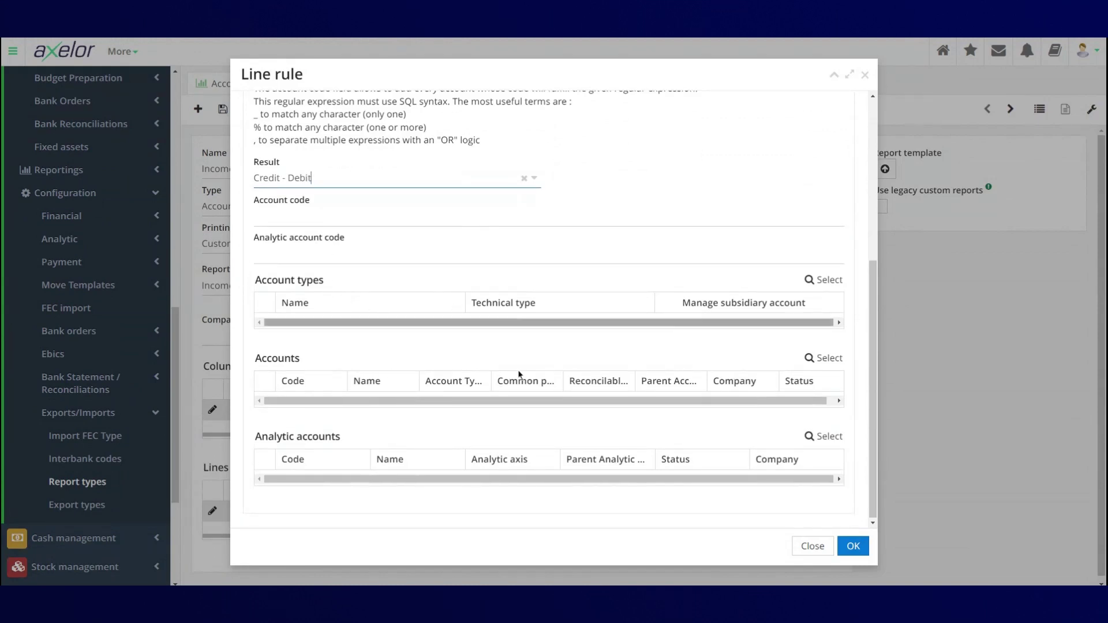
{"action": "left_click", "coordinate": [821, 363]}
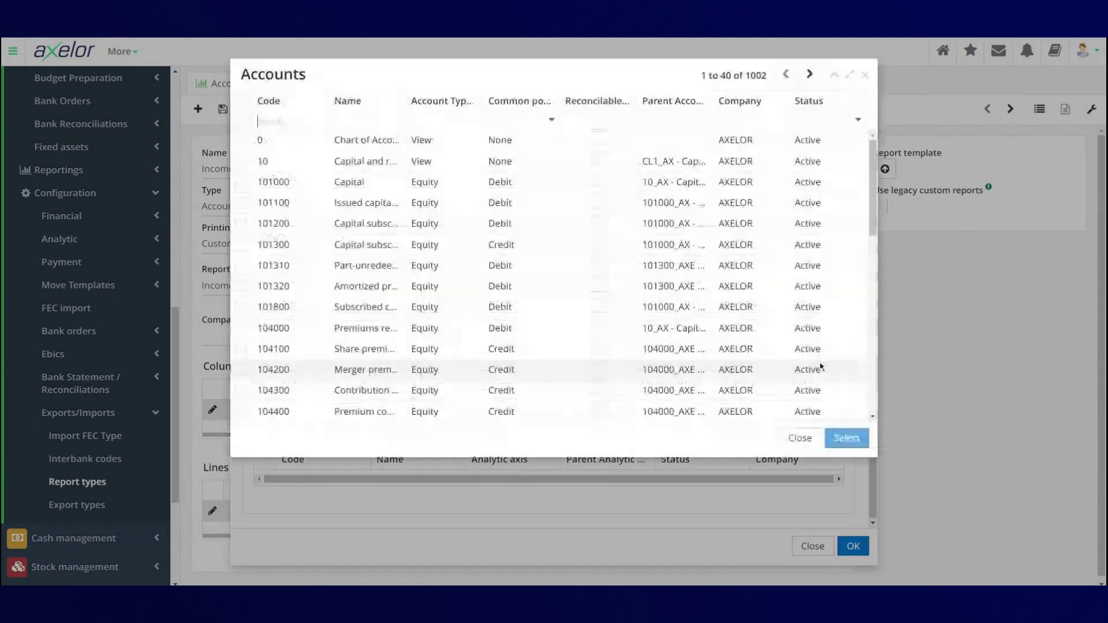
{"action": "left_click", "coordinate": [452, 117]}
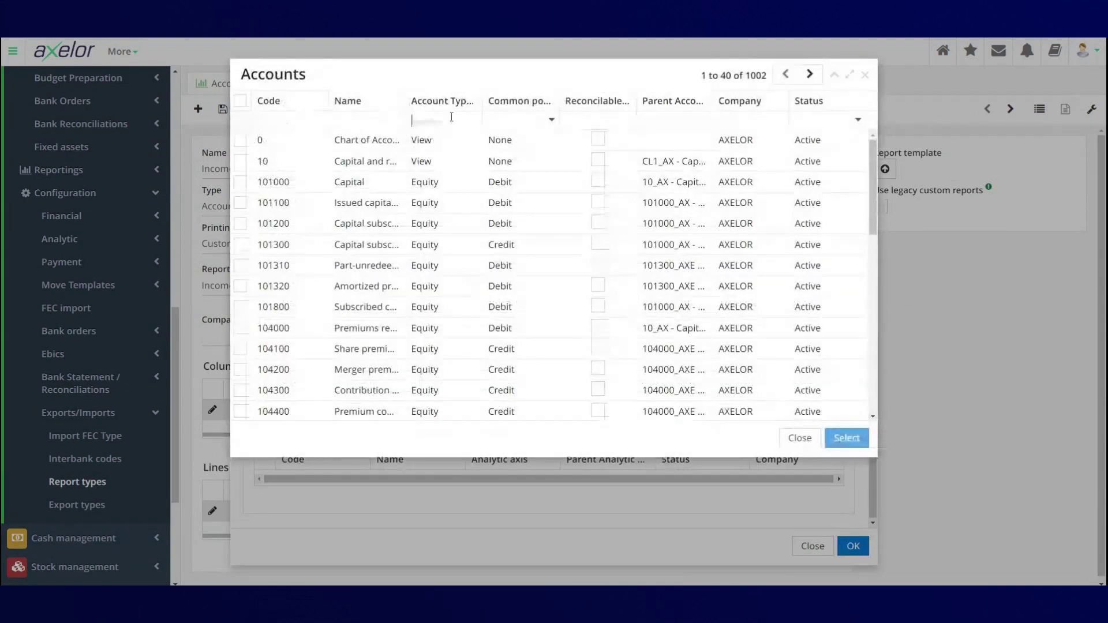
{"action": "type", "text": "INCOME"}
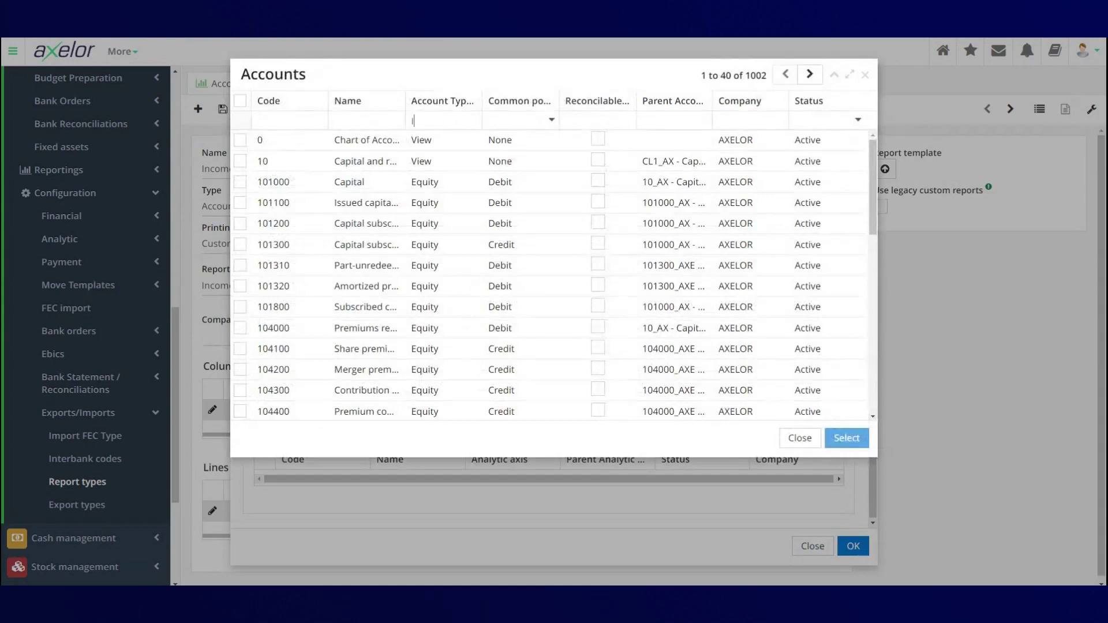
{"action": "key", "text": "Return"}
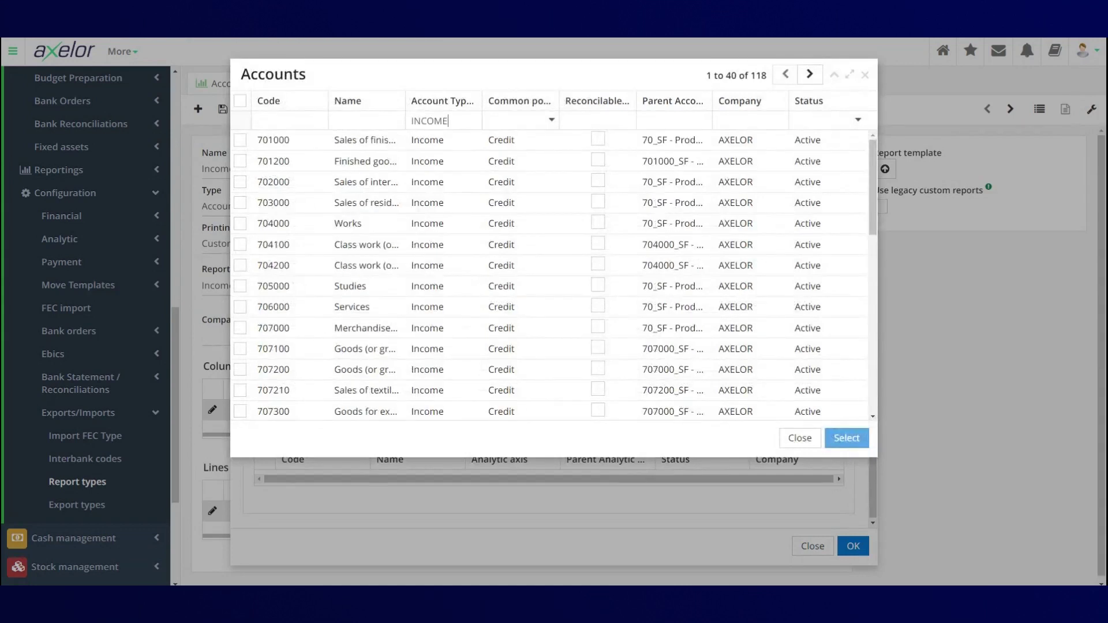
{"action": "left_click", "coordinate": [240, 141]}
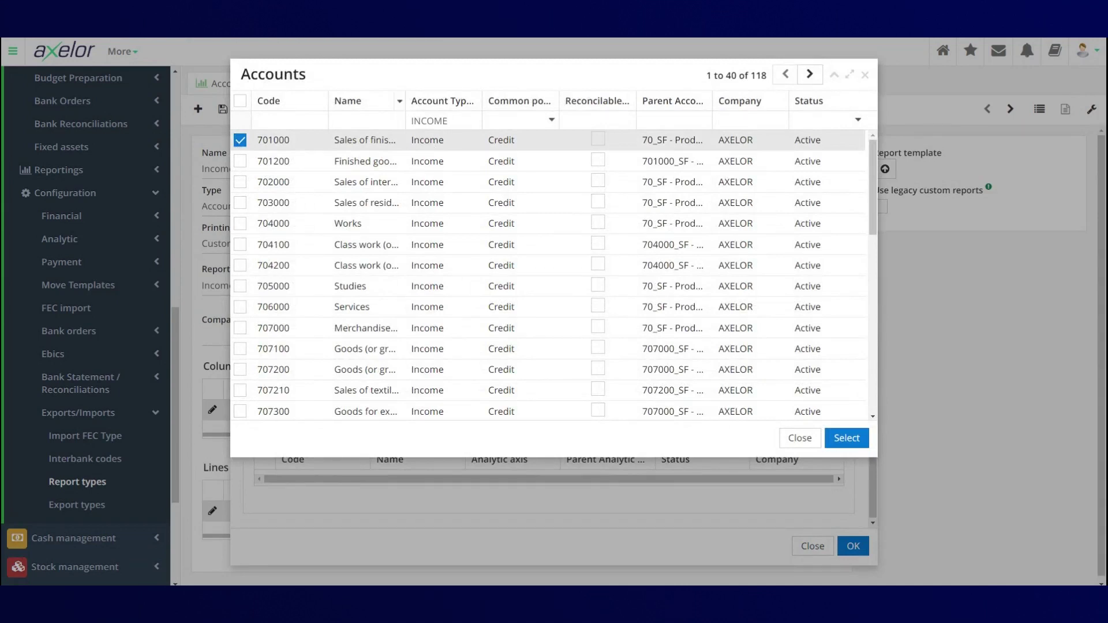
{"action": "left_click_drag", "start_coordinate": [405, 101], "coordinate": [462, 102]}
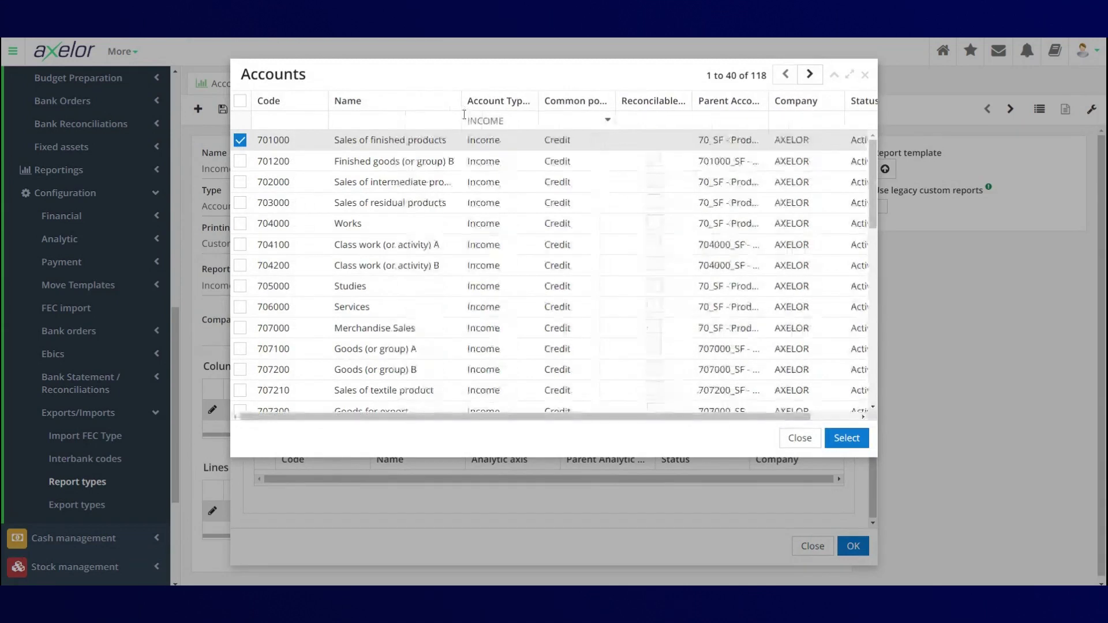
{"action": "left_click", "coordinate": [847, 438]}
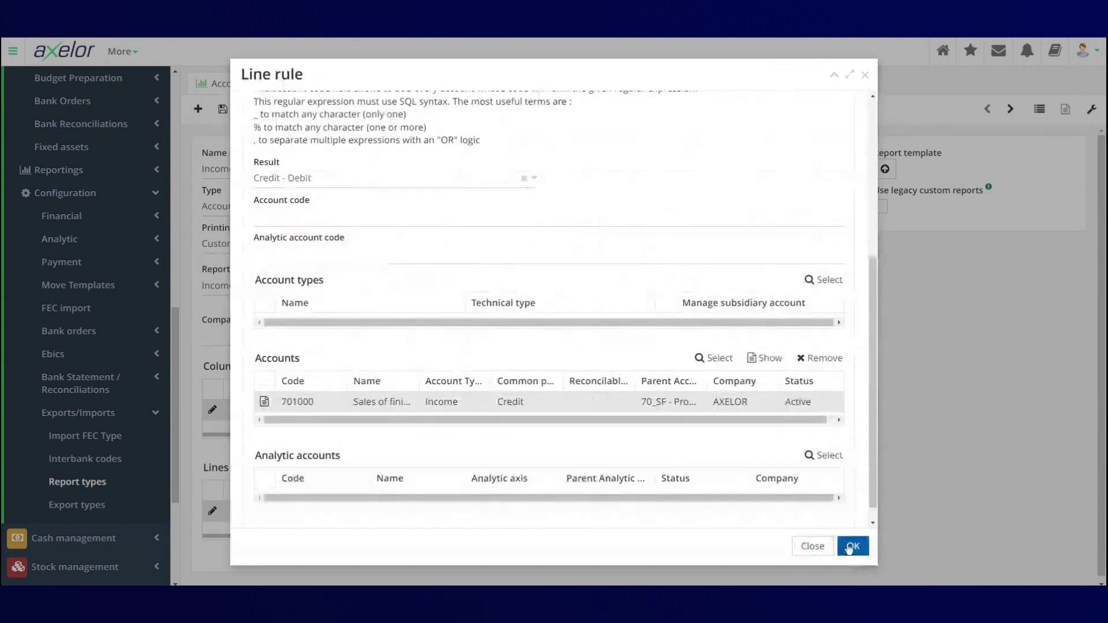
{"action": "left_click", "coordinate": [849, 548]}
- Add a third line rule with type Value and rule type Sum of accounts
{"action": "left_click", "coordinate": [725, 468]}
{"action": "left_click", "coordinate": [361, 173]}
{"action": "left_click", "coordinate": [508, 198]}
{"action": "left_click", "coordinate": [561, 191]}
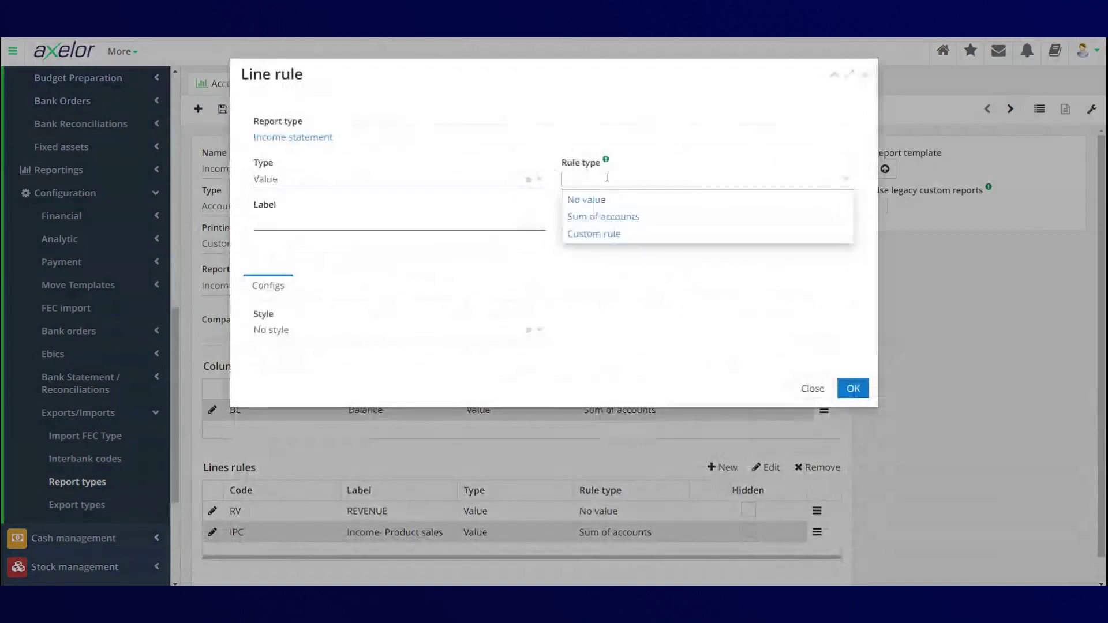
{"action": "left_click", "coordinate": [609, 216]}
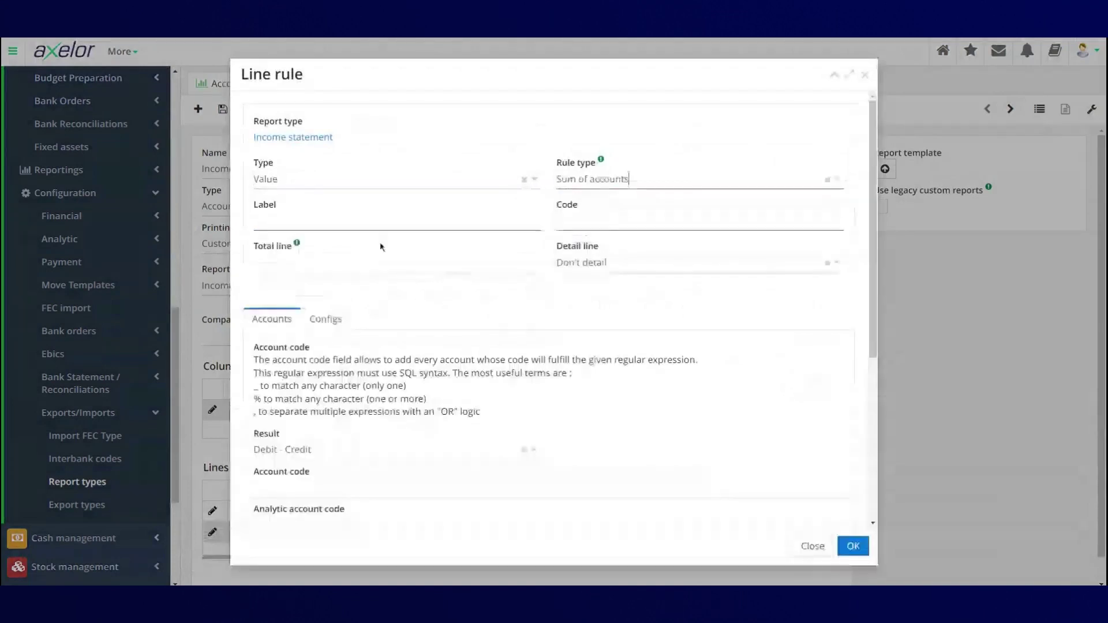
- Label the third line rule "INCOME 2" and give it the code 2
{"action": "left_click", "coordinate": [378, 222]}
{"action": "type", "text": "IN"}
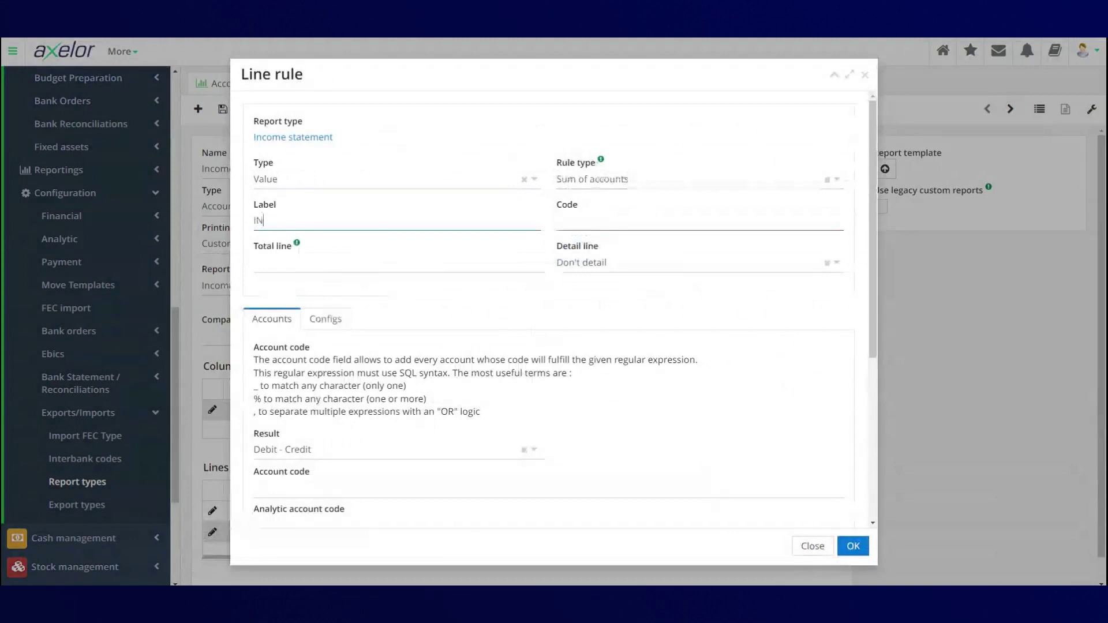
{"action": "type", "text": "COME 2"}
{"action": "key", "text": "Tab"}
{"action": "type", "text": "2"}
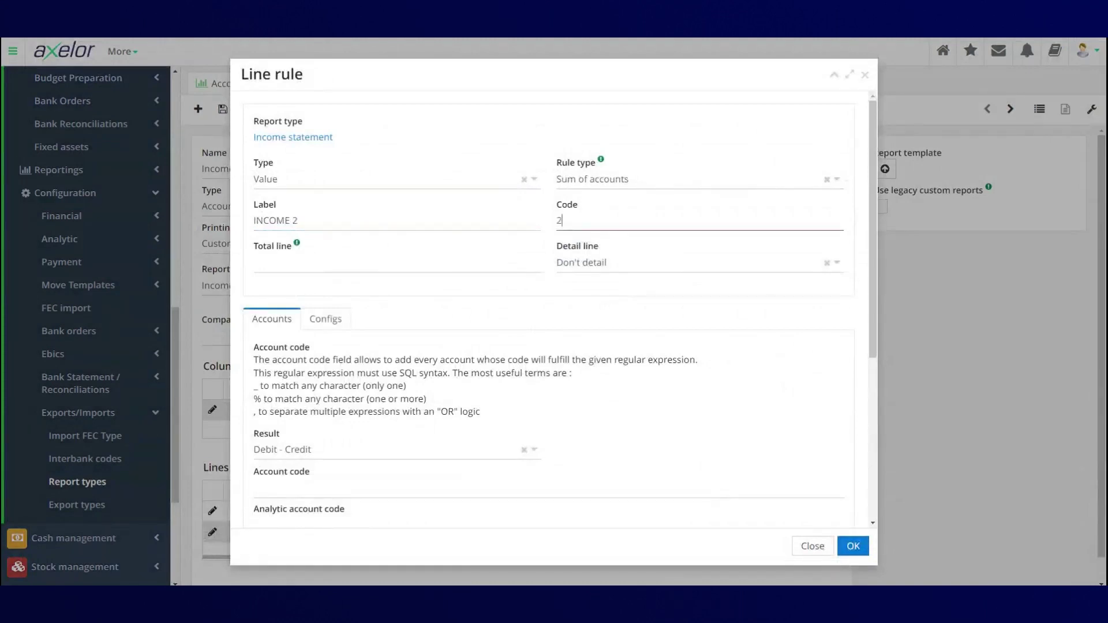
- Choose the result calculation for the INCOME 2 line rule
{"action": "scroll", "coordinate": [353, 427], "scroll_direction": "down", "scroll_amount": 2}
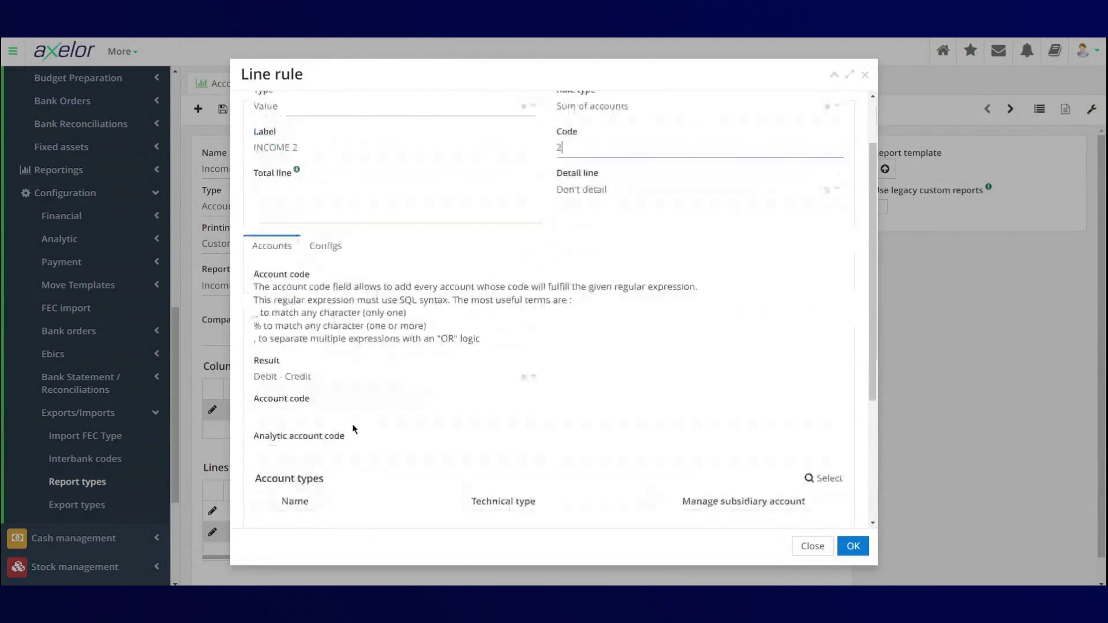
{"action": "scroll", "coordinate": [352, 424], "scroll_direction": "down", "scroll_amount": 3}
{"action": "left_click", "coordinate": [367, 279]}
{"action": "left_click", "coordinate": [332, 316]}
- Filter the accounts by type INCOME, assign account 706000 Services to the INCOME 2 line rule, and confirm the rule
{"action": "scroll", "coordinate": [333, 329], "scroll_direction": "down", "scroll_amount": 2}
{"action": "left_click", "coordinate": [831, 359]}
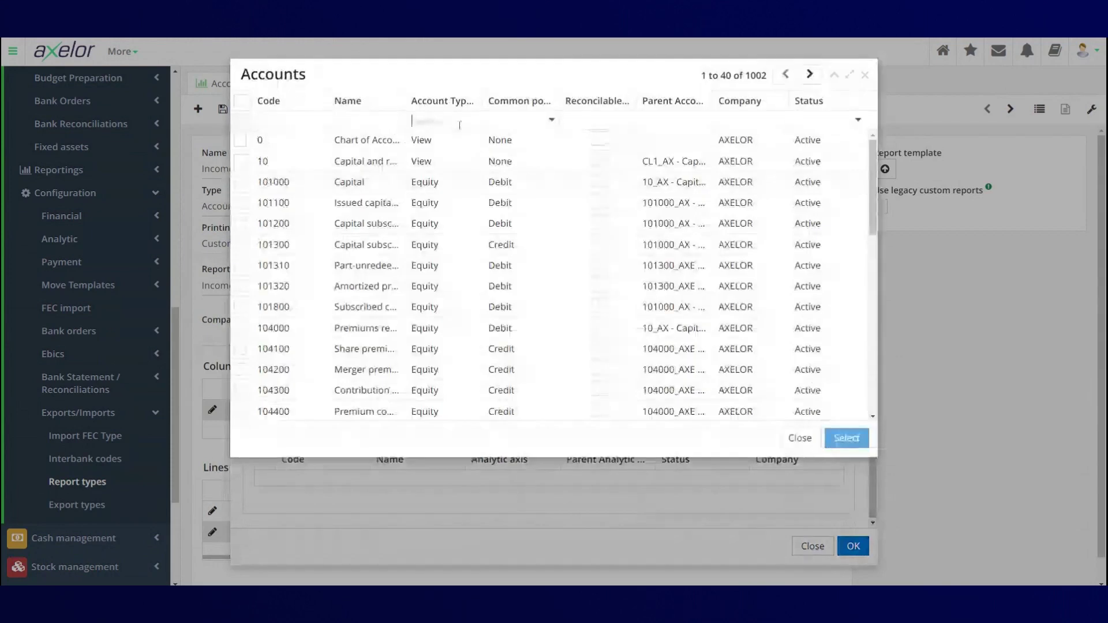
{"action": "type", "text": "INCOME"}
{"action": "key", "text": "Return"}
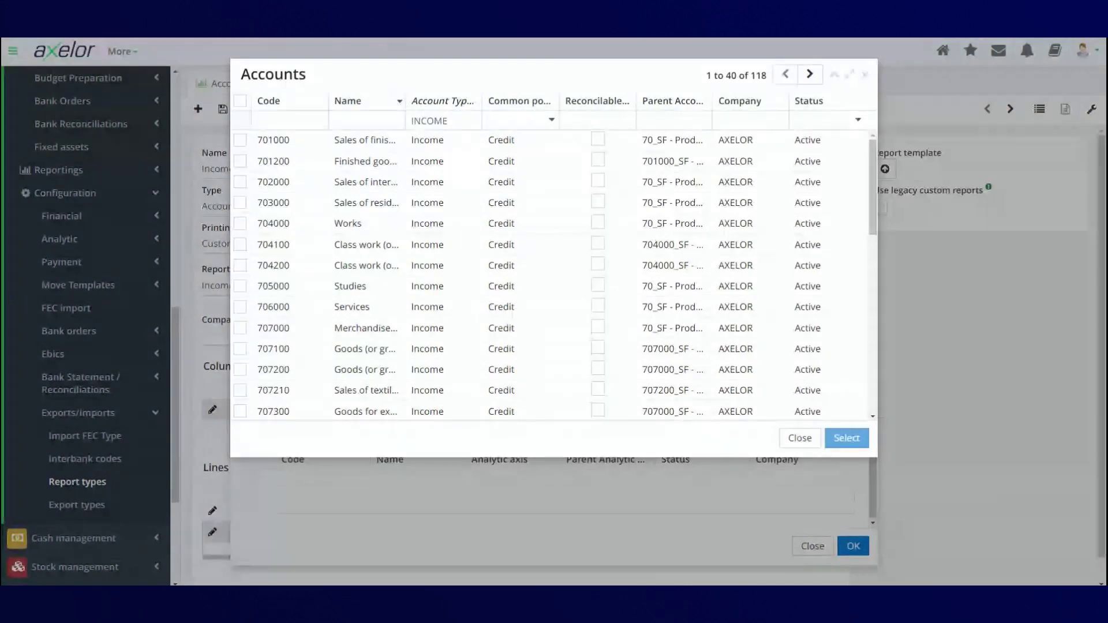
{"action": "double_click", "coordinate": [402, 101]}
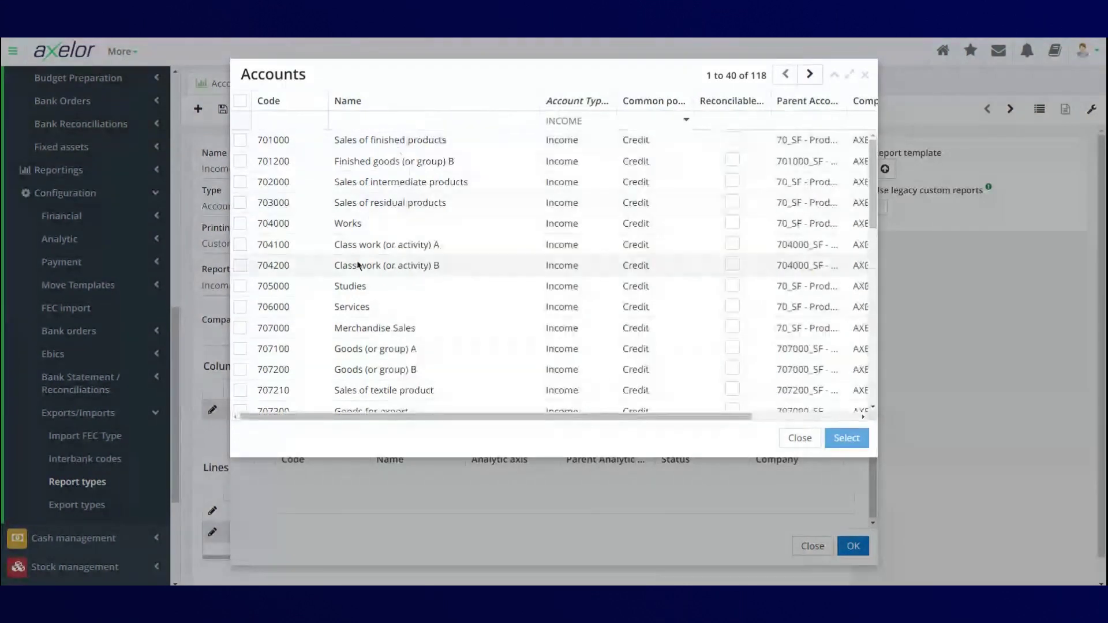
{"action": "scroll", "coordinate": [361, 261], "scroll_direction": "down", "scroll_amount": 1}
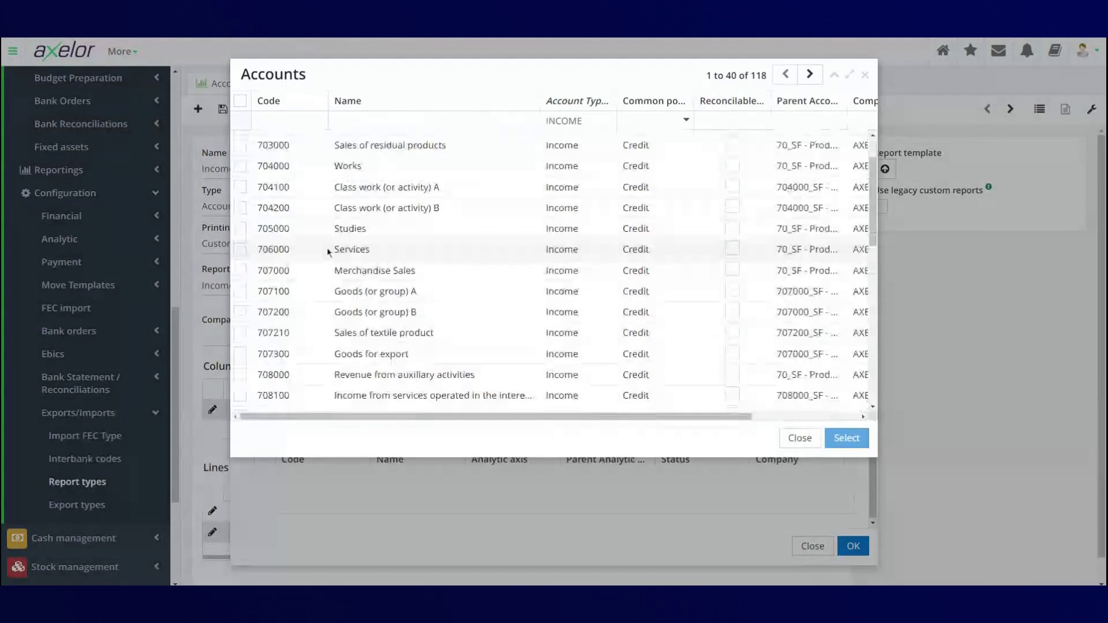
{"action": "left_click", "coordinate": [288, 250]}
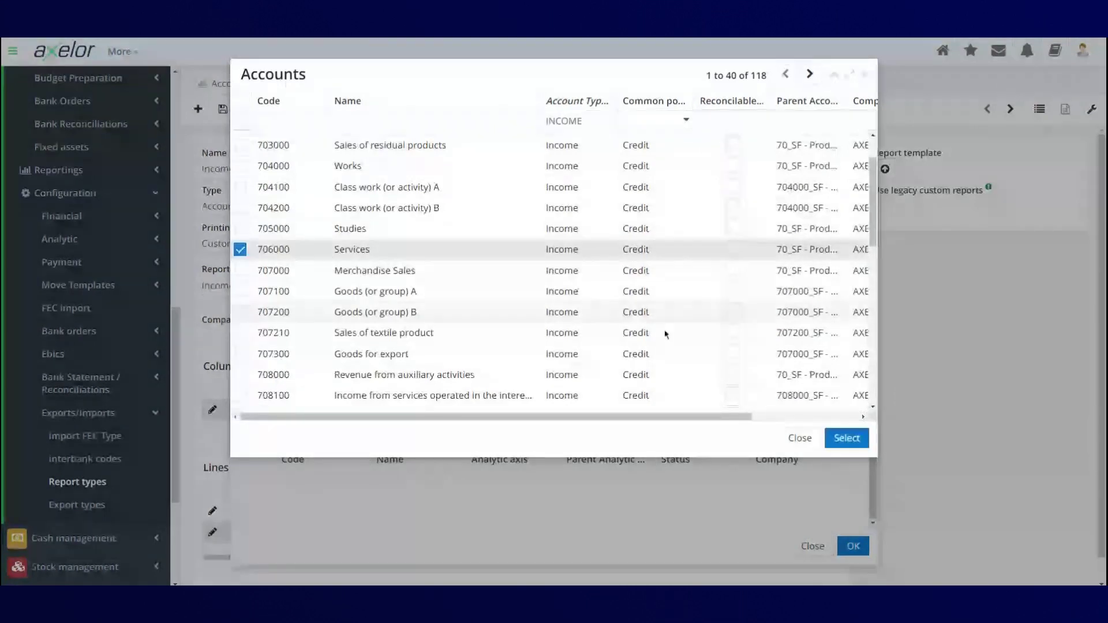
{"action": "left_click", "coordinate": [847, 439]}
{"action": "left_click", "coordinate": [853, 546]}
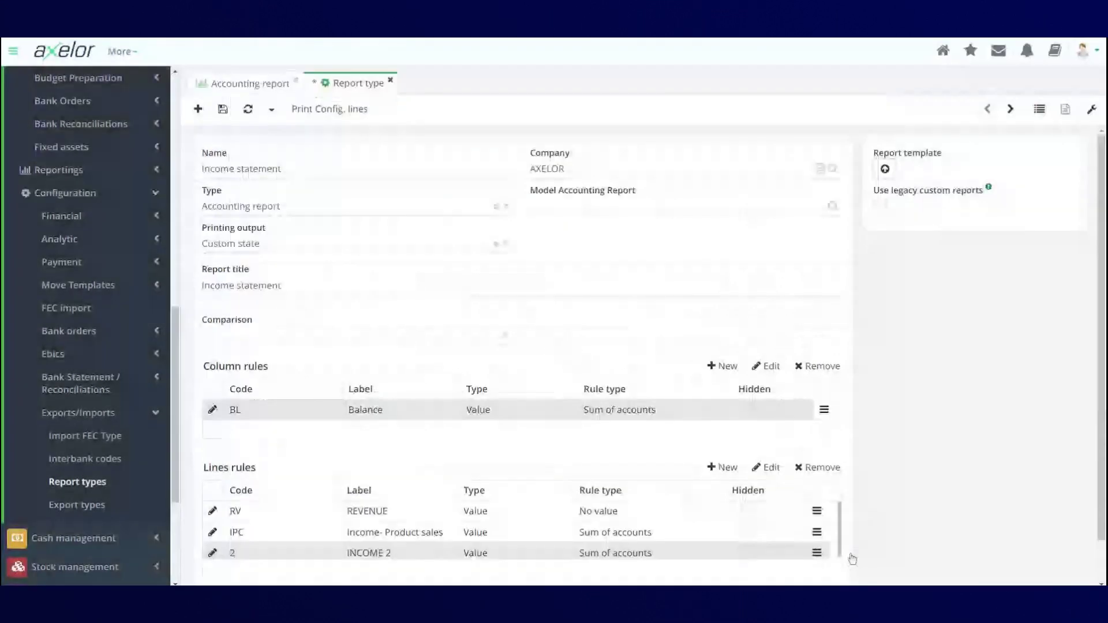
- Review the column and line rules of the Income statement report type and save it
{"action": "scroll", "coordinate": [453, 476], "scroll_direction": "down", "scroll_amount": 1}
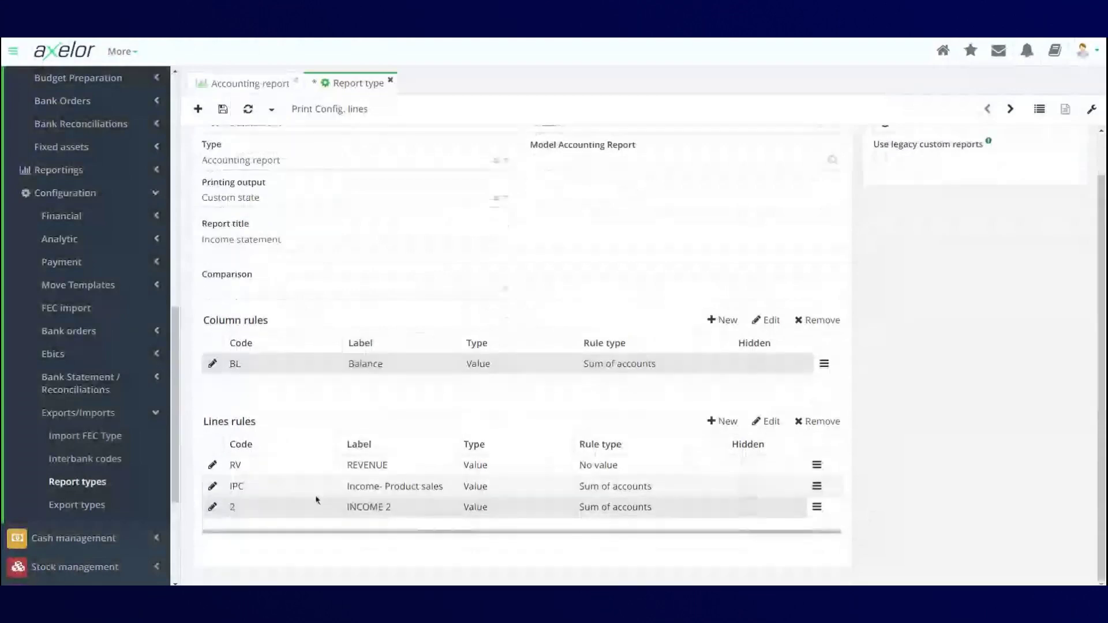
{"action": "scroll", "coordinate": [317, 500], "scroll_direction": "up", "scroll_amount": 1}
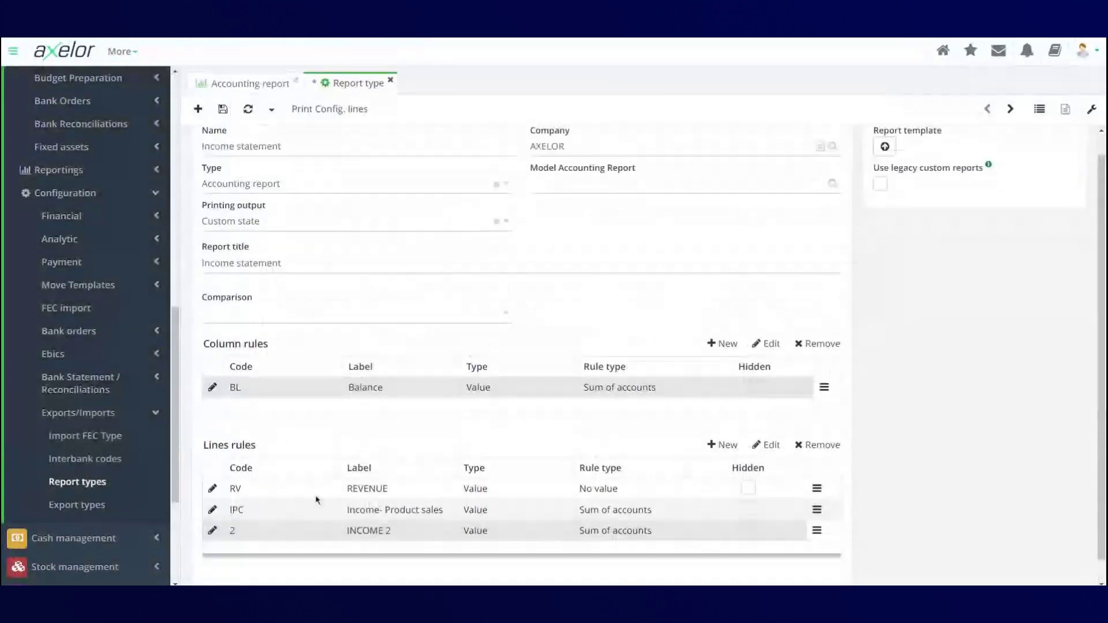
{"action": "scroll", "coordinate": [316, 502], "scroll_direction": "up", "scroll_amount": 1}
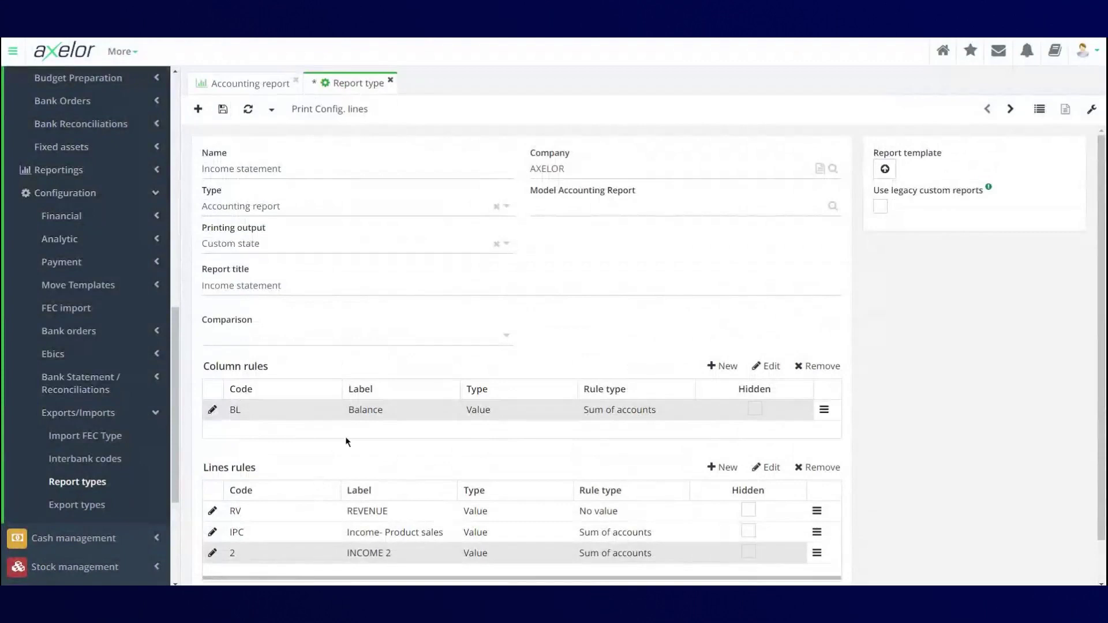
{"action": "left_click", "coordinate": [223, 109]}
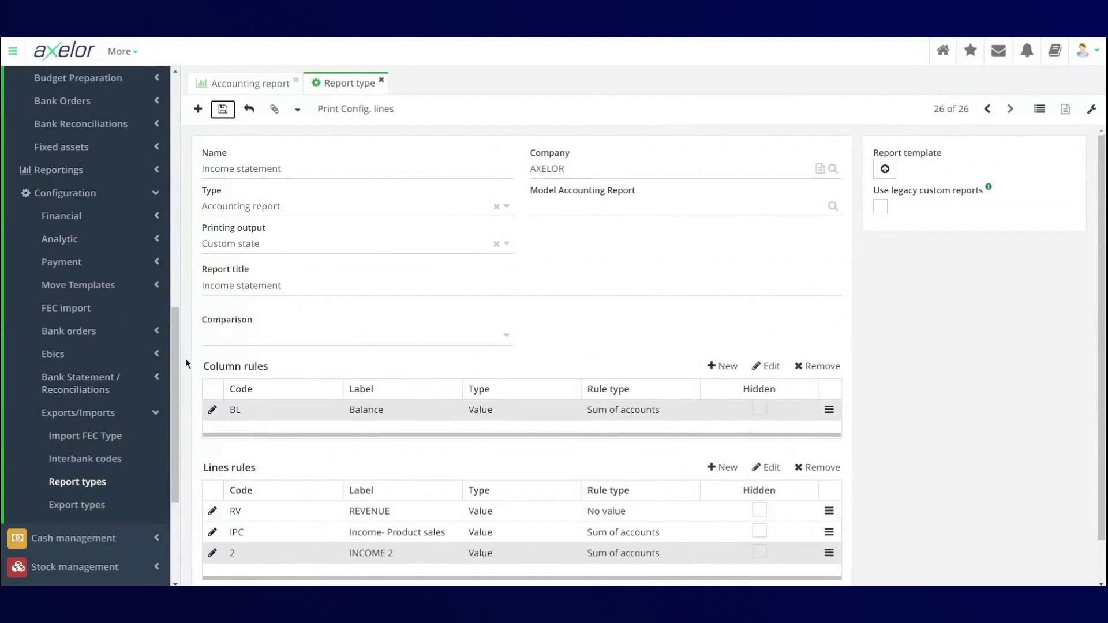
- Open the list of accounting reports under Accounting Exports/Reports
{"action": "left_click", "coordinate": [142, 423]}
{"action": "scroll", "coordinate": [144, 427], "scroll_direction": "up", "scroll_amount": 5}
{"action": "left_click", "coordinate": [145, 424]}
{"action": "left_click", "coordinate": [139, 283]}
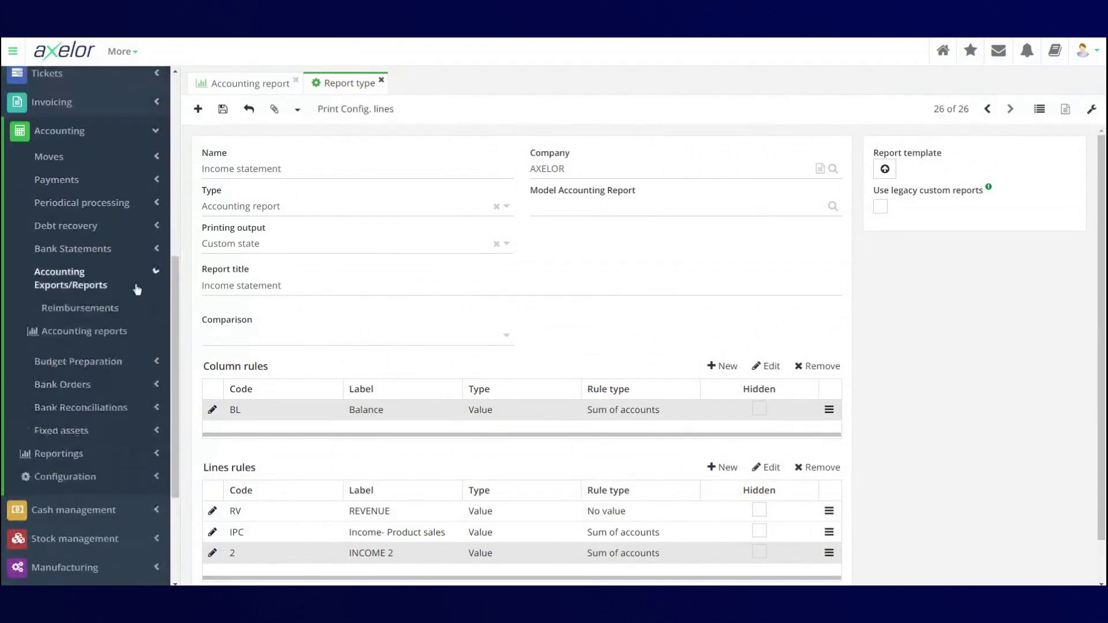
{"action": "left_click", "coordinate": [95, 335]}
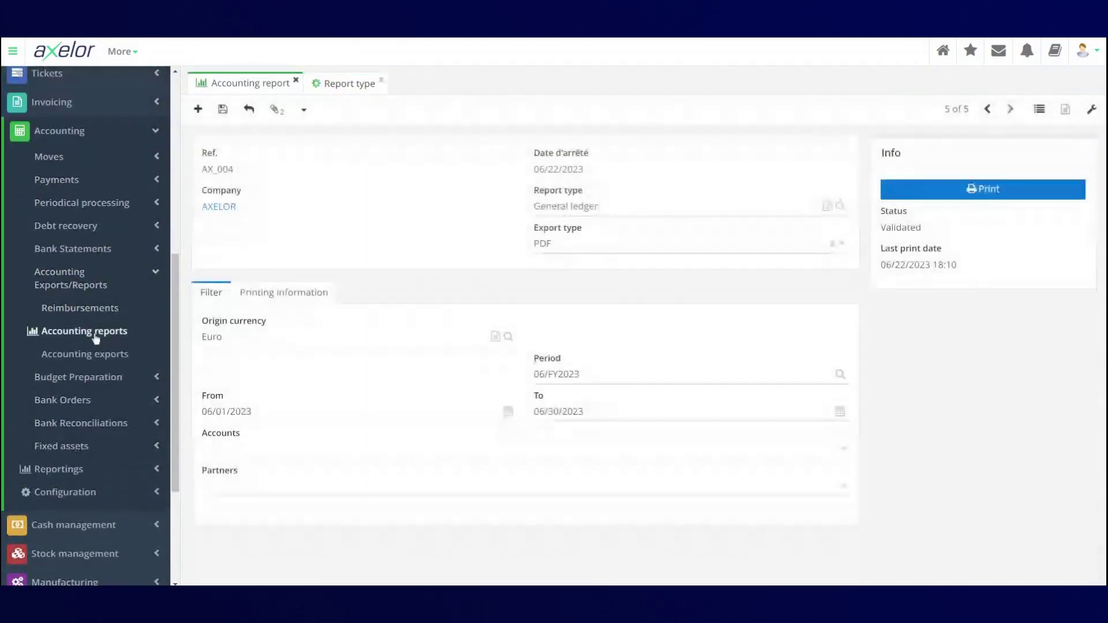
{"action": "left_click", "coordinate": [1040, 109]}
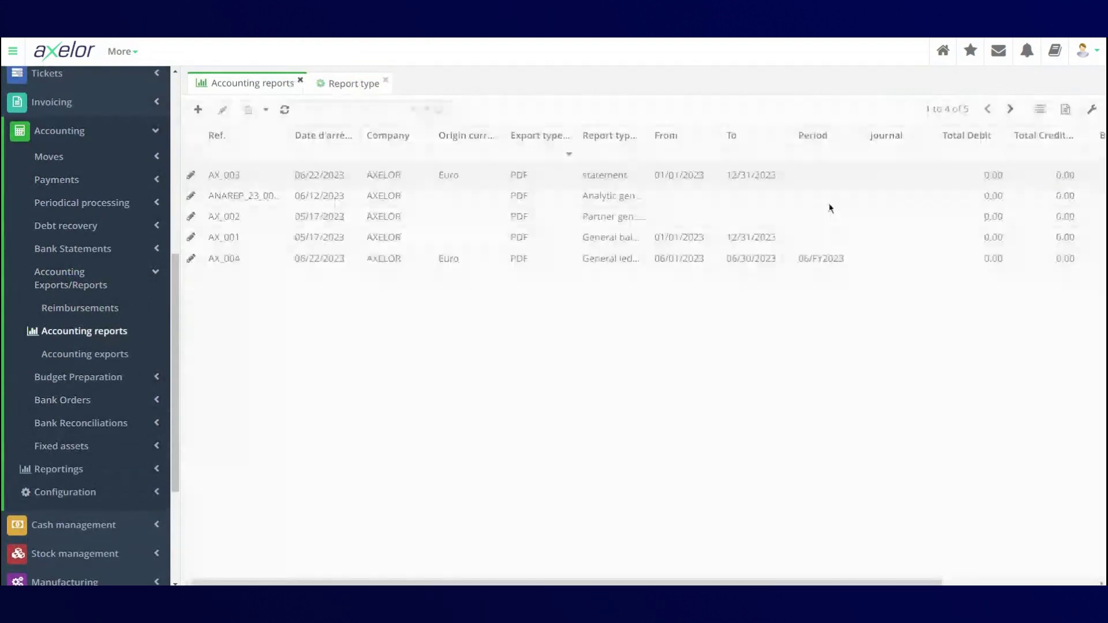
- Create a new accounting report and assign it the Income statement report type
{"action": "left_click", "coordinate": [198, 109]}
{"action": "left_click", "coordinate": [583, 203]}
{"action": "left_click", "coordinate": [607, 397]}
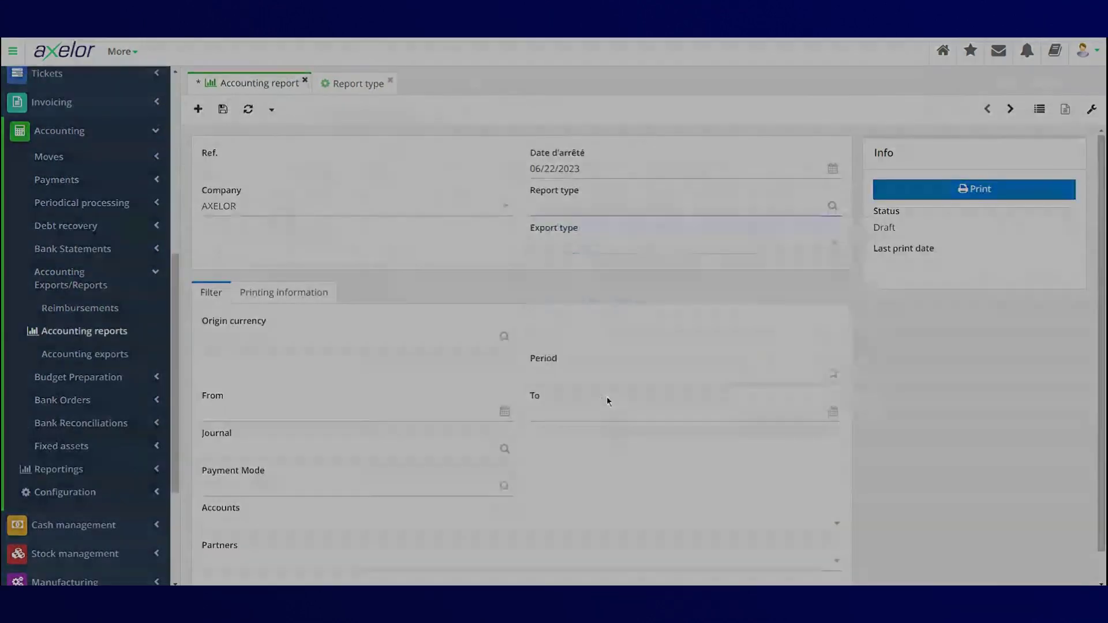
{"action": "scroll", "coordinate": [317, 279], "scroll_direction": "down", "scroll_amount": 2}
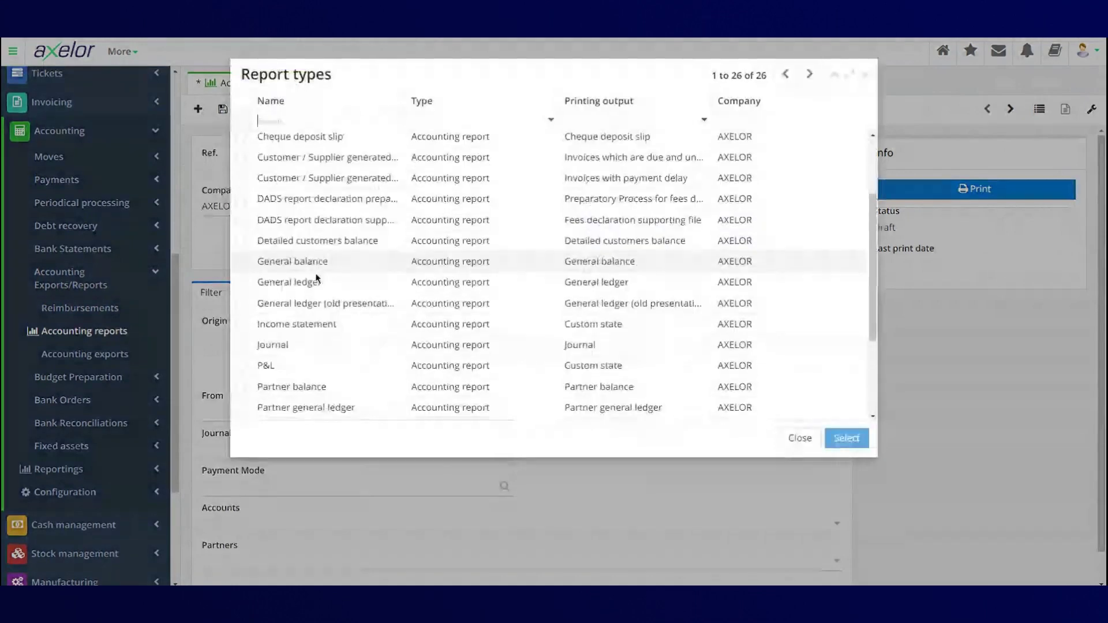
{"action": "scroll", "coordinate": [317, 279], "scroll_direction": "down", "scroll_amount": 1}
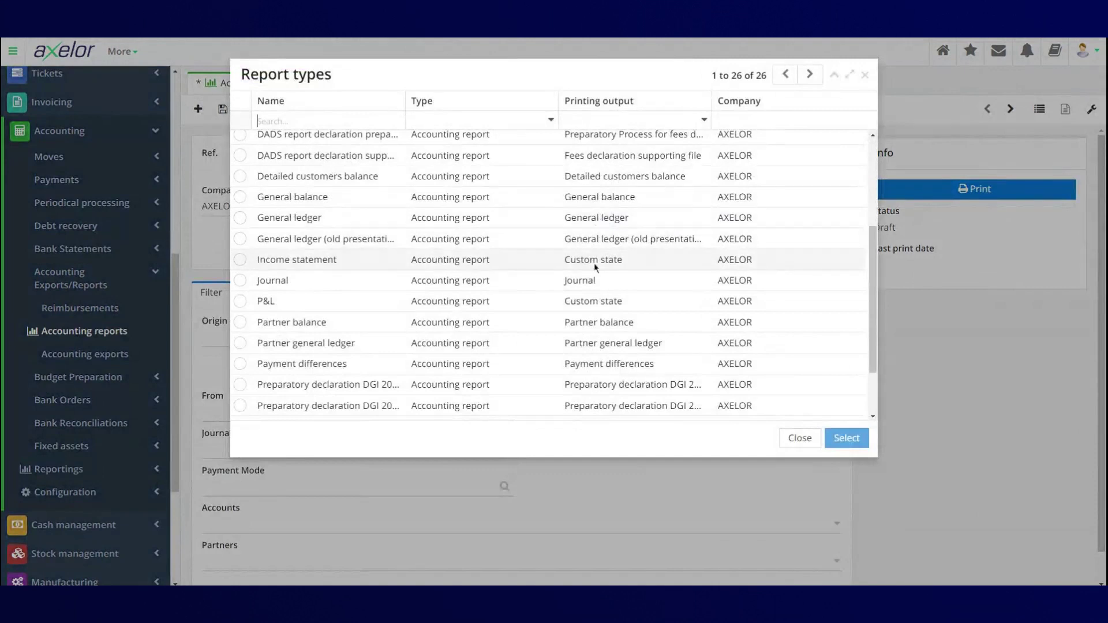
{"action": "left_click", "coordinate": [241, 259]}
{"action": "left_click", "coordinate": [847, 438]}
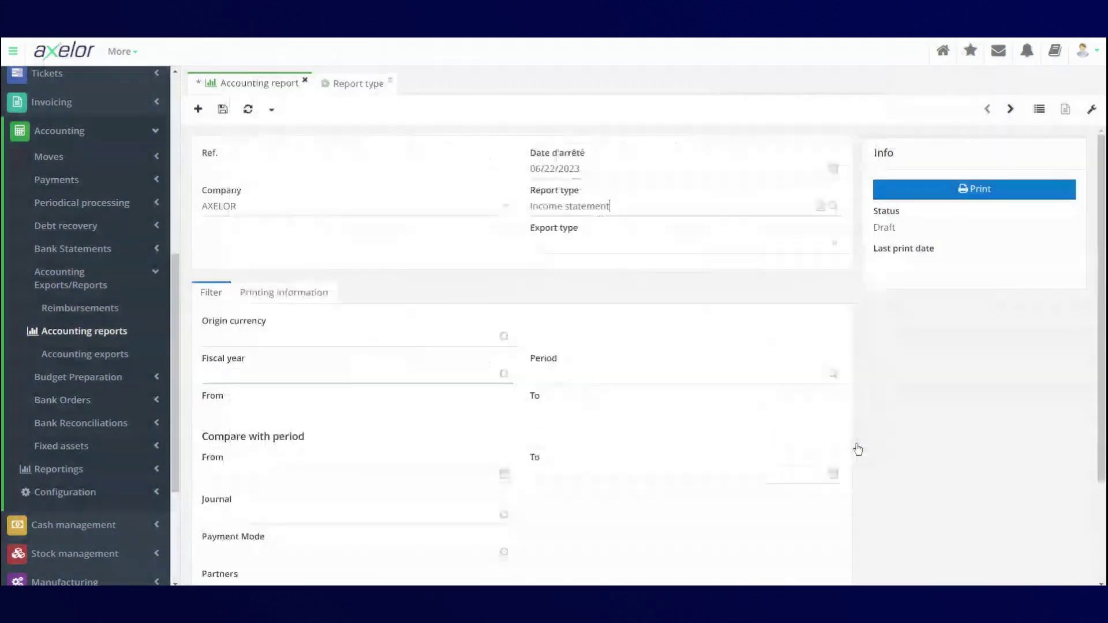
- Keep PDF as the export type and set the report's fiscal year to FY 2023
{"action": "left_click", "coordinate": [576, 243]}
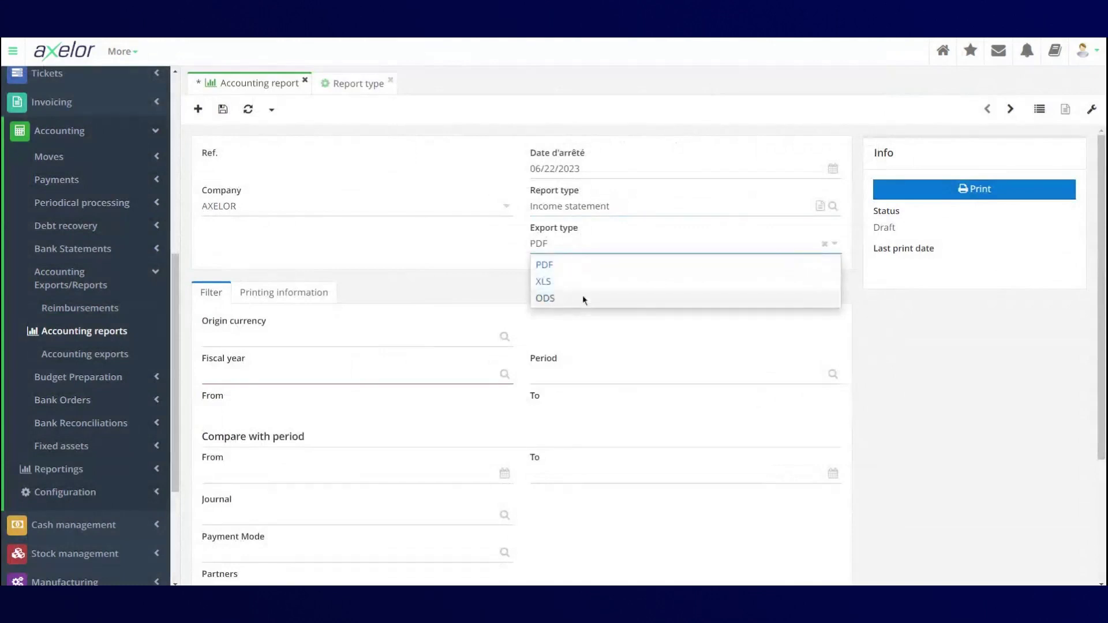
{"action": "left_click", "coordinate": [456, 260]}
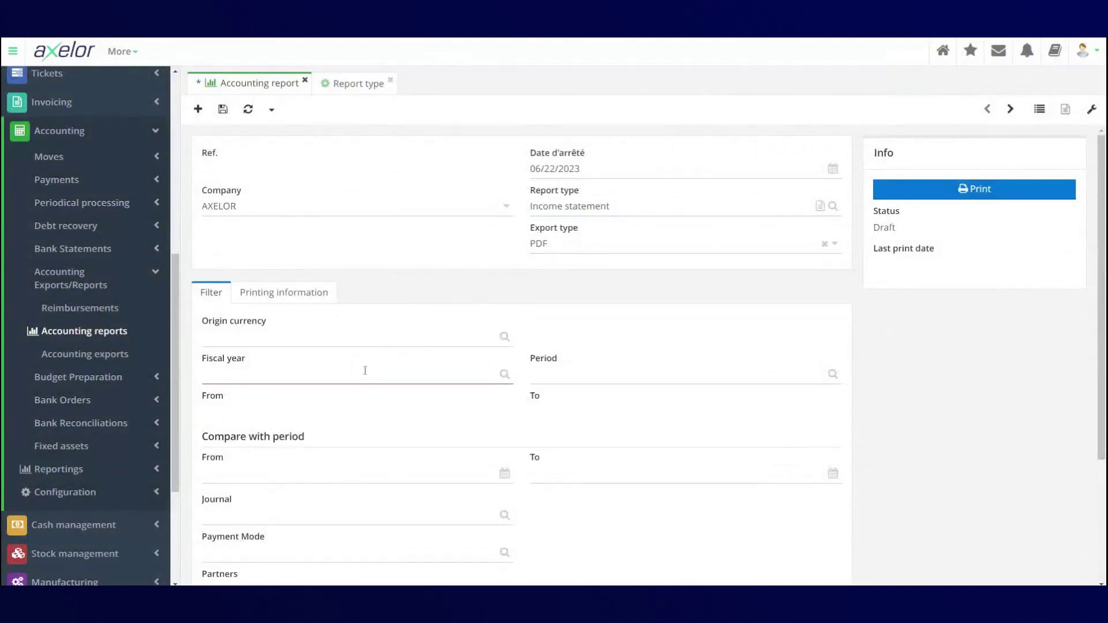
{"action": "left_click", "coordinate": [365, 371]}
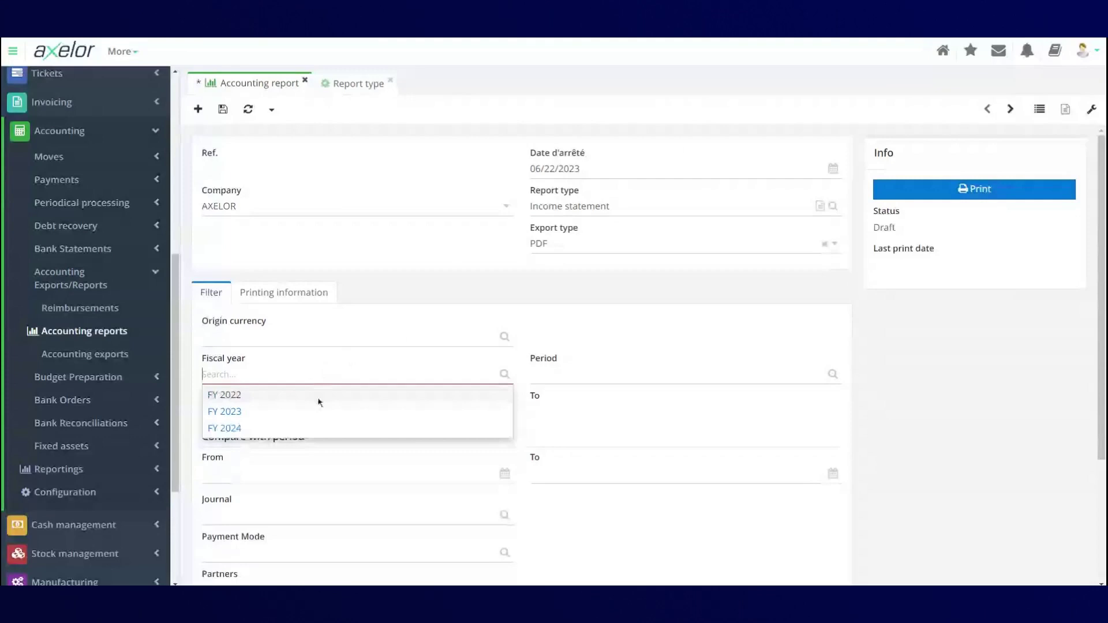
{"action": "left_click", "coordinate": [317, 412]}
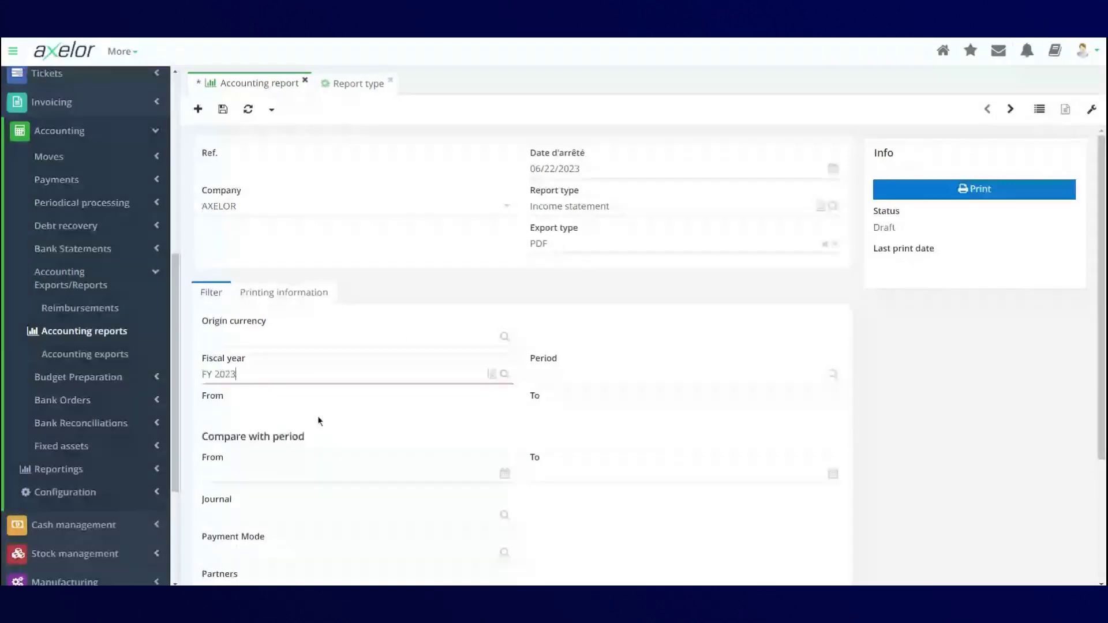
- Set the accounting report's origin currency to Euro
{"action": "left_click", "coordinate": [567, 370]}
{"action": "left_click", "coordinate": [601, 333]}
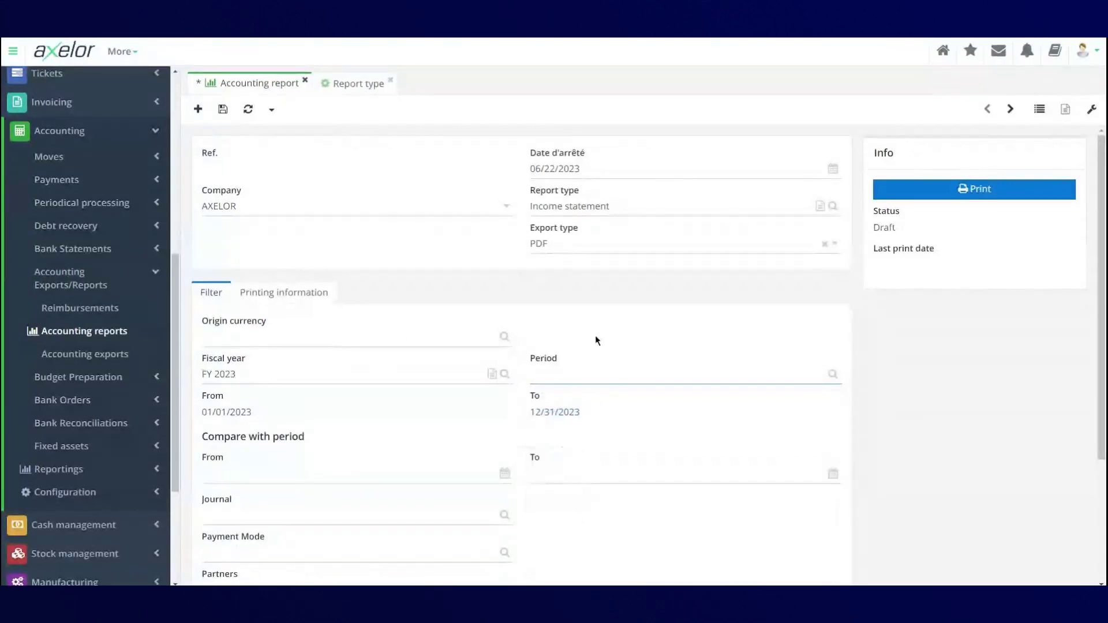
{"action": "left_click", "coordinate": [266, 339]}
{"action": "type", "text": "euro"}
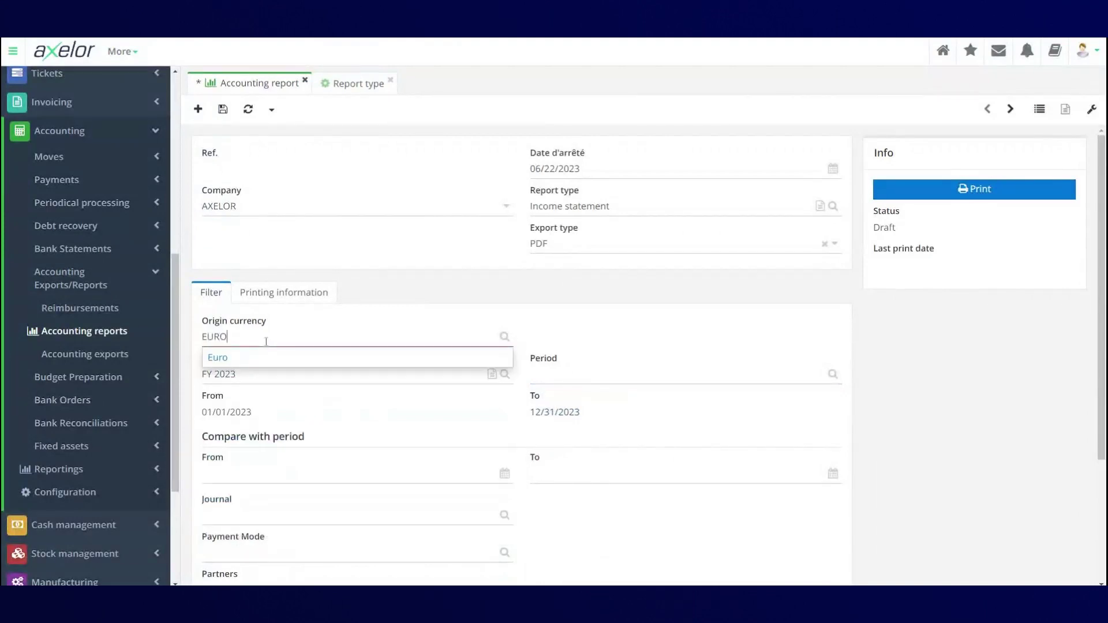
{"action": "left_click", "coordinate": [266, 358]}
- Check the remaining filter options and print the Income statement accounting report
{"action": "scroll", "coordinate": [344, 418], "scroll_direction": "down", "scroll_amount": 2}
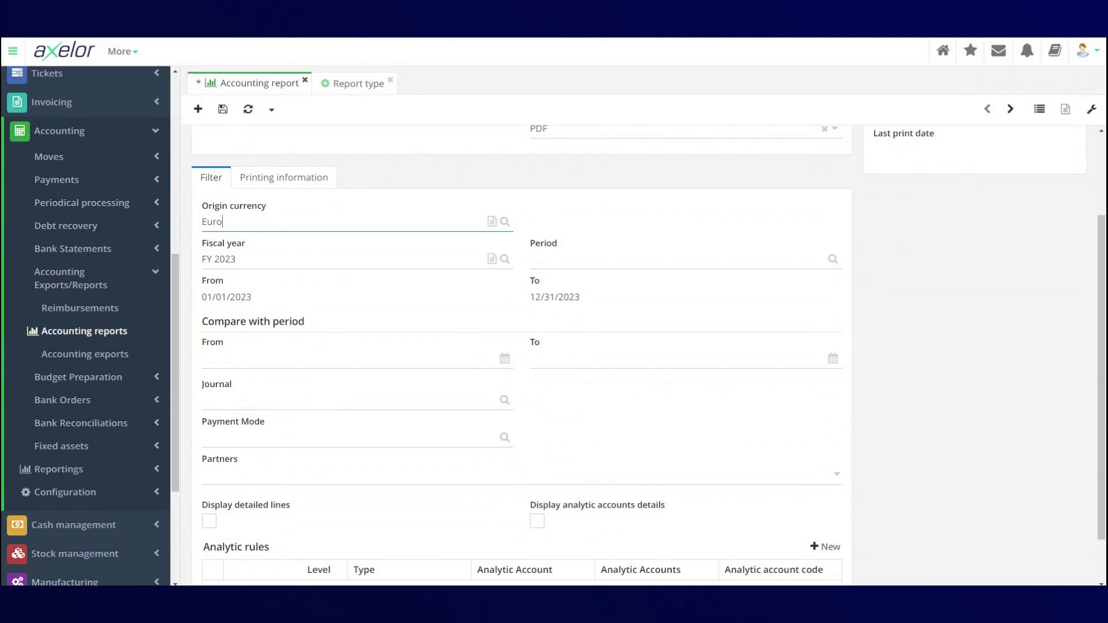
{"action": "scroll", "coordinate": [302, 331], "scroll_direction": "down", "scroll_amount": 1}
{"action": "scroll", "coordinate": [302, 331], "scroll_direction": "up", "scroll_amount": 2}
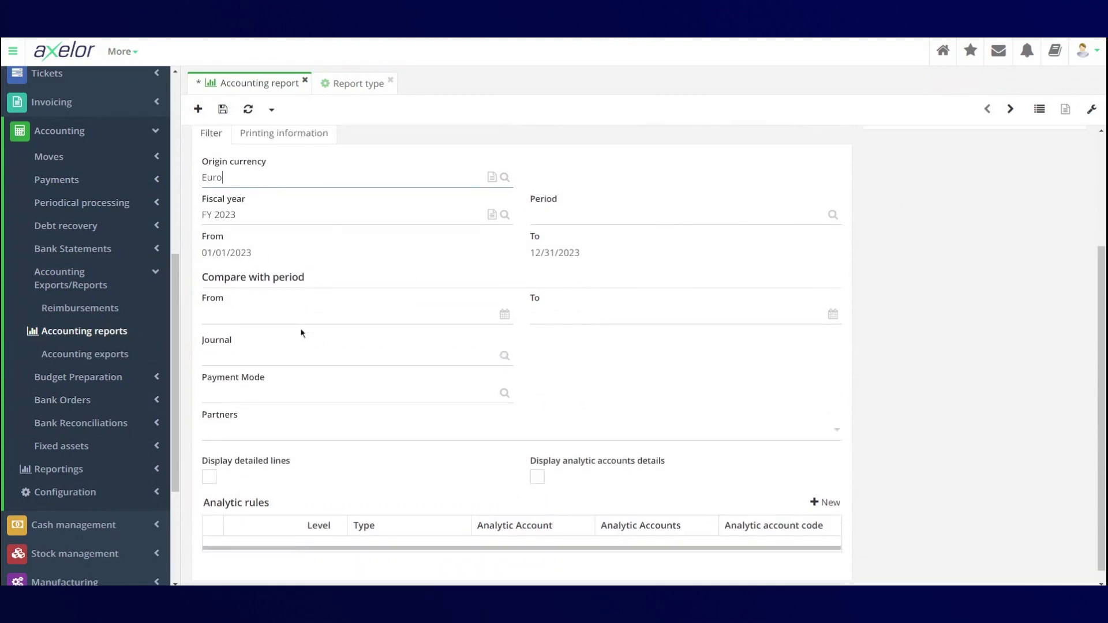
{"action": "scroll", "coordinate": [301, 333], "scroll_direction": "up", "scroll_amount": 1}
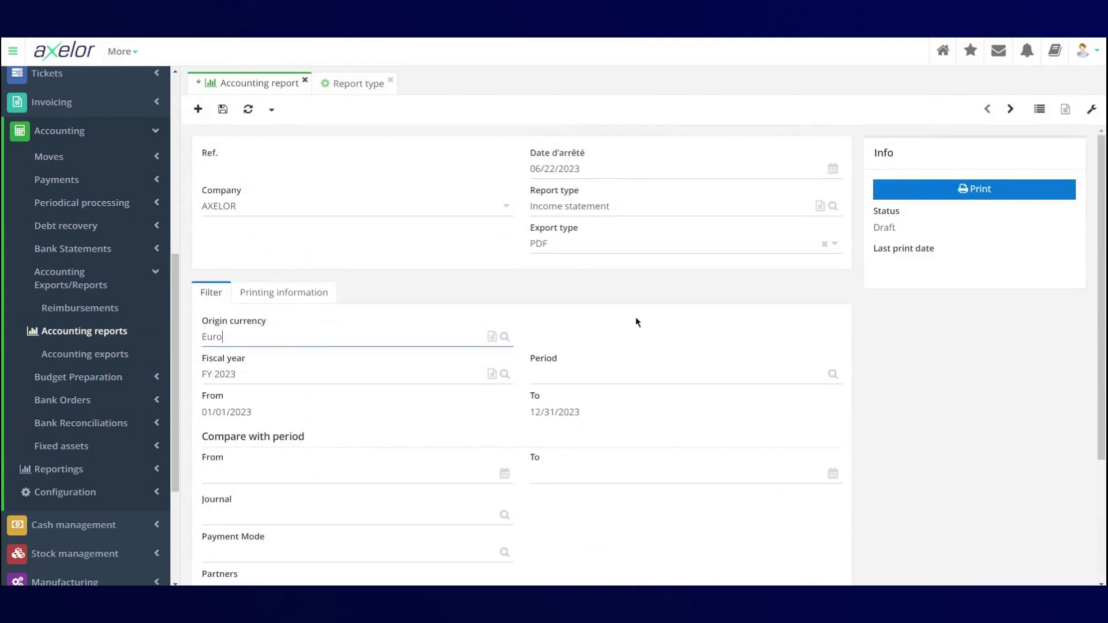
{"action": "left_click", "coordinate": [1011, 193]}
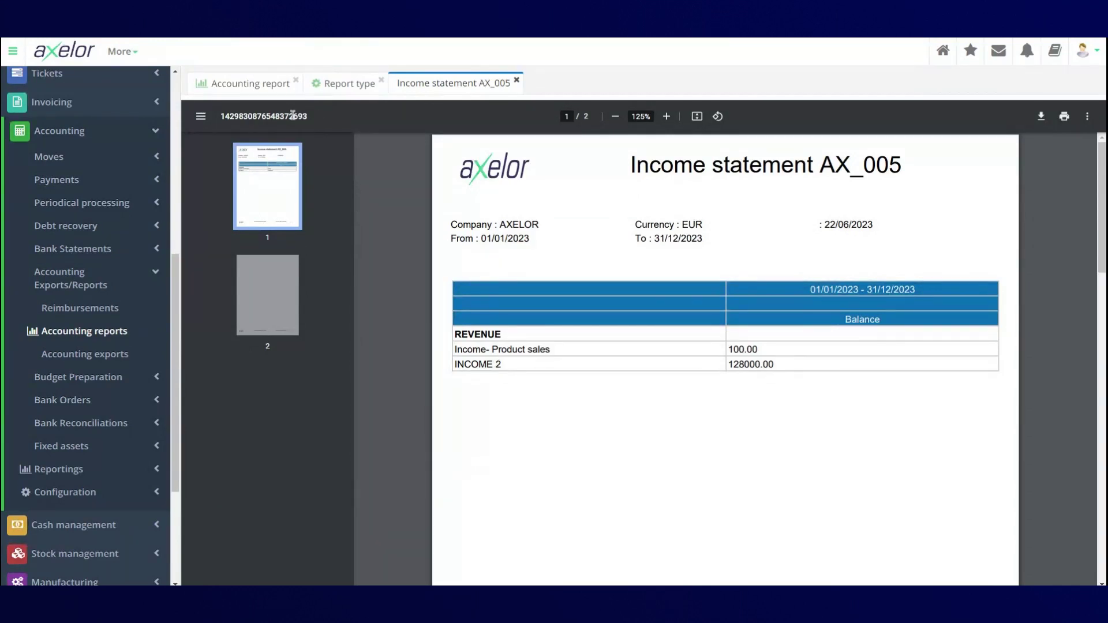
- Add a new line rule to the Income statement report type, with type Value and rule type Custom rule
{"action": "left_click", "coordinate": [268, 85]}
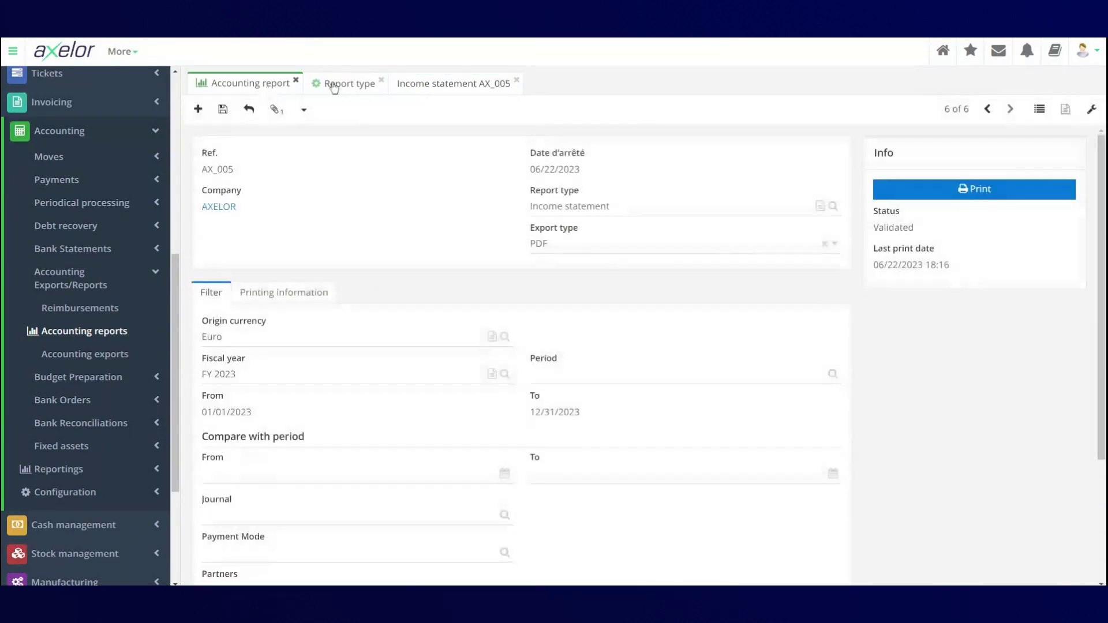
{"action": "left_click", "coordinate": [333, 86]}
{"action": "scroll", "coordinate": [653, 396], "scroll_direction": "down", "scroll_amount": 2}
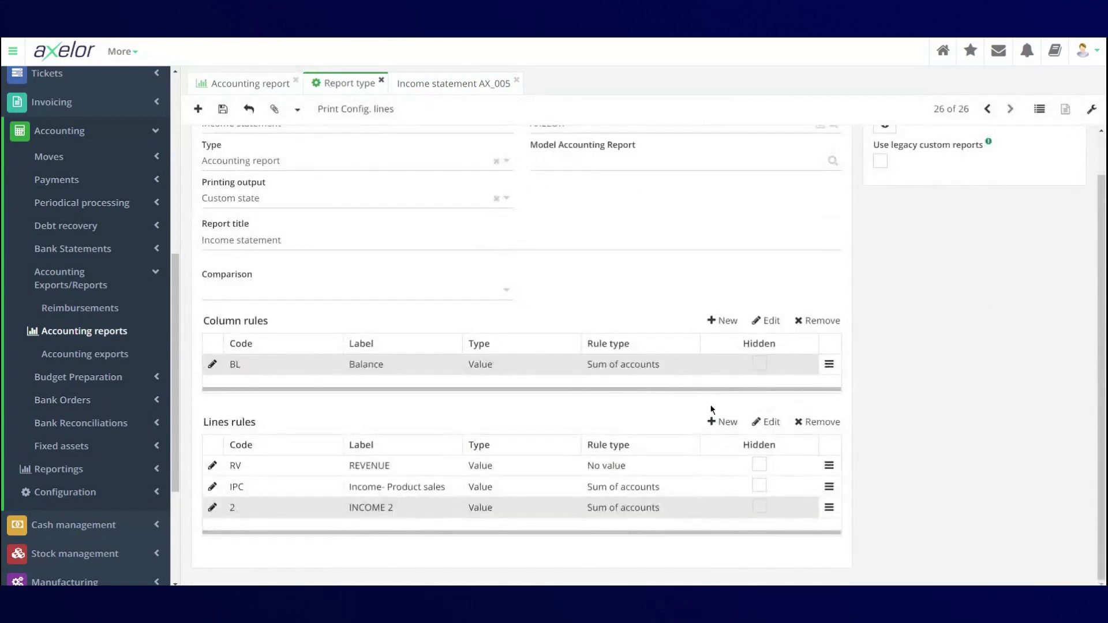
{"action": "left_click", "coordinate": [724, 423]}
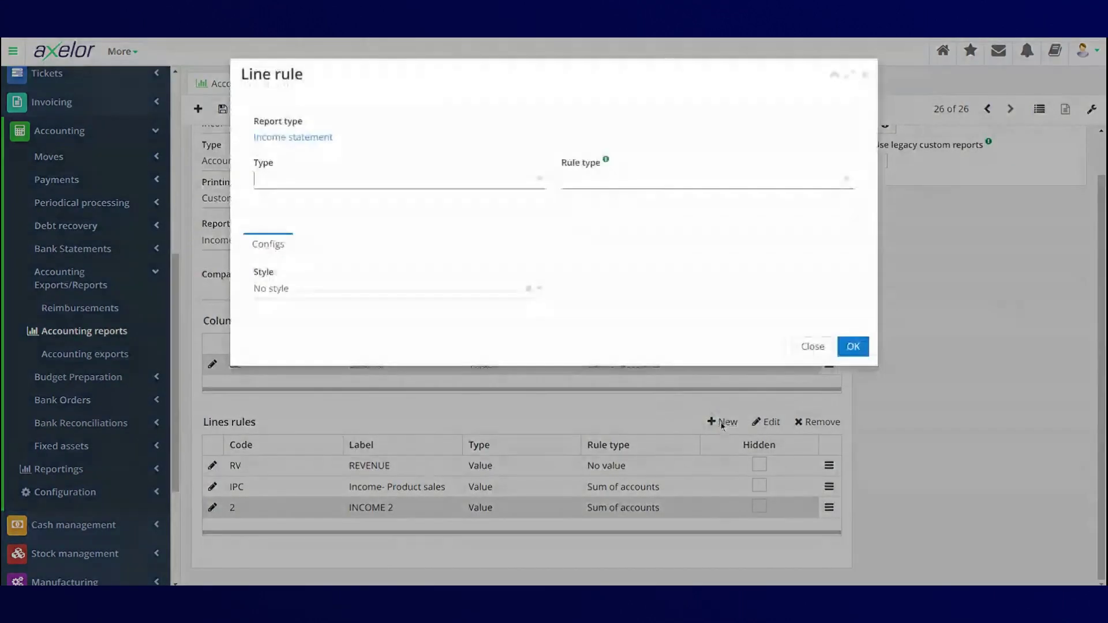
{"action": "left_click", "coordinate": [416, 176]}
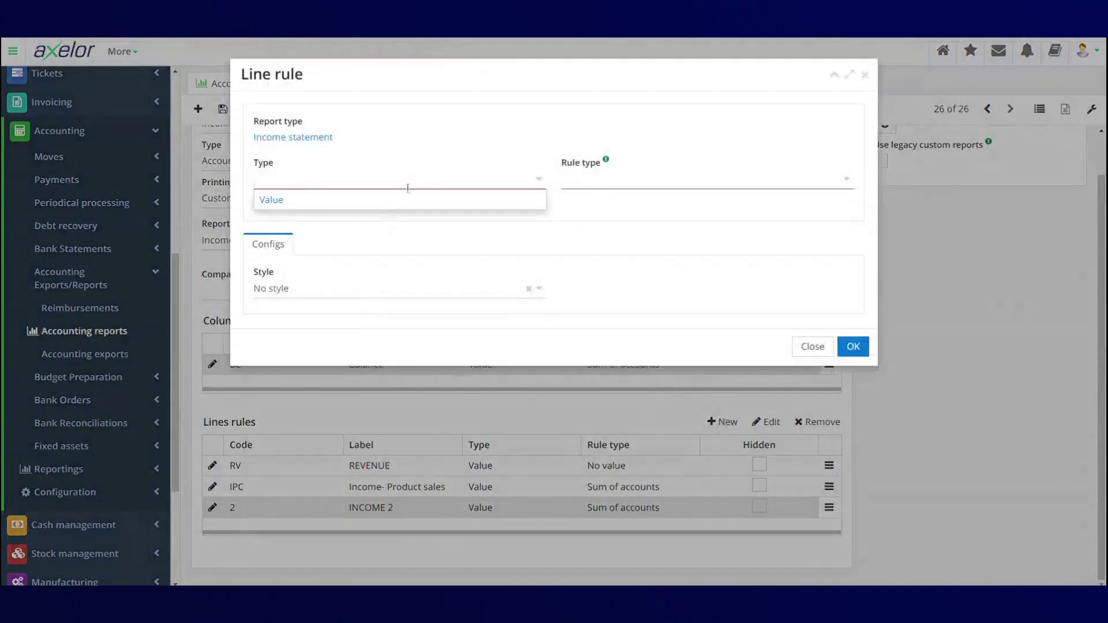
{"action": "left_click", "coordinate": [408, 196]}
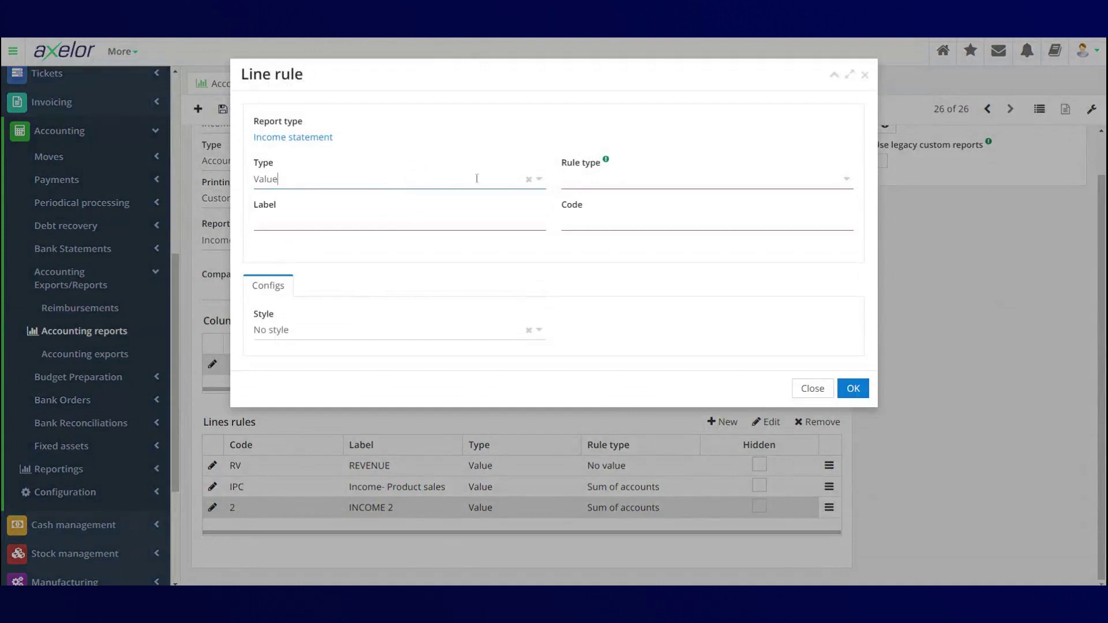
{"action": "left_click", "coordinate": [612, 179]}
{"action": "left_click", "coordinate": [622, 235]}
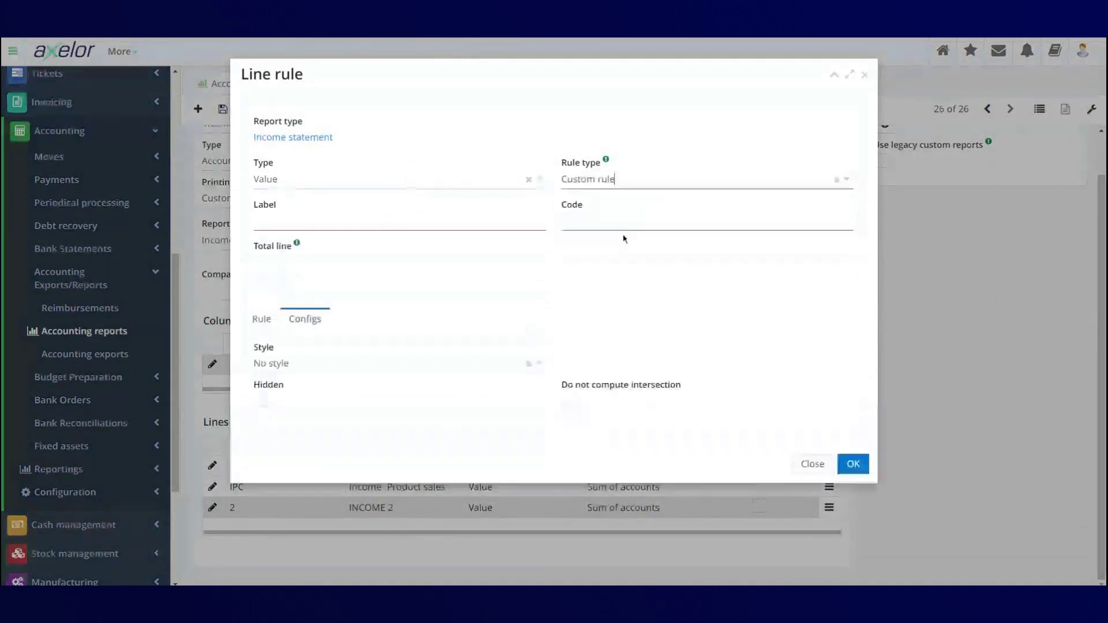
- Label the new line rule TOTAL SALES and give it the code TS
{"action": "left_click", "coordinate": [342, 219]}
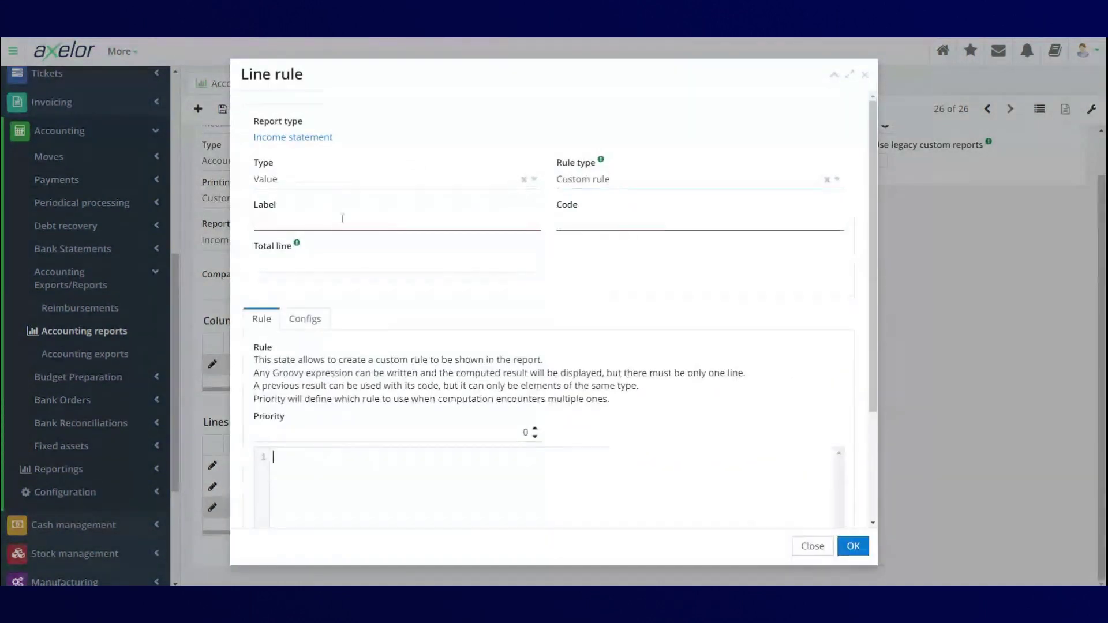
{"action": "type", "text": "tOTAL SALES"}
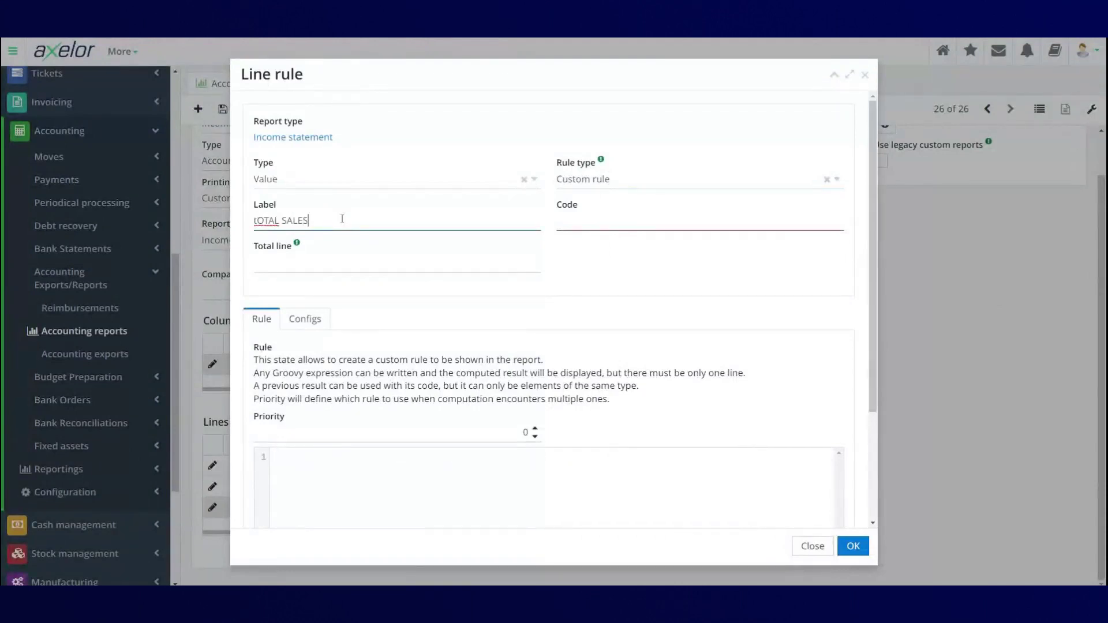
{"action": "key", "text": "Tab"}
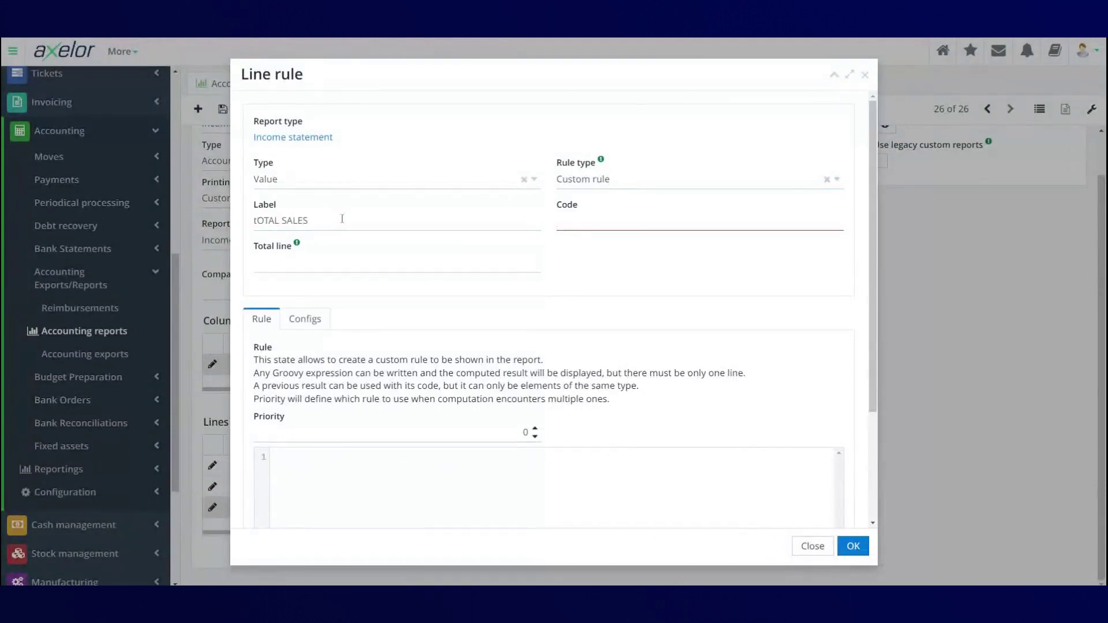
{"action": "type", "text": "TS"}
{"action": "left_click", "coordinate": [257, 223]}
{"action": "key", "text": "BackSpace"}
{"action": "type", "text": "T"}
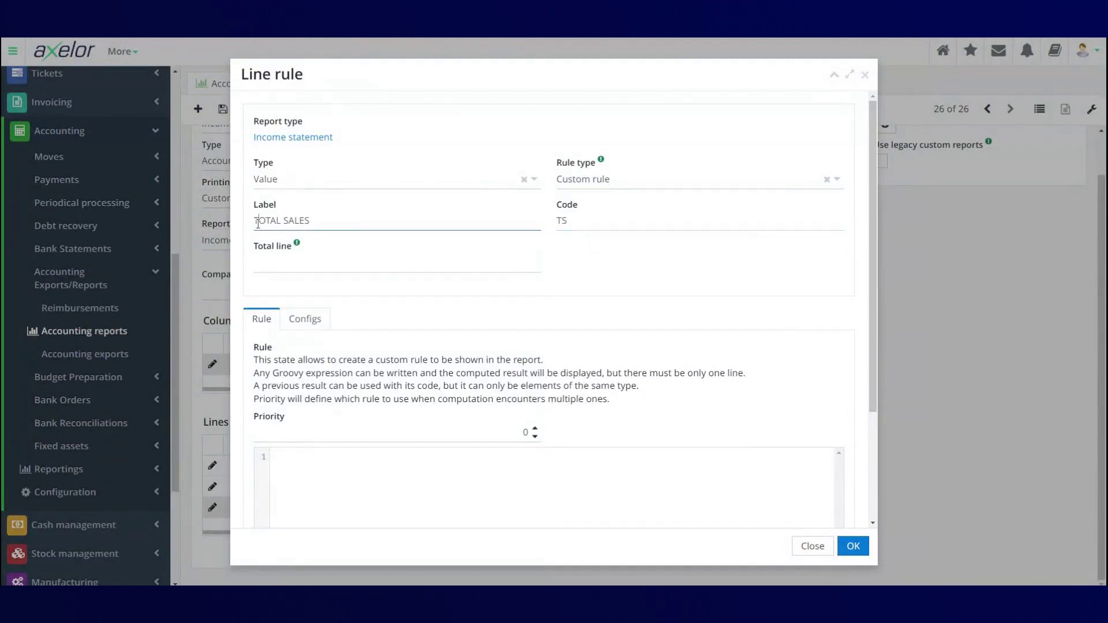
- Enter the expression IPC +2 as the TOTAL SALES rule, confirm the line and save the report type
{"action": "left_click", "coordinate": [635, 75]}
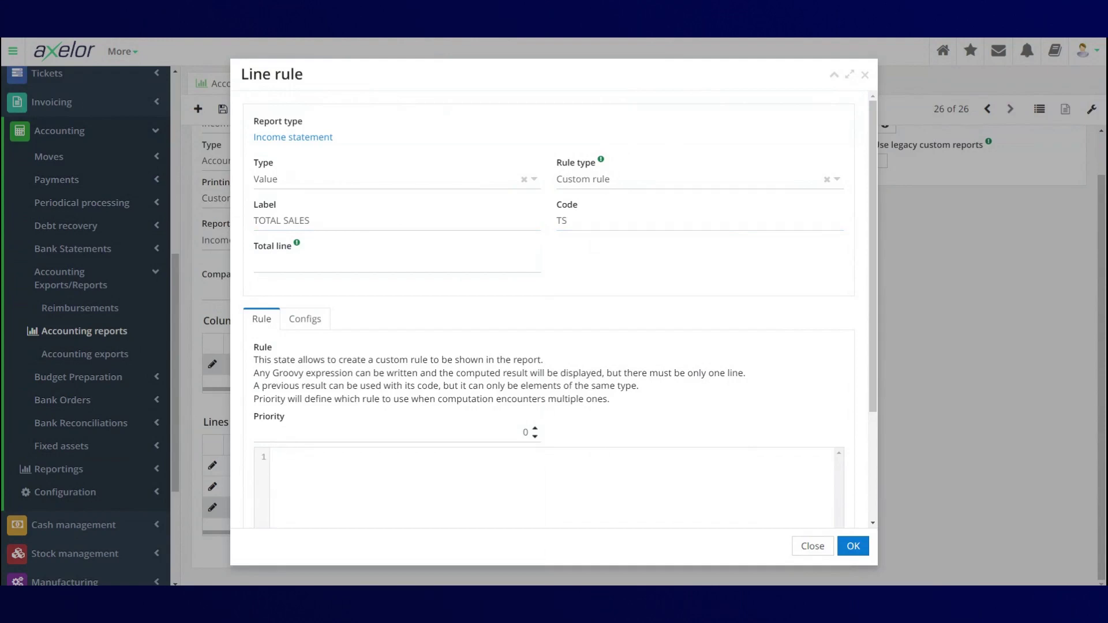
{"action": "type", "text": "IPC +2"}
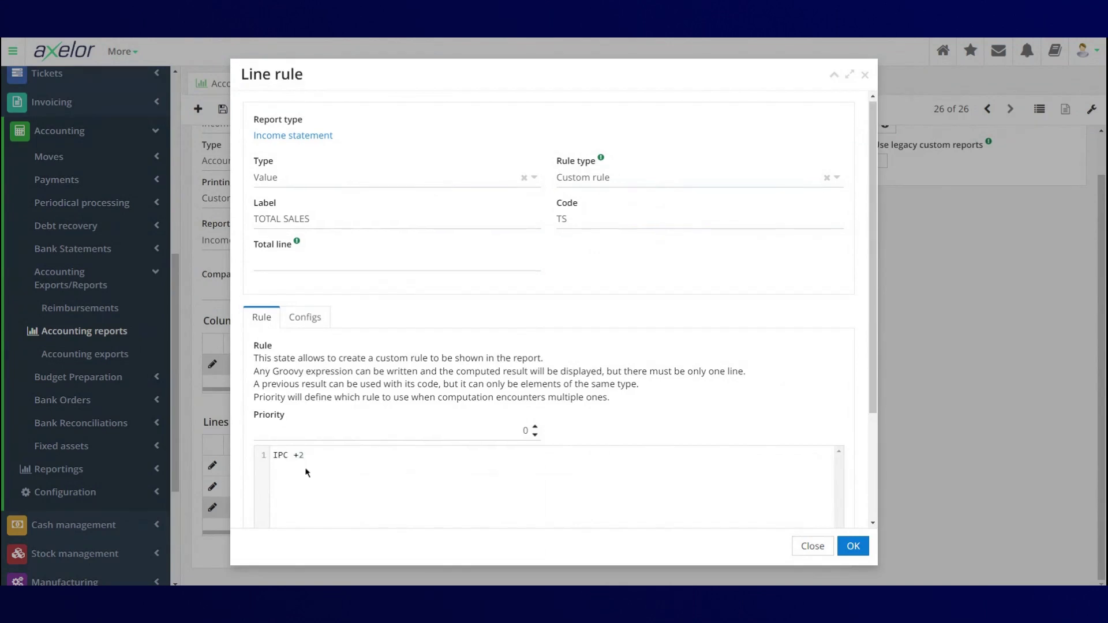
{"action": "scroll", "coordinate": [306, 473], "scroll_direction": "down", "scroll_amount": 1}
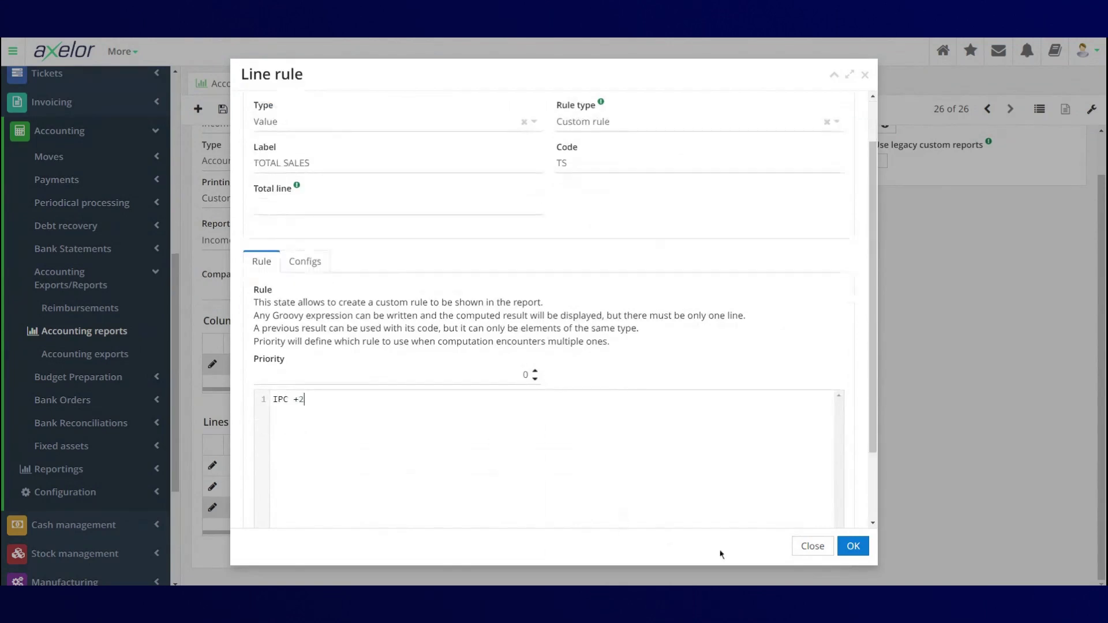
{"action": "left_click", "coordinate": [853, 547]}
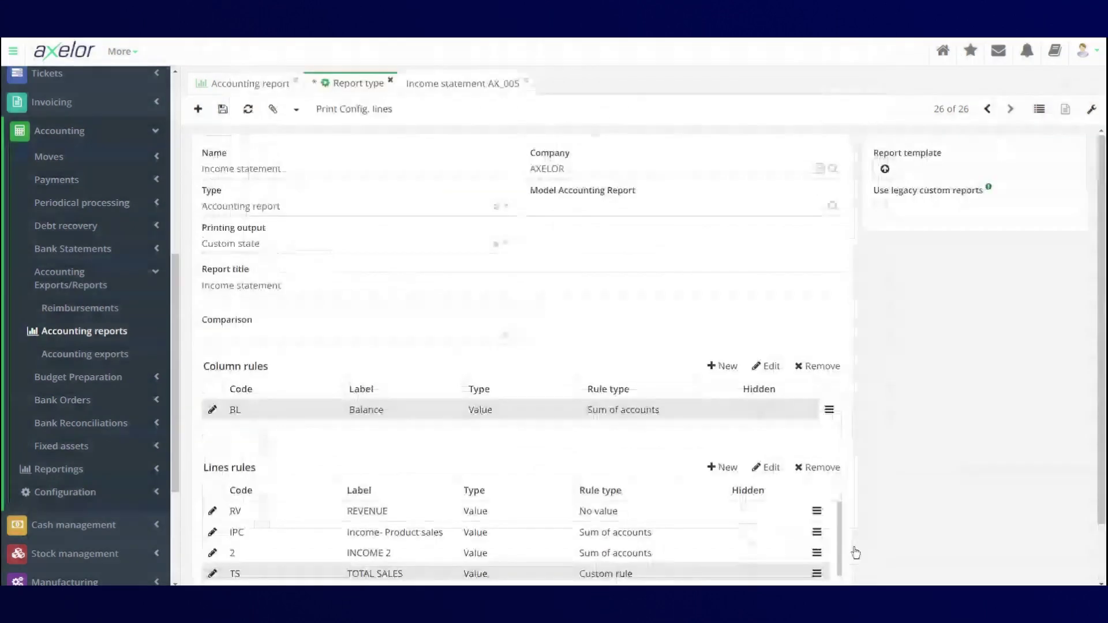
{"action": "scroll", "coordinate": [389, 526], "scroll_direction": "down", "scroll_amount": 1}
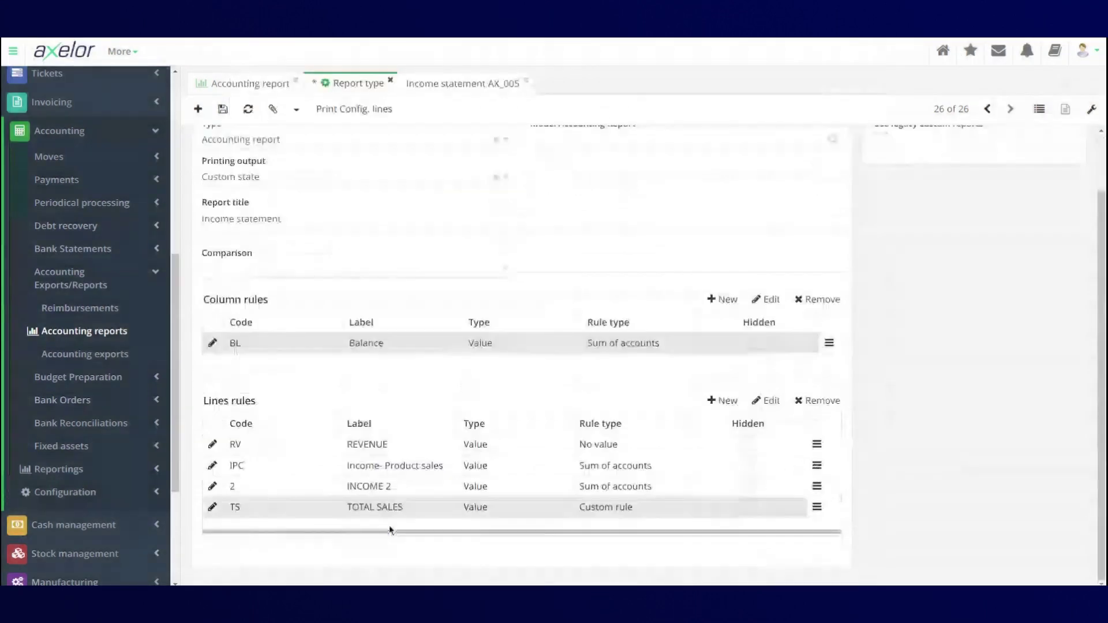
{"action": "key", "text": "ctrl+s"}
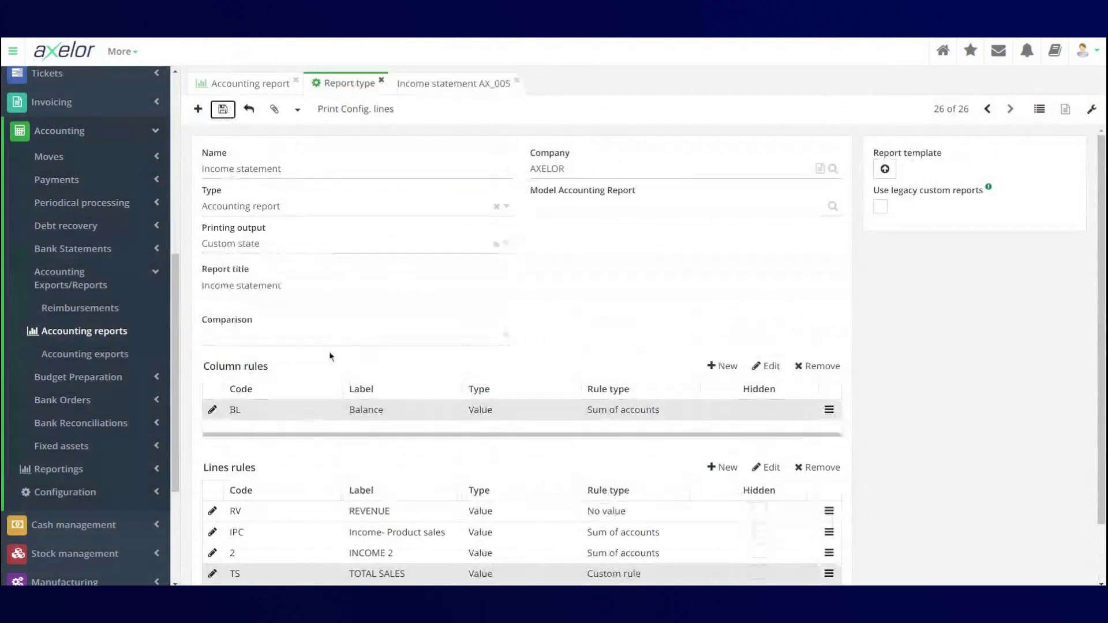
- Close the earlier printed statement and print the Income statement accounting report again
{"action": "left_click", "coordinate": [443, 86]}
{"action": "left_click", "coordinate": [517, 81]}
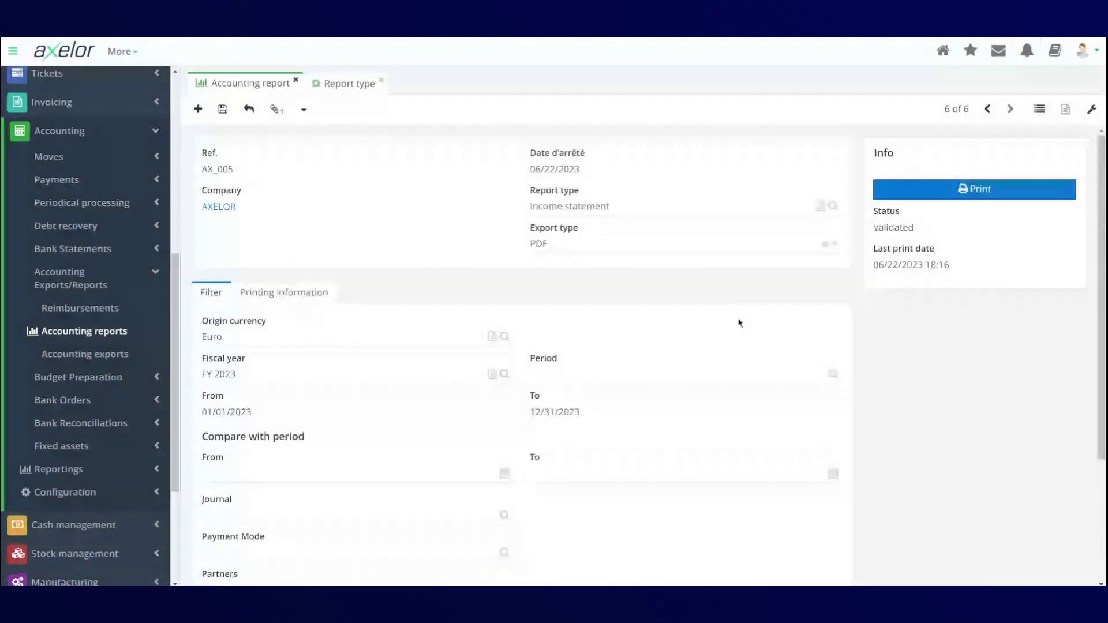
{"action": "left_click", "coordinate": [975, 189]}
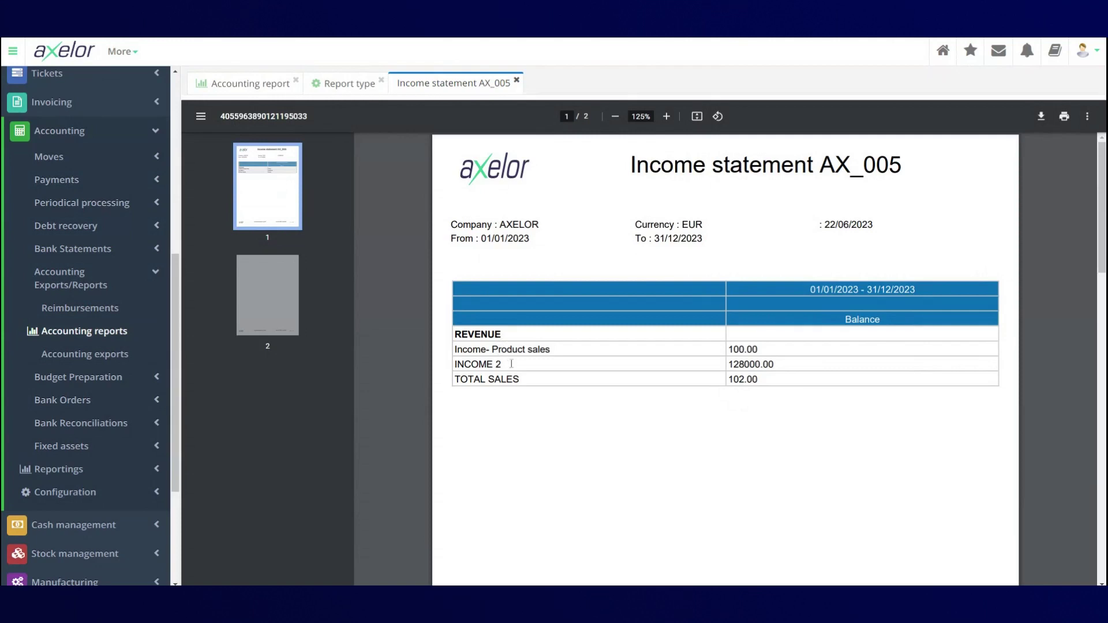
- Review the TOTAL SALES line's custom rule without changes, and close the report type and the printed statement
{"action": "left_click", "coordinate": [252, 83]}
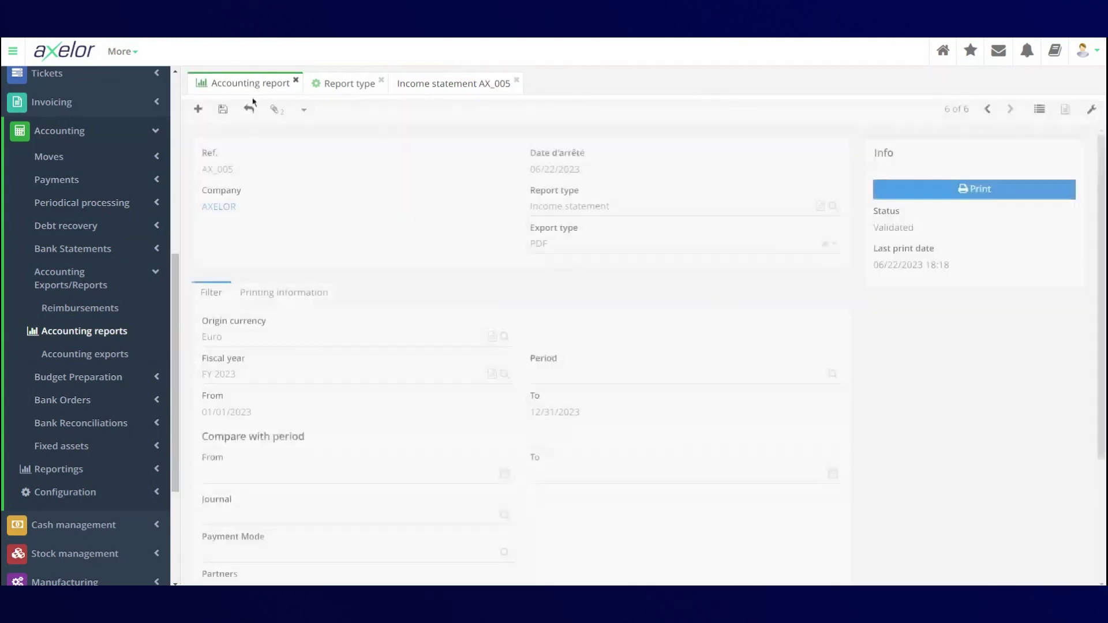
{"action": "scroll", "coordinate": [359, 376], "scroll_direction": "down", "scroll_amount": 2}
{"action": "scroll", "coordinate": [359, 376], "scroll_direction": "up", "scroll_amount": 2}
{"action": "left_click", "coordinate": [346, 83]}
{"action": "scroll", "coordinate": [588, 510], "scroll_direction": "down", "scroll_amount": 2}
{"action": "double_click", "coordinate": [587, 510]}
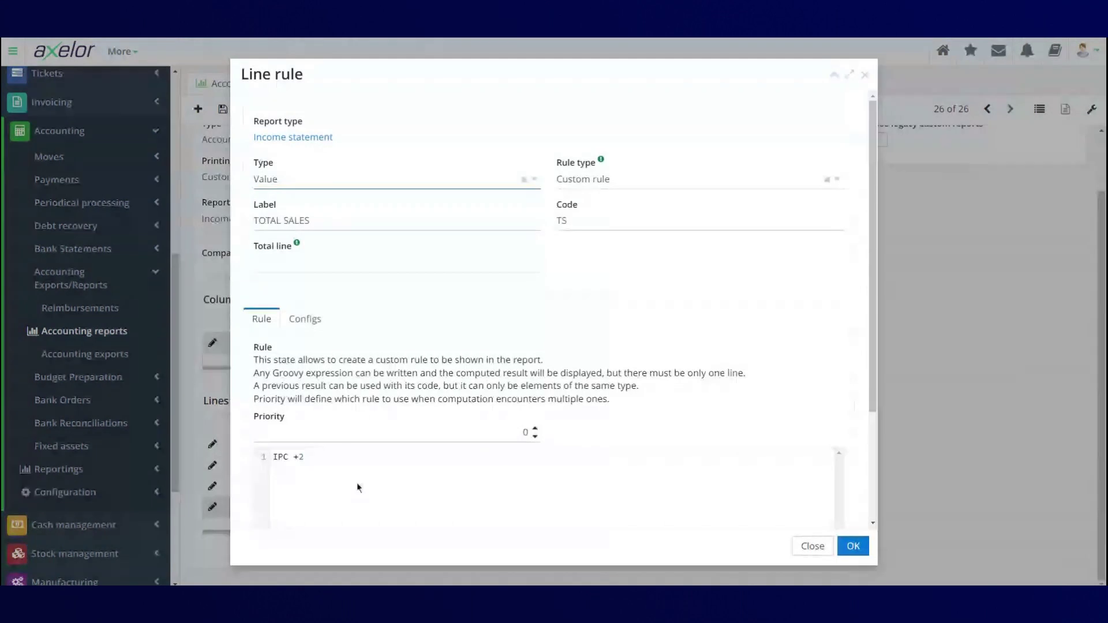
{"action": "scroll", "coordinate": [542, 494], "scroll_direction": "down", "scroll_amount": 2}
{"action": "scroll", "coordinate": [544, 425], "scroll_direction": "up", "scroll_amount": 2}
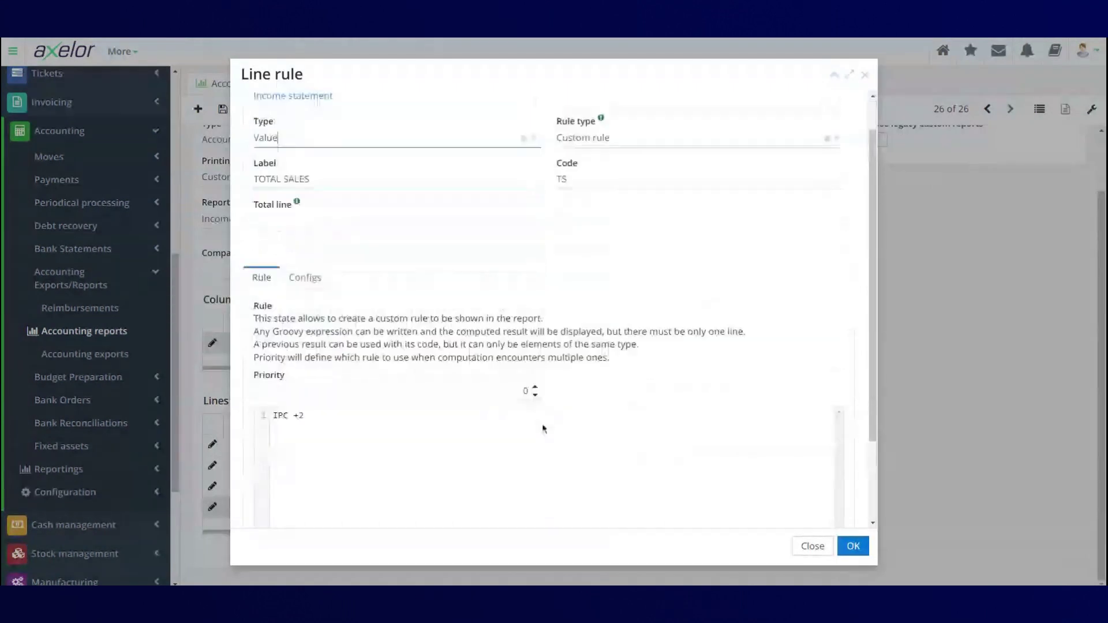
{"action": "left_click", "coordinate": [802, 549]}
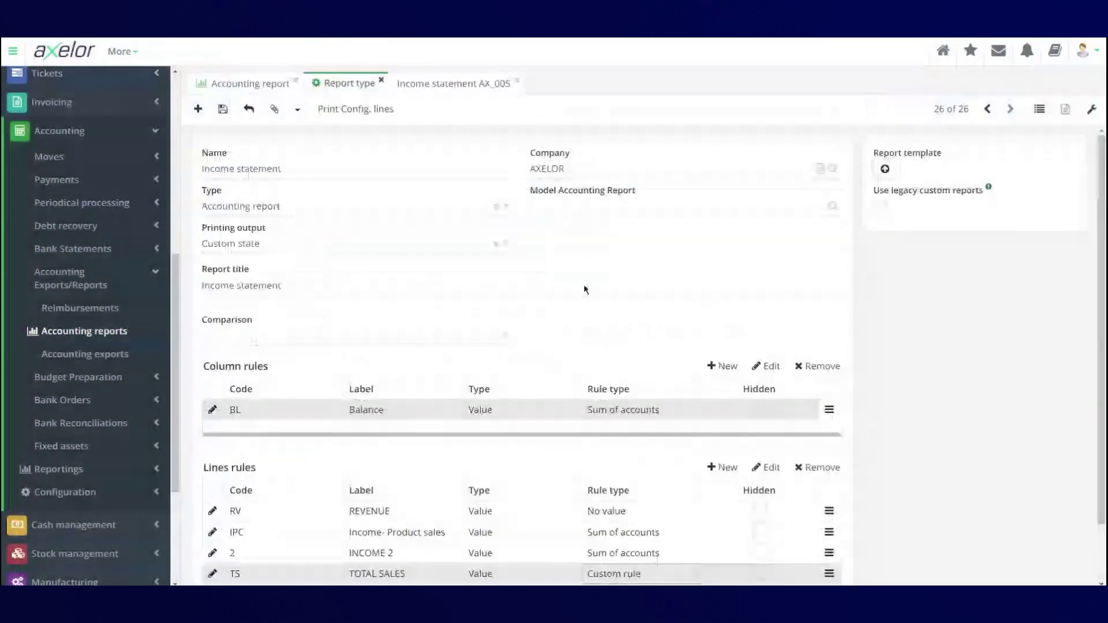
{"action": "left_click", "coordinate": [381, 79]}
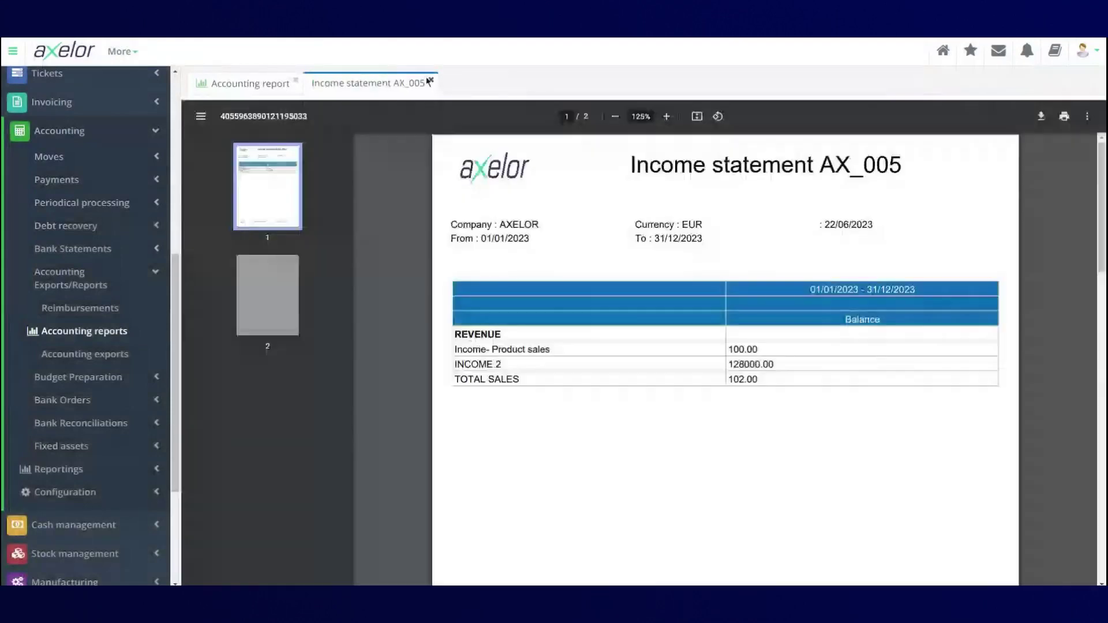
{"action": "left_click", "coordinate": [430, 82]}
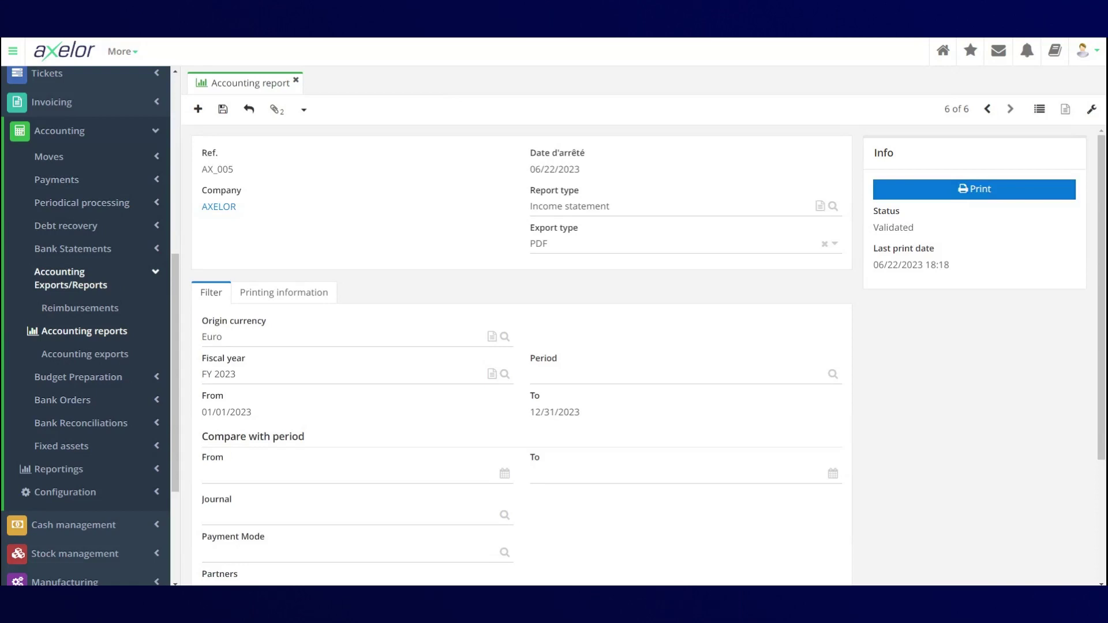
- Open the Program Skyfive Implementation budget from My budgets and examine its budget, committed and realized lines
{"action": "left_click", "coordinate": [135, 280]}
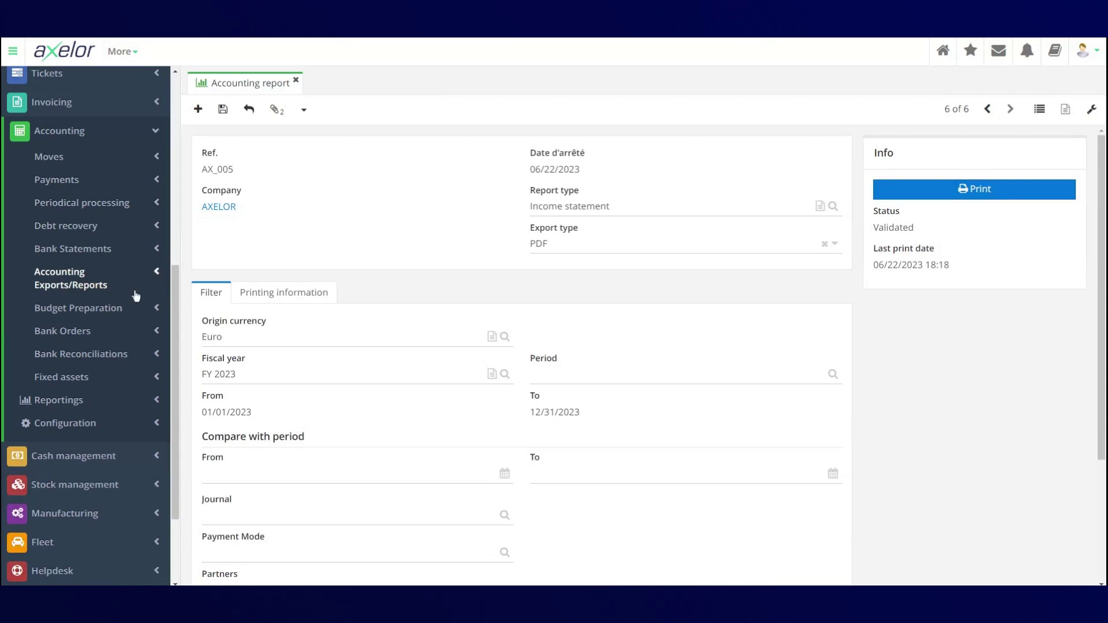
{"action": "left_click", "coordinate": [143, 309]}
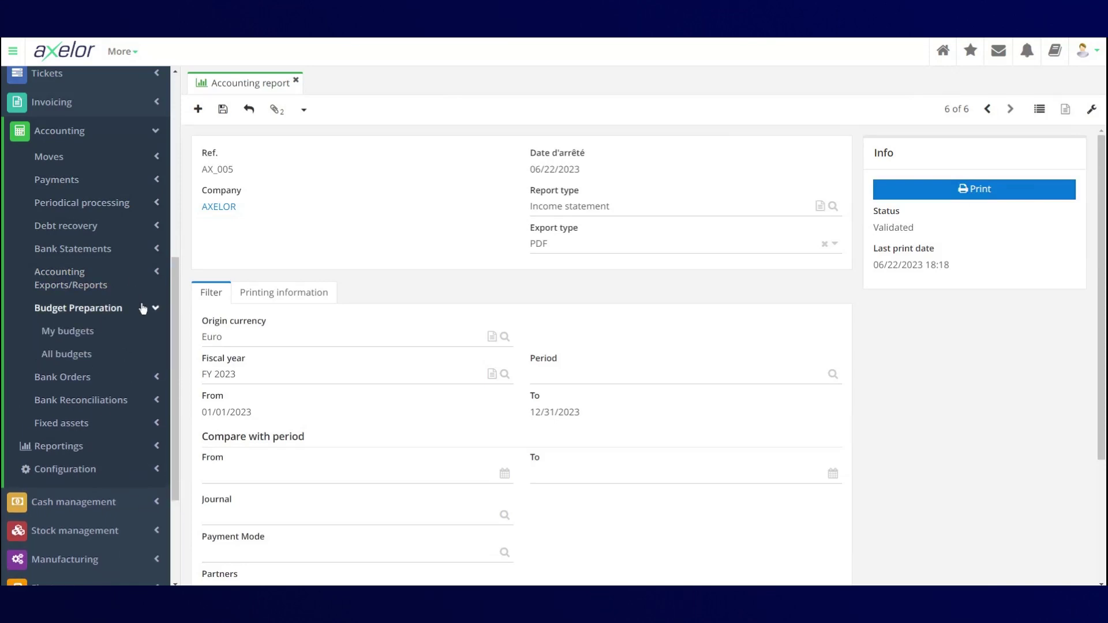
{"action": "left_click", "coordinate": [82, 331]}
{"action": "double_click", "coordinate": [258, 174]}
{"action": "scroll", "coordinate": [262, 319], "scroll_direction": "down", "scroll_amount": 1}
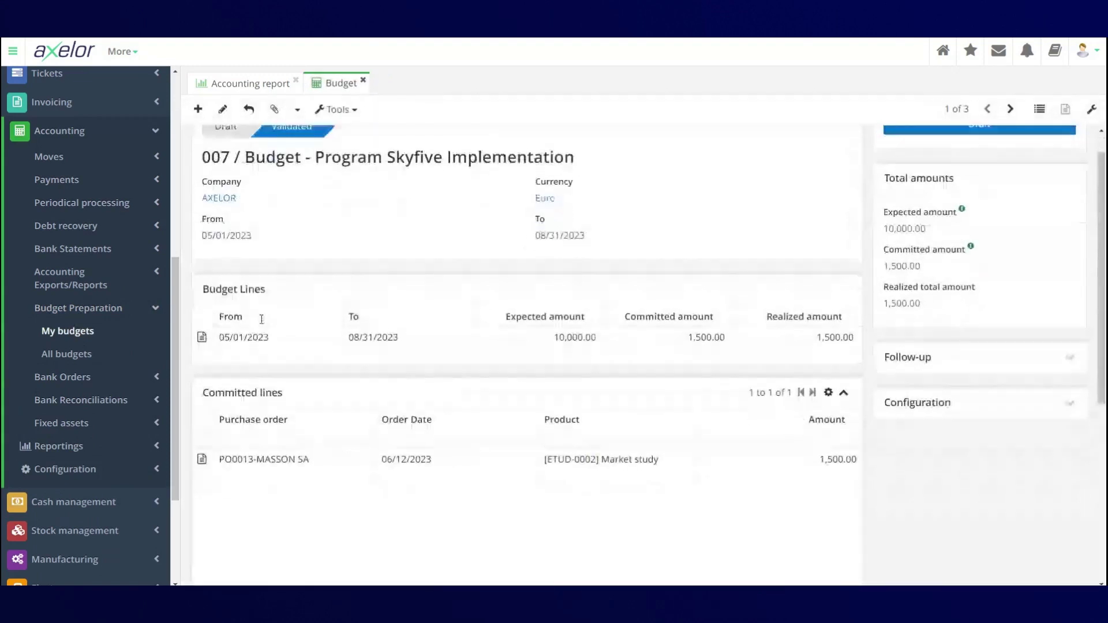
{"action": "scroll", "coordinate": [262, 319], "scroll_direction": "down", "scroll_amount": 3}
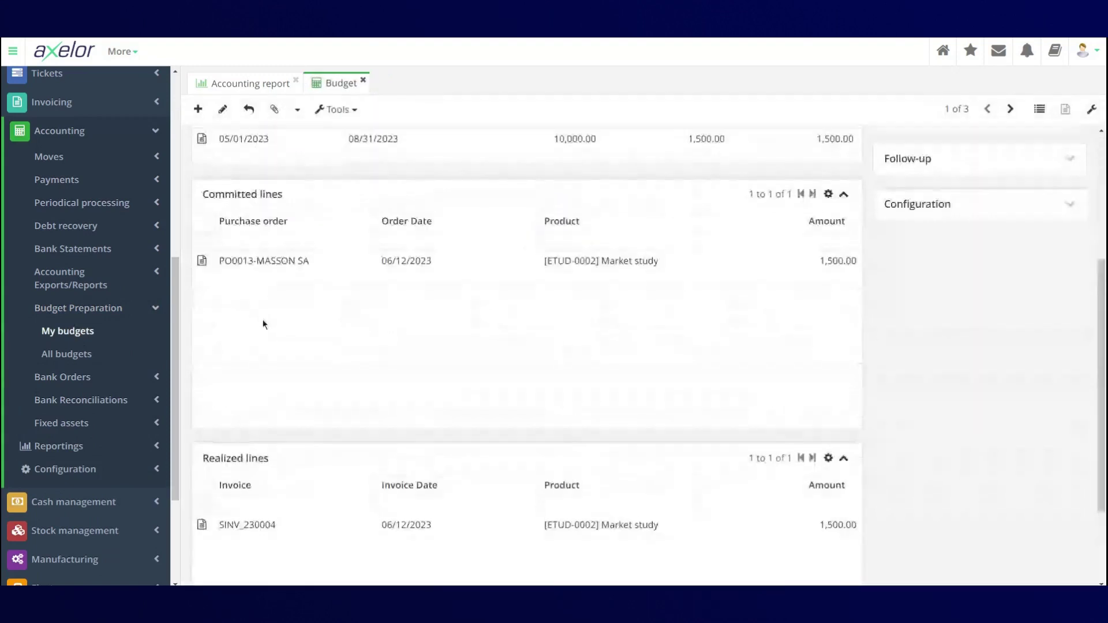
{"action": "scroll", "coordinate": [262, 319], "scroll_direction": "up", "scroll_amount": 1}
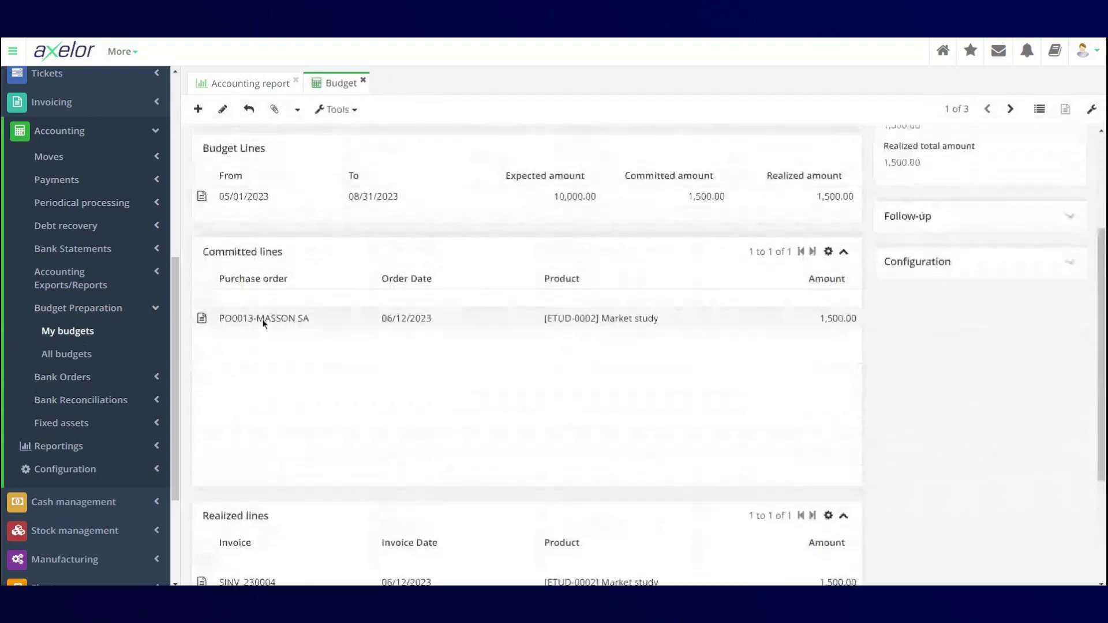
- Close the budget record and open the Fixed assets list in Accounting
{"action": "left_click", "coordinate": [363, 81]}
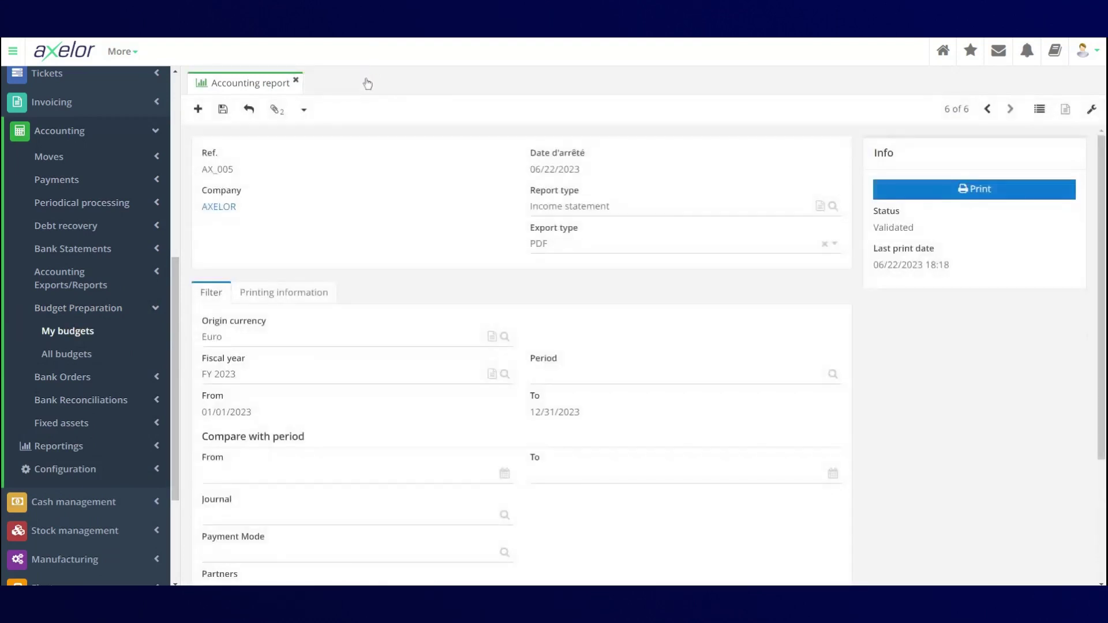
{"action": "left_click", "coordinate": [137, 423]}
{"action": "left_click", "coordinate": [97, 406]}
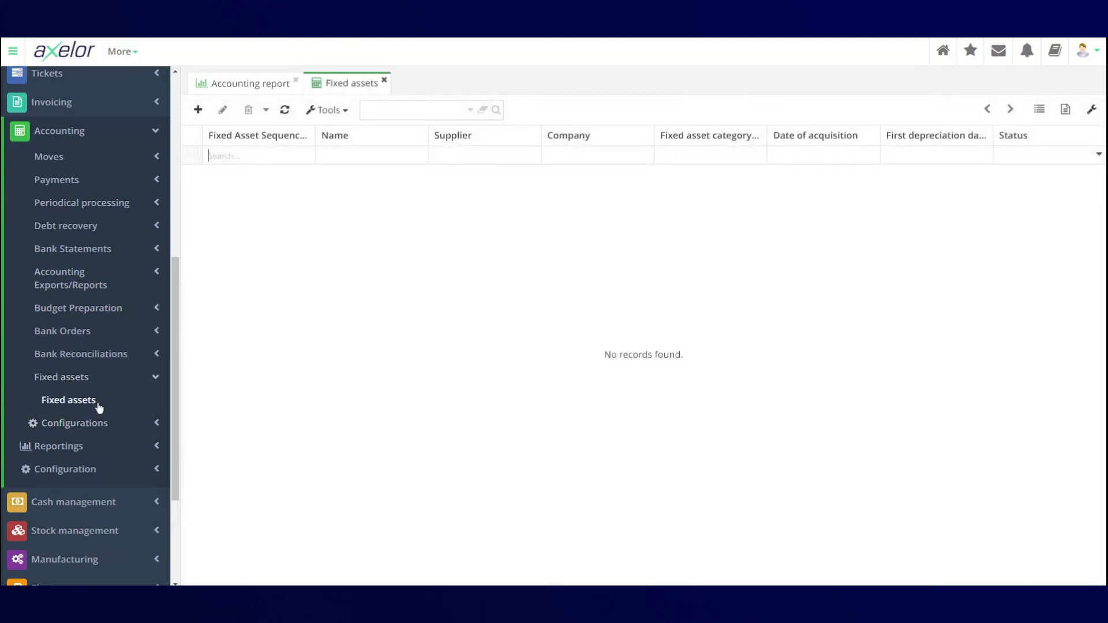
- Open the Softwarres fixed asset category for editing and review its computation method options without changing them
{"action": "left_click", "coordinate": [109, 425]}
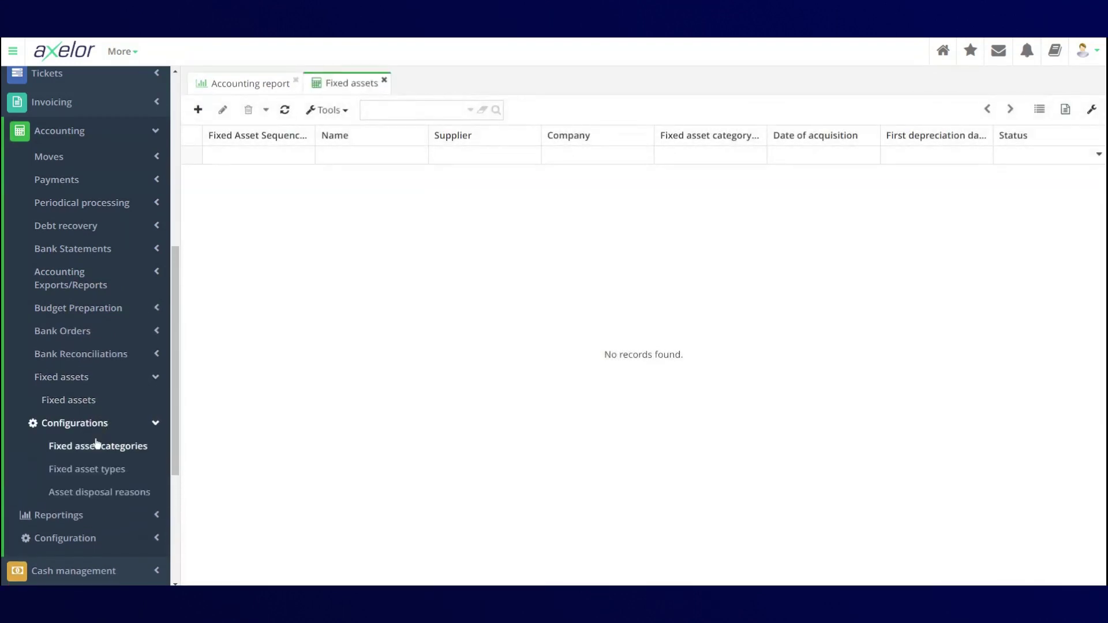
{"action": "left_click", "coordinate": [93, 453]}
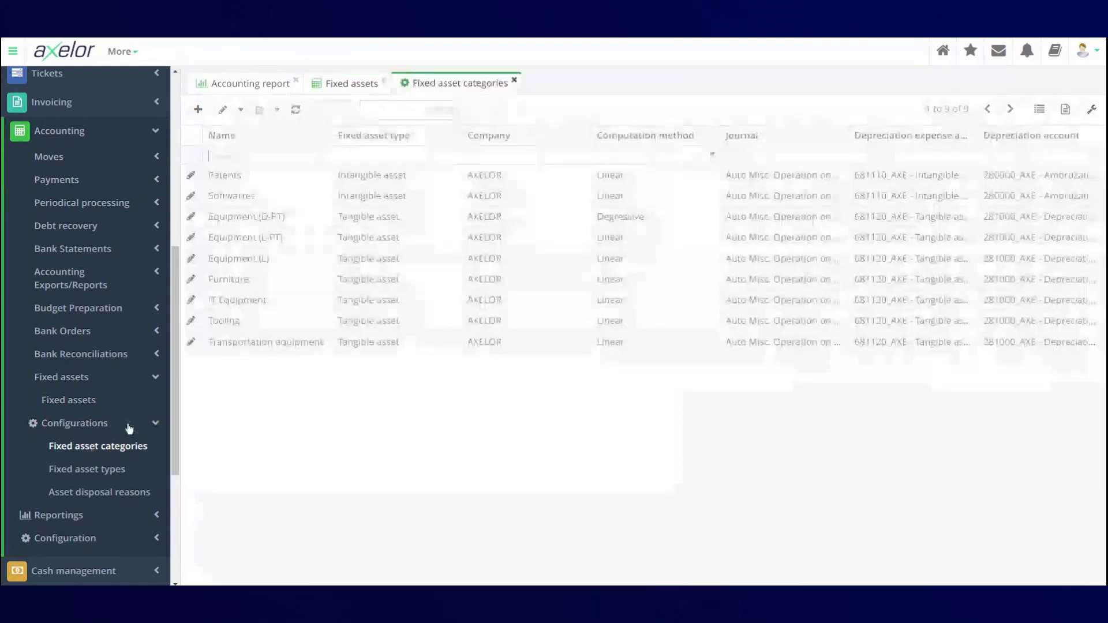
{"action": "left_click", "coordinate": [304, 203]}
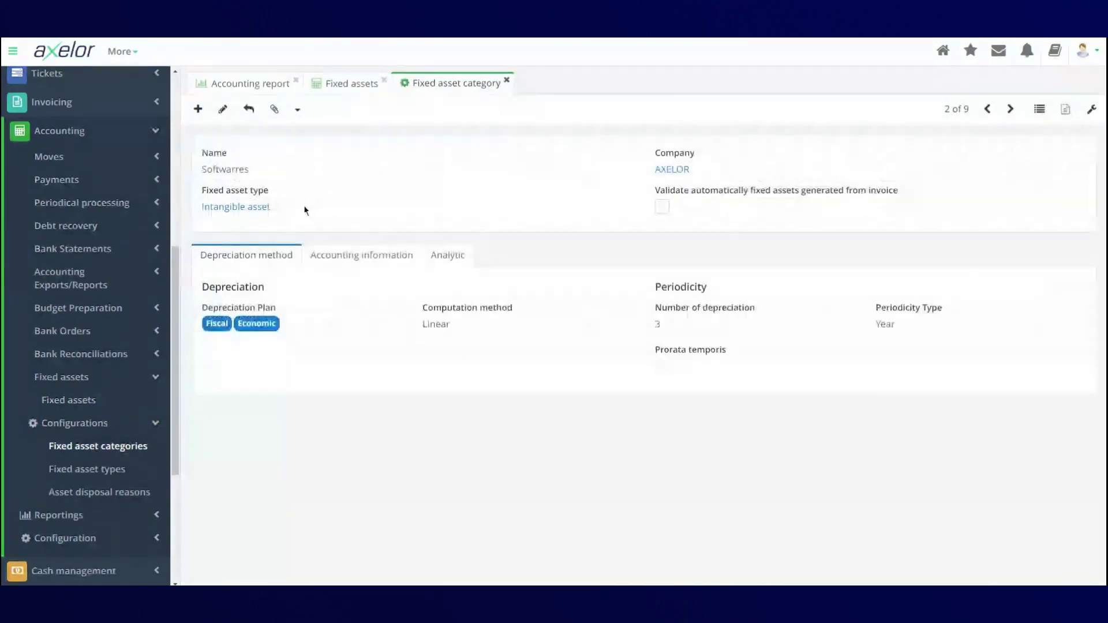
{"action": "left_click", "coordinate": [224, 111]}
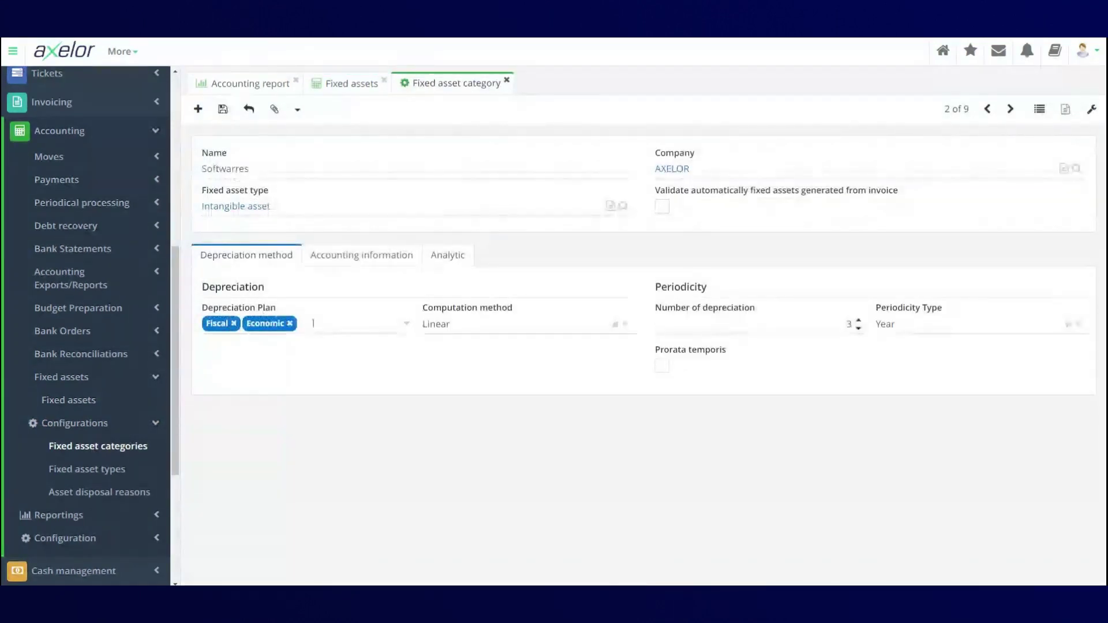
{"action": "left_click", "coordinate": [461, 318]}
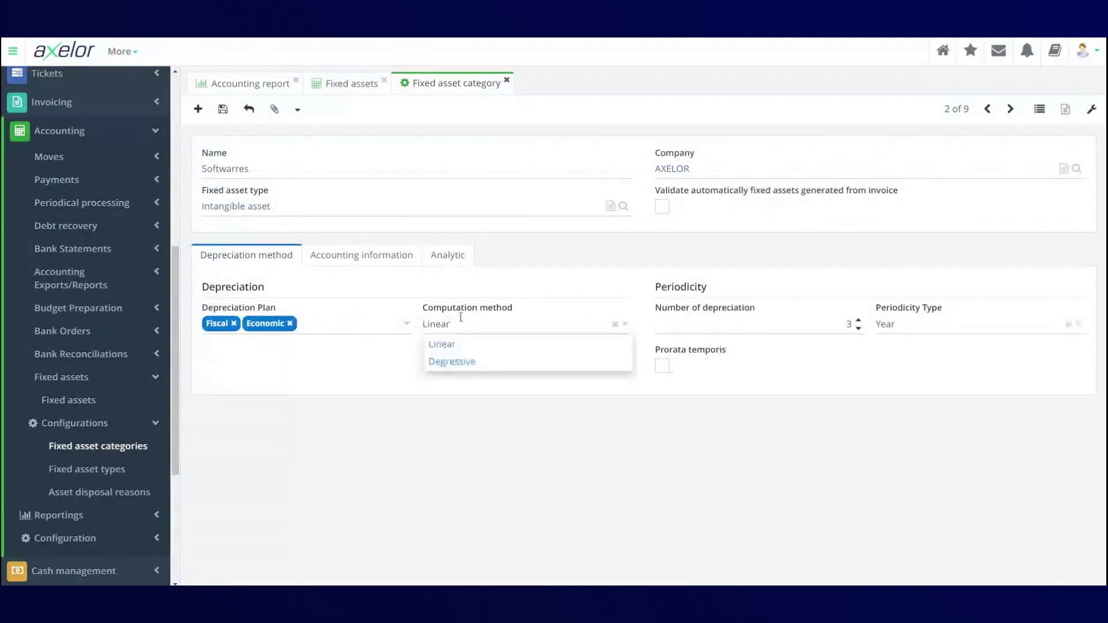
{"action": "left_click", "coordinate": [497, 420]}
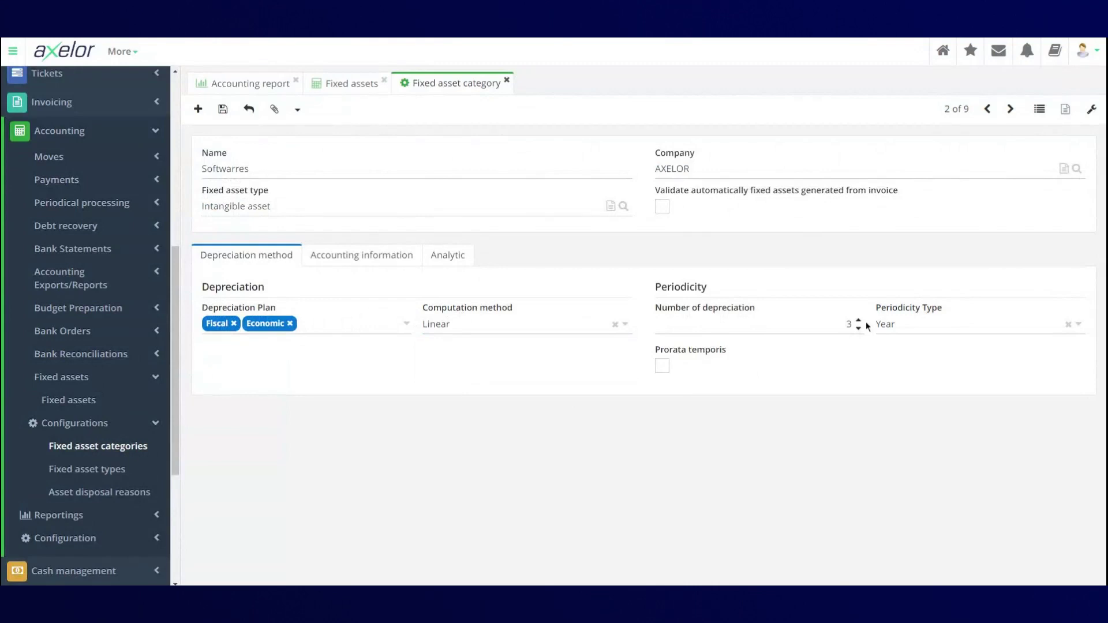
- Start a new fixed asset record and assign it the IT Equipment category
{"action": "left_click", "coordinate": [341, 87]}
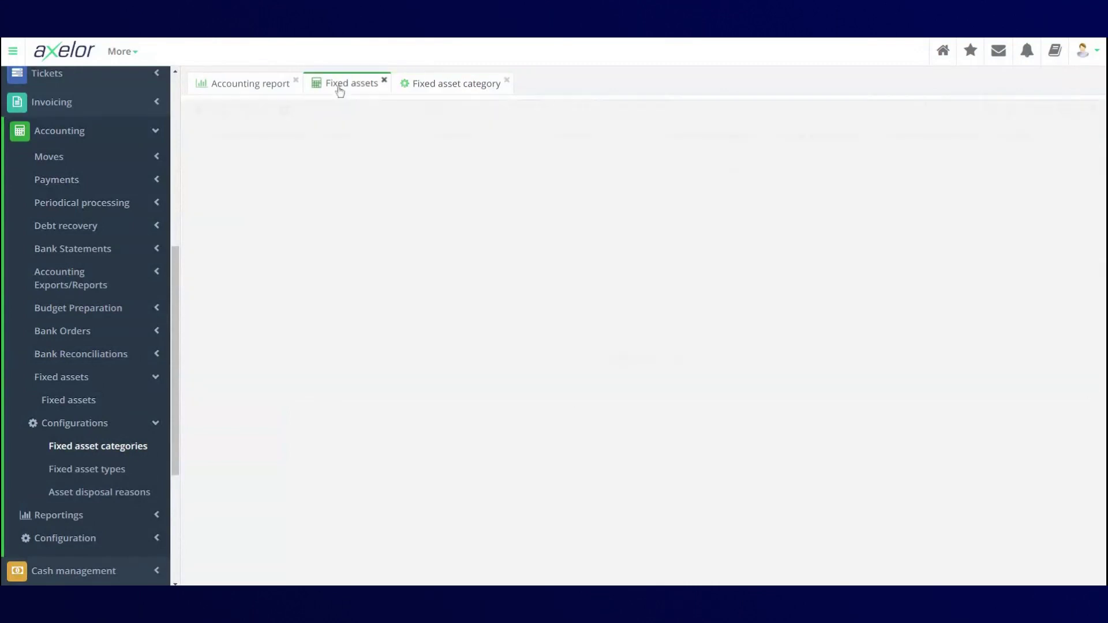
{"action": "left_click", "coordinate": [196, 110]}
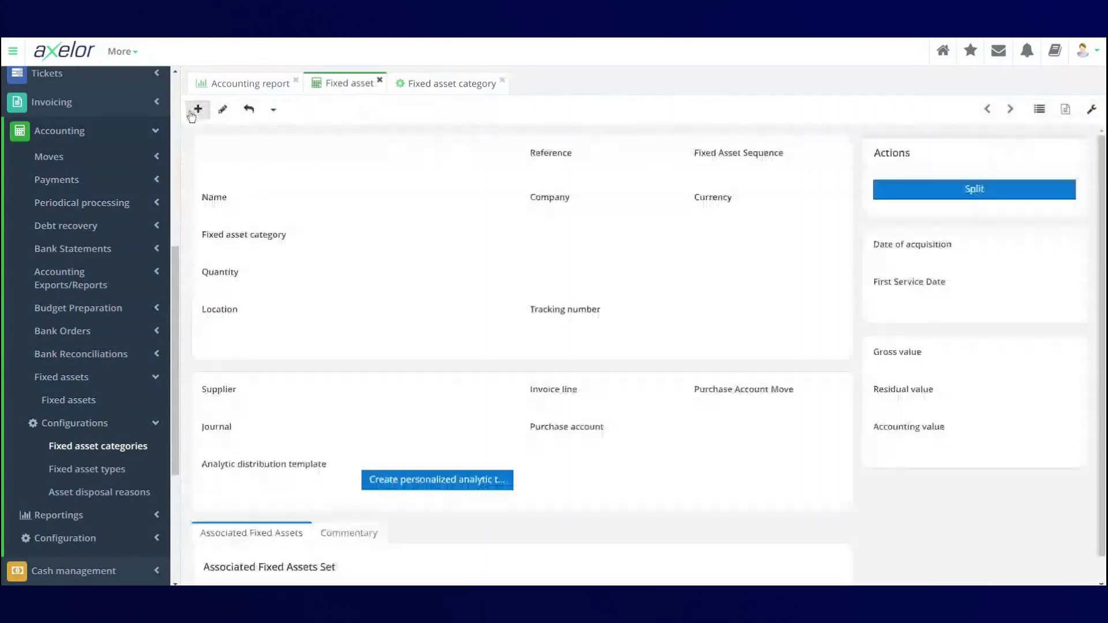
{"action": "left_click", "coordinate": [266, 251]}
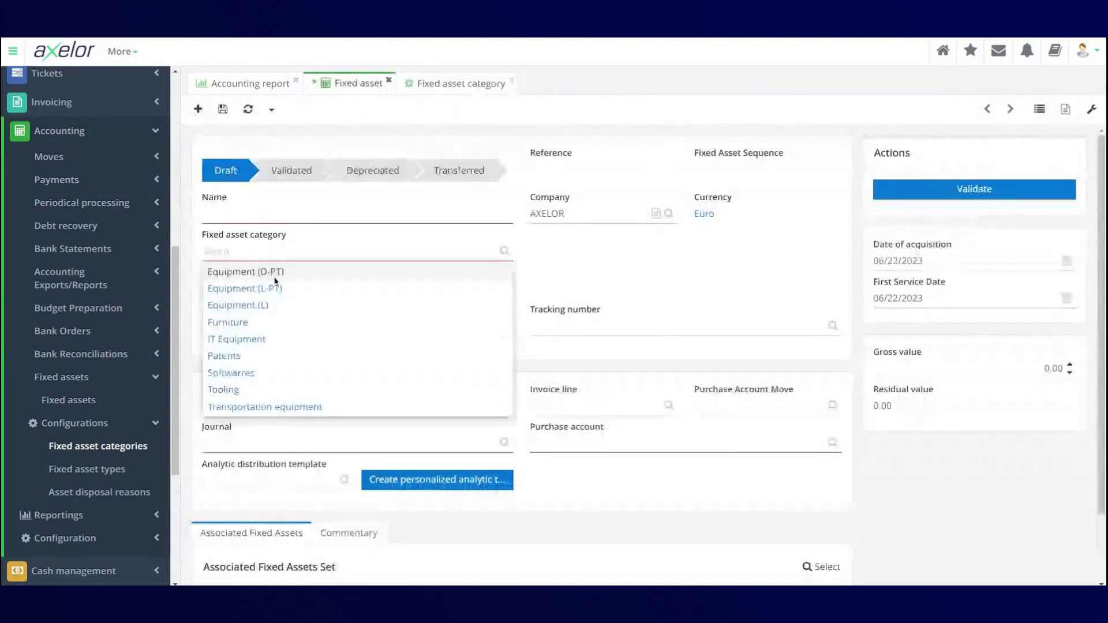
{"action": "left_click", "coordinate": [278, 336]}
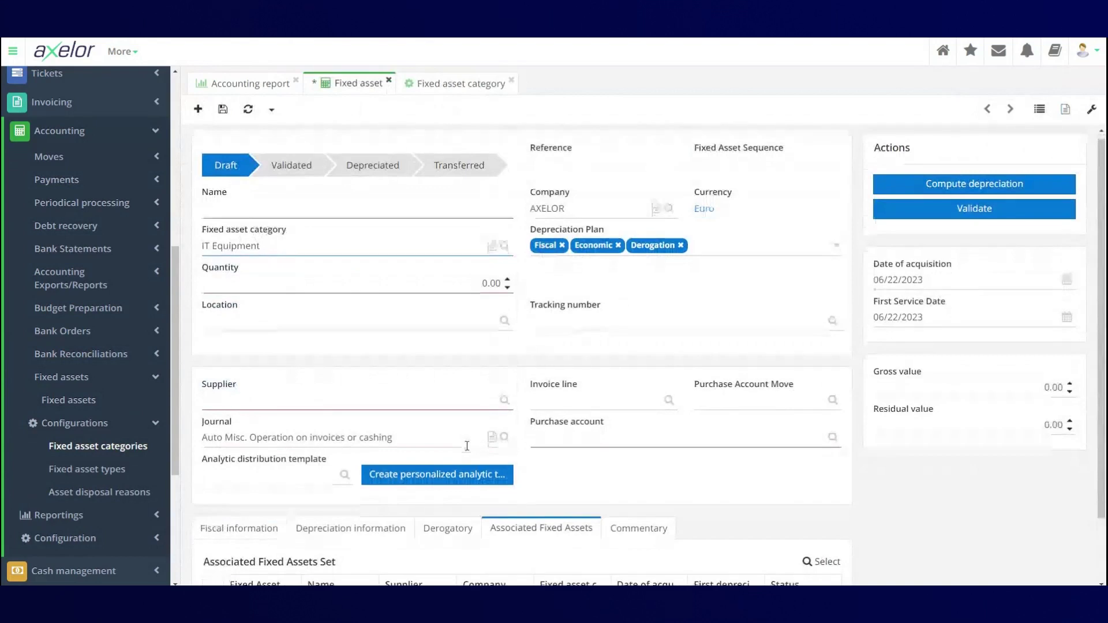
- Review the draft asset's fiscal, depreciation and derogatory information, and close the draft without saving
{"action": "scroll", "coordinate": [247, 436], "scroll_direction": "down", "scroll_amount": 3}
{"action": "left_click", "coordinate": [239, 453]}
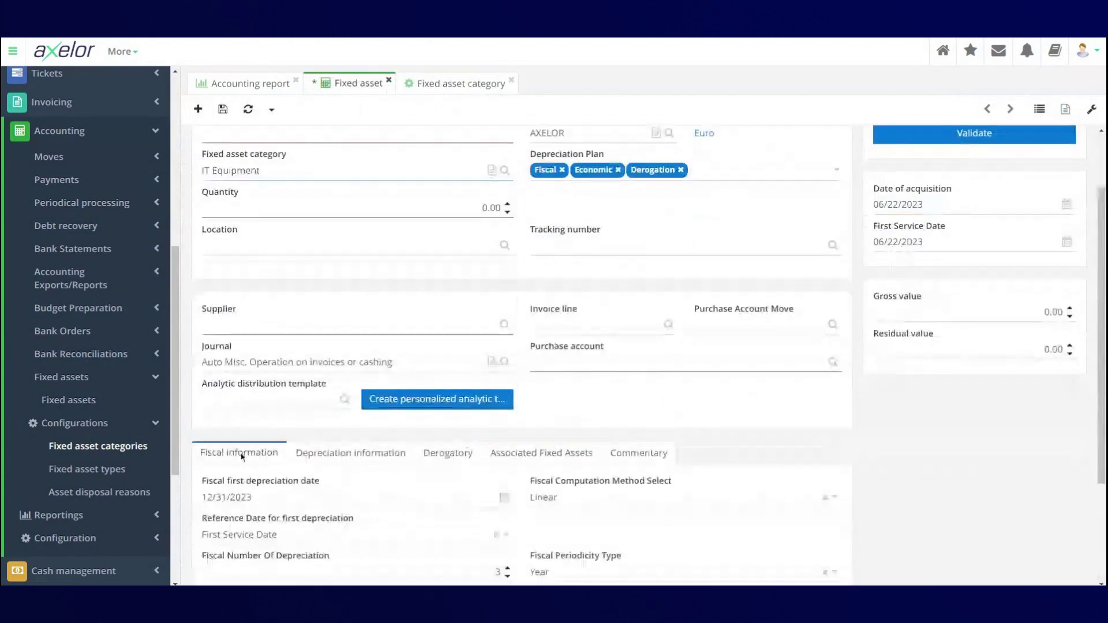
{"action": "scroll", "coordinate": [404, 448], "scroll_direction": "down", "scroll_amount": 3}
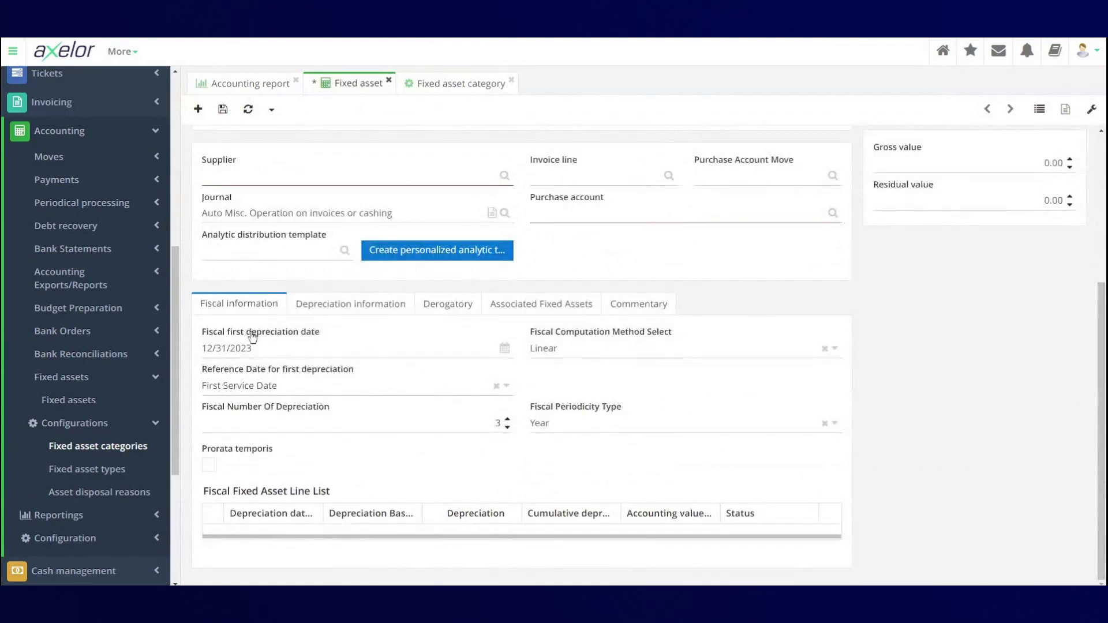
{"action": "left_click", "coordinate": [354, 304]}
{"action": "left_click", "coordinate": [449, 306]}
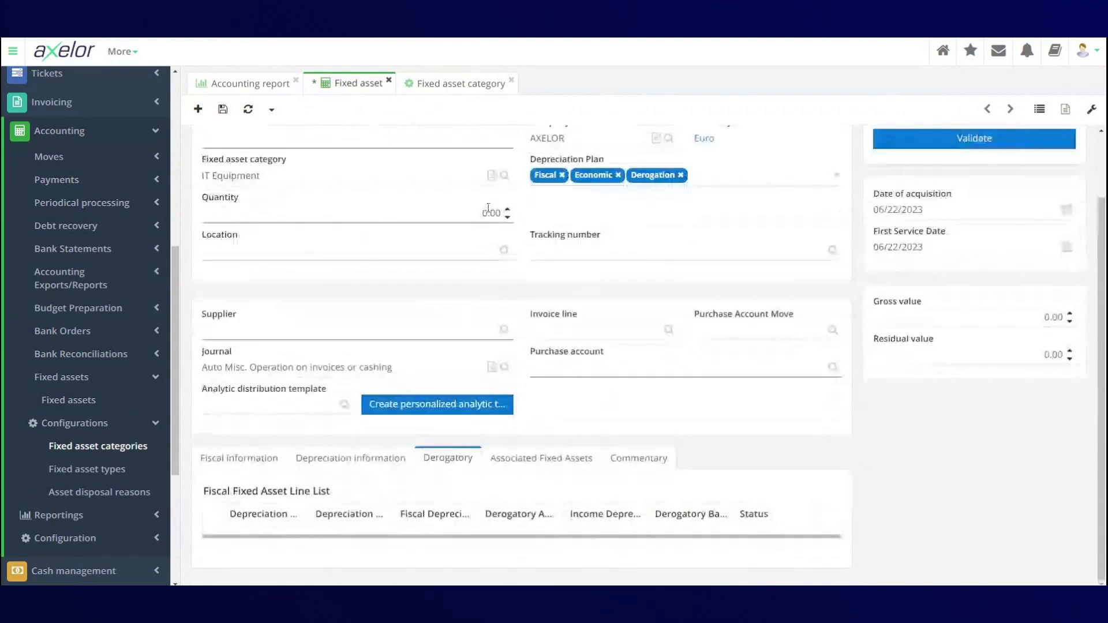
{"action": "left_click", "coordinate": [388, 81]}
{"action": "left_click", "coordinate": [706, 142]}
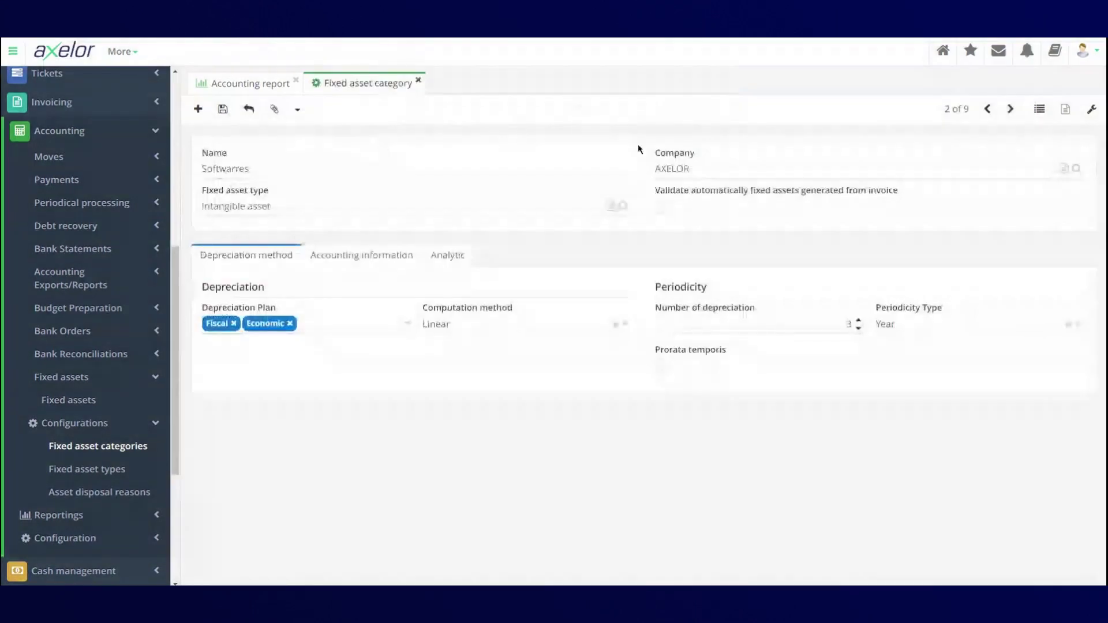
- Open the FY 2023 fiscal year from the financial configuration for editing
{"action": "scroll", "coordinate": [129, 450], "scroll_direction": "down", "scroll_amount": 2}
{"action": "left_click", "coordinate": [147, 425]}
{"action": "scroll", "coordinate": [148, 425], "scroll_direction": "down", "scroll_amount": 2}
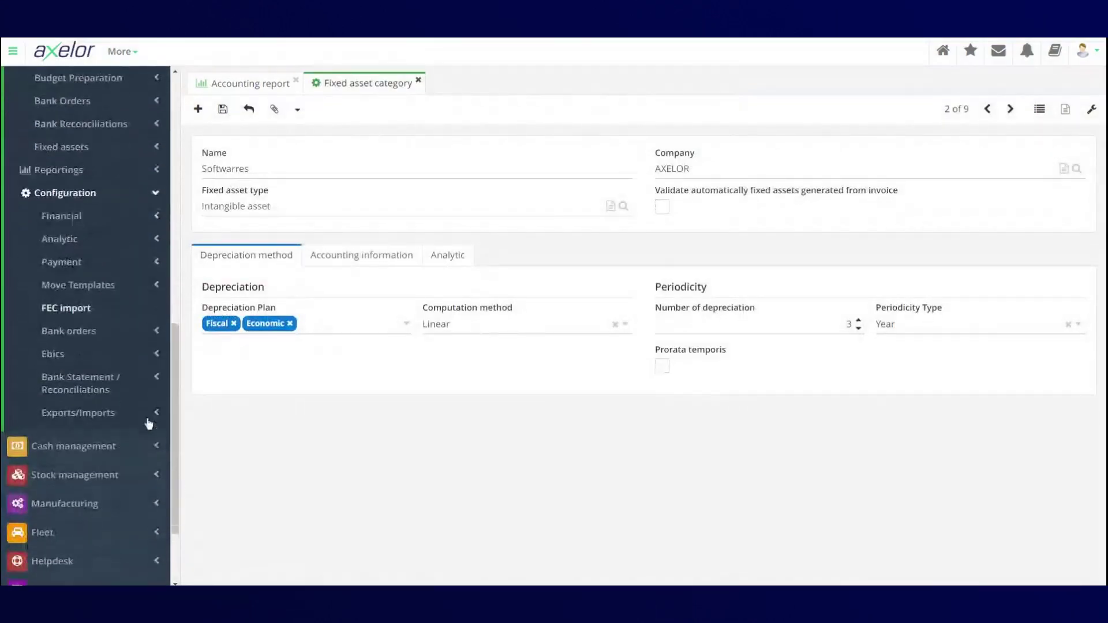
{"action": "left_click", "coordinate": [114, 223]}
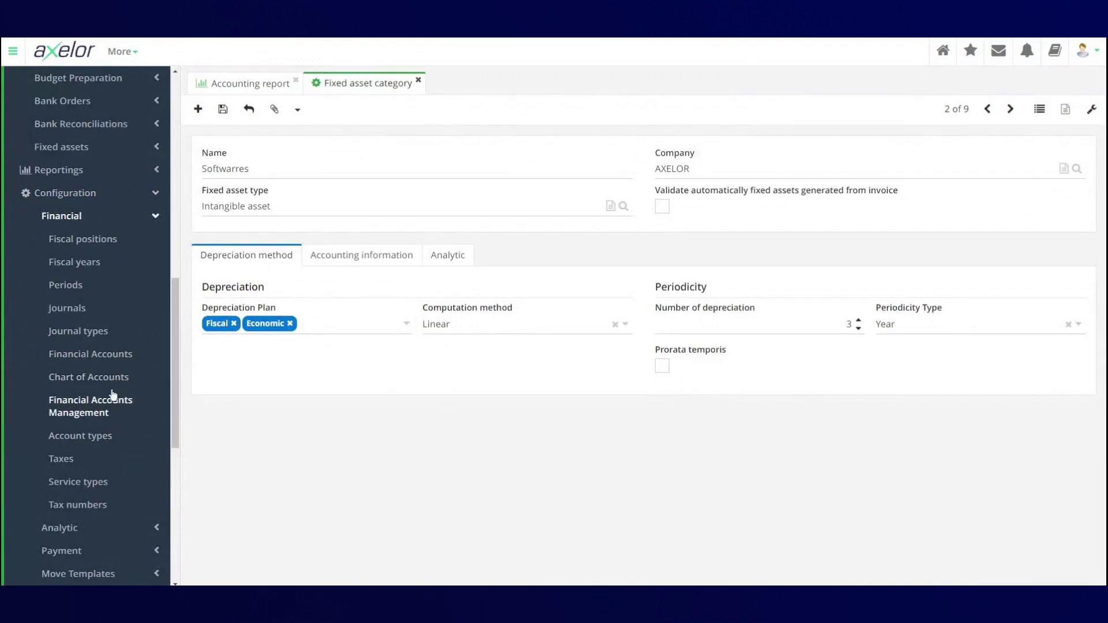
{"action": "left_click", "coordinate": [76, 263]}
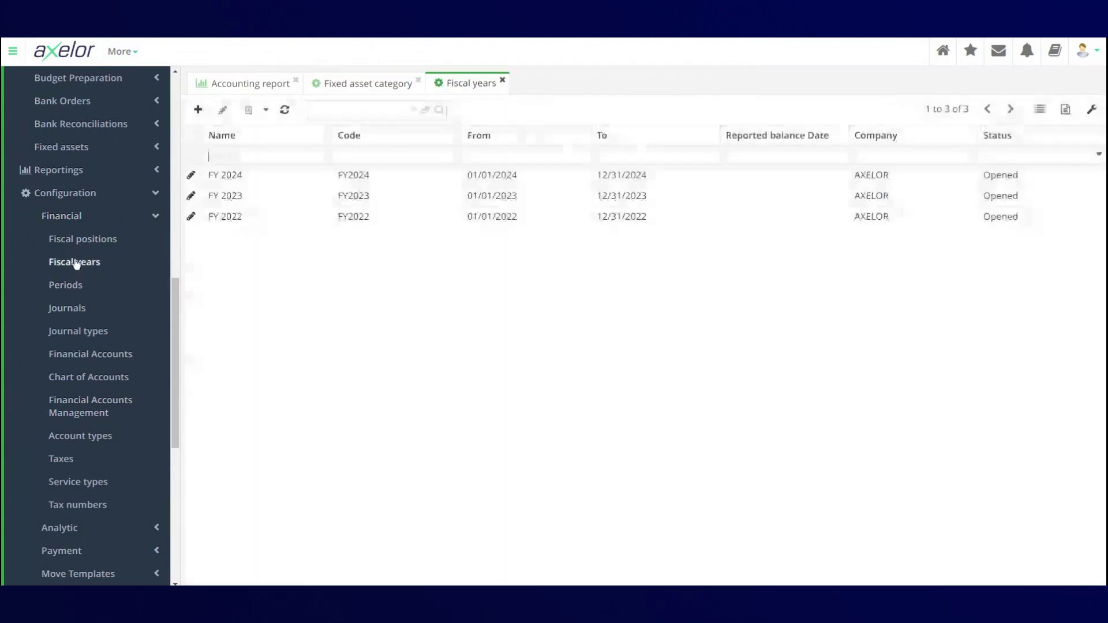
{"action": "double_click", "coordinate": [283, 196]}
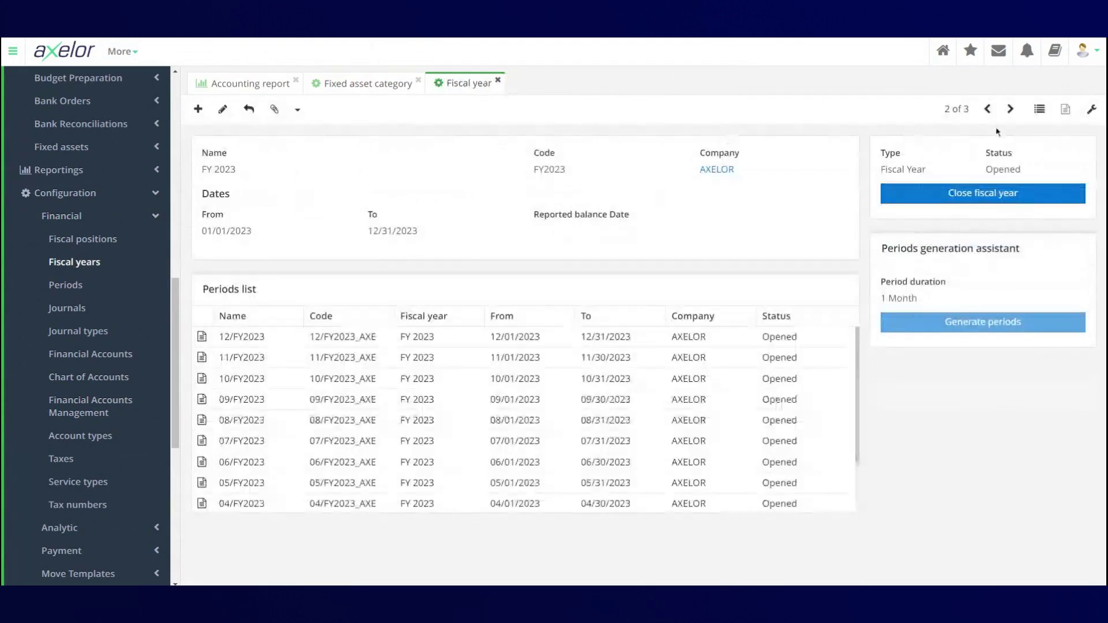
{"action": "left_click", "coordinate": [223, 109]}
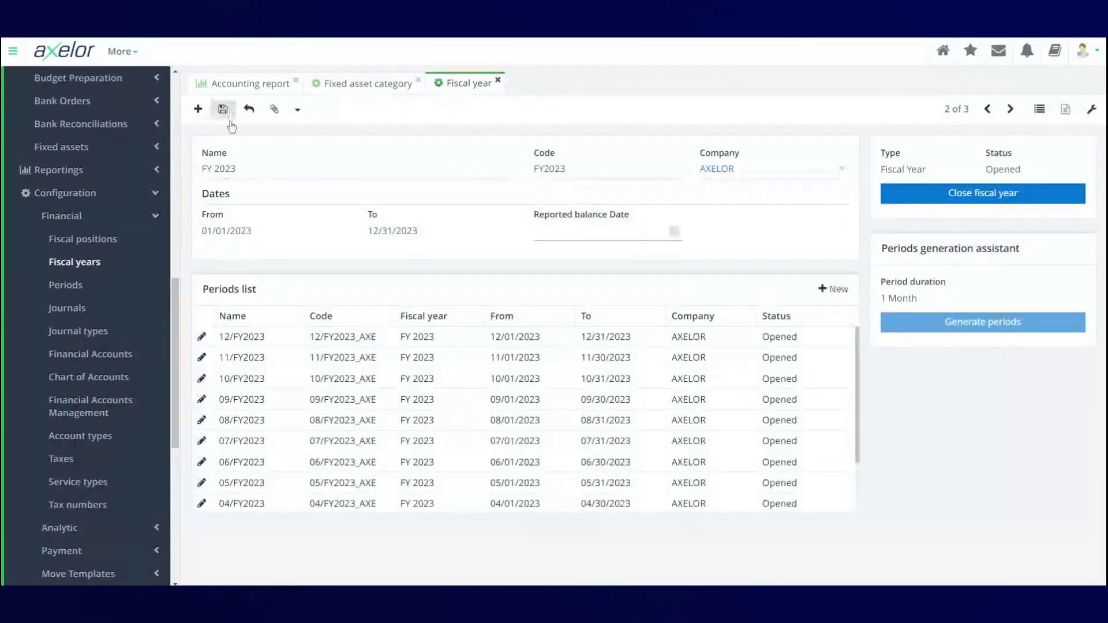
- Try 01/03/2023 as the reported balance date of FY 2023 and close the fiscal year without saving
{"action": "left_click", "coordinate": [589, 230]}
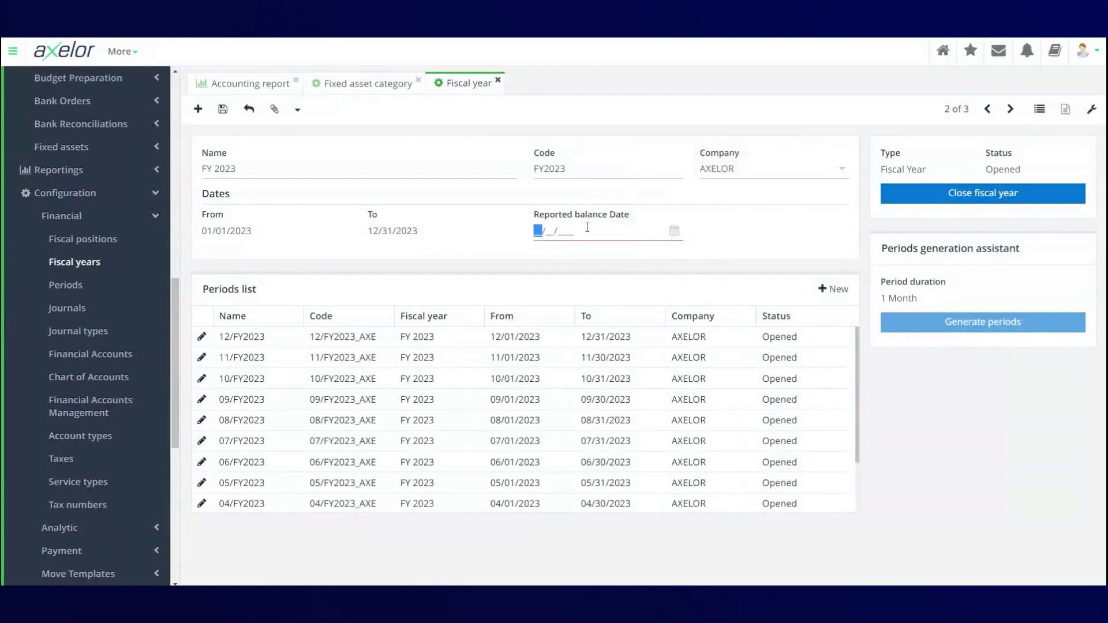
{"action": "left_click", "coordinate": [674, 232]}
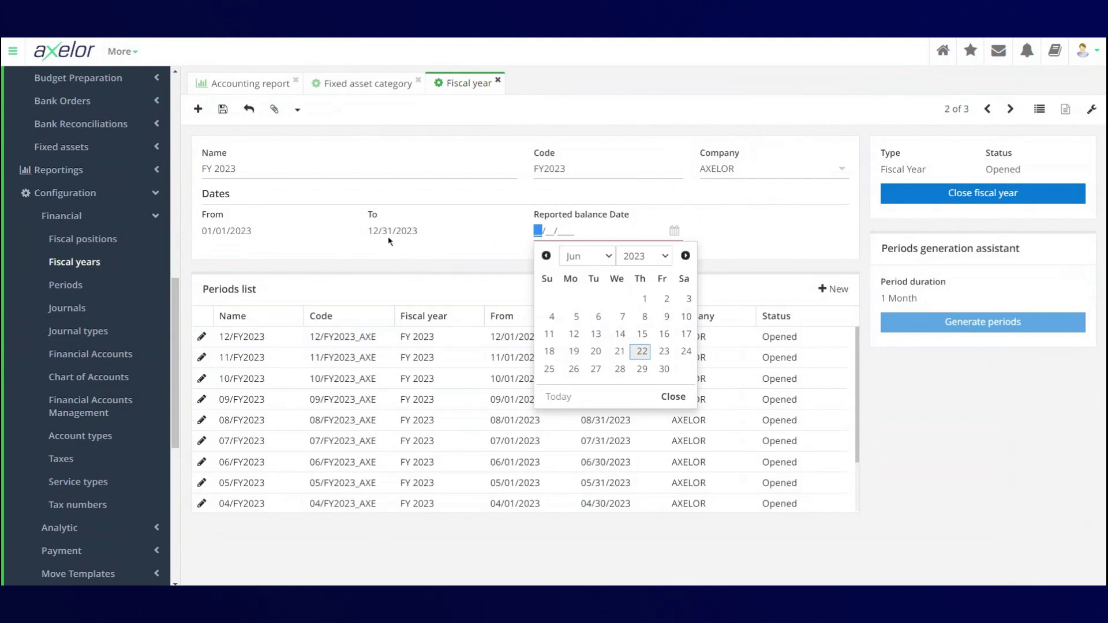
{"action": "left_click", "coordinate": [604, 256]}
{"action": "left_click", "coordinate": [587, 278]}
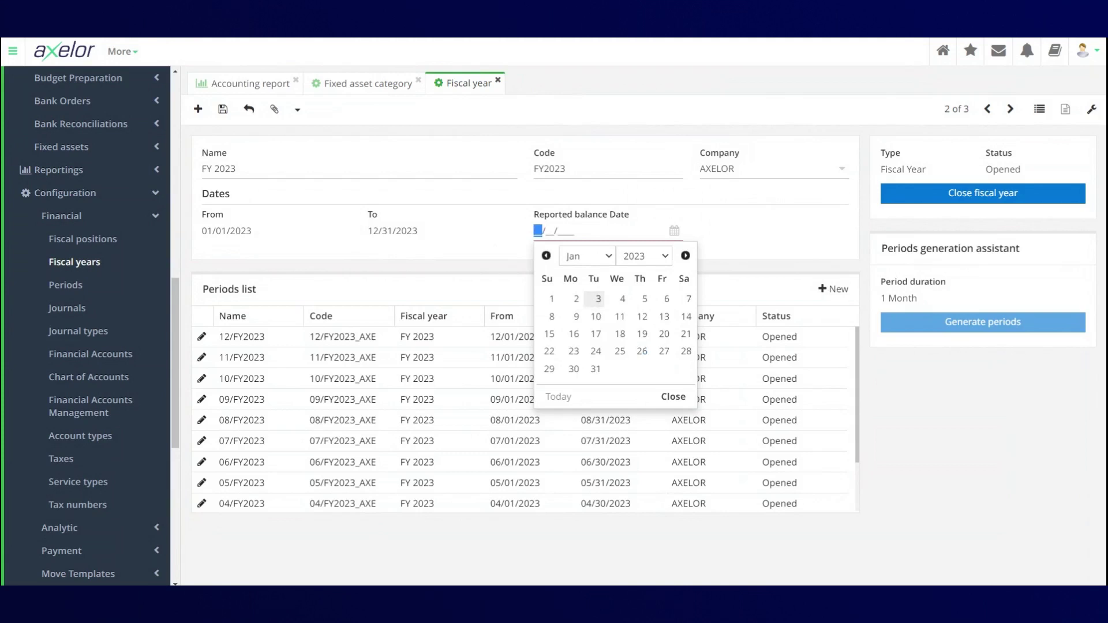
{"action": "left_click", "coordinate": [599, 299]}
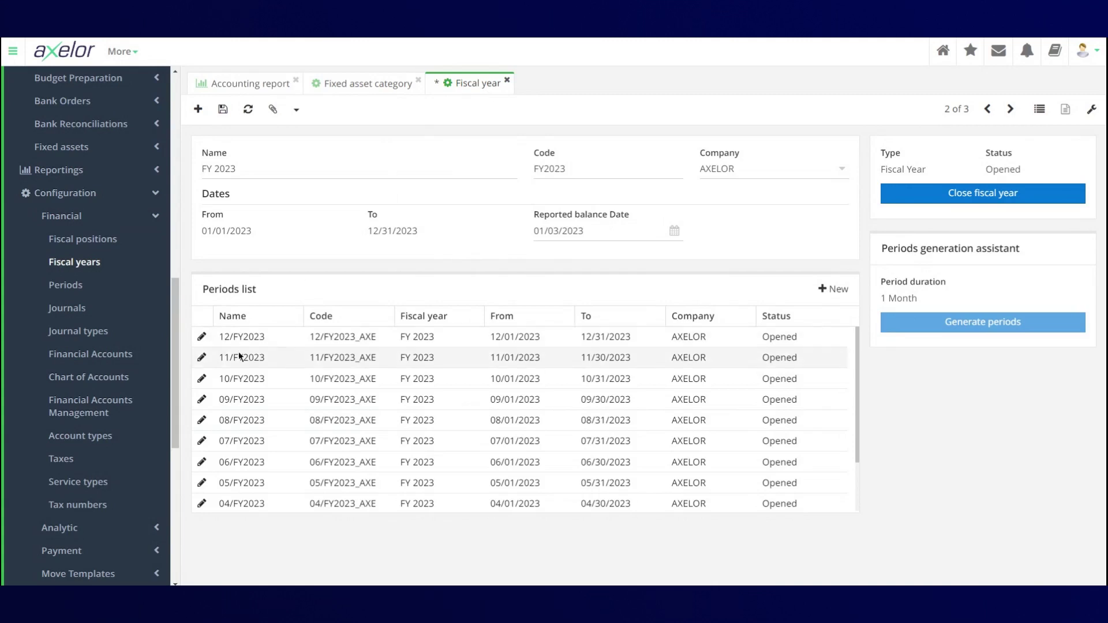
{"action": "left_click", "coordinate": [508, 85]}
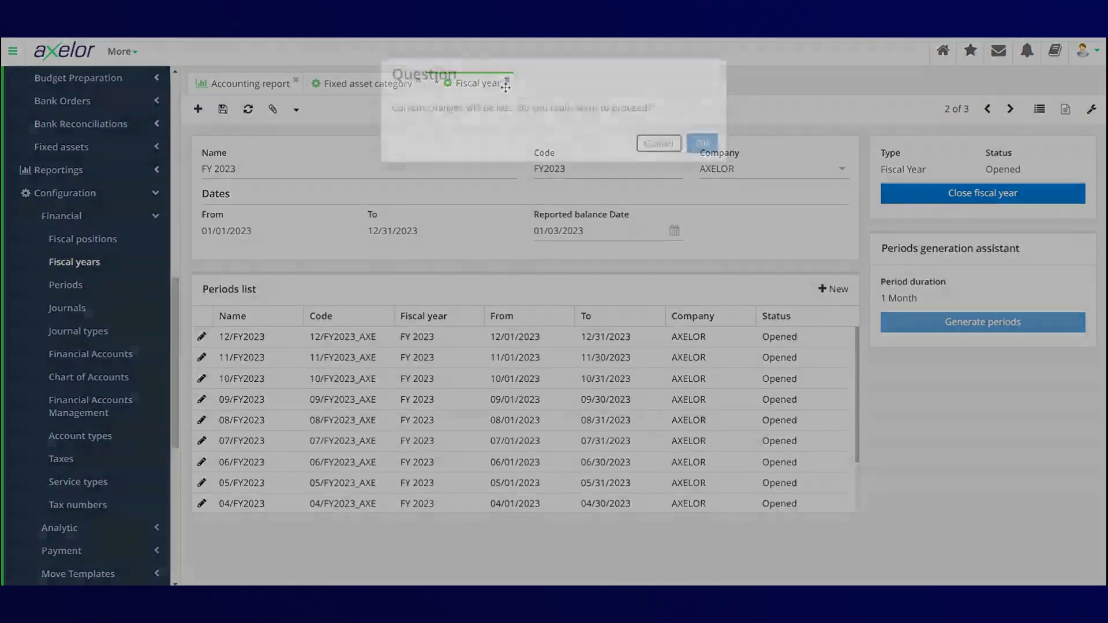
{"action": "left_click", "coordinate": [703, 144]}
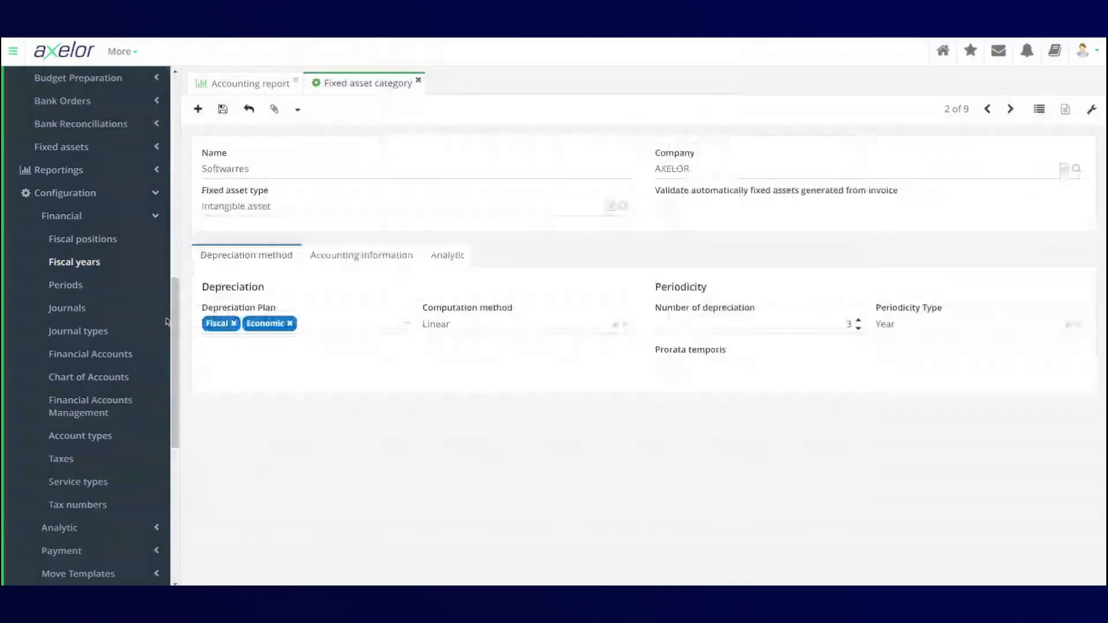
- Look at a blank tax form in the Taxes configuration and open the UE_R1_D tax to view its rate versions
{"action": "scroll", "coordinate": [166, 322], "scroll_direction": "down", "scroll_amount": 2}
{"action": "left_click", "coordinate": [61, 346]}
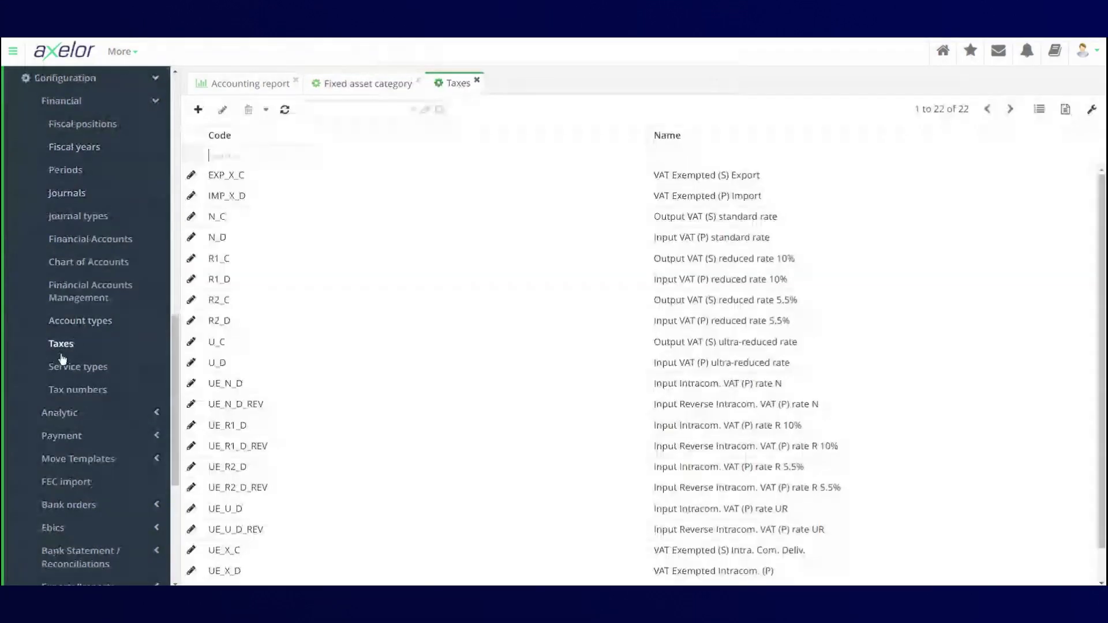
{"action": "left_click", "coordinate": [198, 109]}
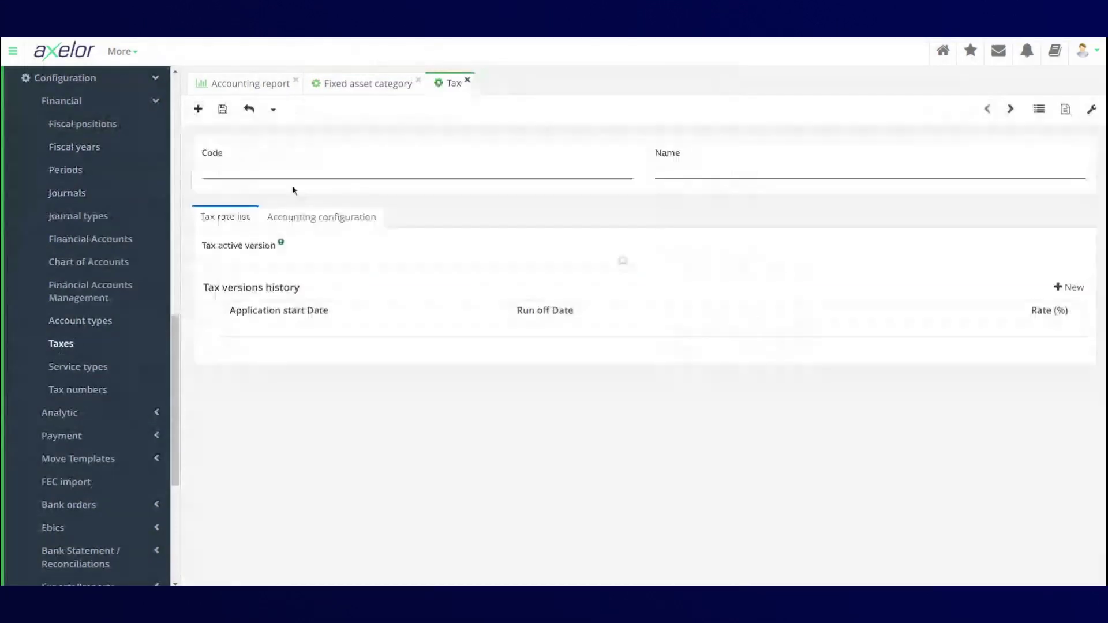
{"action": "mouse_move", "coordinate": [267, 283]}
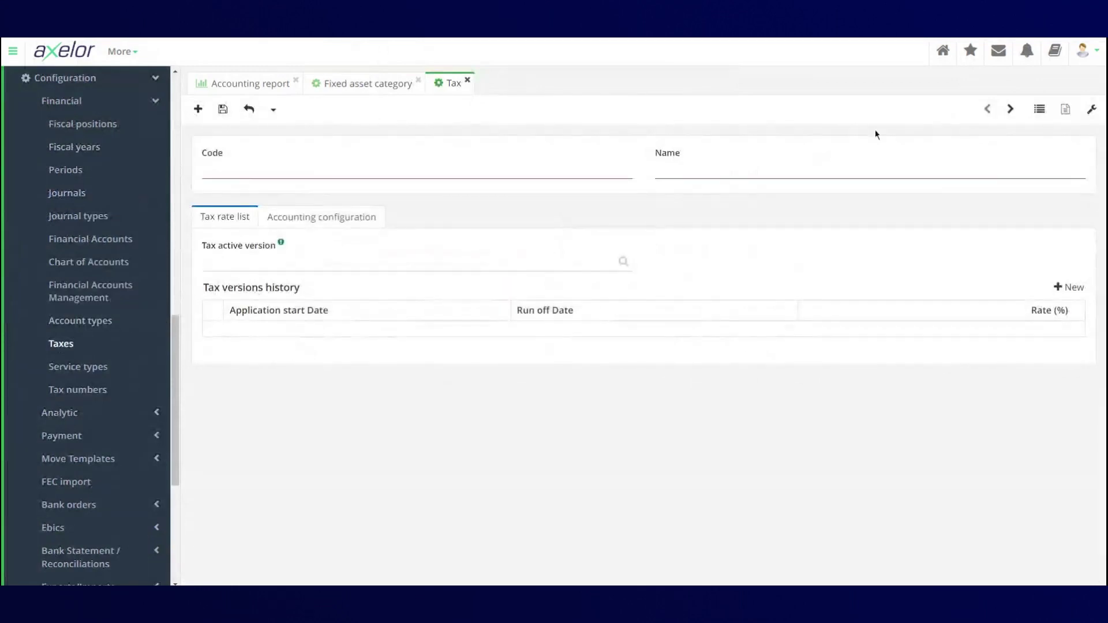
{"action": "left_click", "coordinate": [1039, 109]}
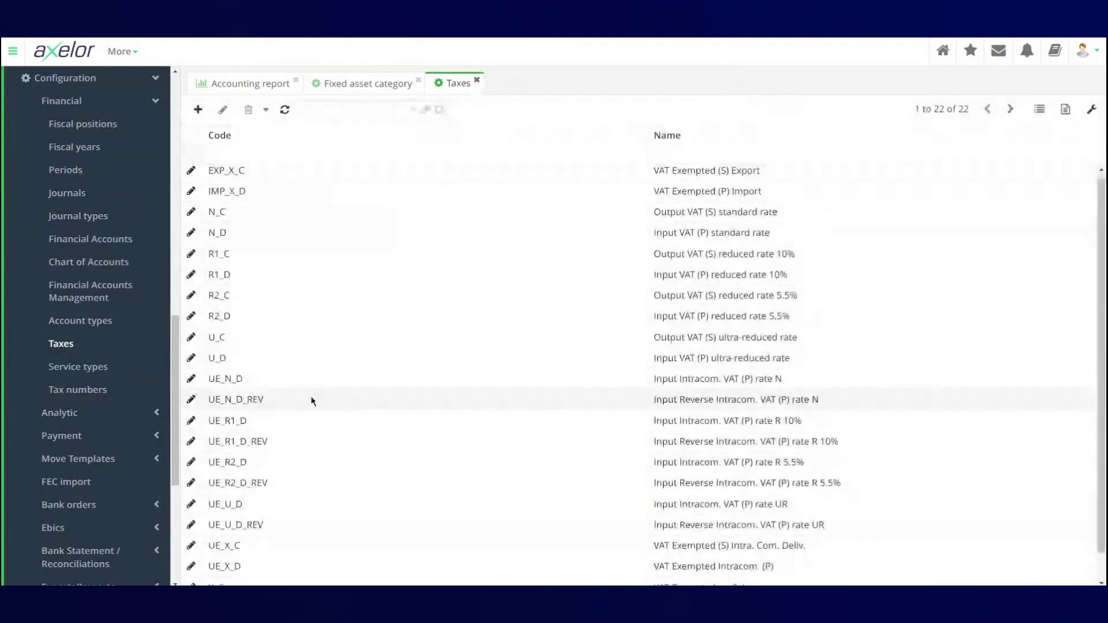
{"action": "scroll", "coordinate": [311, 401], "scroll_direction": "down", "scroll_amount": 1}
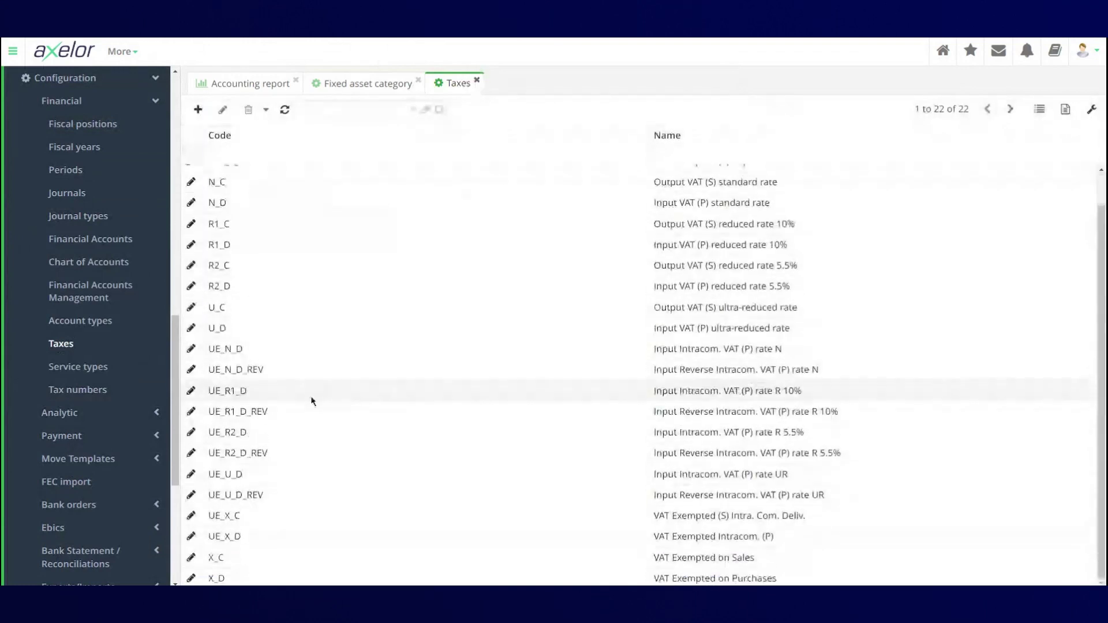
{"action": "left_click", "coordinate": [312, 400]}
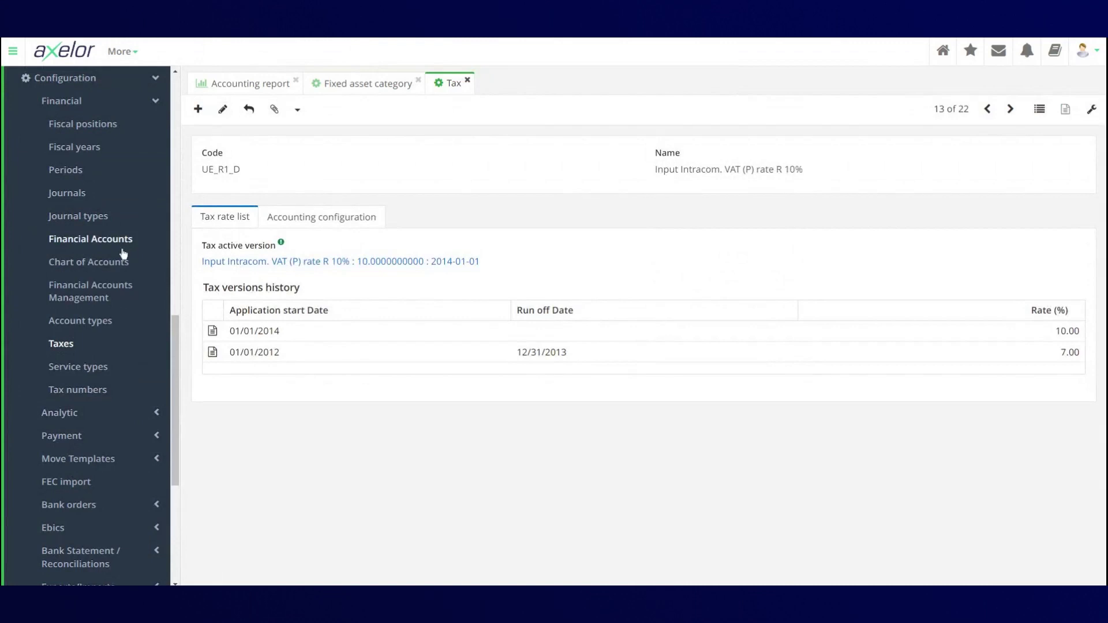
- Search the navigation for ACCOUNTING FAMILIES and review the Equipment family's accounts configuration in Product accounting families, closing it when done
{"action": "left_click", "coordinate": [118, 102]}
{"action": "scroll", "coordinate": [116, 110], "scroll_direction": "up", "scroll_amount": 15}
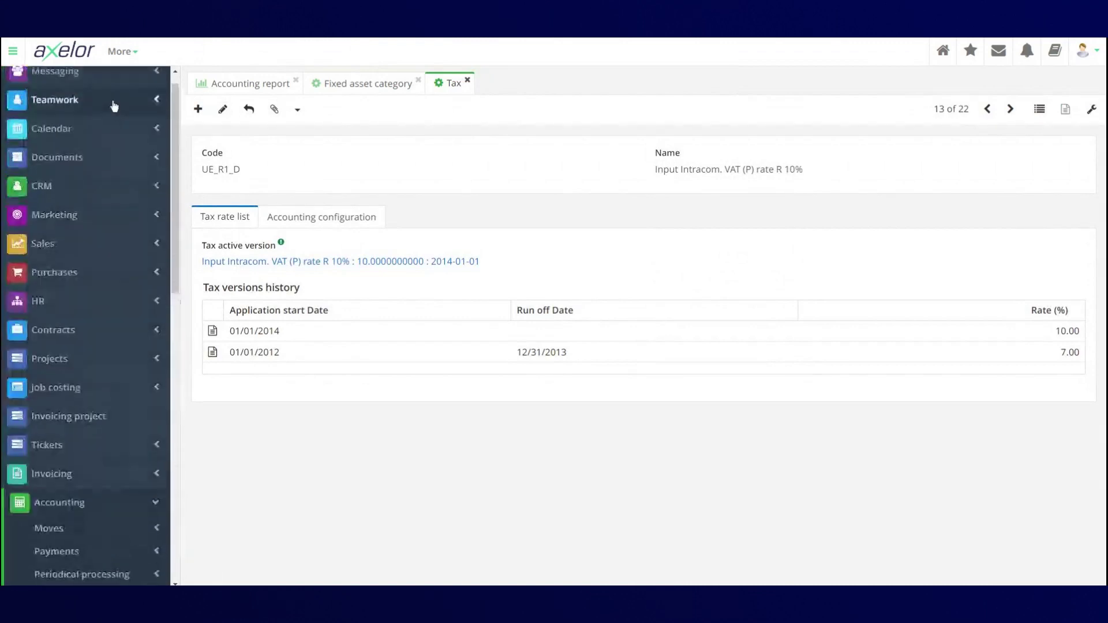
{"action": "left_click", "coordinate": [96, 72]}
{"action": "type", "text": "A"}
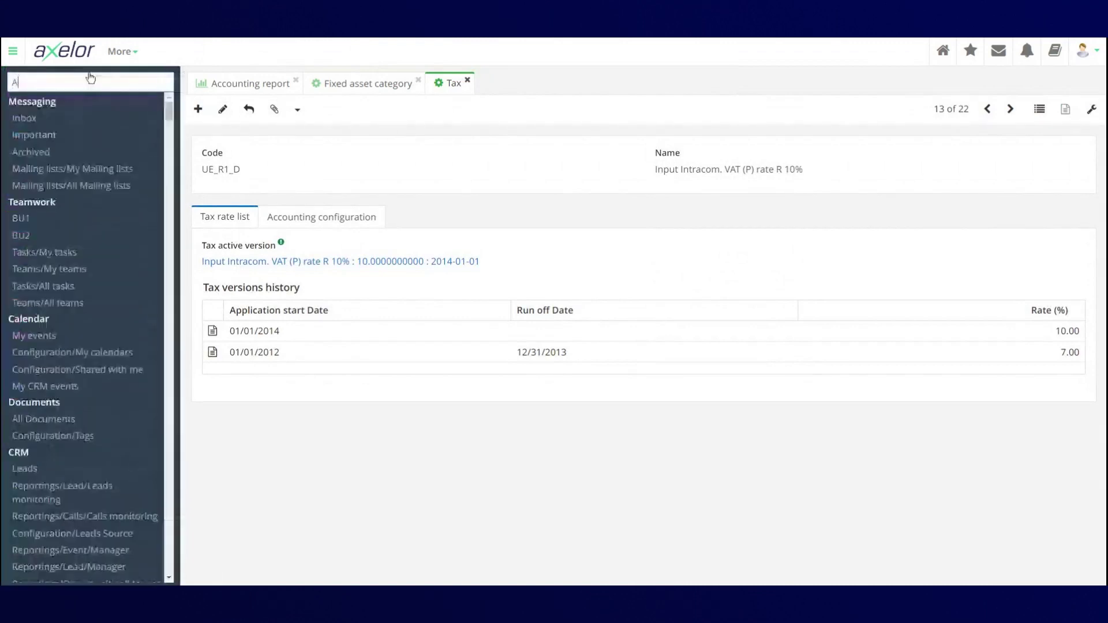
{"action": "type", "text": "CCOUNTING"}
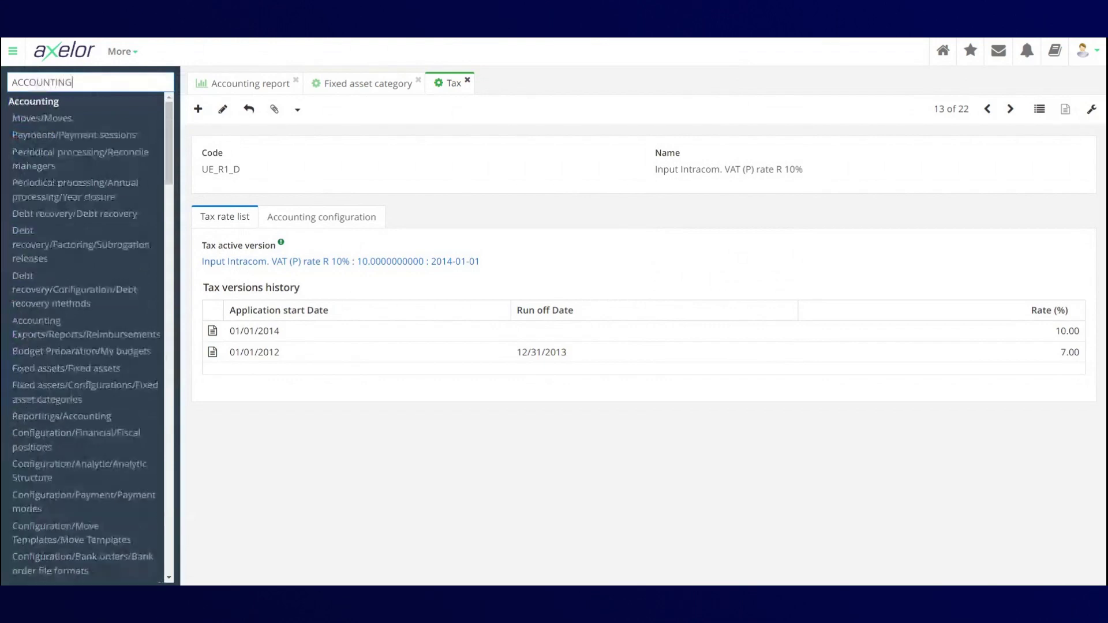
{"action": "type", "text": " FAMILIES"}
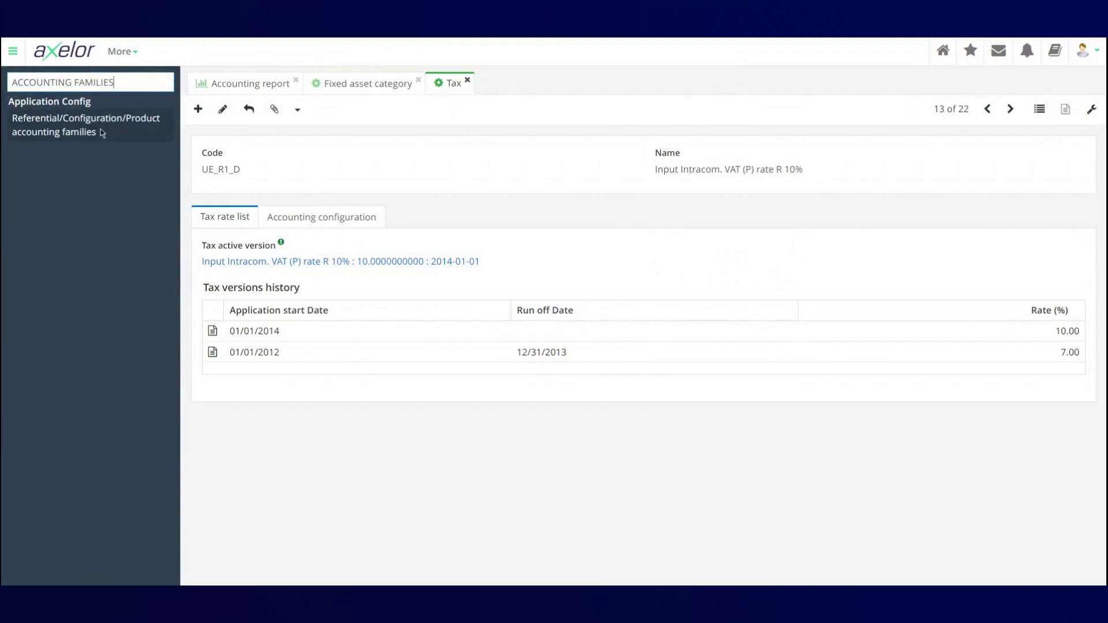
{"action": "left_click", "coordinate": [100, 129]}
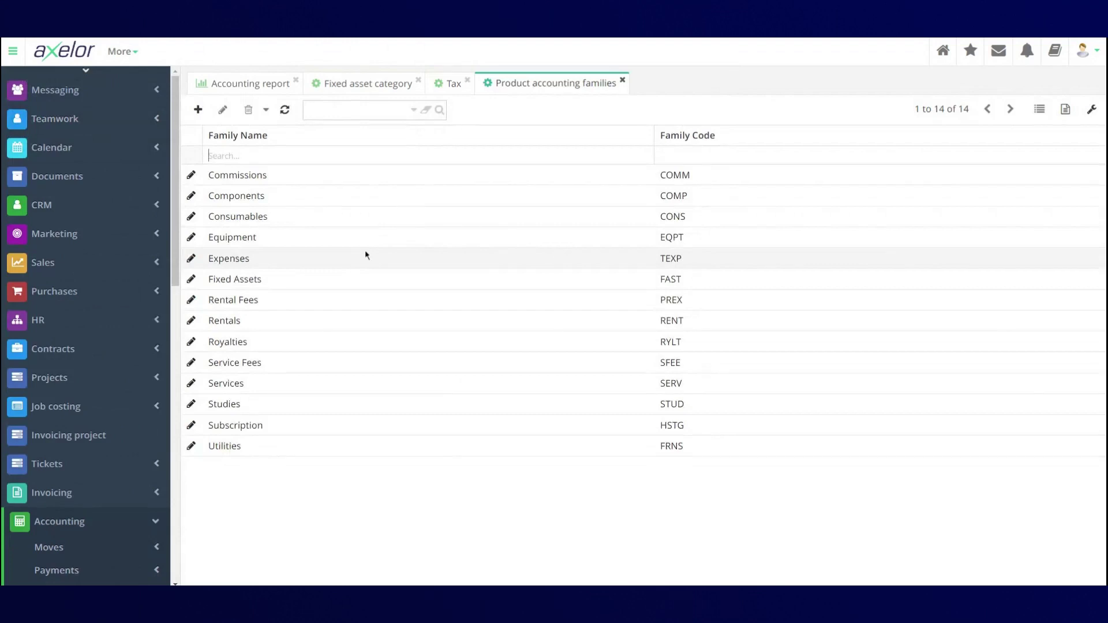
{"action": "double_click", "coordinate": [365, 245]}
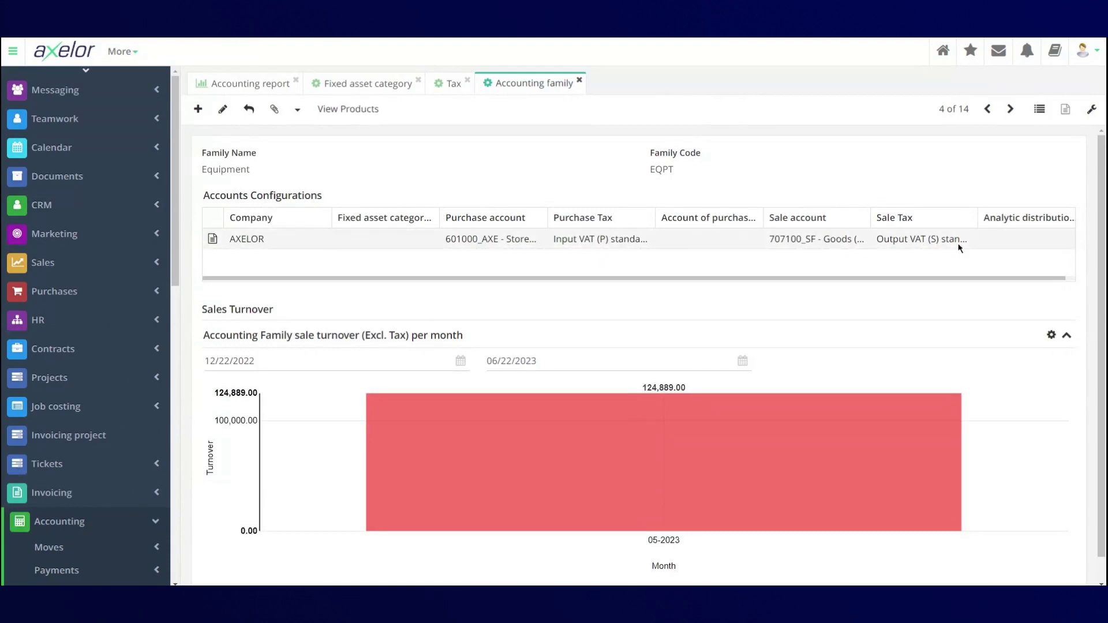
{"action": "left_click", "coordinate": [579, 81]}
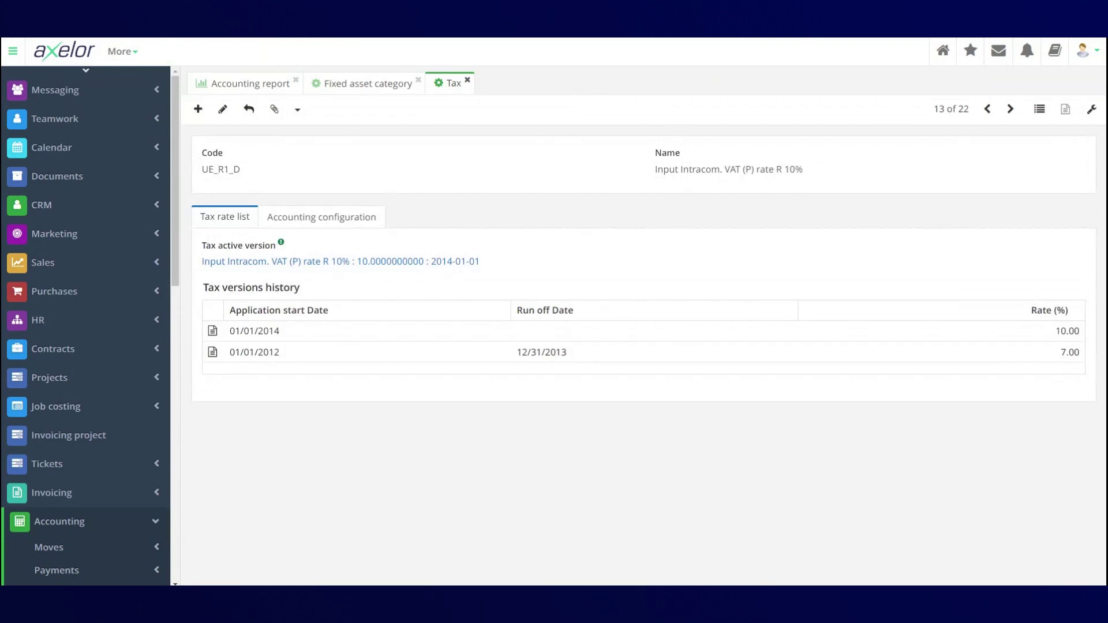
- Look over the configuration categories of the Accounting module and collapse its Configuration and Accounting sections
{"action": "scroll", "coordinate": [95, 463], "scroll_direction": "down", "scroll_amount": 8}
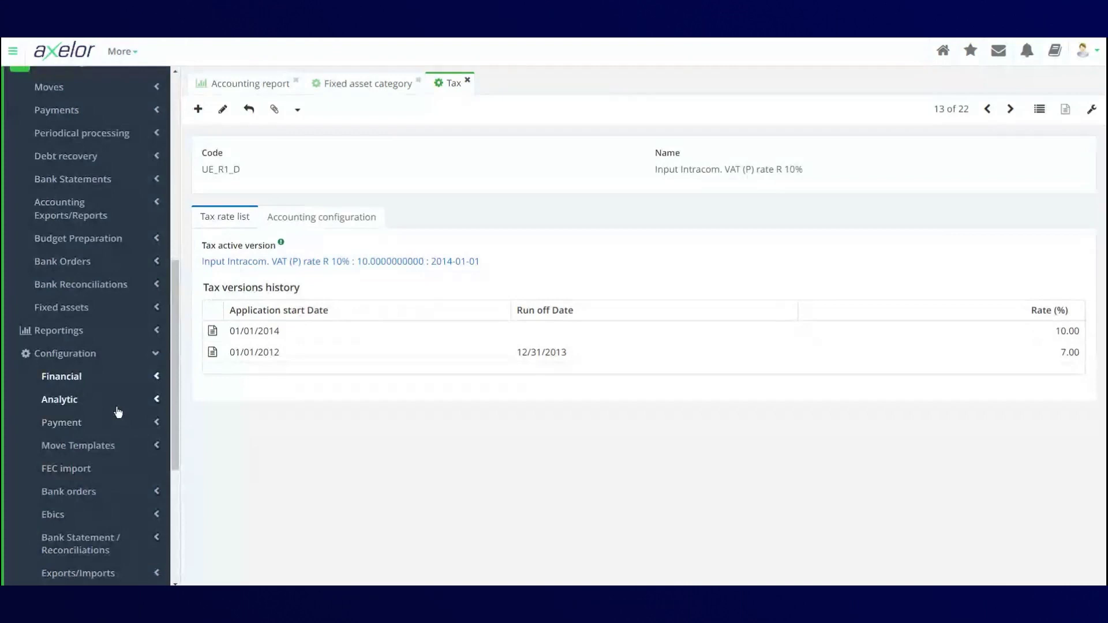
{"action": "left_click", "coordinate": [136, 358]}
{"action": "left_click", "coordinate": [138, 360]}
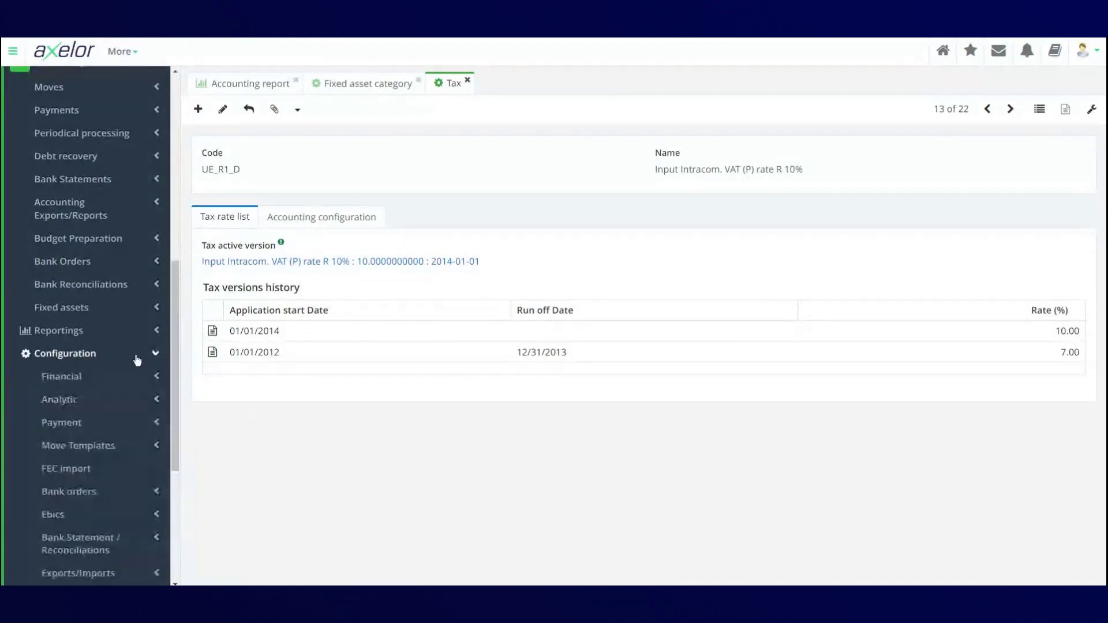
{"action": "scroll", "coordinate": [137, 361], "scroll_direction": "down", "scroll_amount": 2}
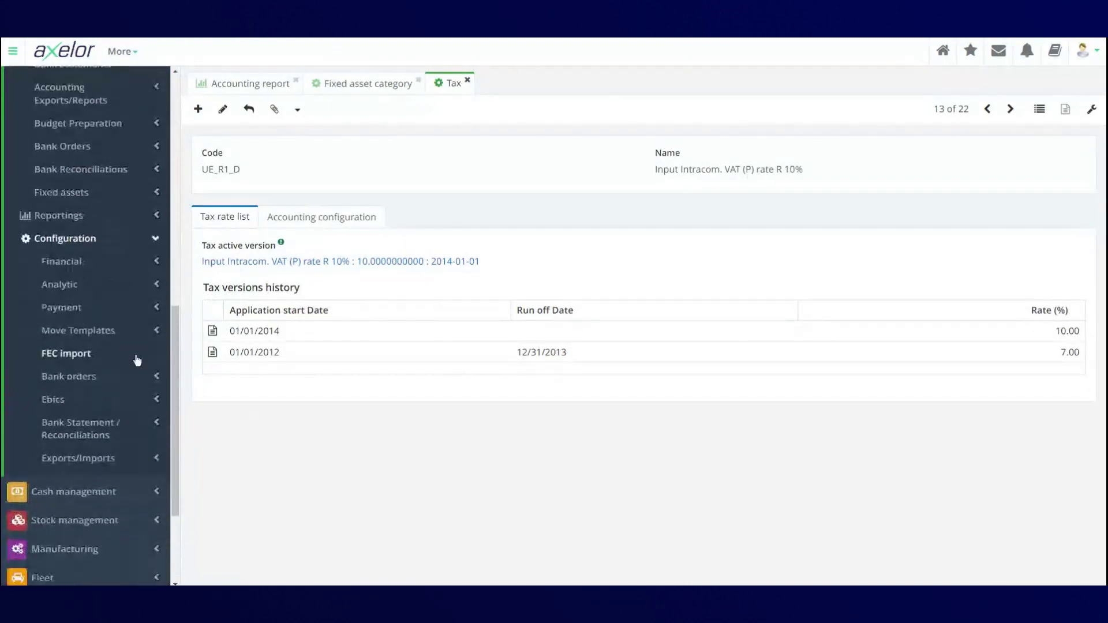
{"action": "scroll", "coordinate": [137, 359], "scroll_direction": "up", "scroll_amount": 2}
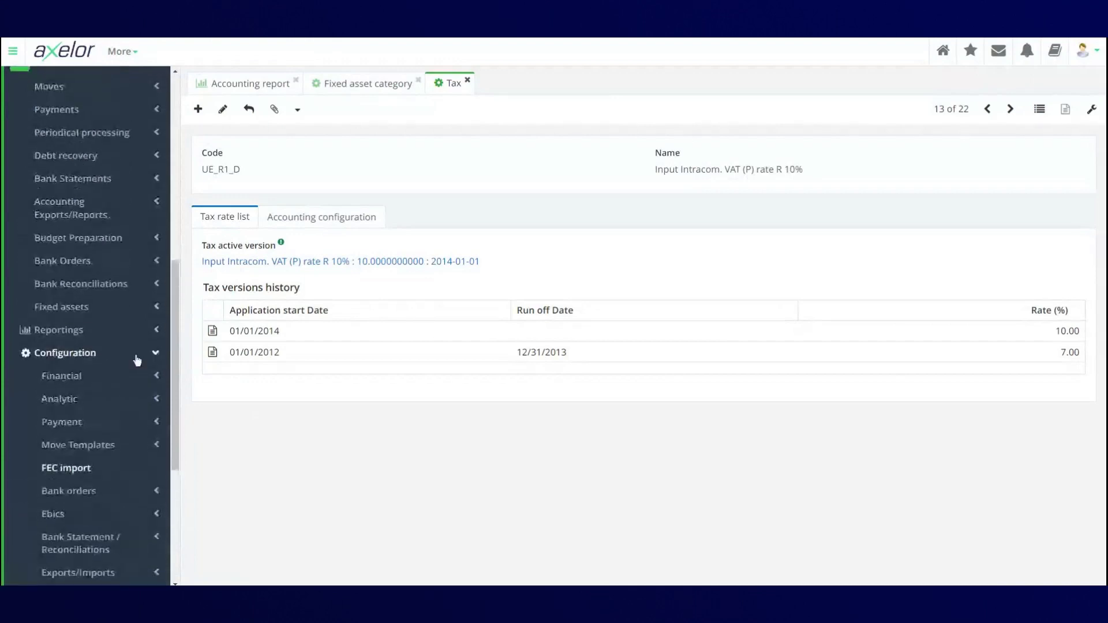
{"action": "left_click", "coordinate": [137, 359]}
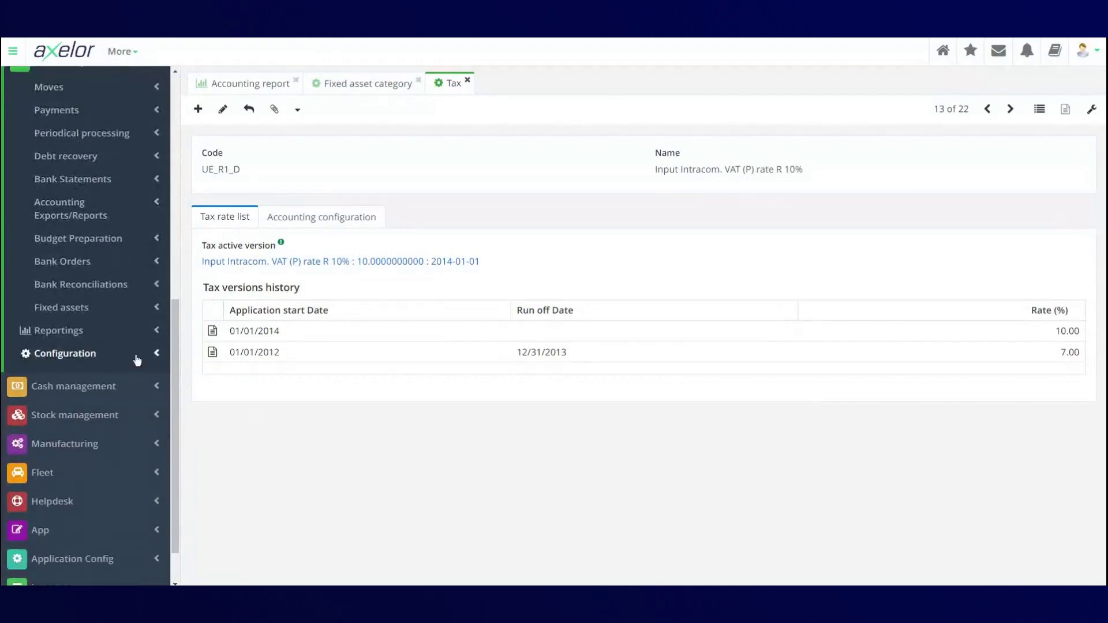
{"action": "scroll", "coordinate": [137, 361], "scroll_direction": "up", "scroll_amount": 2}
{"action": "left_click", "coordinate": [144, 176]}
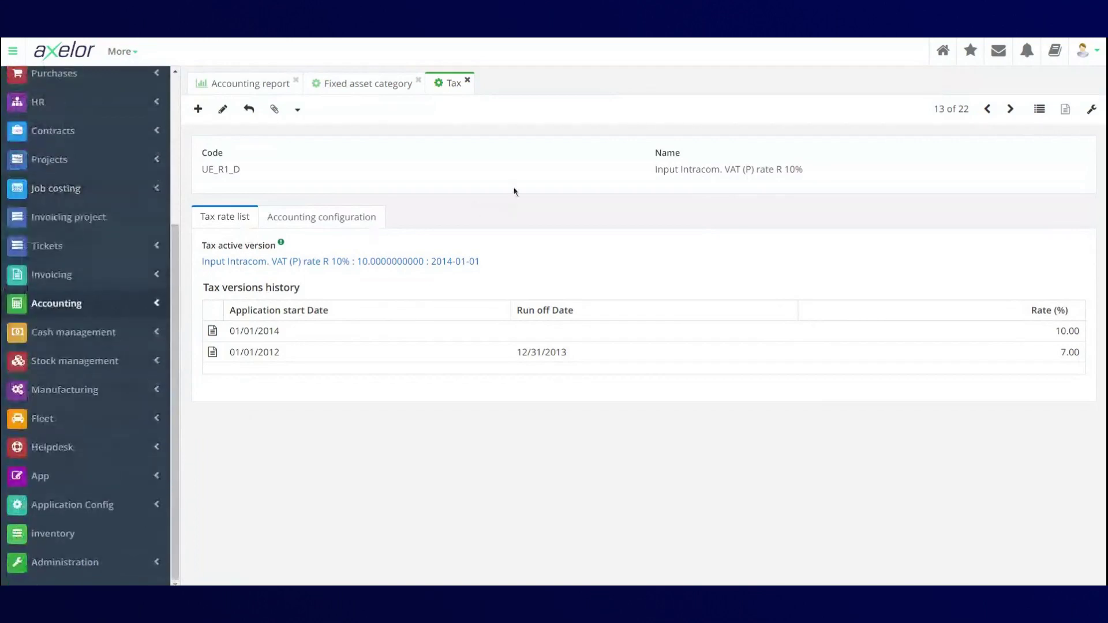
- View the accounting configuration of the UE_R1_D tax and close the tax and fixed asset category records
{"action": "left_click", "coordinate": [349, 215]}
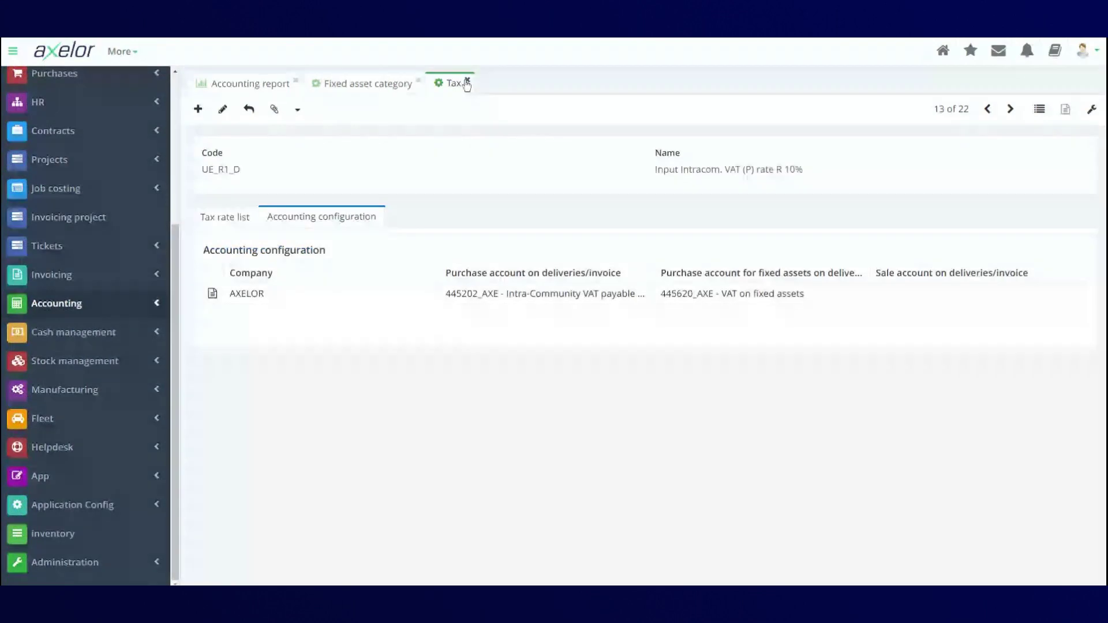
{"action": "left_click", "coordinate": [468, 82]}
{"action": "left_click", "coordinate": [418, 81]}
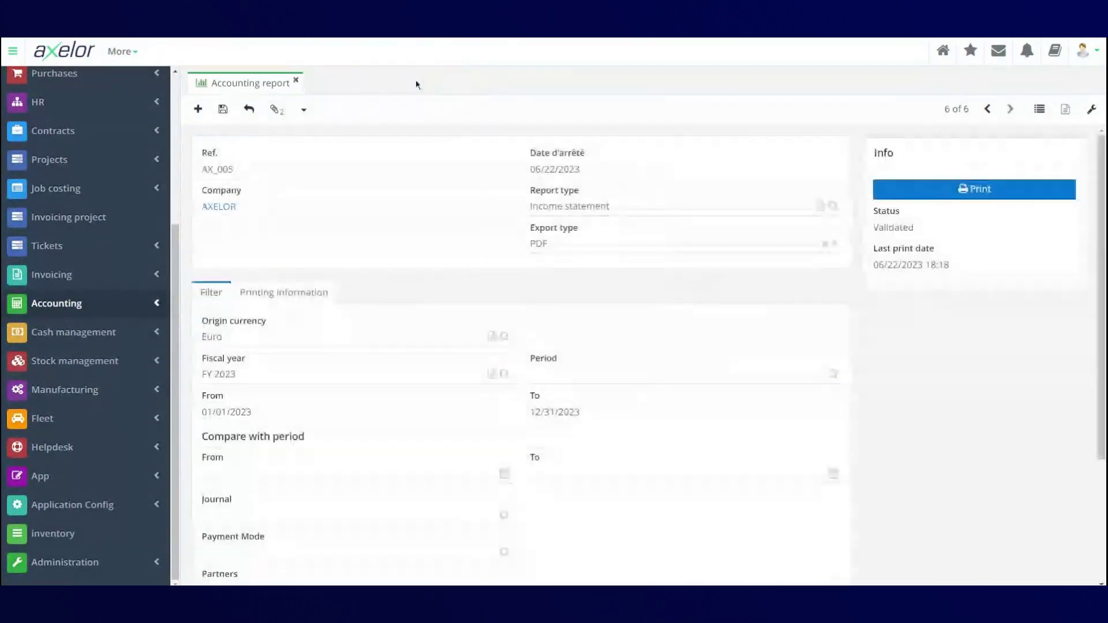